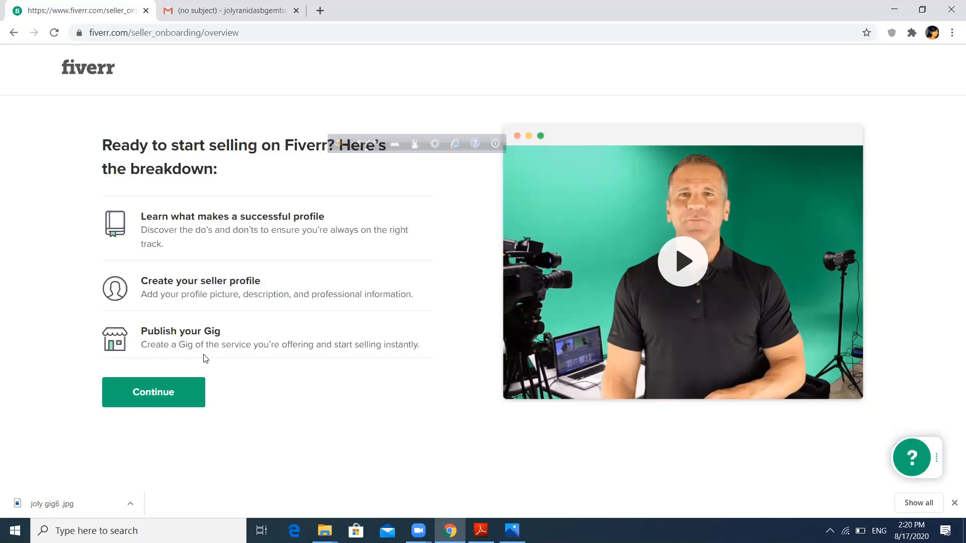
Proceed through the seller onboarding introduction and finish the completed seller profile to start creating a first Gig.
click(189, 399)
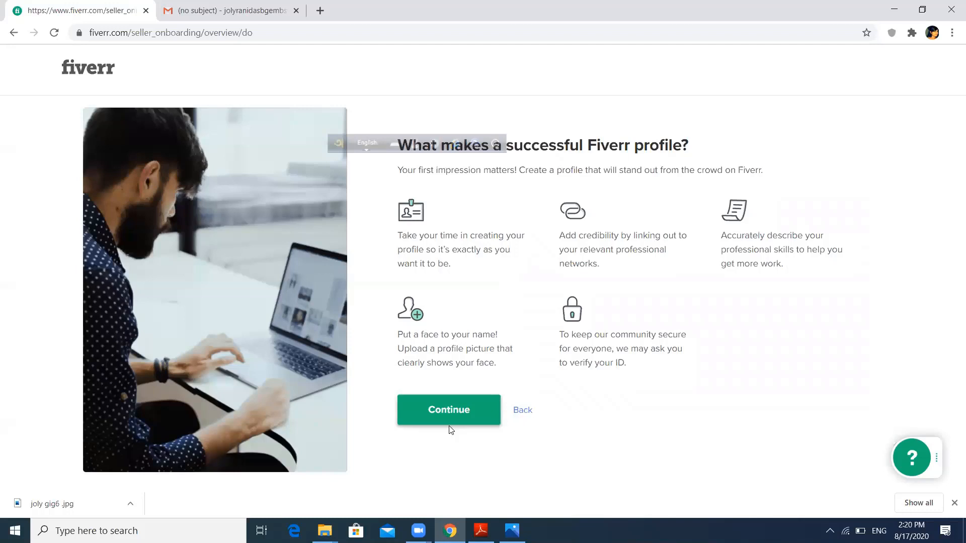
click(453, 412)
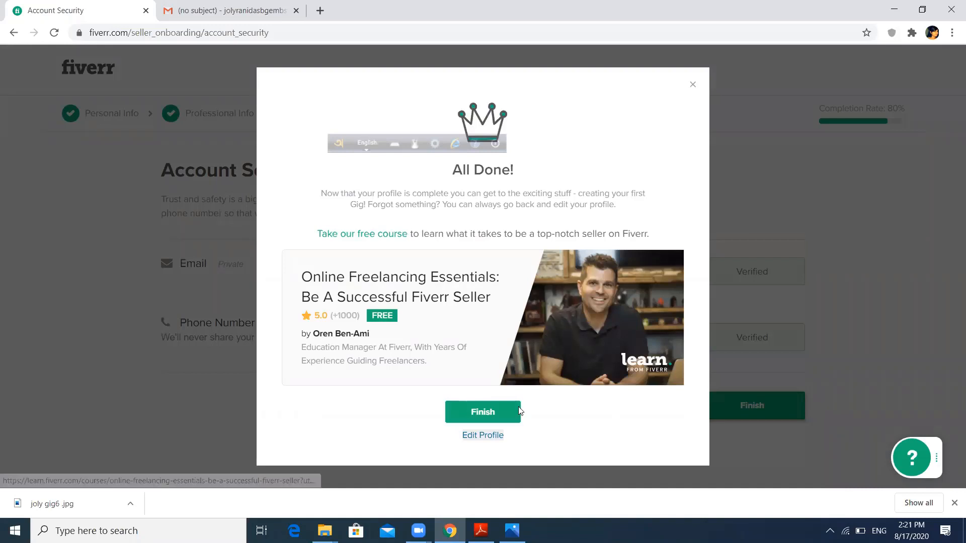
click(474, 412)
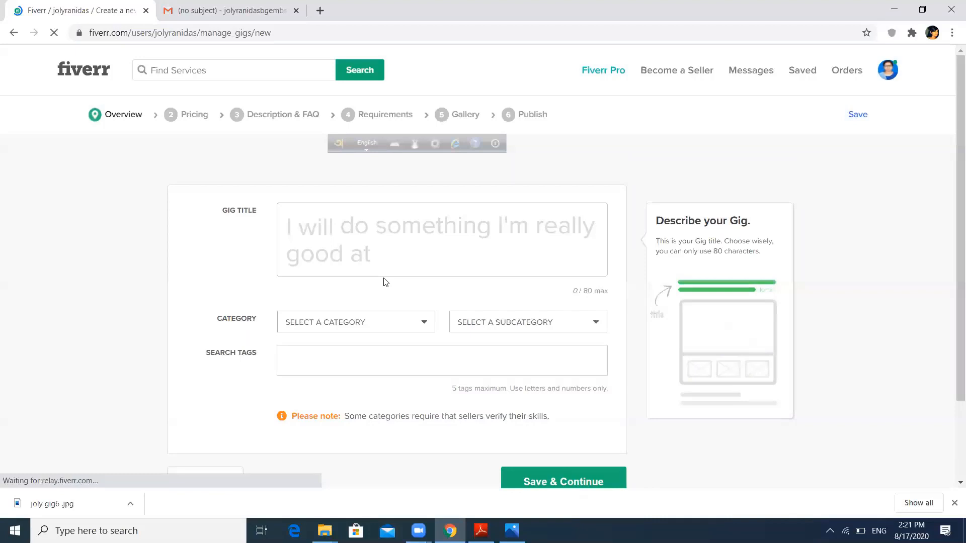
Switch to Gmail and copy the phrase "remove any photos background & retouching" from the opened email.
click(586, 273)
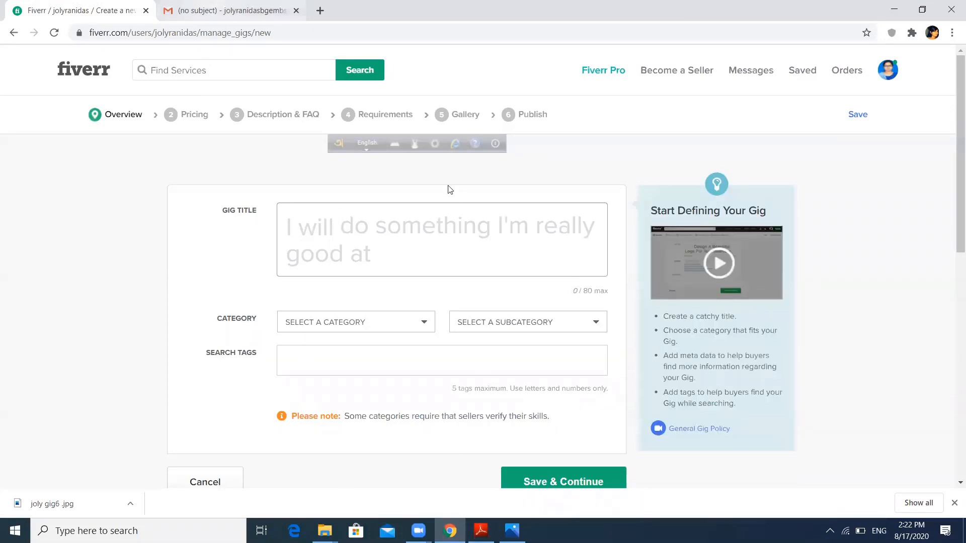
key(ctrl+Tab)
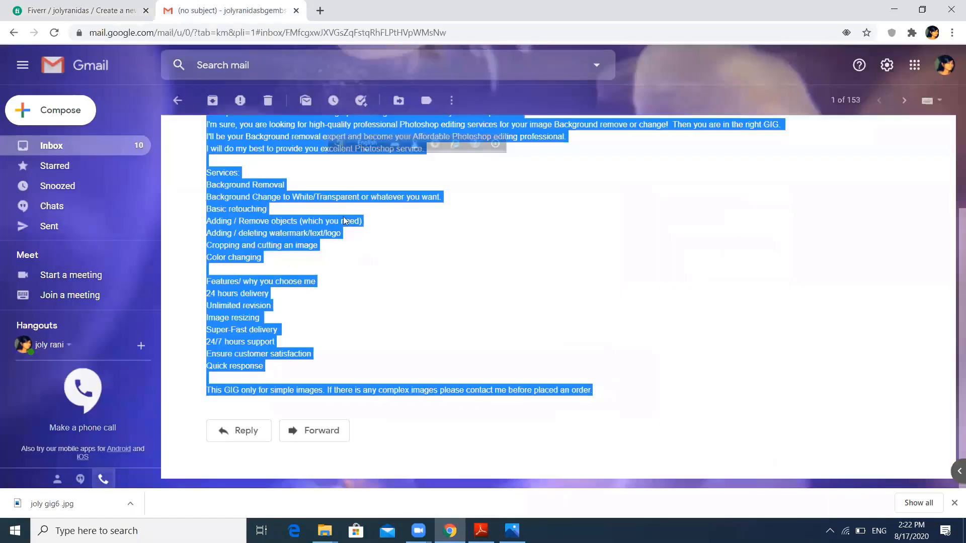
scroll(385, 200, up, 3)
click(386, 200)
mouse_move(388, 200)
mouse_down()
mouse_move(261, 206)
mouse_move(205, 194)
mouse_move(205, 204)
mouse_up()
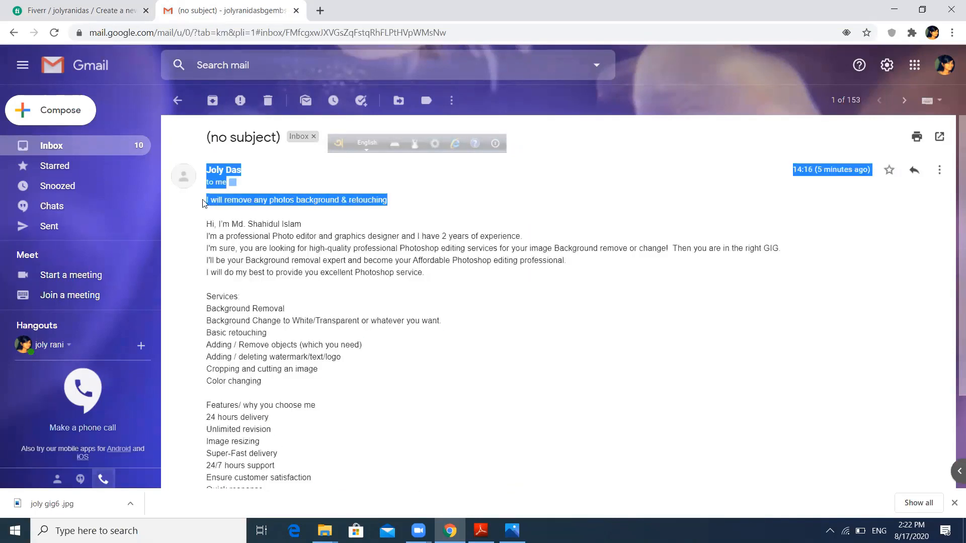
click(205, 205)
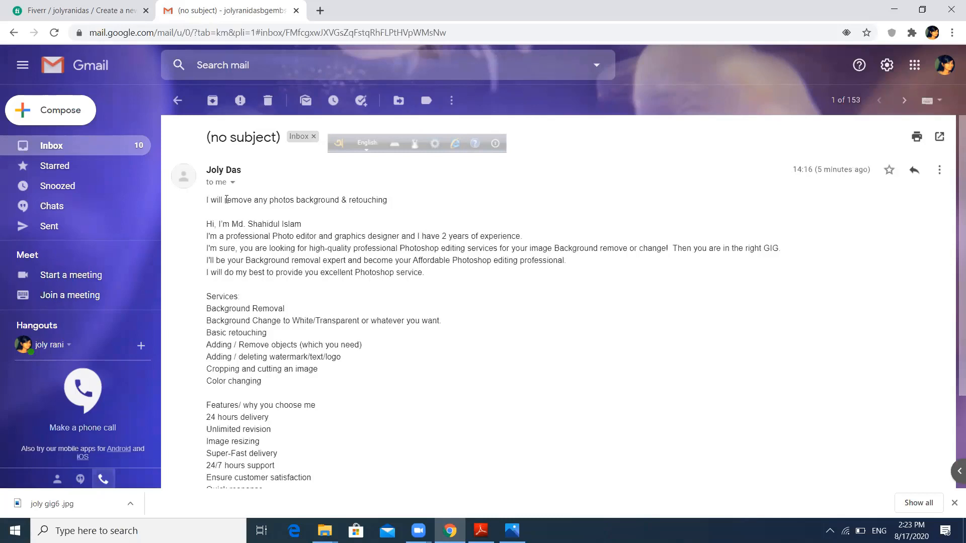
drag(240, 201, 379, 209)
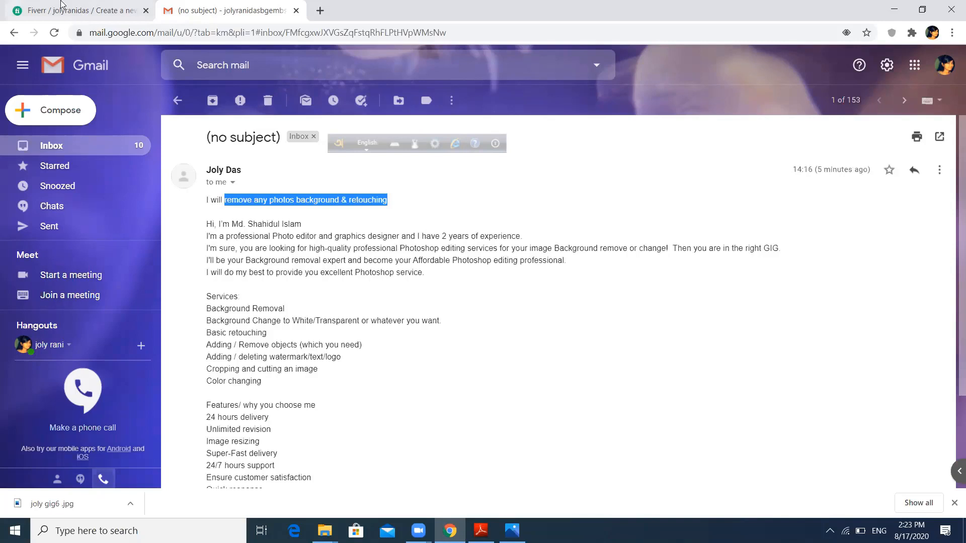
Return to the Fiverr Gig form and paste "remove any photos background & retouching" as the Gig title.
click(60, 4)
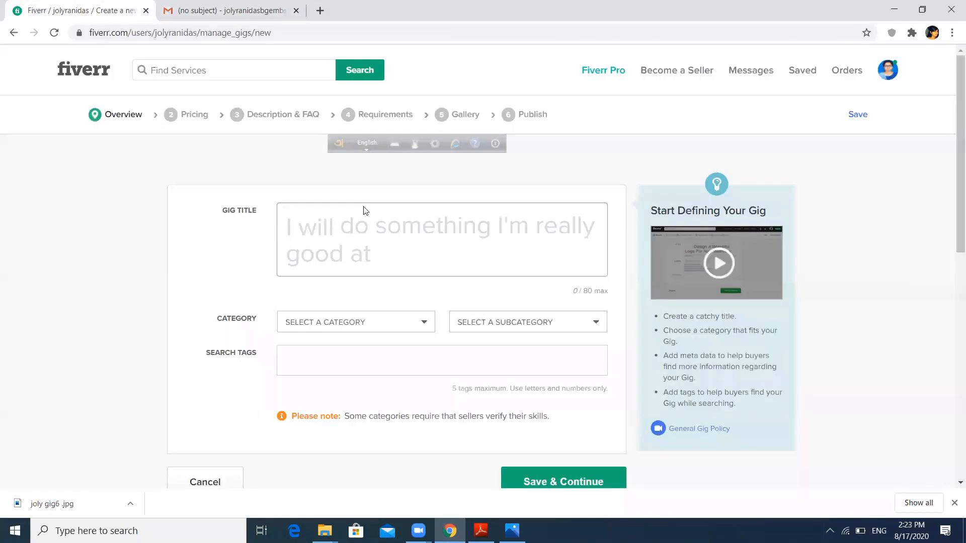
click(423, 223)
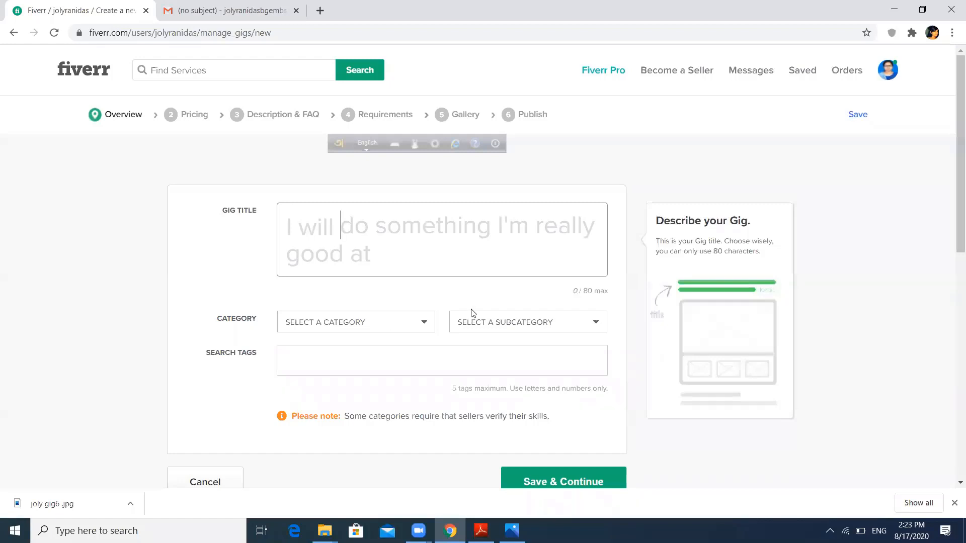
key(ctrl+v)
click(594, 217)
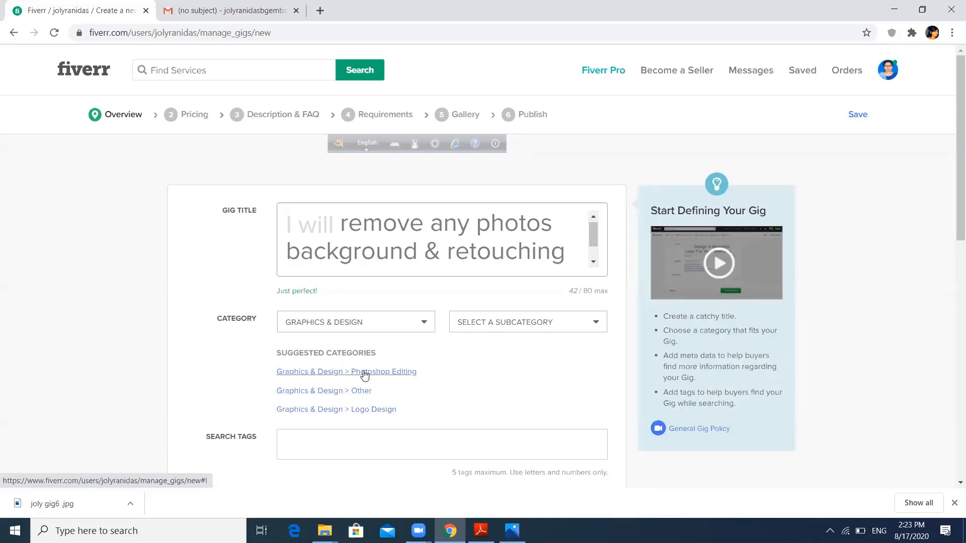
Apply the suggested category Graphics & Design > Photoshop Editing and set the editing type to Background Removal.
click(364, 376)
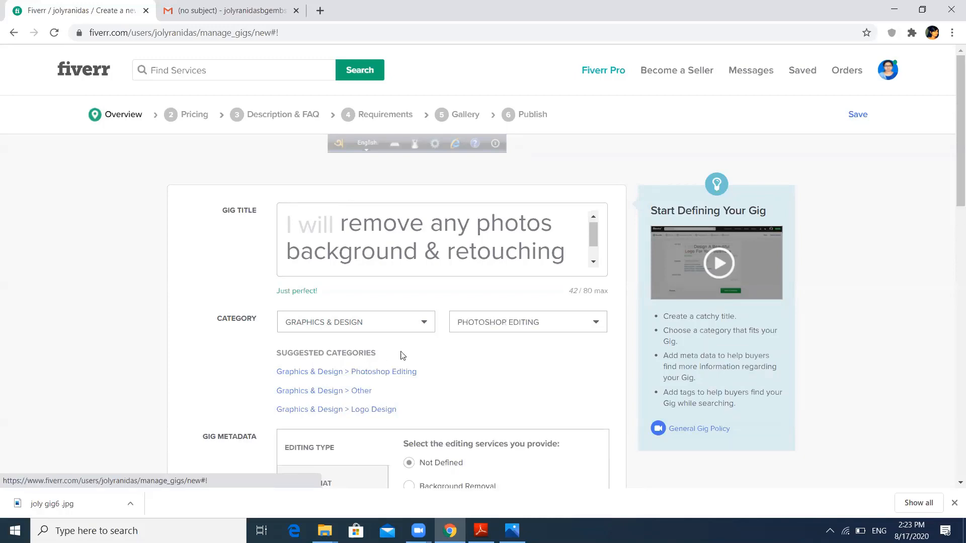
scroll(415, 351, down, 1)
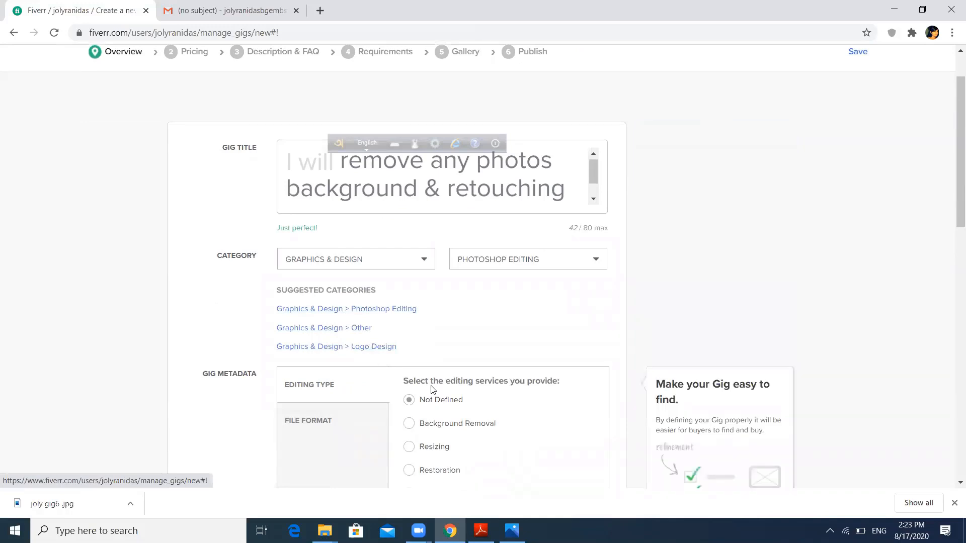
scroll(431, 388, down, 1)
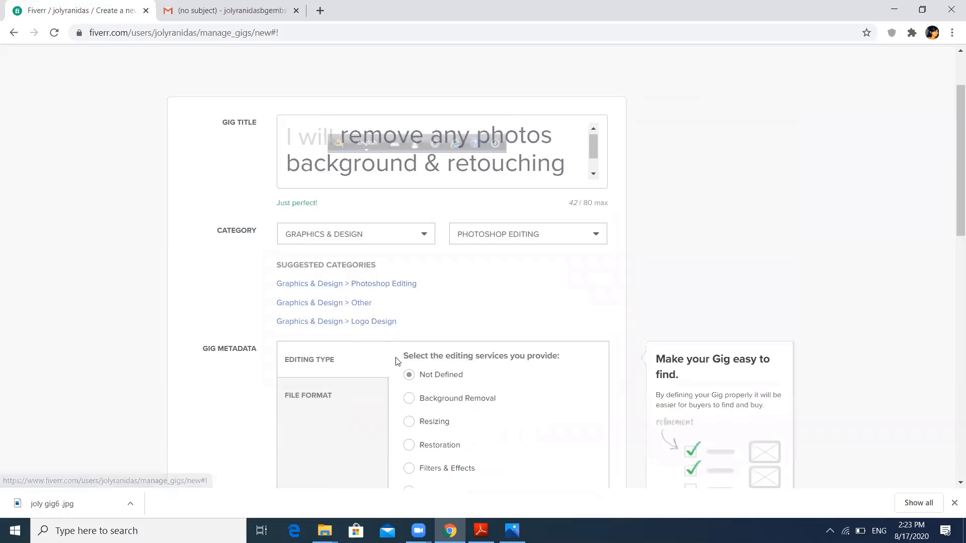
scroll(396, 361, down, 2)
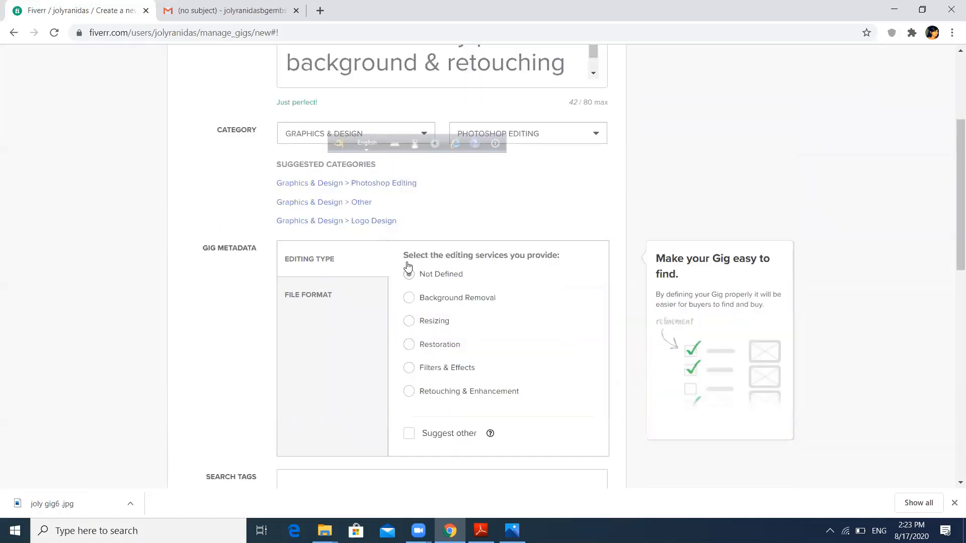
click(408, 297)
scroll(408, 282, down, 1)
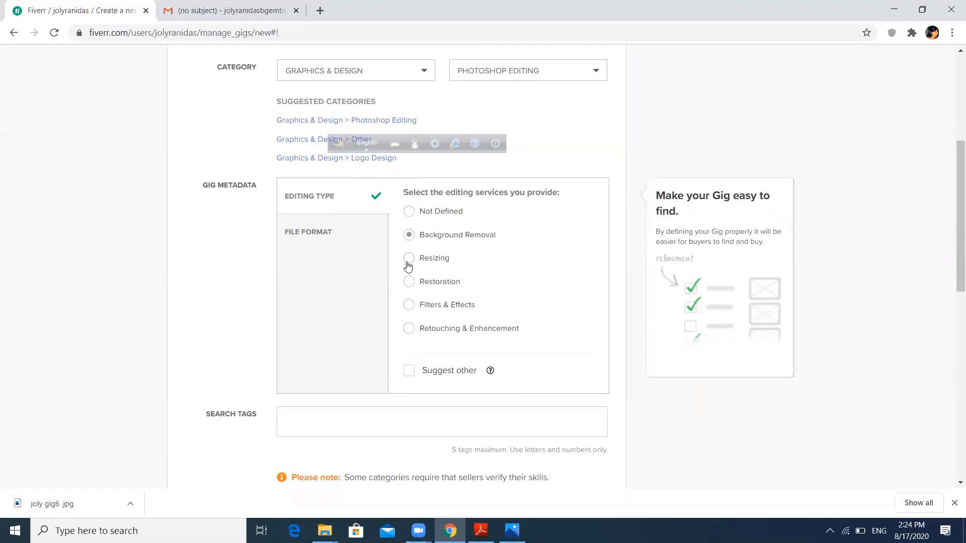
Select JPEG, PDF, PNG, PSD, RAW and TIFF as the file formats in the Gig metadata.
click(329, 235)
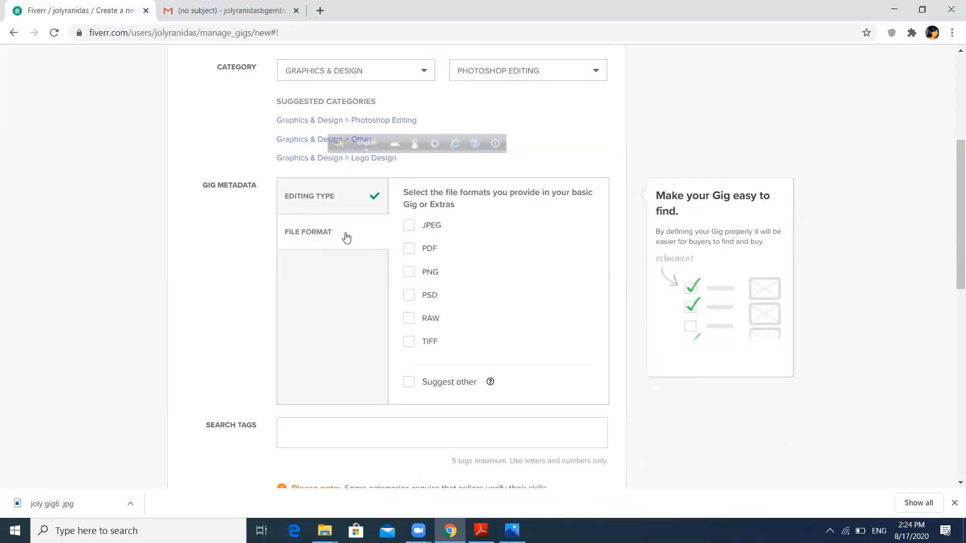
click(409, 224)
click(408, 248)
click(408, 273)
click(408, 295)
click(408, 318)
click(408, 342)
Add the suggested search tags "background removal" and "transparent" to the Gig.
scroll(328, 342, down, 1)
click(324, 373)
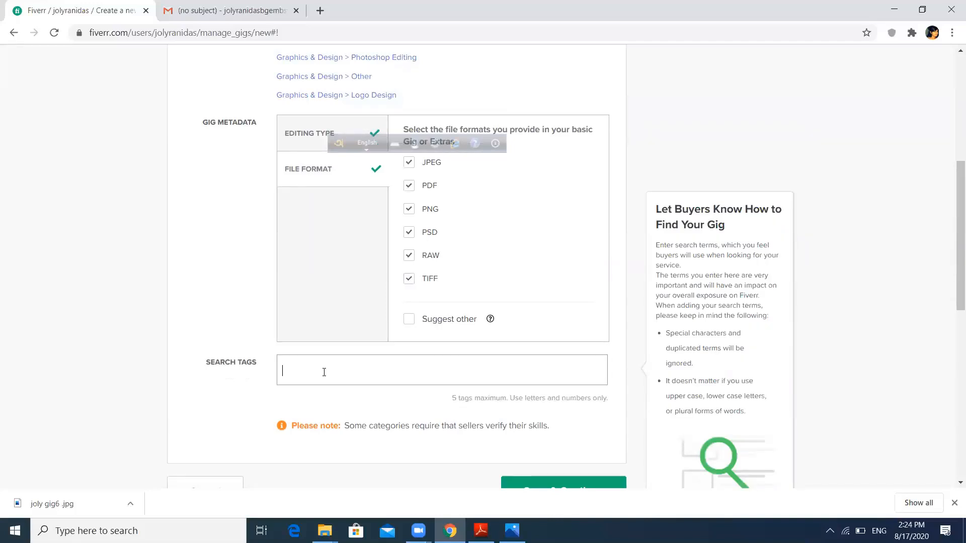
text(bac)
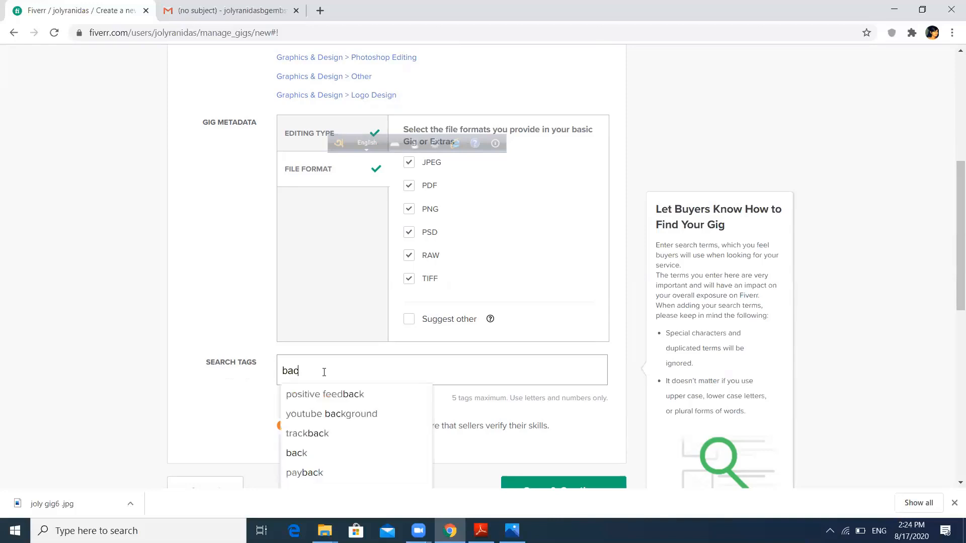
text(kgrou)
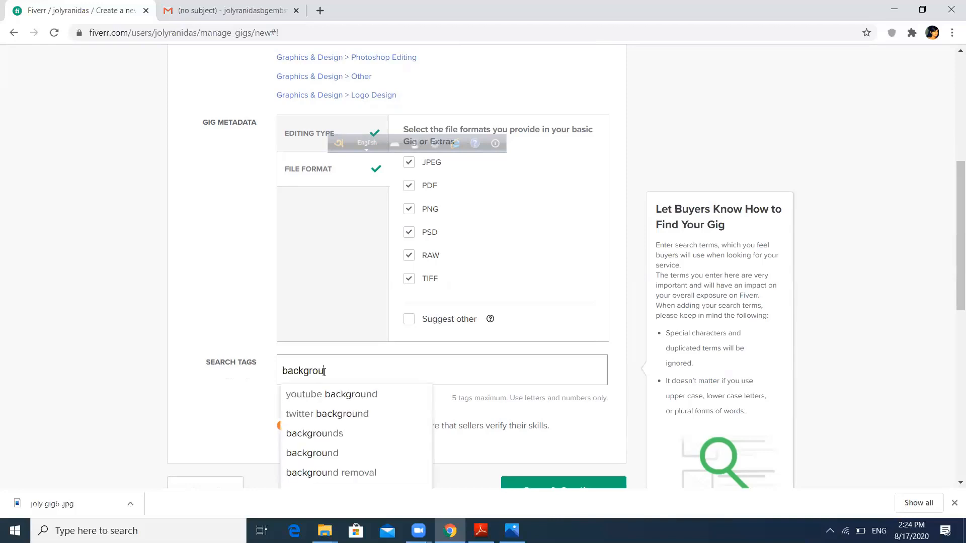
click(342, 475)
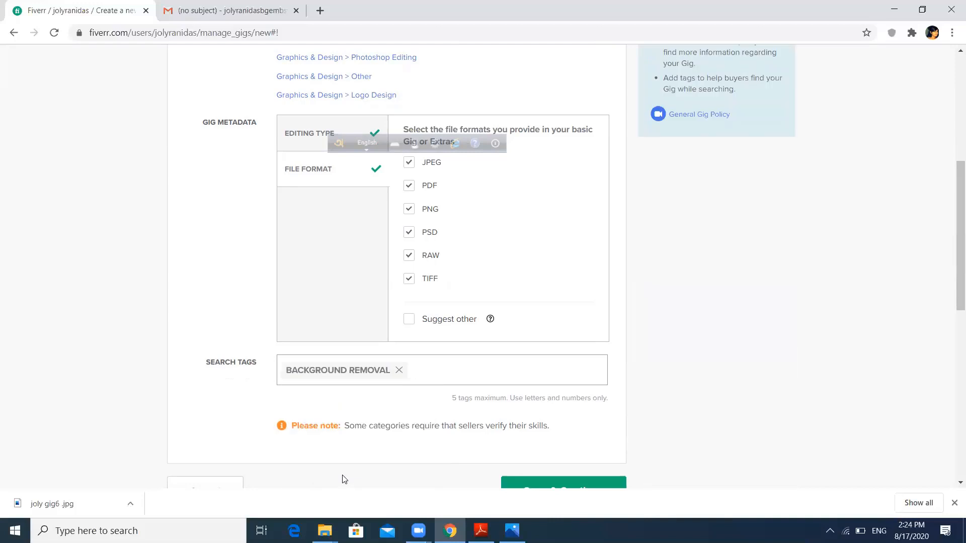
text(tran)
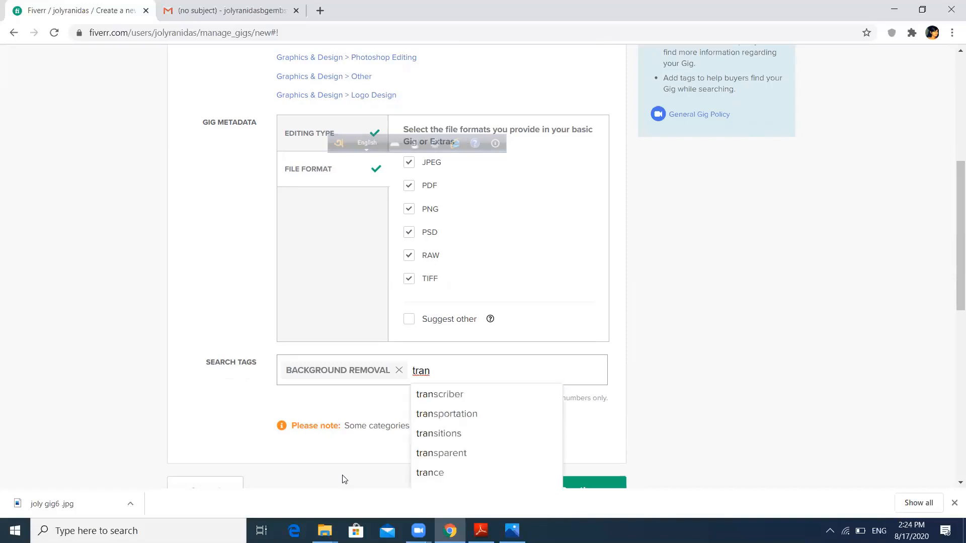
text(spa)
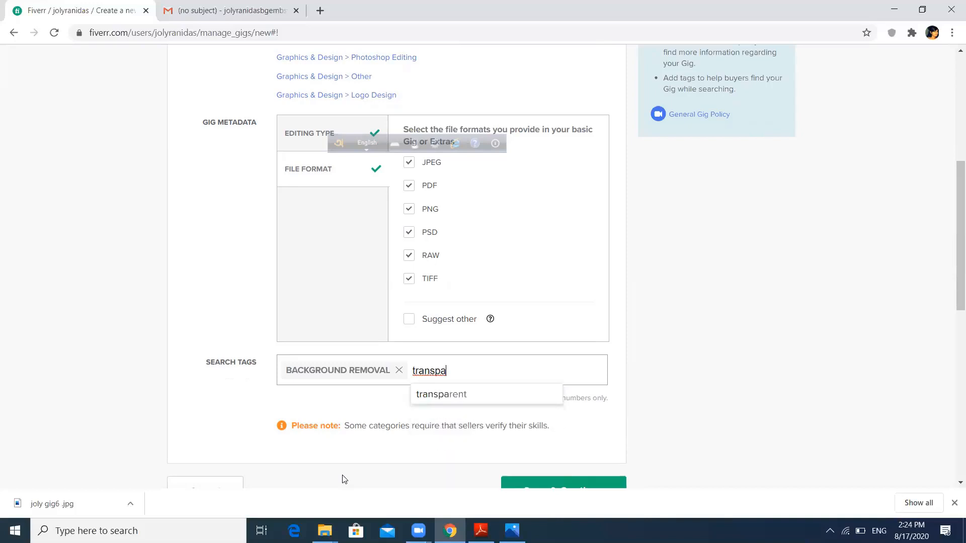
click(468, 396)
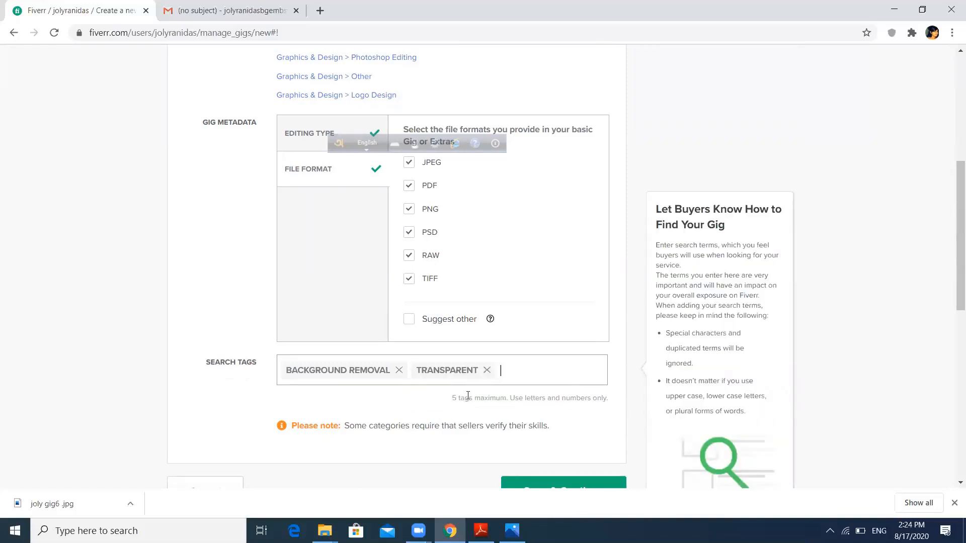
Add "change color" as a custom search tag.
text(change)
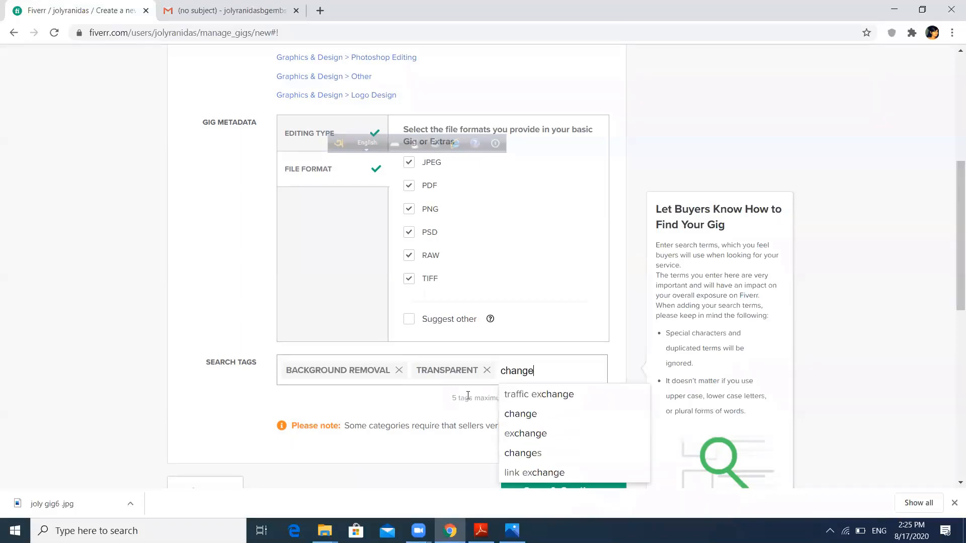
text( col)
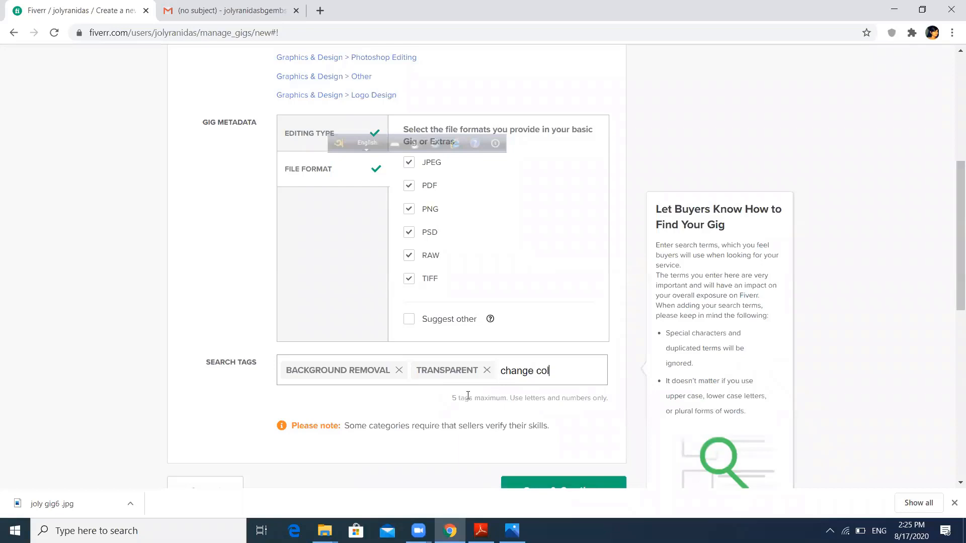
text(our)
key(BackSpace)
key(BackSpace)
key(Return)
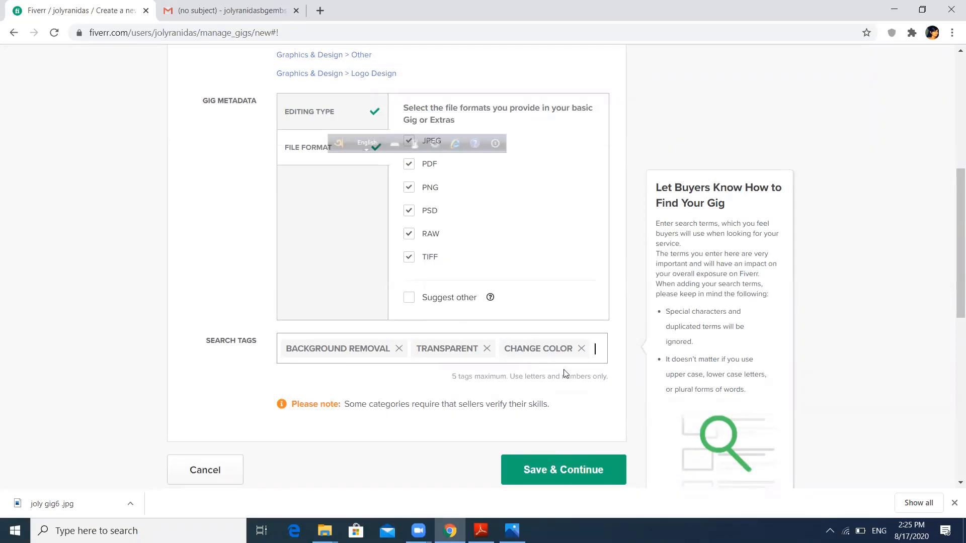
Add the suggested search tags "photo retouching" and "removal", and submit the Overview section to continue.
text(retou)
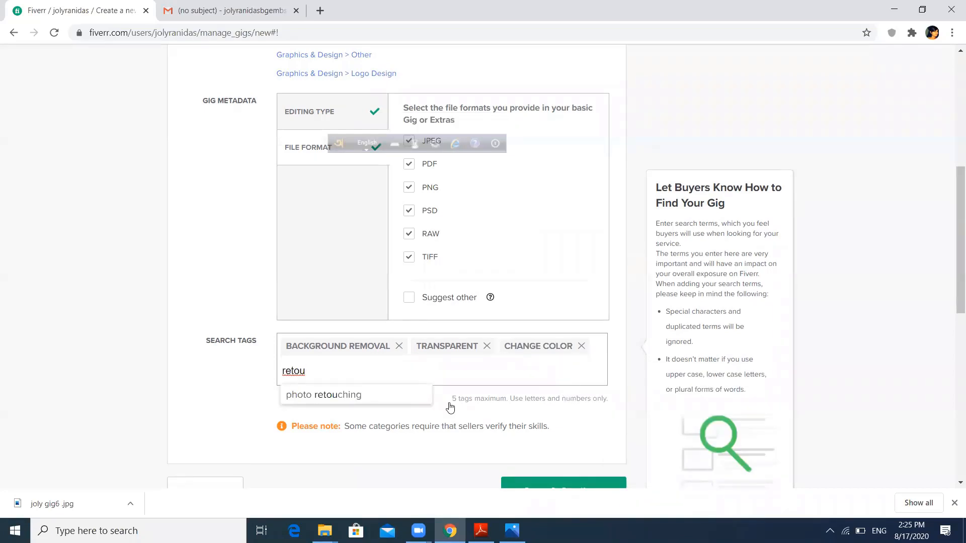
click(394, 398)
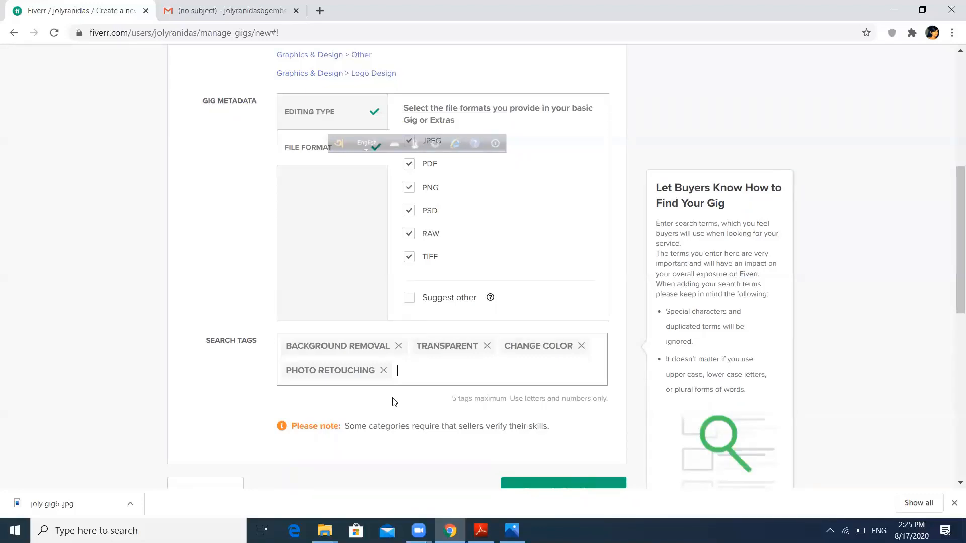
text(remo)
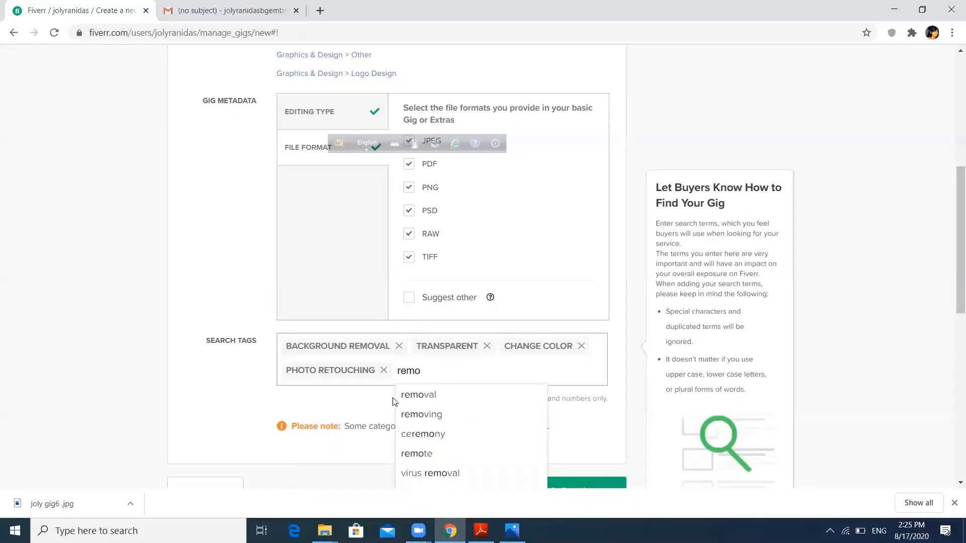
text(va)
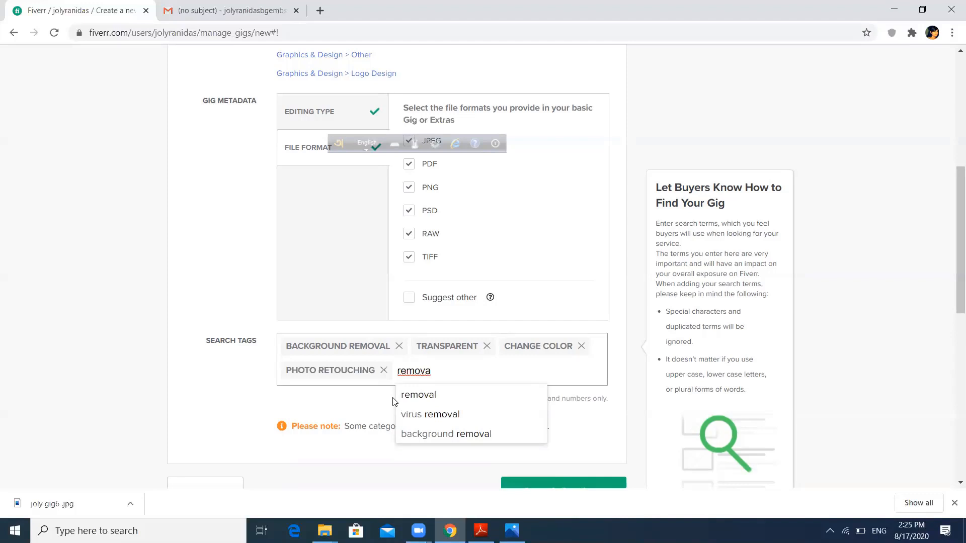
click(418, 397)
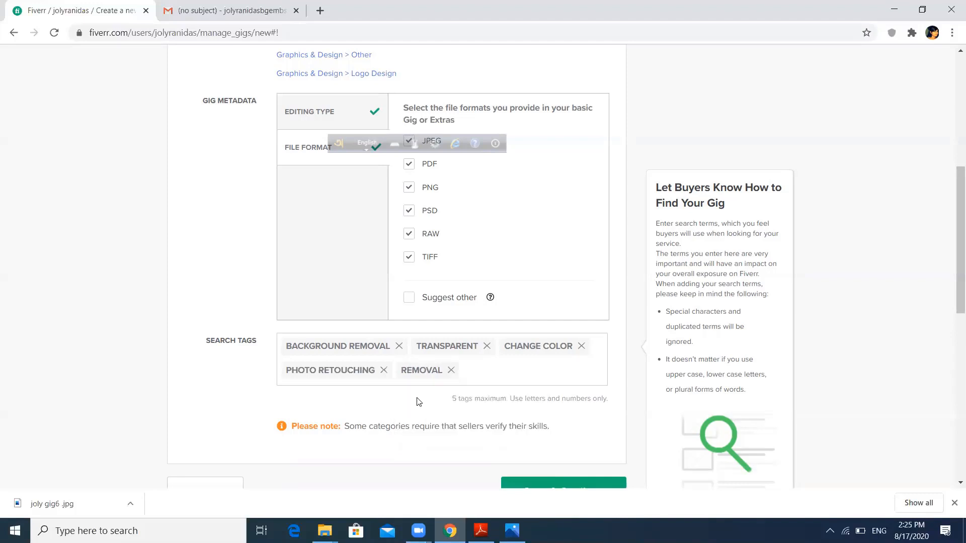
scroll(418, 401, down, 3)
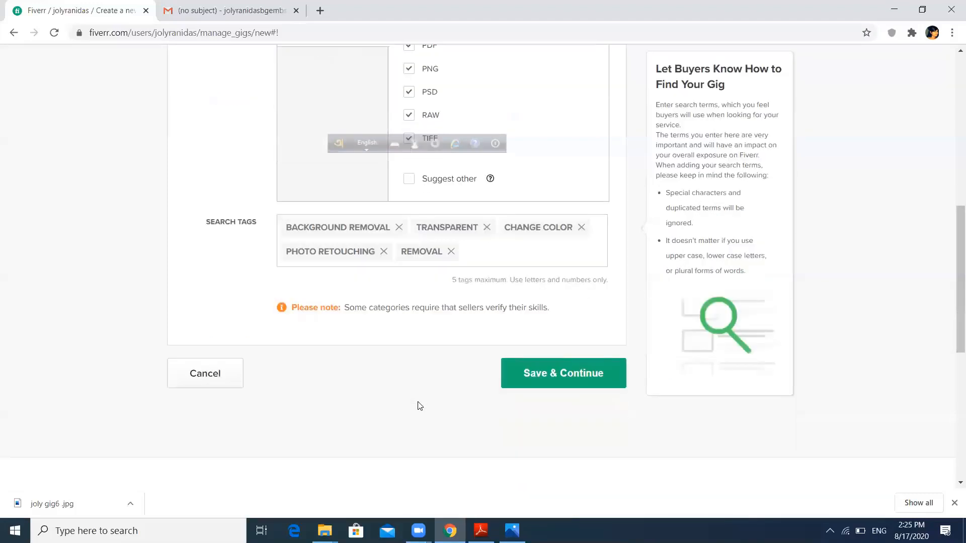
click(582, 371)
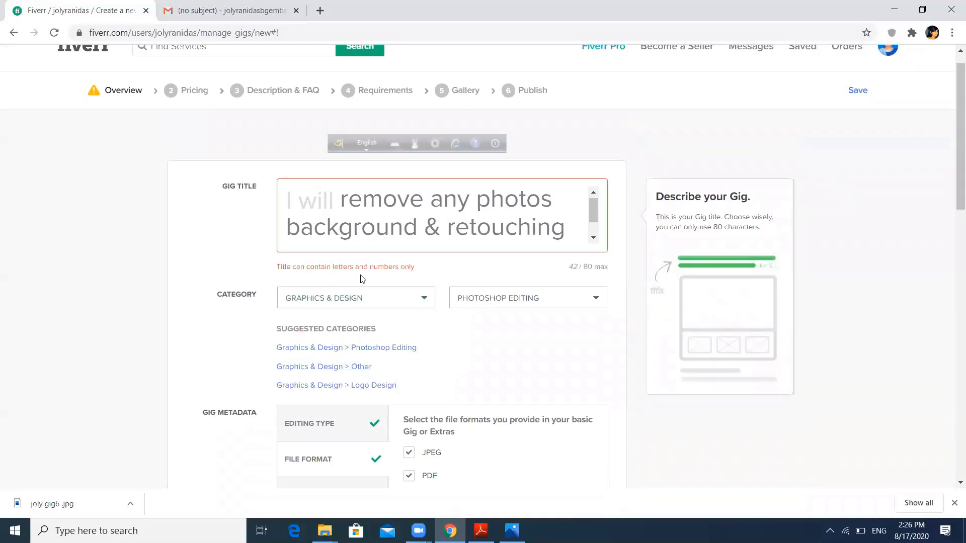
Replace the "&" in the Gig title with "and", and submit the Overview section to continue to pricing.
click(440, 235)
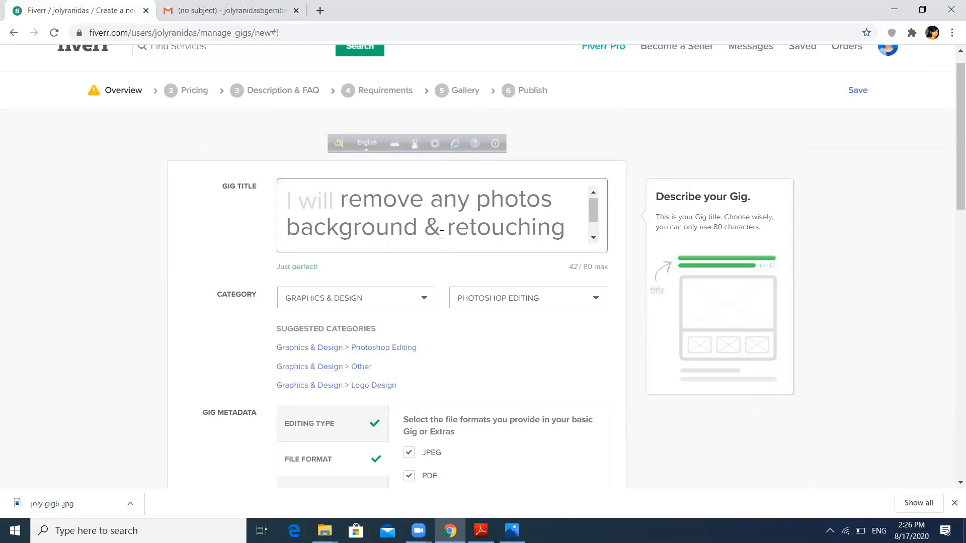
key(BackSpace)
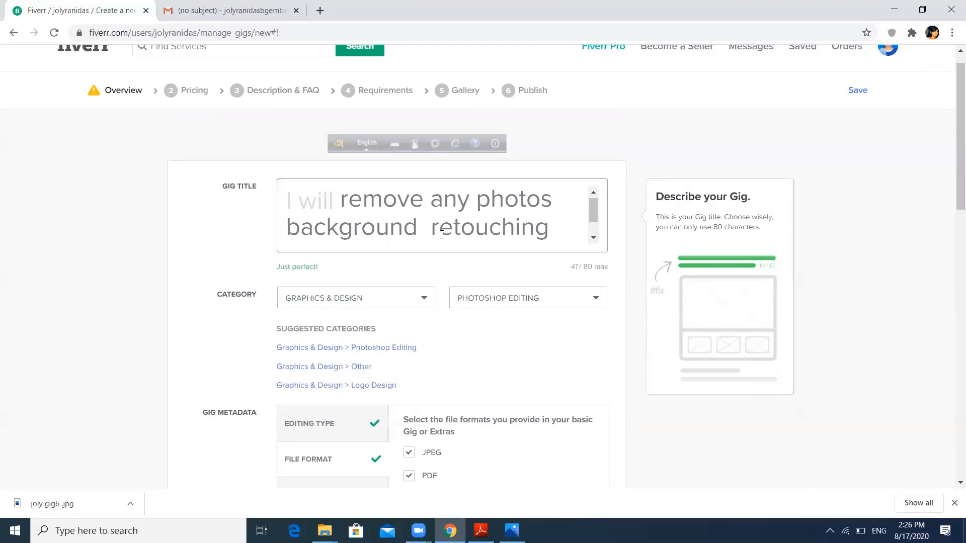
text(and)
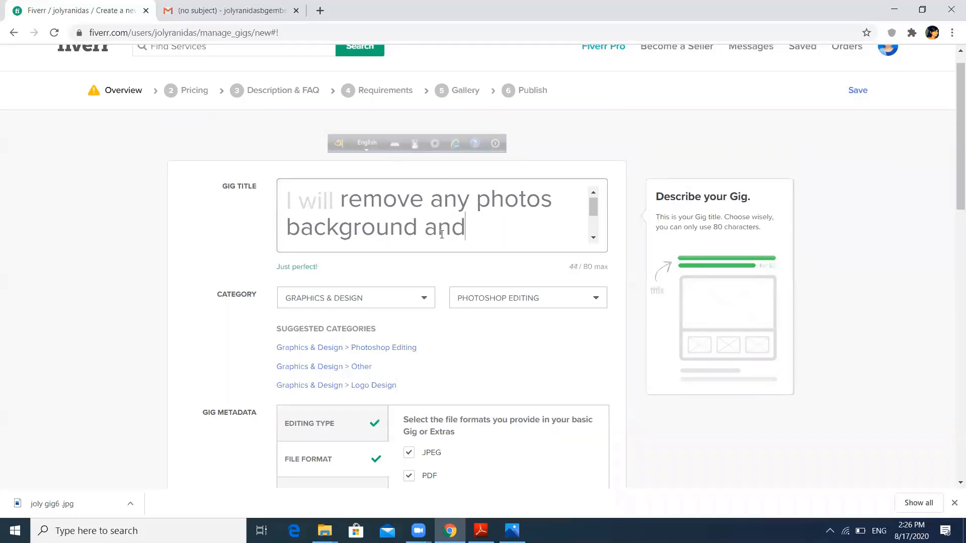
click(593, 239)
click(593, 239)
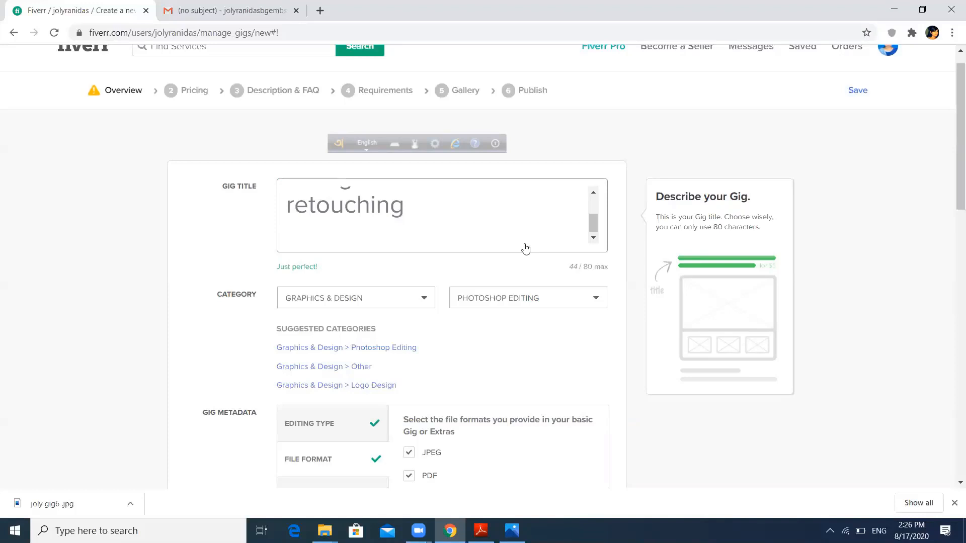
scroll(533, 302, down, 5)
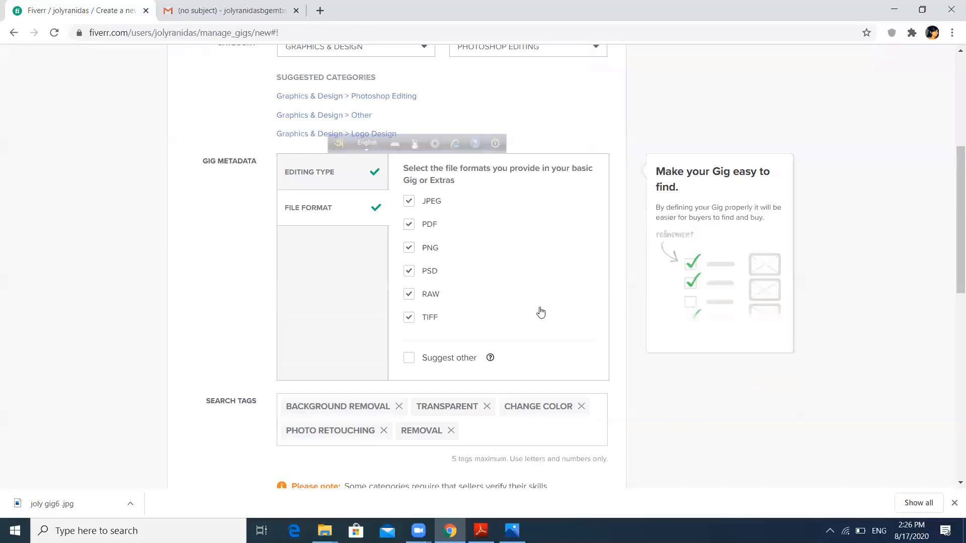
scroll(541, 313, down, 5)
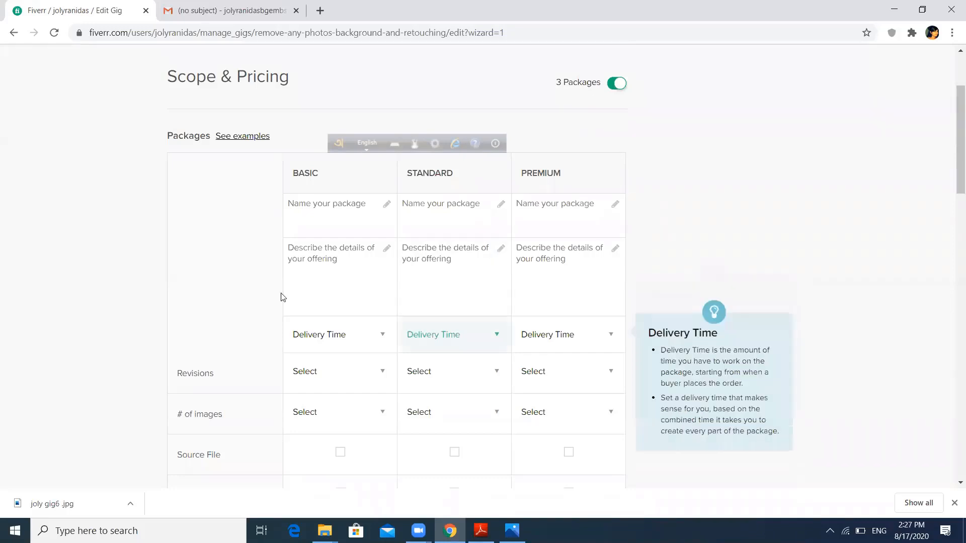
Name the first package "BASIC" by copying its column heading into the package name.
click(351, 208)
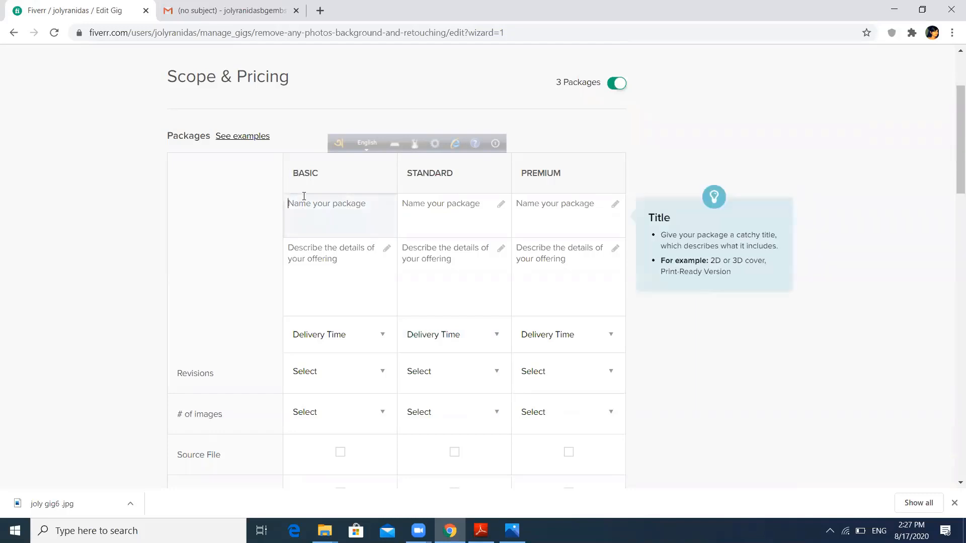
drag(294, 173, 334, 181)
key(ctrl+c)
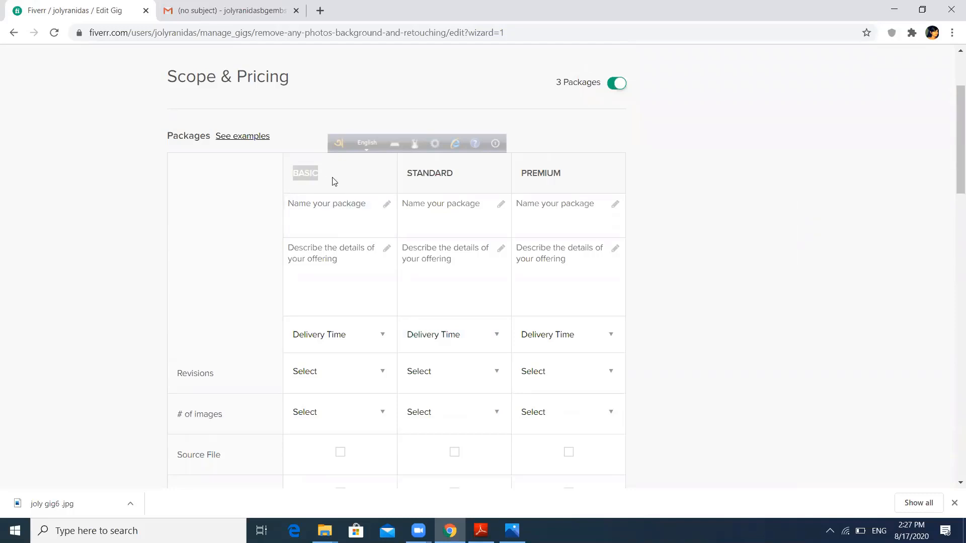
click(330, 210)
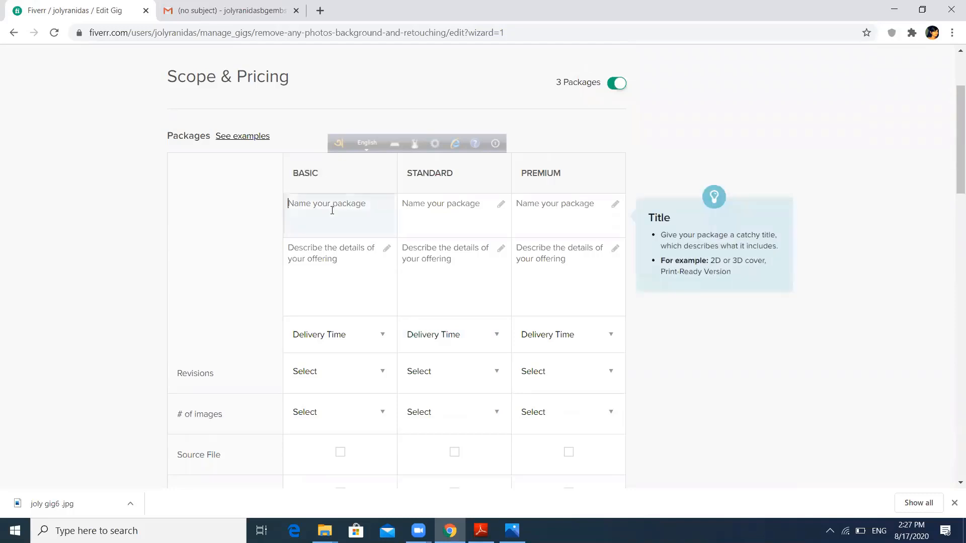
key(ctrl+v)
mouse_move(339, 264)
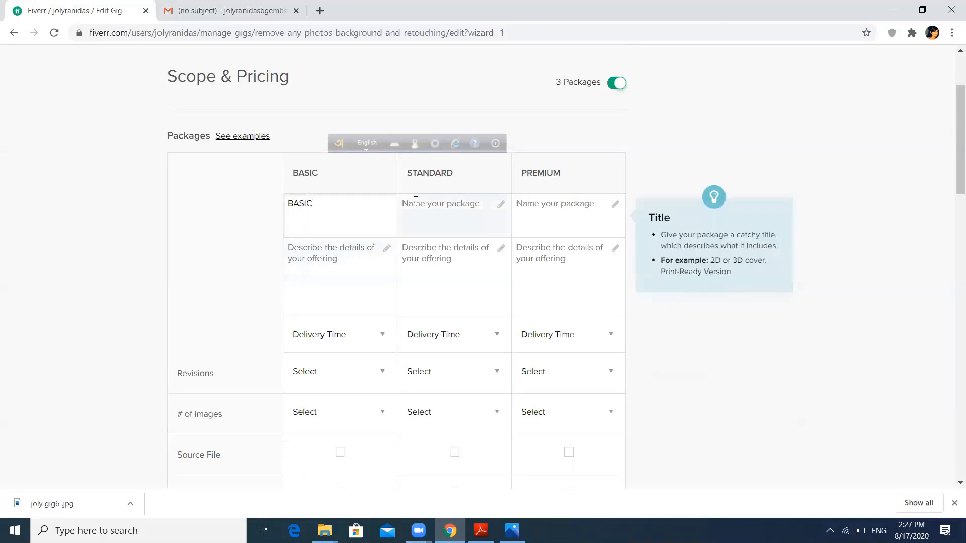
Name the other two packages "STANDARD" and "PREMIUM" by copying their column headings.
click(411, 173)
drag(411, 173, 451, 173)
key(ctrl+c)
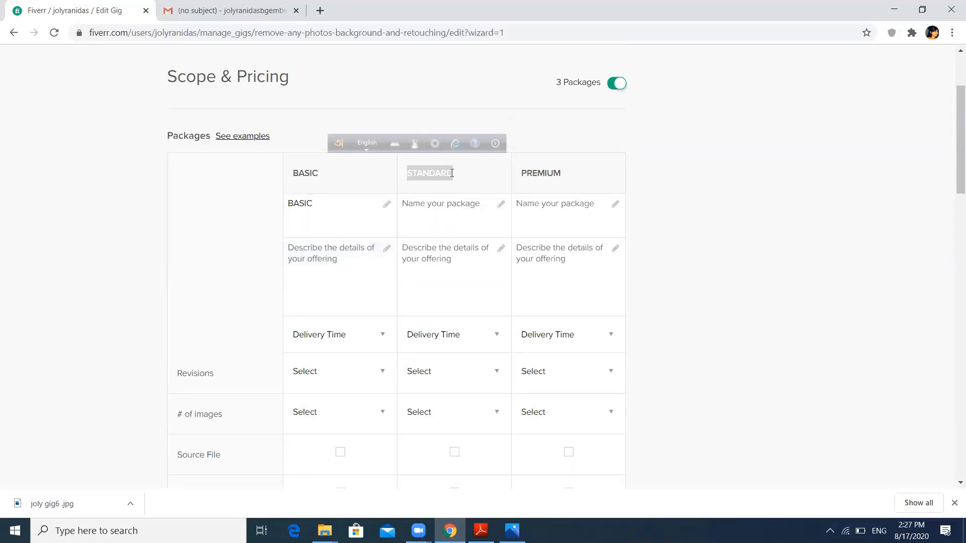
click(447, 202)
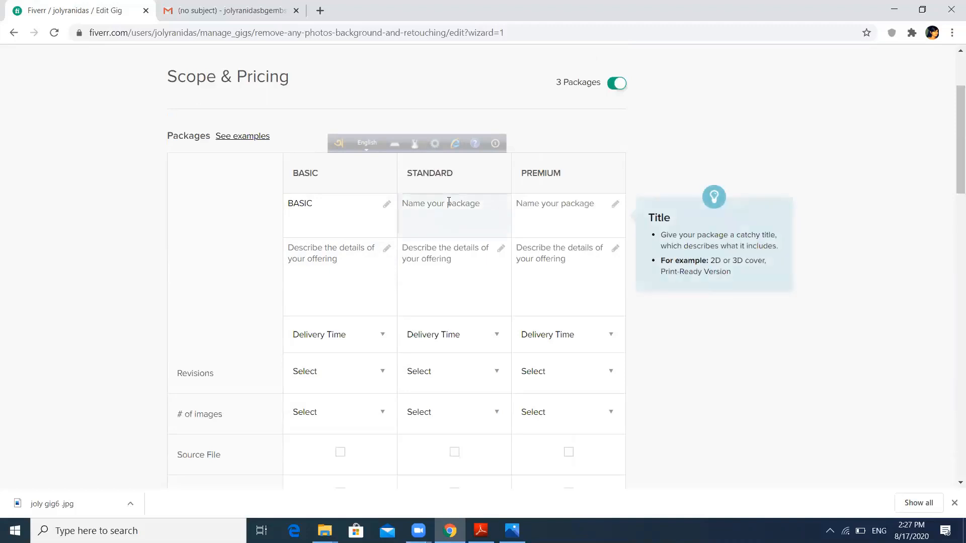
key(ctrl+v)
drag(522, 173, 567, 183)
key(ctrl+c)
click(556, 207)
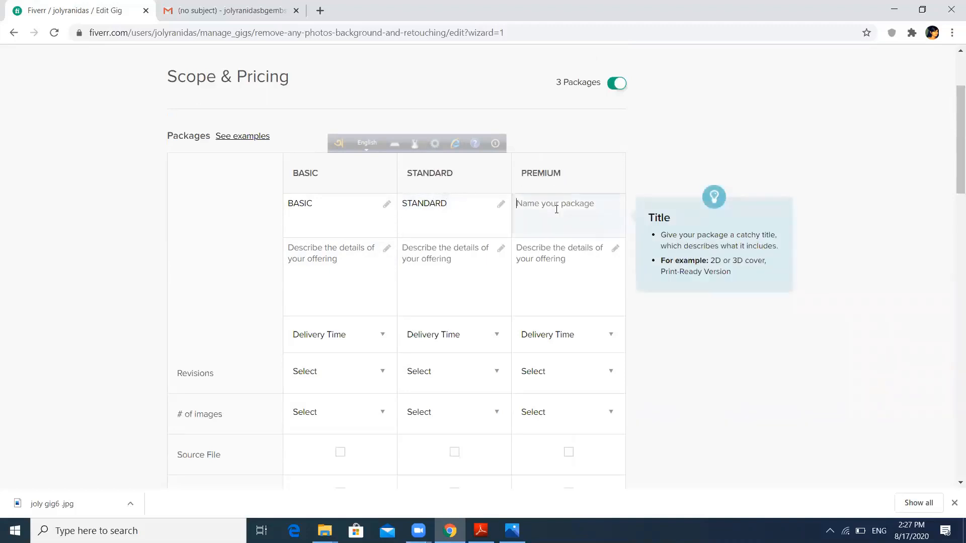
key(ctrl+v)
Describe the Basic package as "15 images background remove transparent or any color JPEG,PNG or any other format".
click(370, 268)
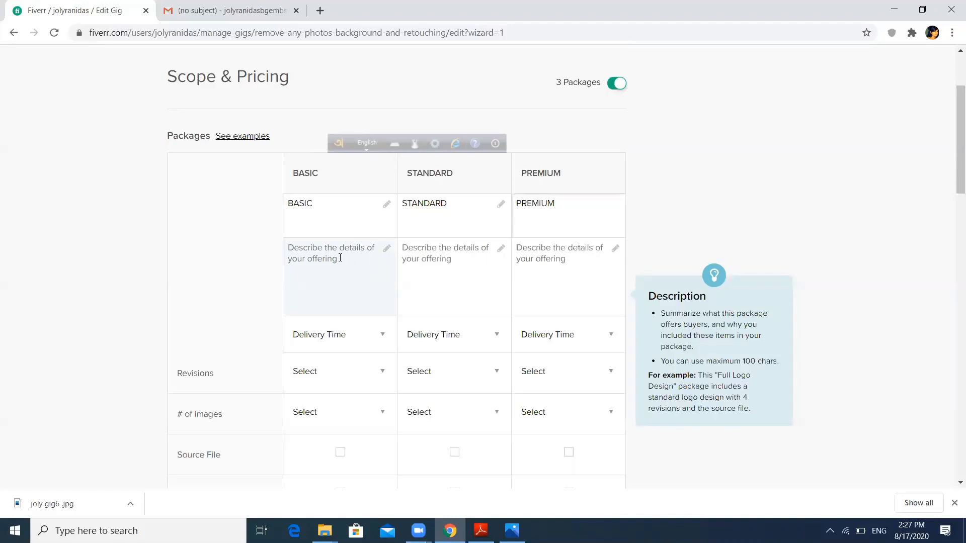
click(340, 258)
text(15)
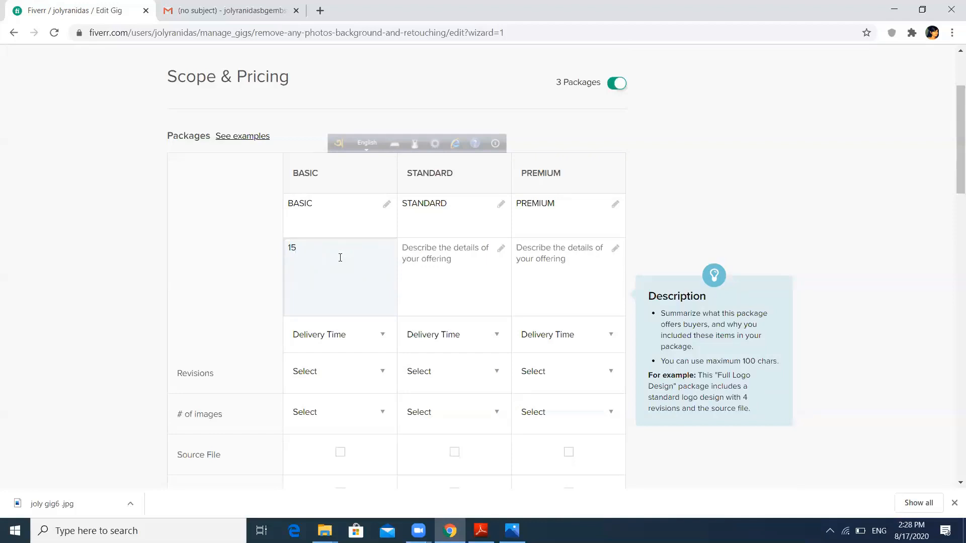
text(images)
text(background remove)
key(Return)
text(transparent)
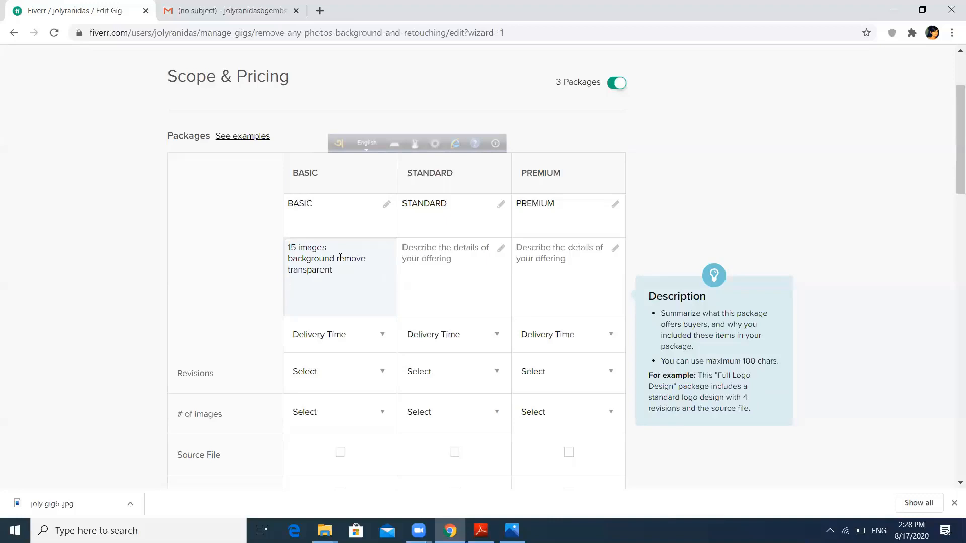
key(Return)
text(or)
key(BackSpace)
key(BackSpace)
text(or any color)
text(Jp)
key(BackSpace)
text(PEG,PNG)
text(or )
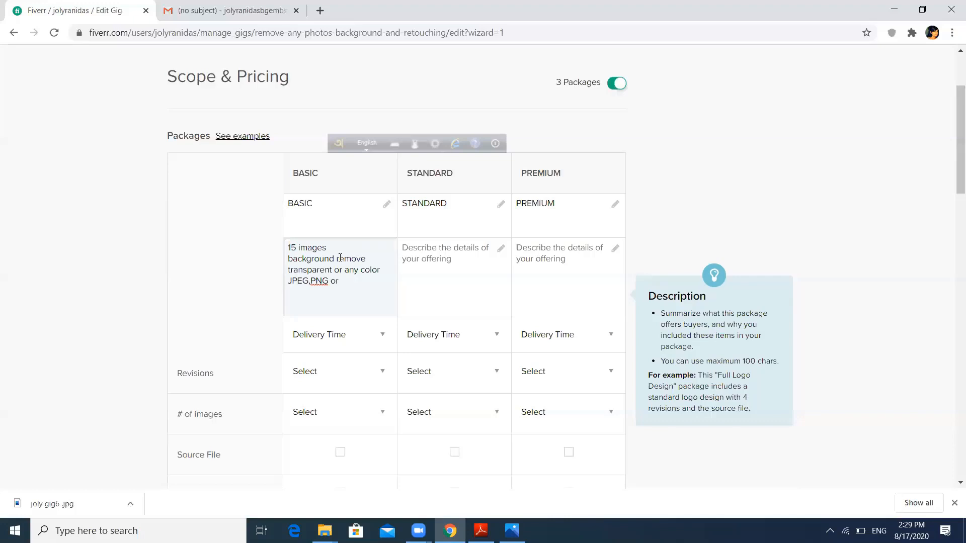
text(anu)
key(BackSpace)
text(y other format)
Copy the Basic package's full description into the Standard package's description.
drag(288, 247, 317, 301)
key(ctrl+c)
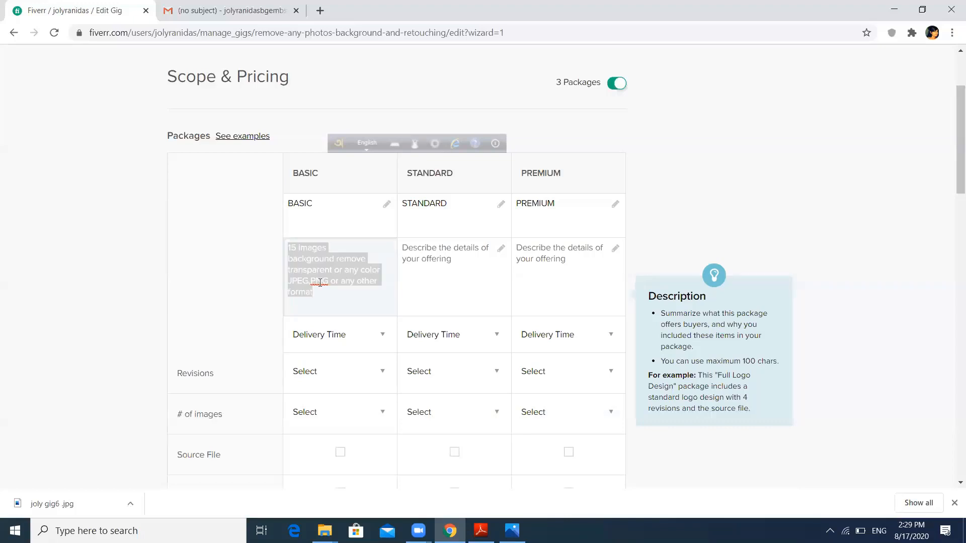
click(416, 260)
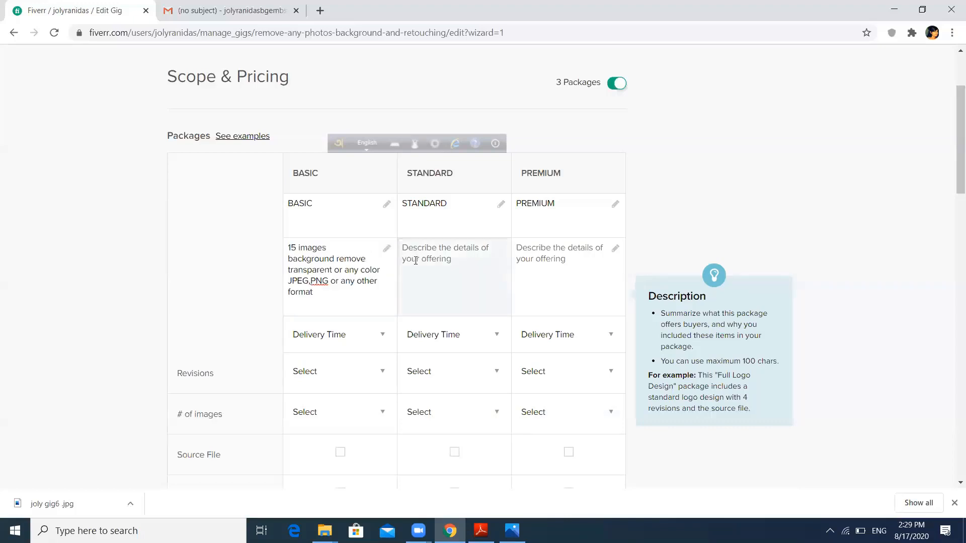
key(ctrl+v)
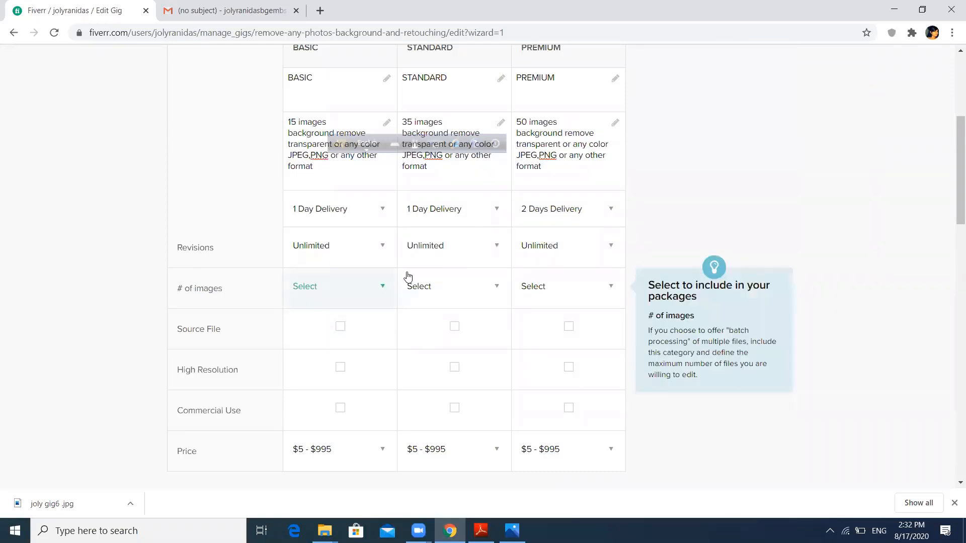
click(393, 285)
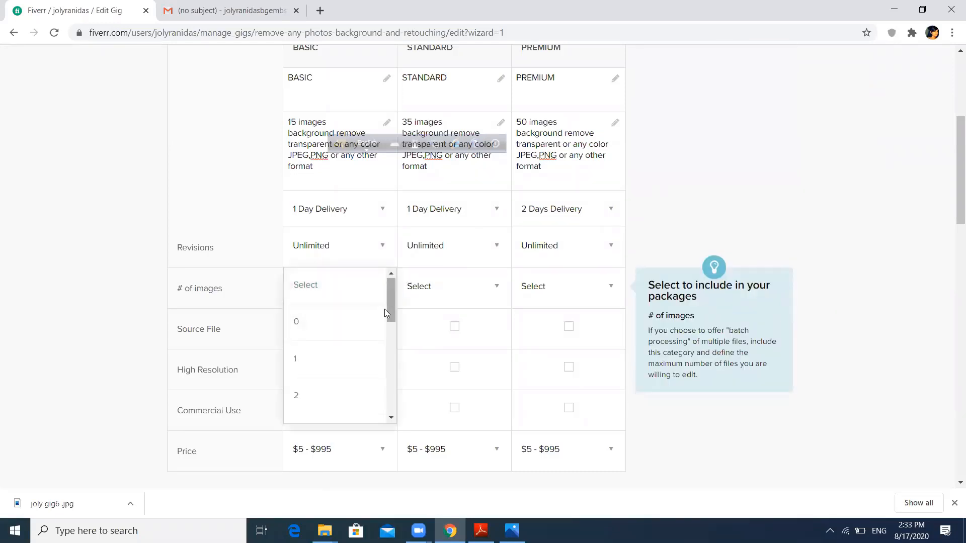
scroll(385, 311, down, 6)
scroll(386, 311, up, 3)
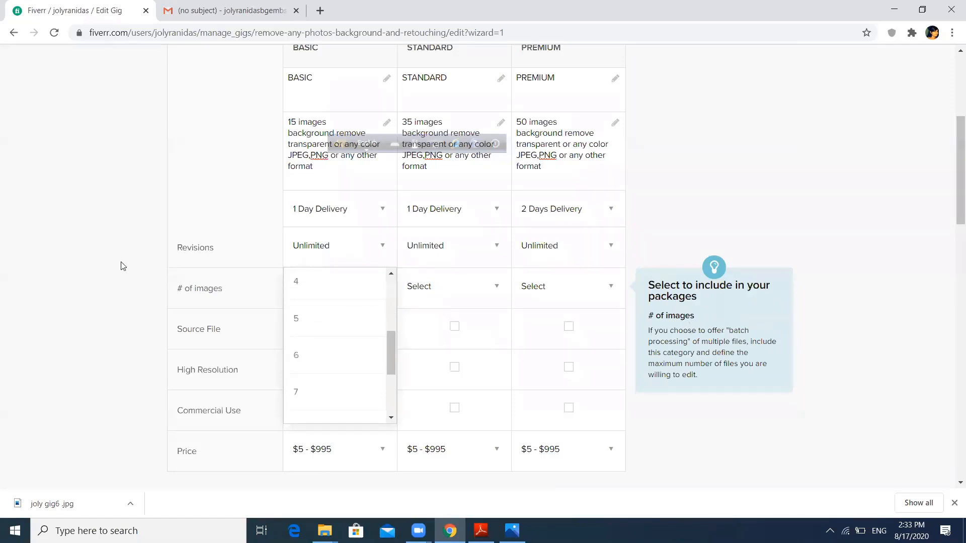
Include the Source File in the Basic and Standard packages.
click(340, 326)
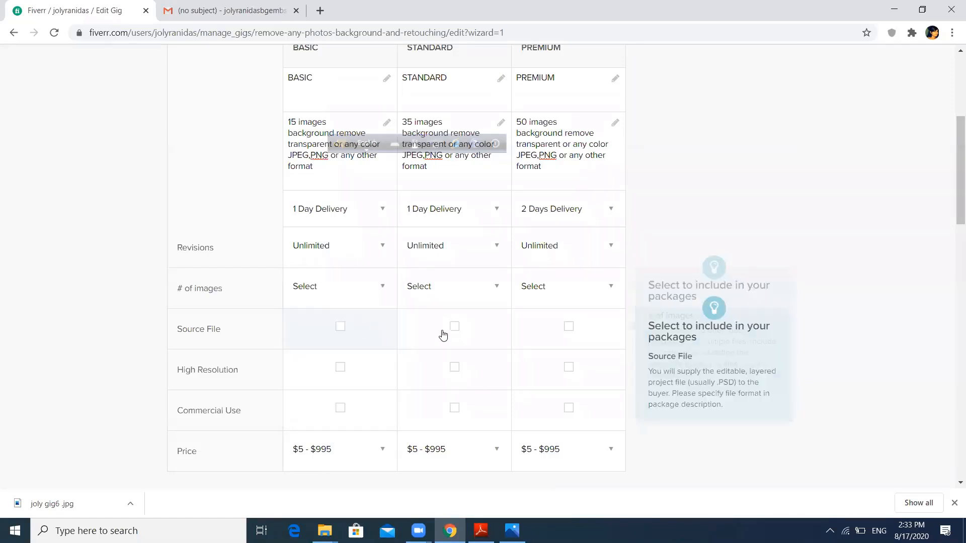
click(451, 331)
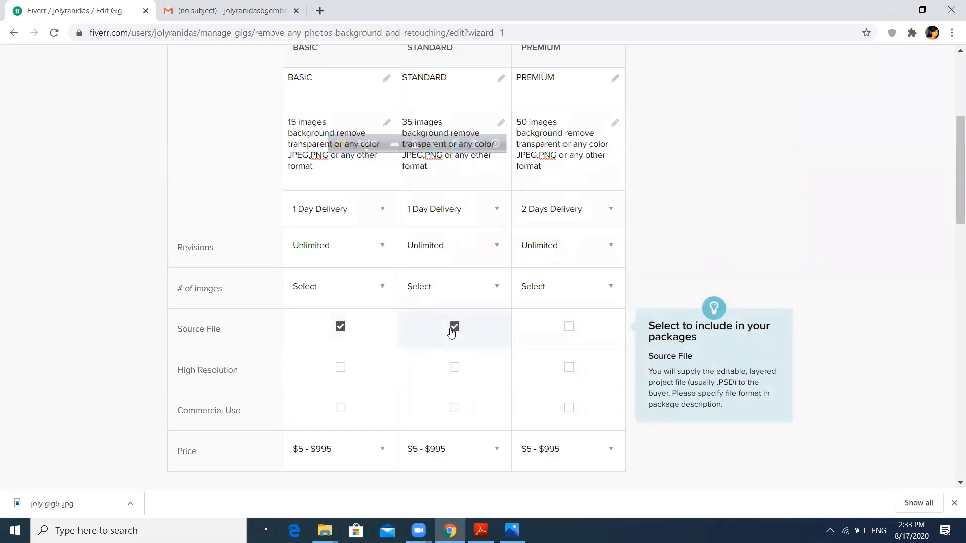
click(378, 300)
click(392, 275)
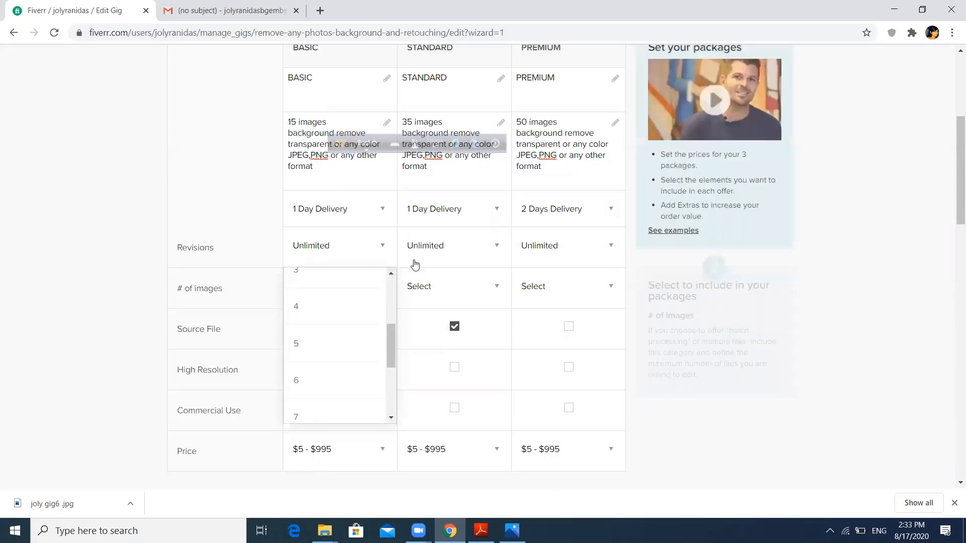
click(386, 270)
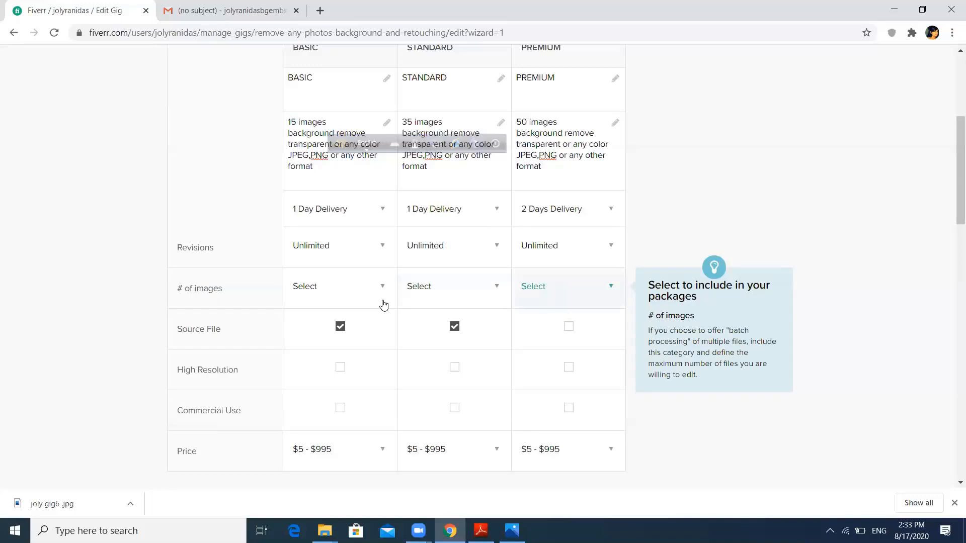
Include the Source File in the Premium package and High Resolution in all three packages.
scroll(369, 294, down, 1)
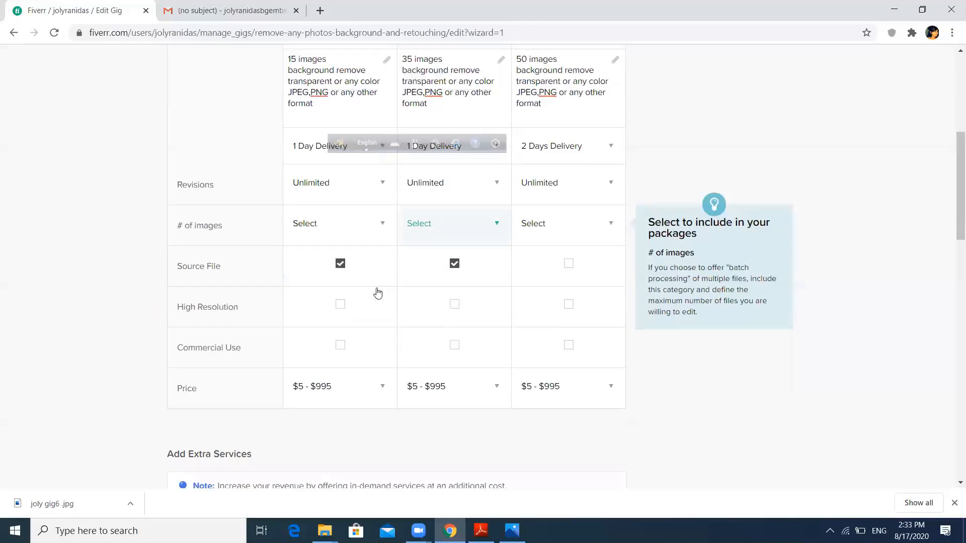
click(568, 265)
click(453, 306)
click(570, 305)
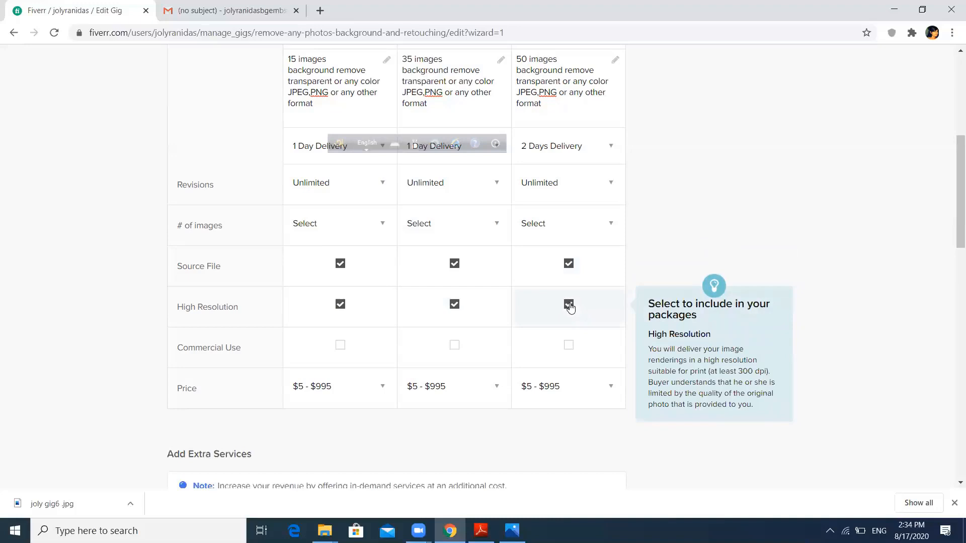
Include Commercial Use in the Basic, Standard and Premium packages.
click(342, 346)
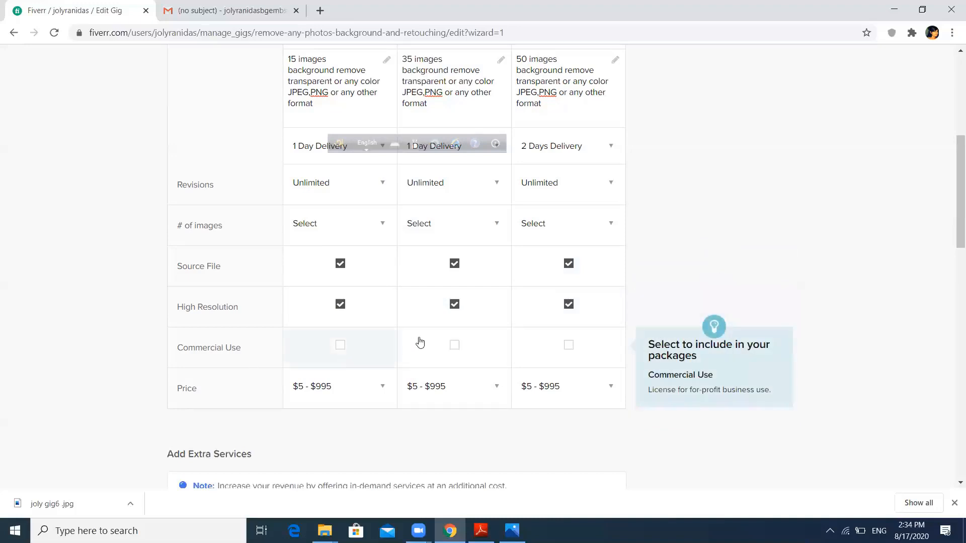
click(457, 346)
click(574, 352)
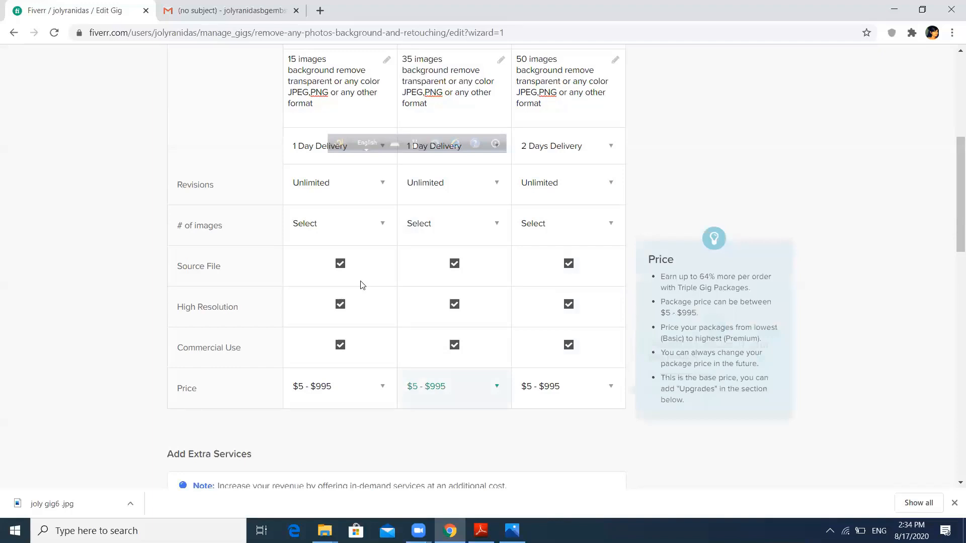
Set the package prices to $5 for Basic, $10 for Standard and $15 for Premium.
scroll(382, 275, down, 3)
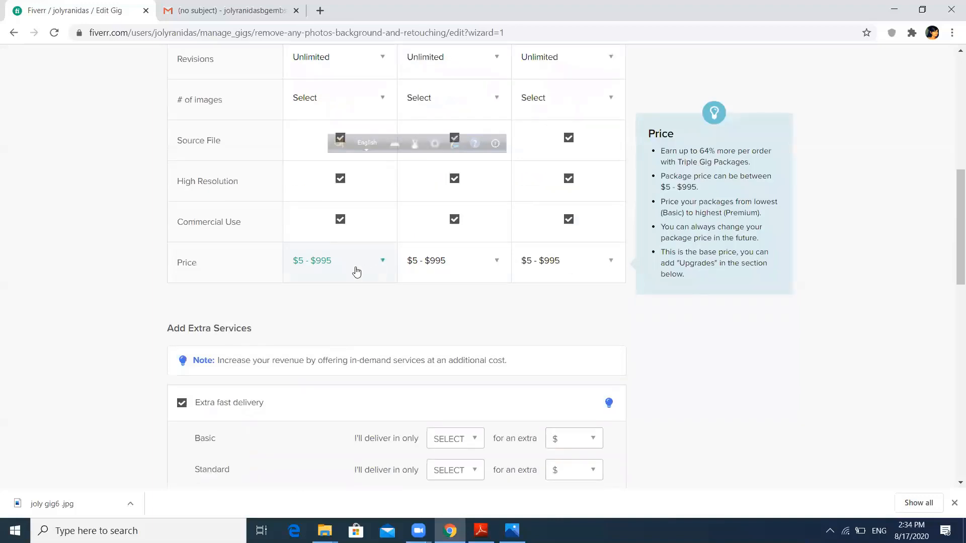
click(356, 271)
click(339, 262)
click(454, 262)
click(454, 297)
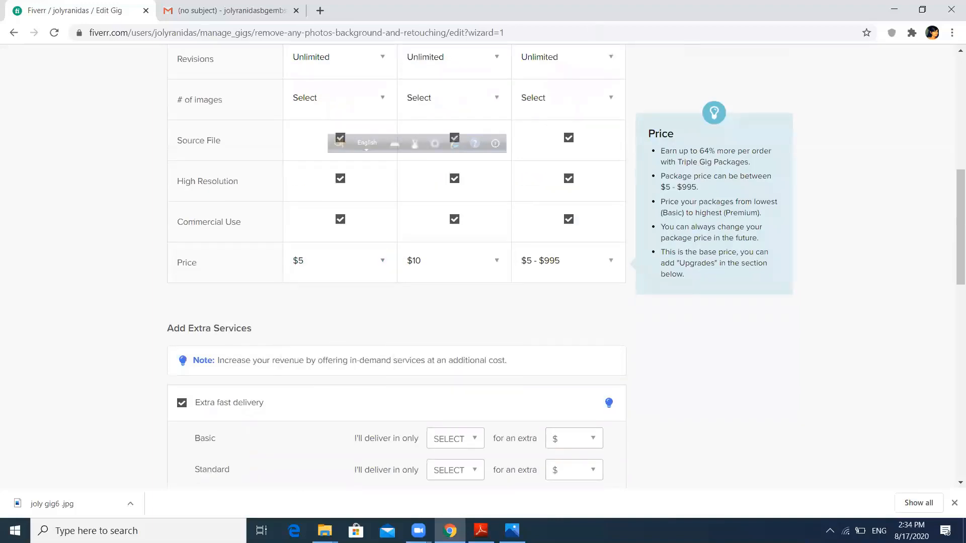
click(569, 262)
click(569, 334)
scroll(351, 375, down, 3)
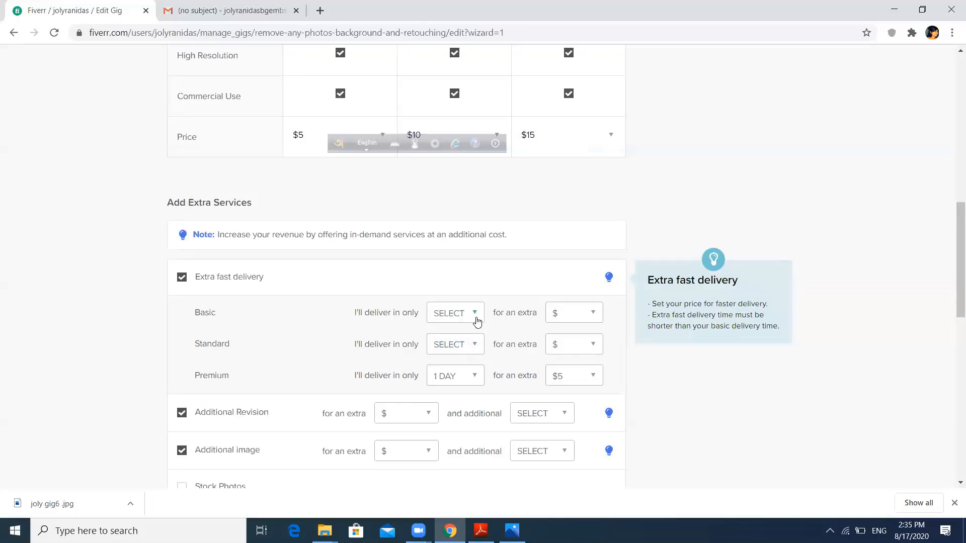
scroll(220, 300, down, 1)
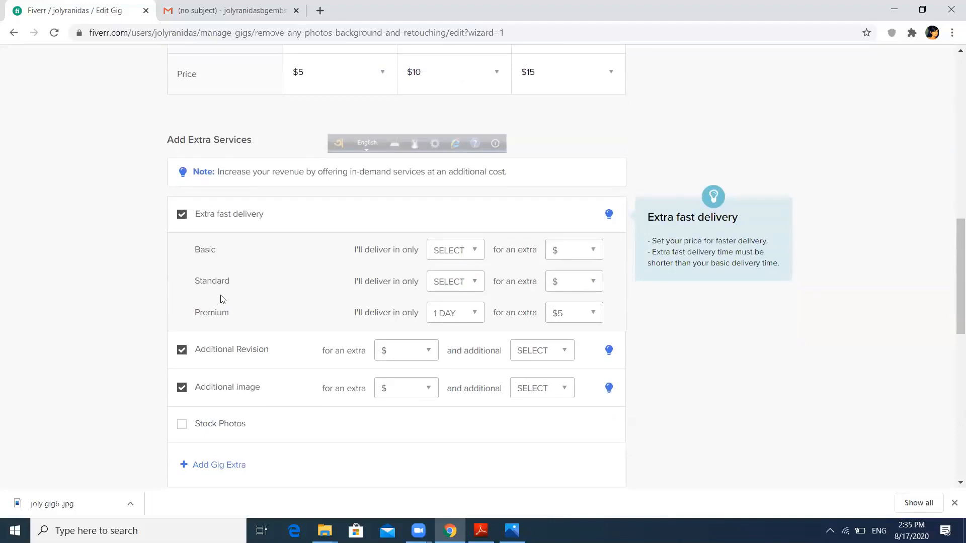
scroll(221, 299, down, 1)
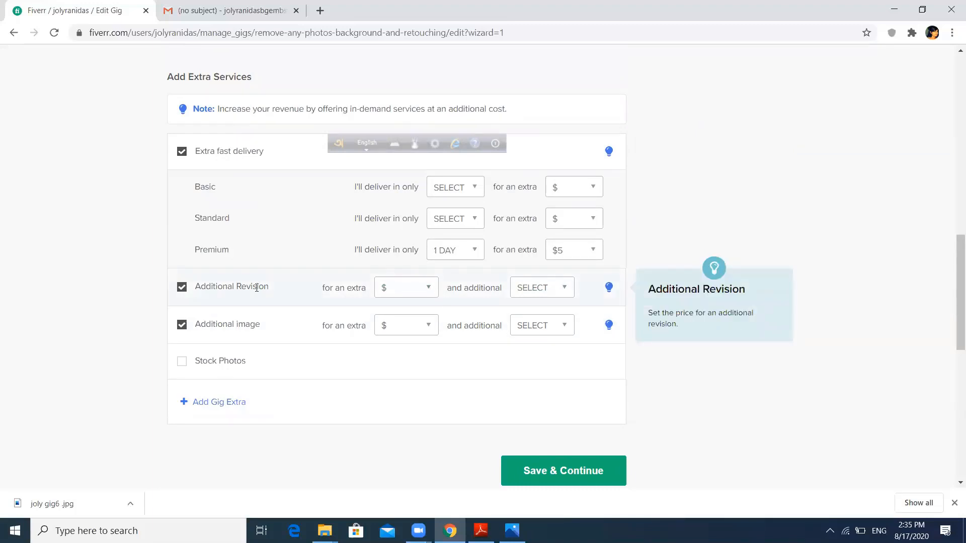
Remove the Additional Revision and Additional image extras, and save the pricing to continue to the description section.
click(198, 288)
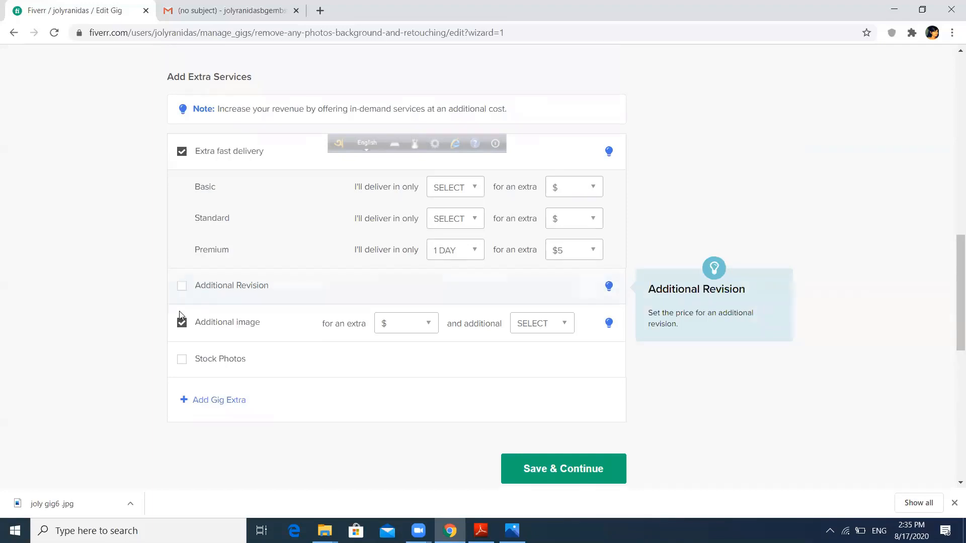
click(262, 317)
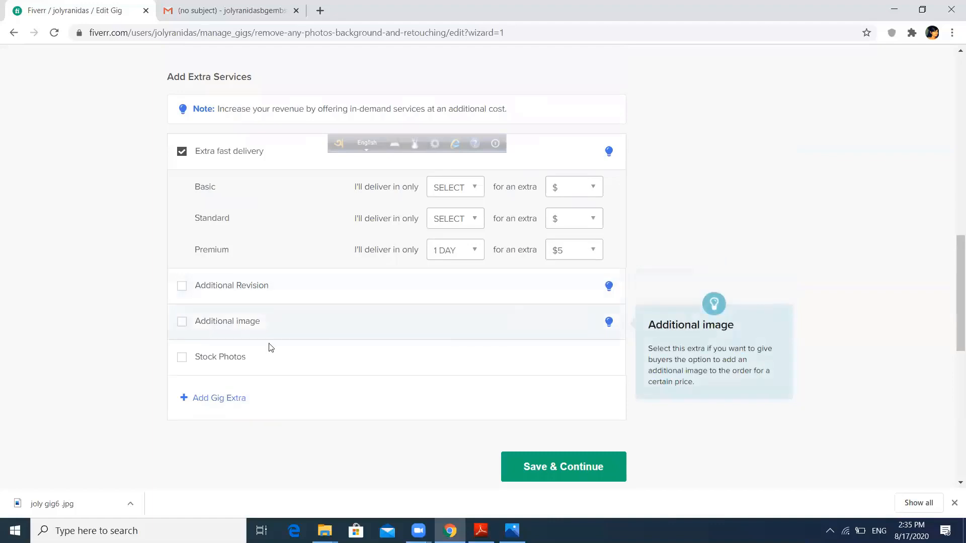
scroll(264, 345, down, 1)
key(Return)
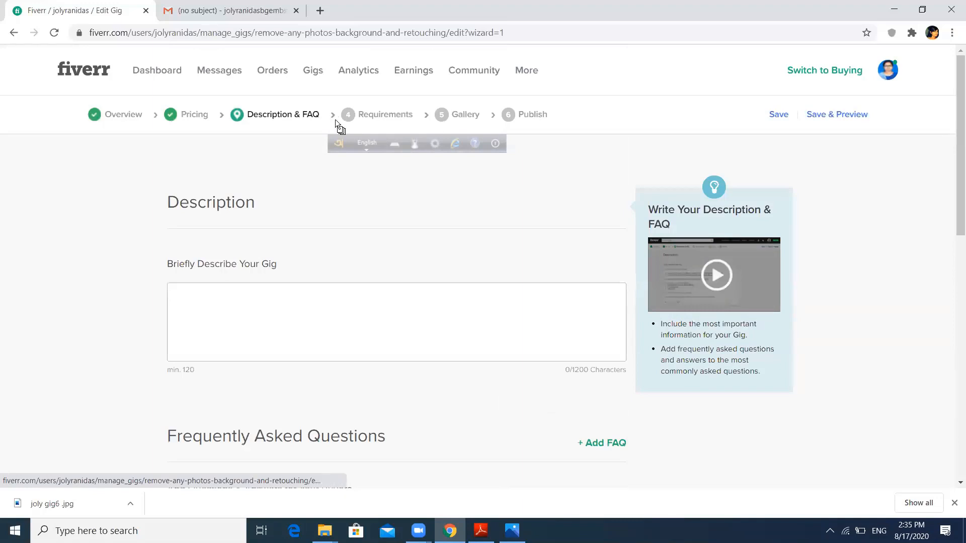
Copy the introductory paragraph from the open Gmail message into the Gig's description on Fiverr.
click(354, 330)
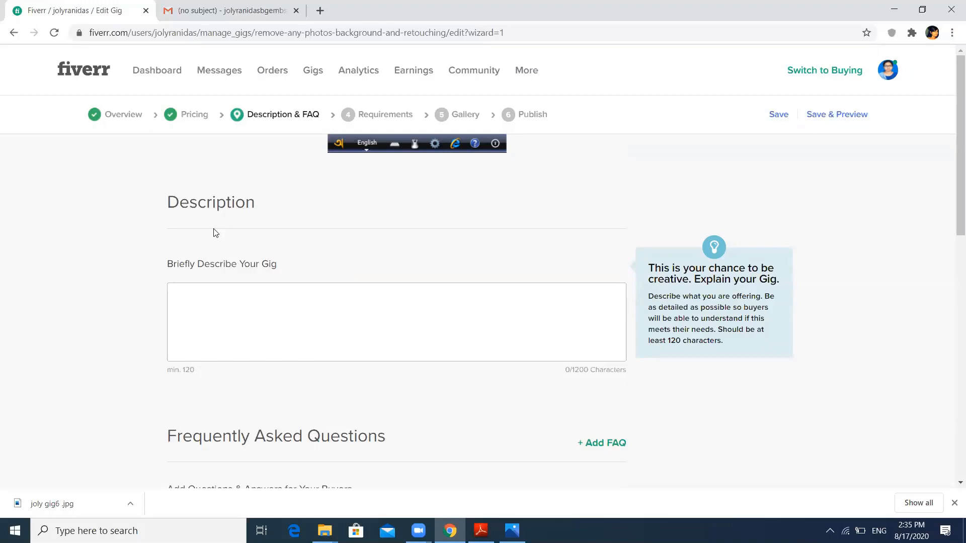
key(ctrl+Tab)
triple_click(294, 252)
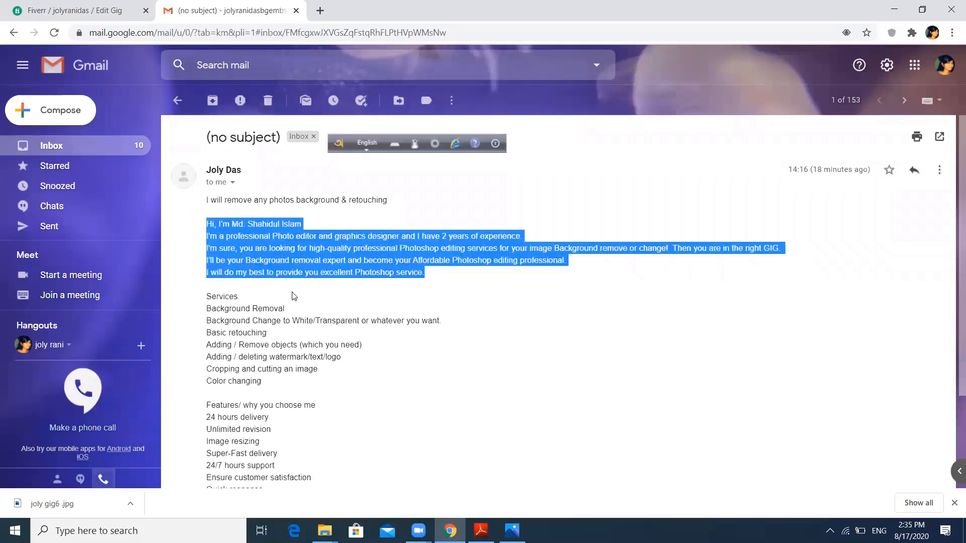
key(ctrl+Tab)
Replace the name in the description's greeting with the seller's own full name.
key(BackSpace)
key(BackSpace)
key(BackSpace)
key(BackSpace)
key(BackSpace)
key(BackSpace)
key(BackSpace)
key(BackSpace)
key(BackSpace)
key(BackSpace)
key(BackSpace)
key(BackSpace)
key(BackSpace)
key(BackSpace)
key(BackSpace)
key(BackSpace)
key(BackSpace)
key(BackSpace)
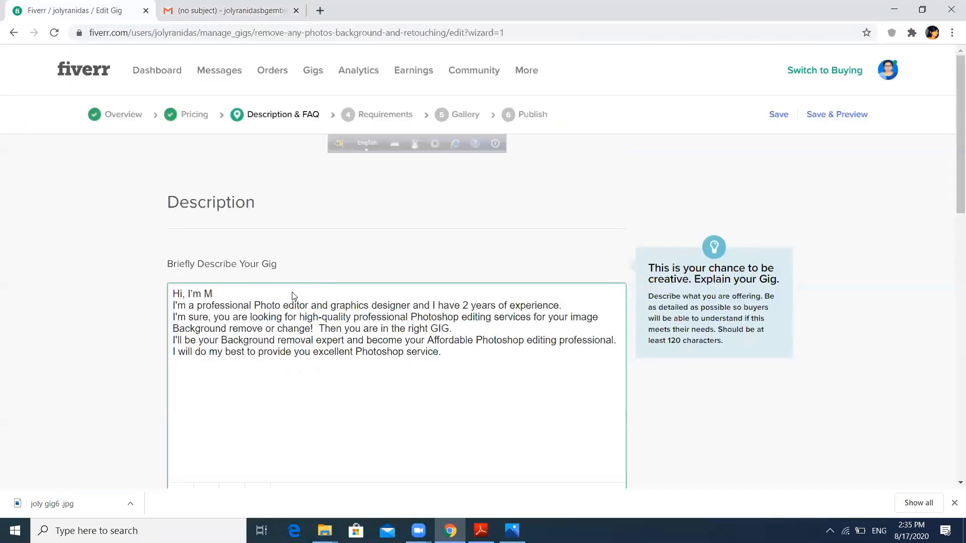
text(Joly Rani Das)
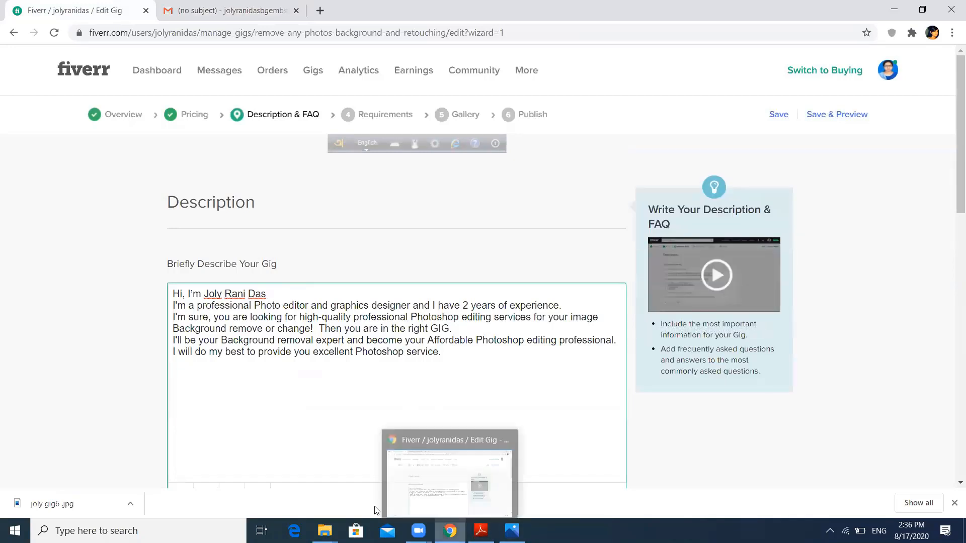
Copy the text from "Services:" through the closing simple-images note from the Gmail message and append it to the Gig description.
click(250, 11)
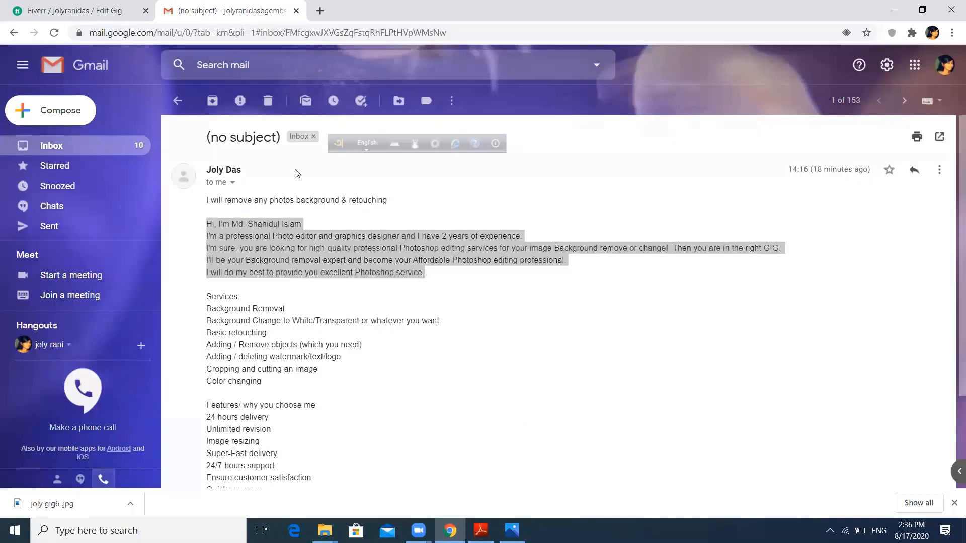
click(209, 297)
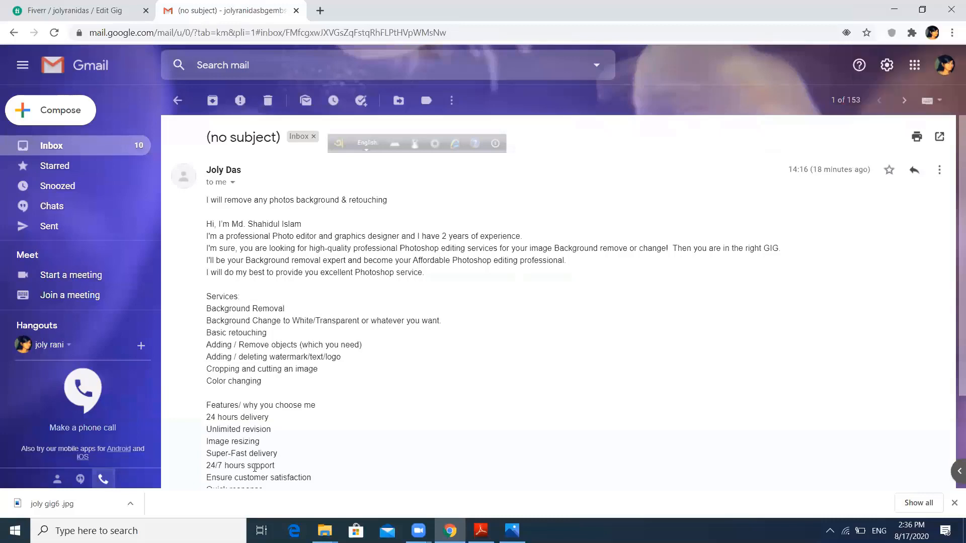
shift+click(255, 475)
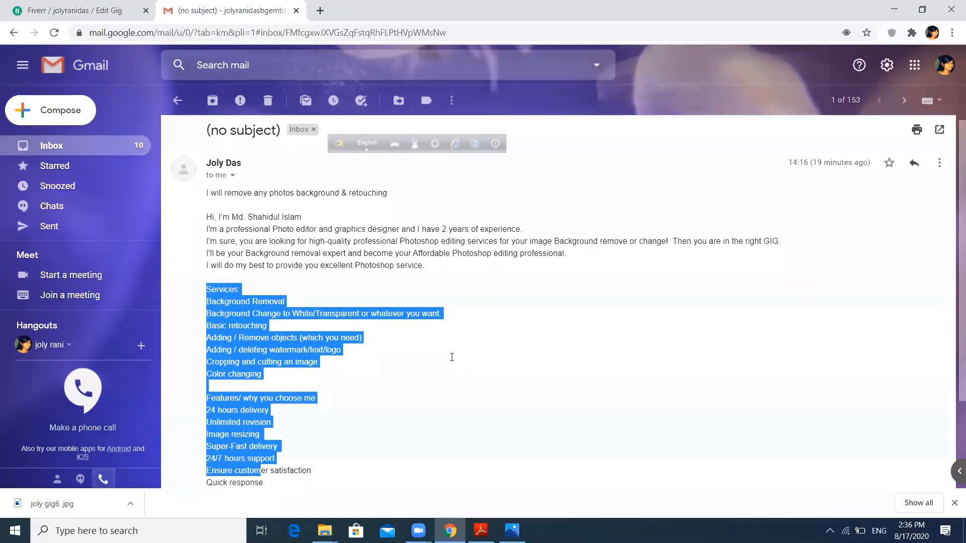
key(ctrl+Tab)
key(ctrl+v)
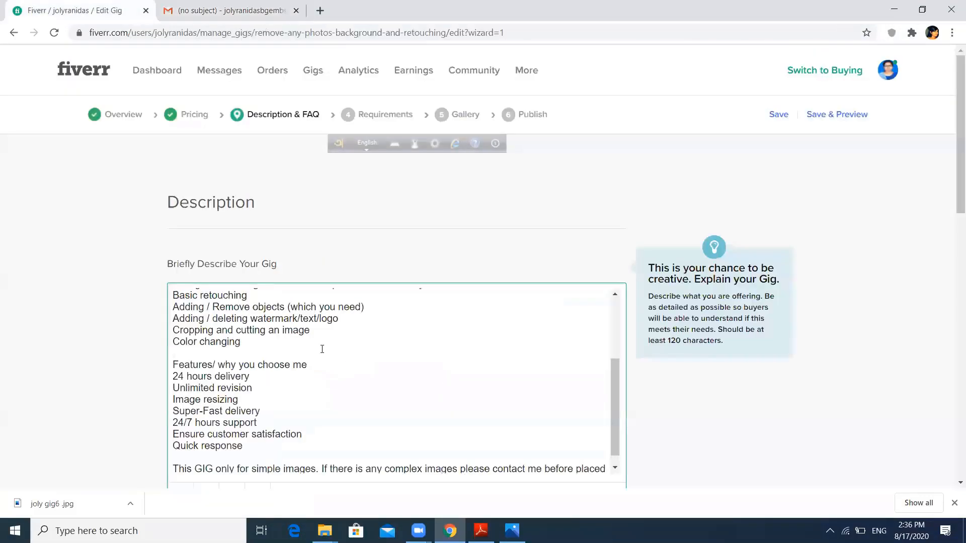
scroll(322, 349, up, 3)
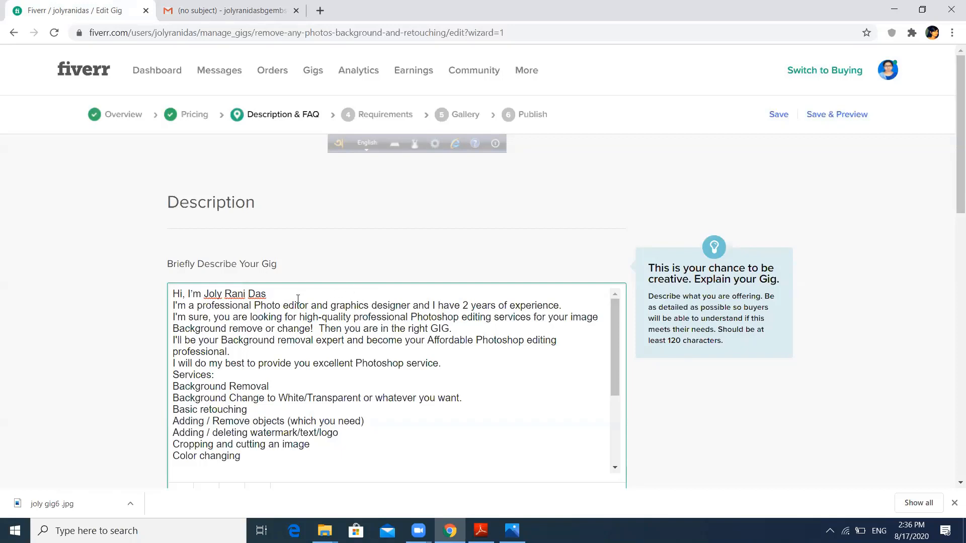
Insert blank lines before "I will do my best to provide you excellent Photoshop service." and before "Services:" in the description.
click(238, 356)
key(Return)
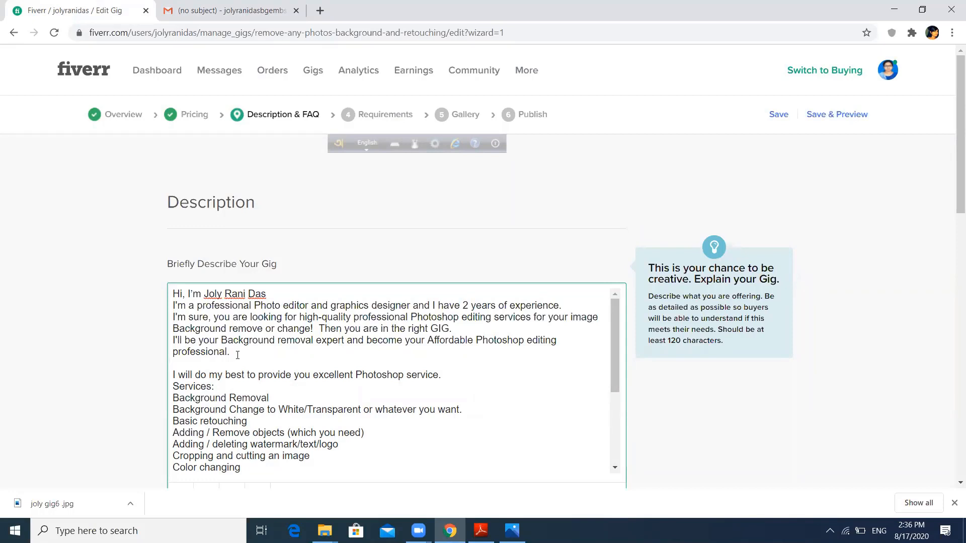
click(175, 383)
key(Return)
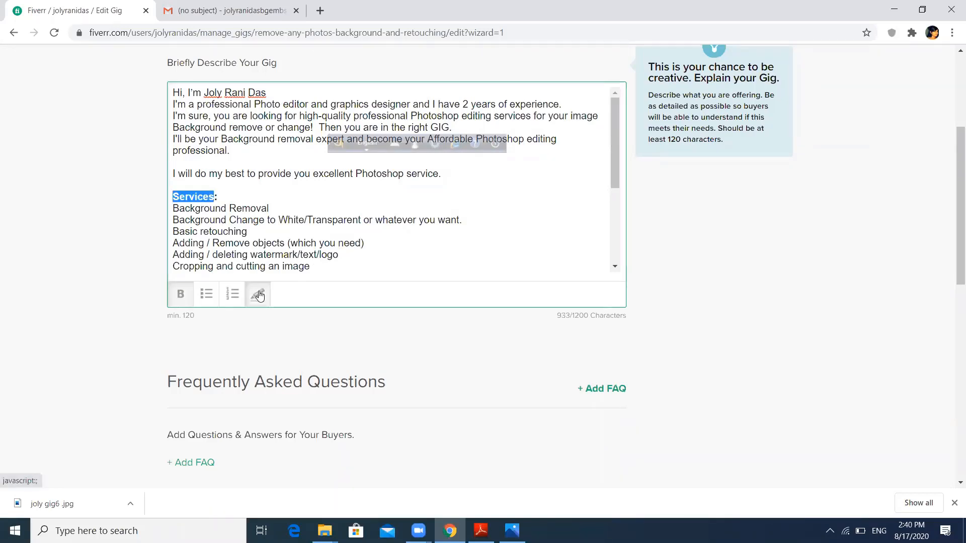
Apply highlighting to the bold "Services" heading in the Gig description.
click(203, 207)
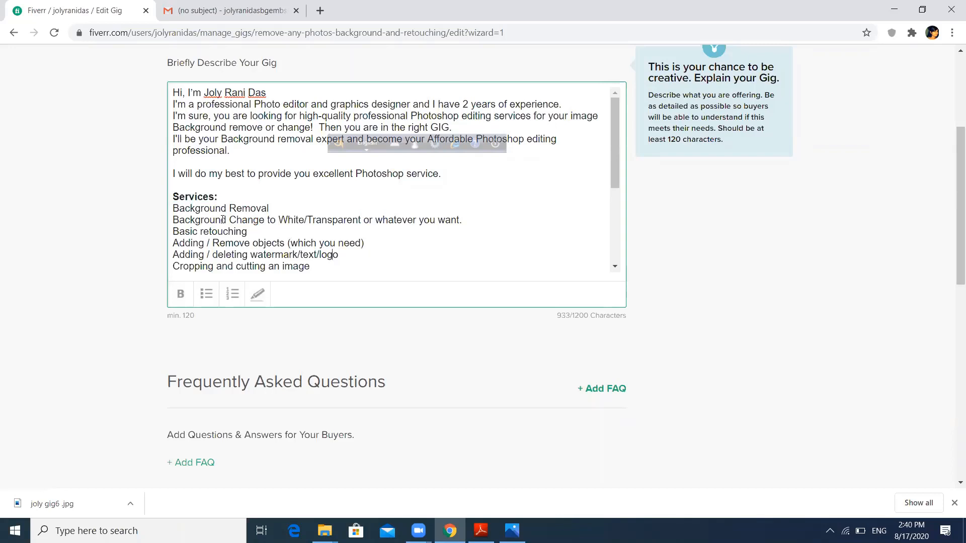
double_click(201, 198)
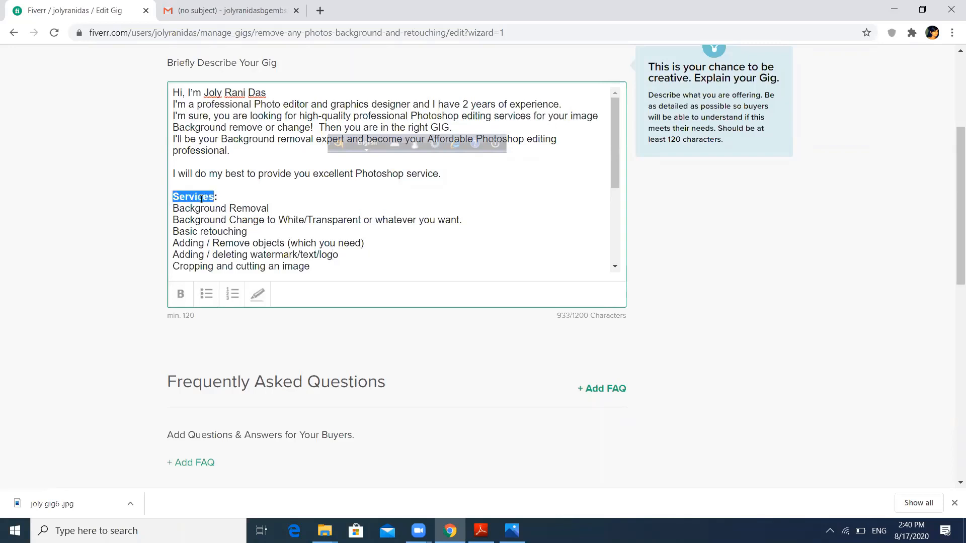
right_click(261, 294)
key(Escape)
click(315, 243)
double_click(188, 199)
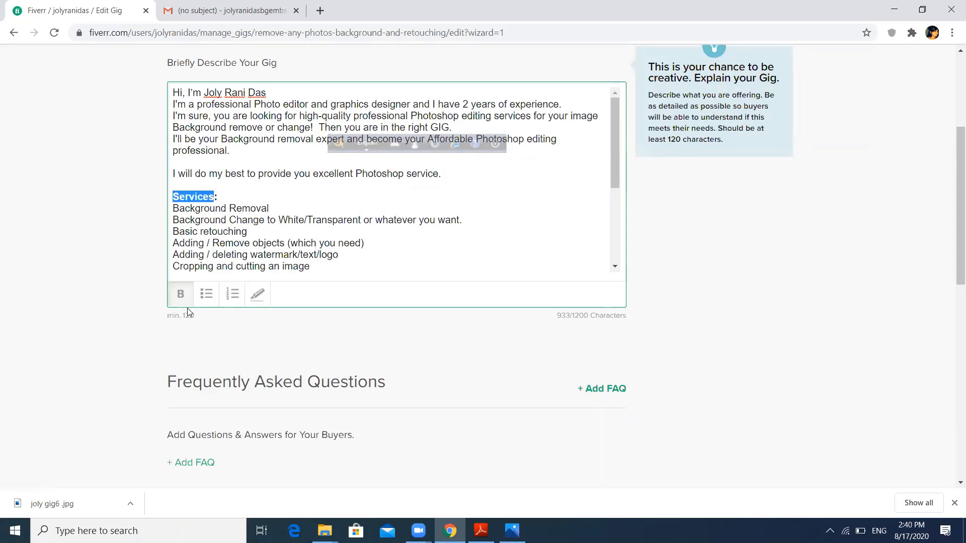
click(253, 298)
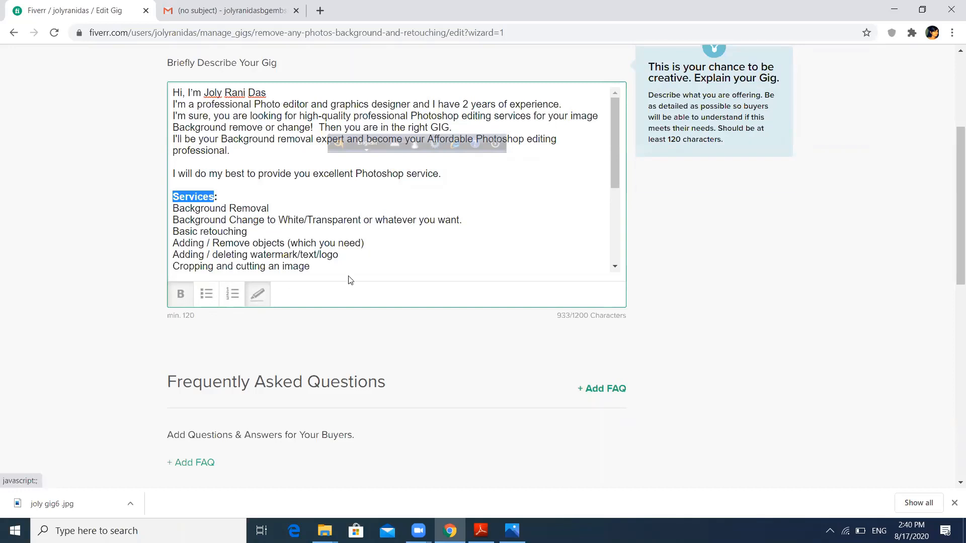
click(360, 266)
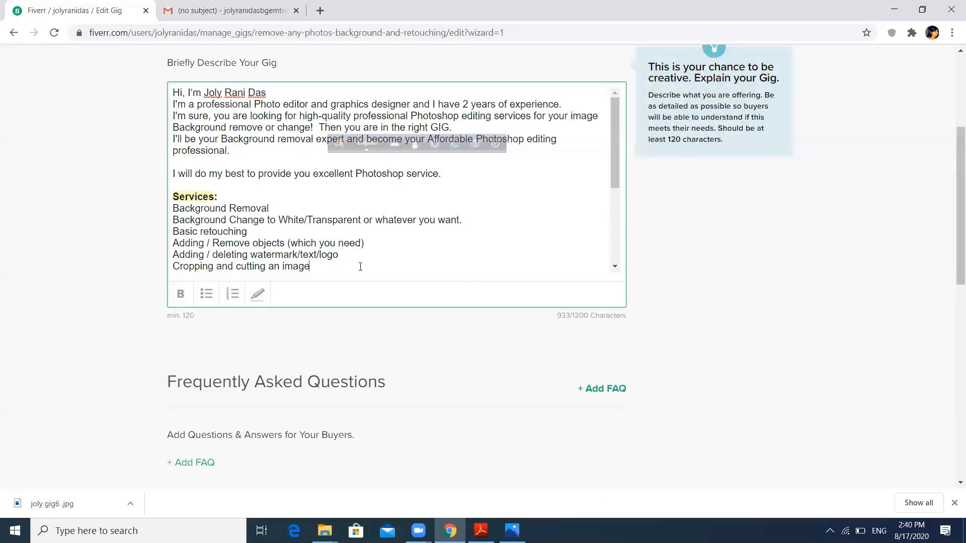
Check the rest of the description, and save it without adding any FAQ to continue to the Requirements section.
scroll(528, 210, down, 1)
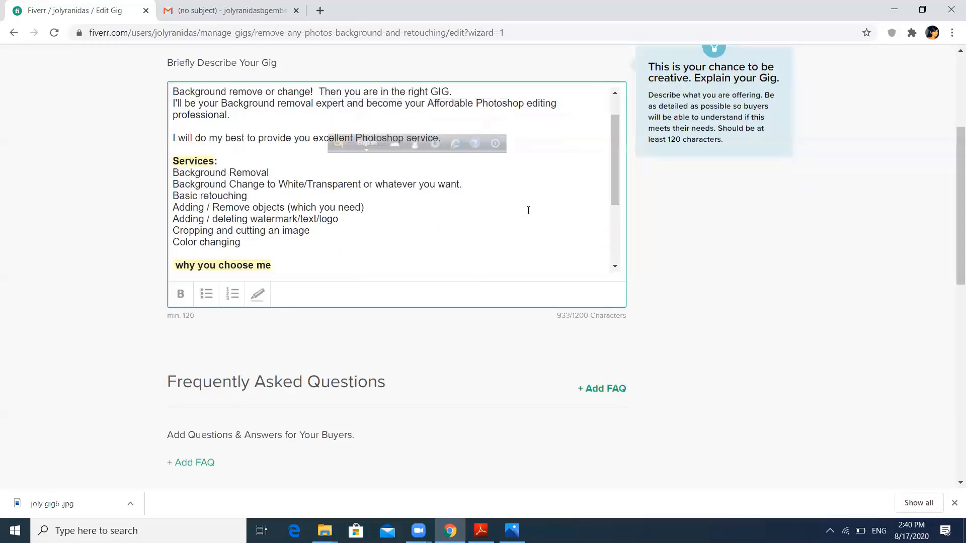
scroll(528, 211, down, 2)
scroll(528, 210, down, 1)
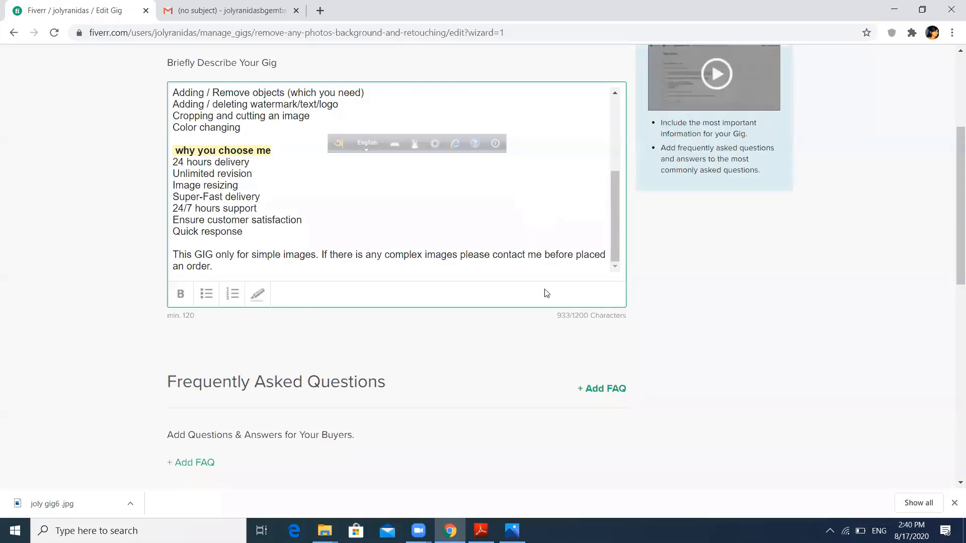
scroll(547, 293, down, 4)
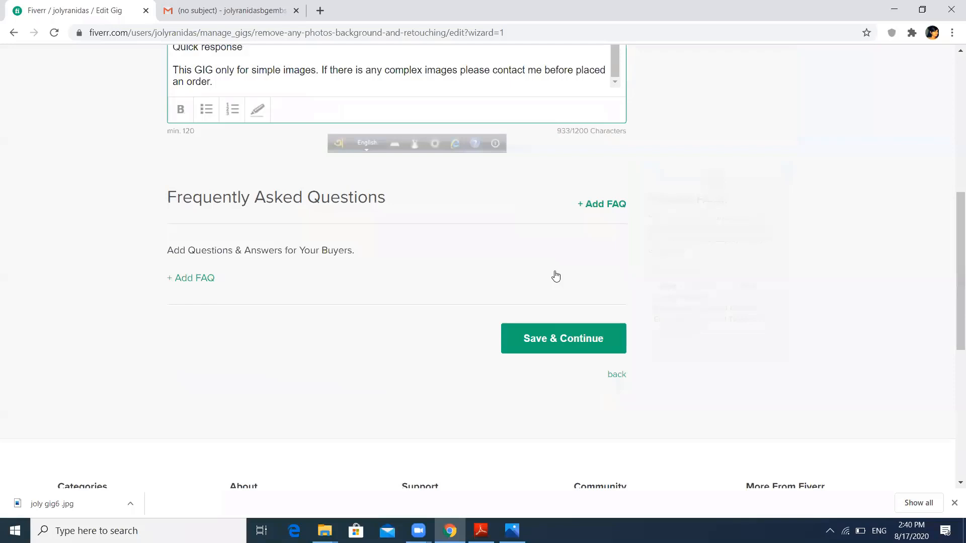
scroll(555, 275, down, 1)
click(555, 270)
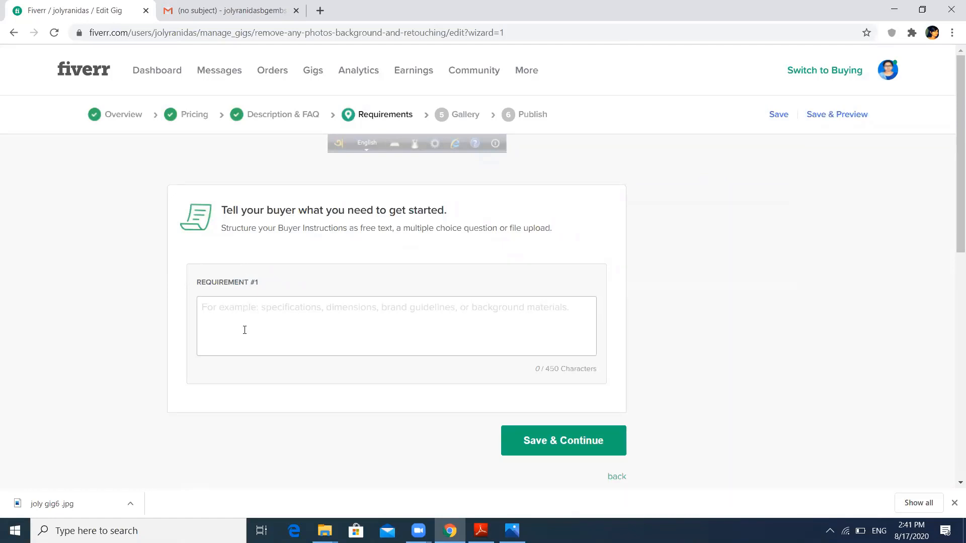
Start the first buyer requirement with the text "give me your im", as a mandatory free-text answer.
click(250, 315)
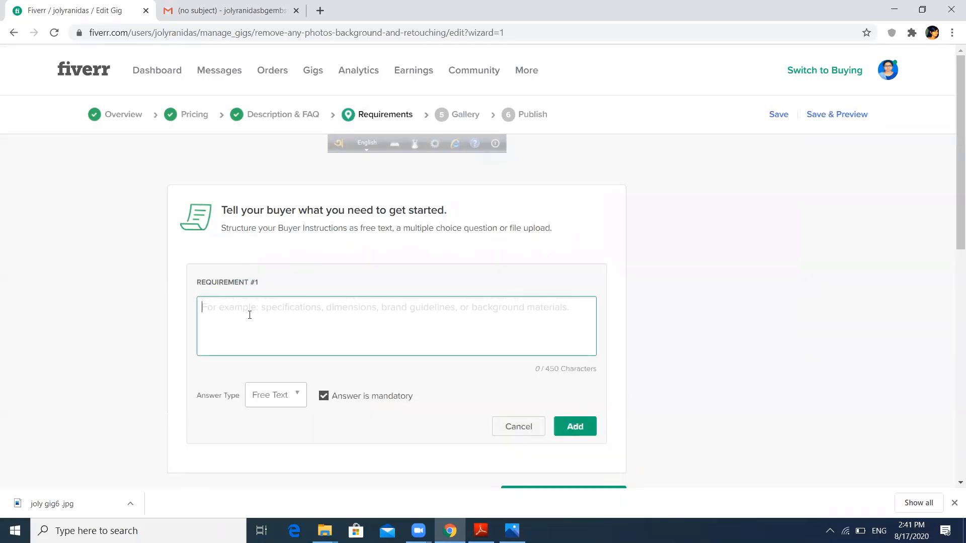
text(give me)
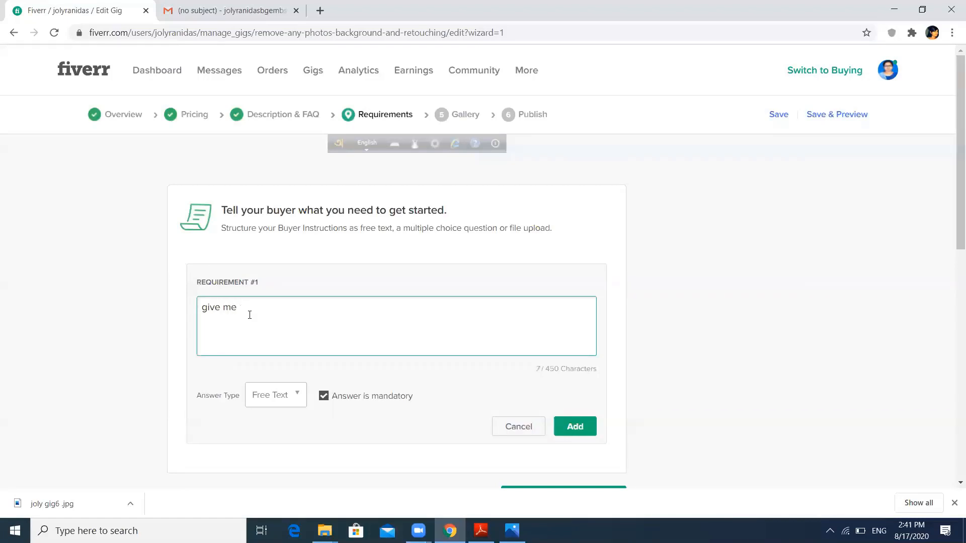
text( your)
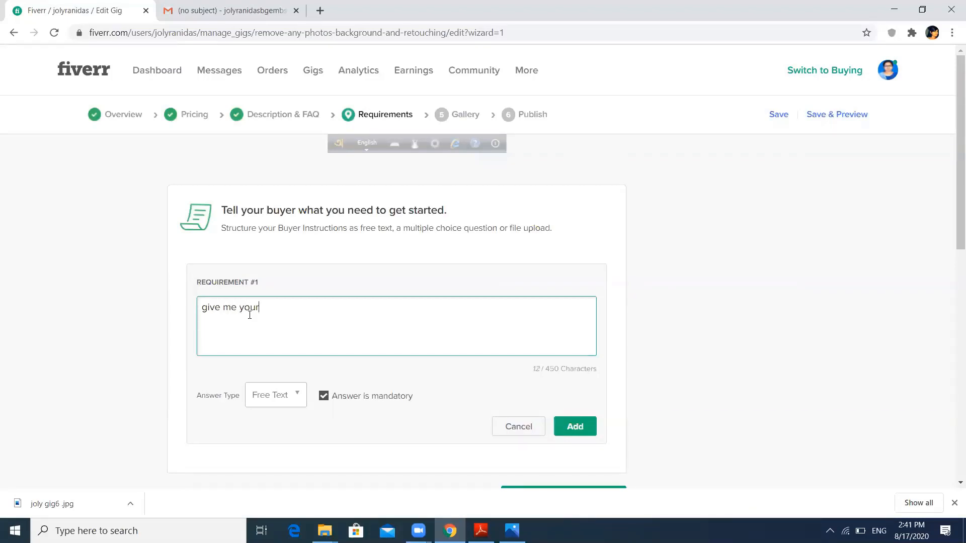
text( im)
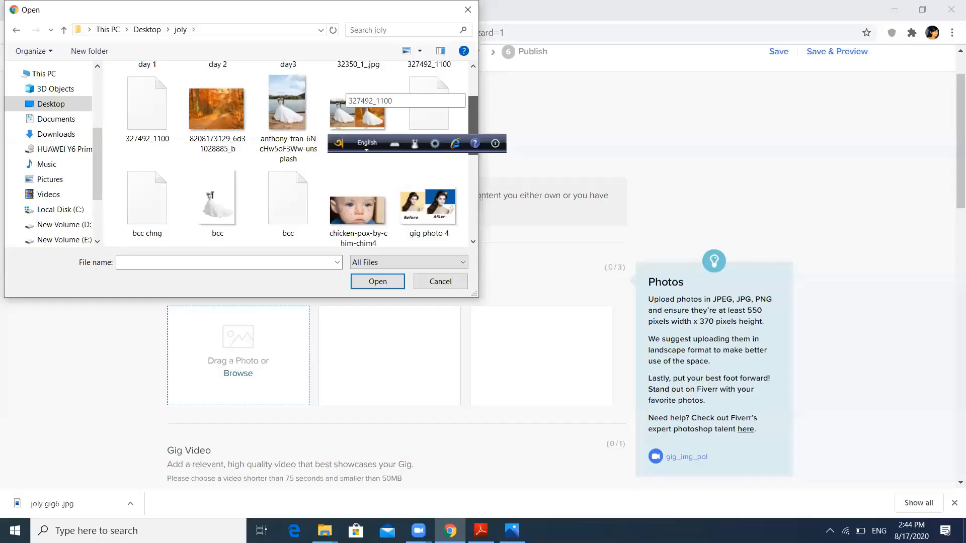
Upload the image "gig photo 4" as the first Gig photo in the gallery.
scroll(297, 154, down, 2)
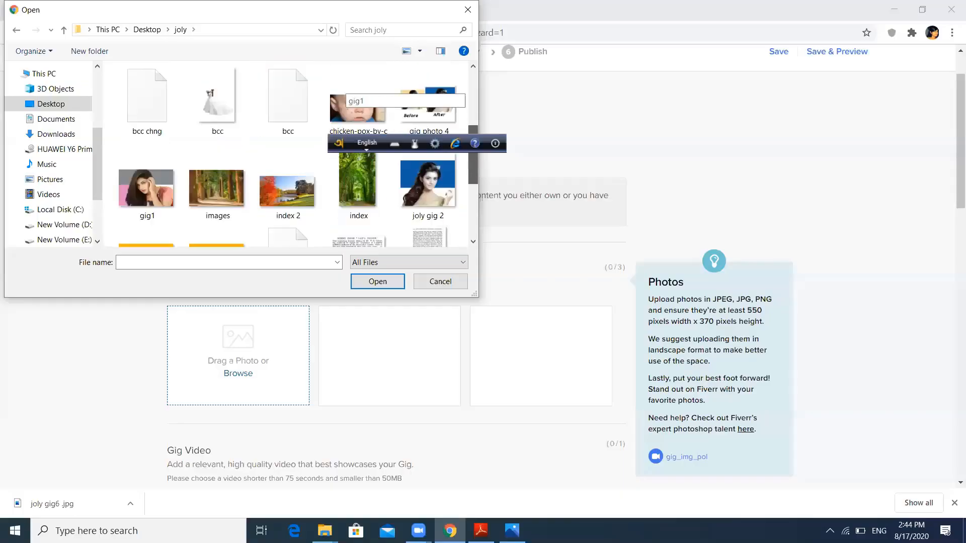
scroll(467, 160, down, 2)
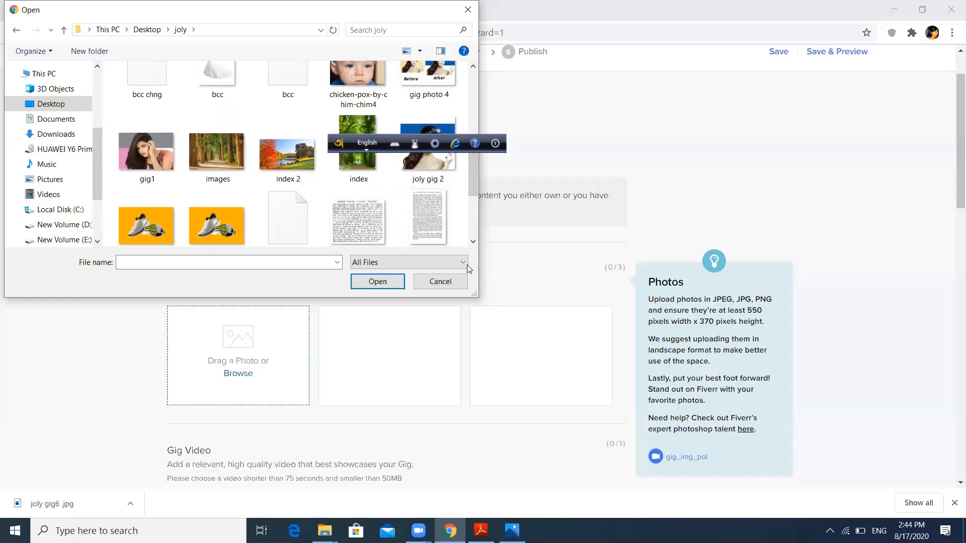
click(423, 96)
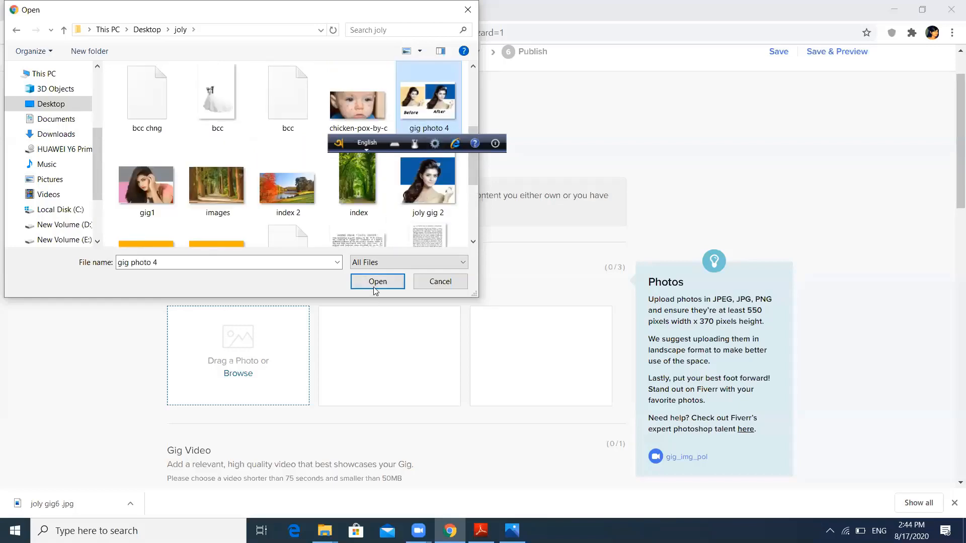
click(374, 283)
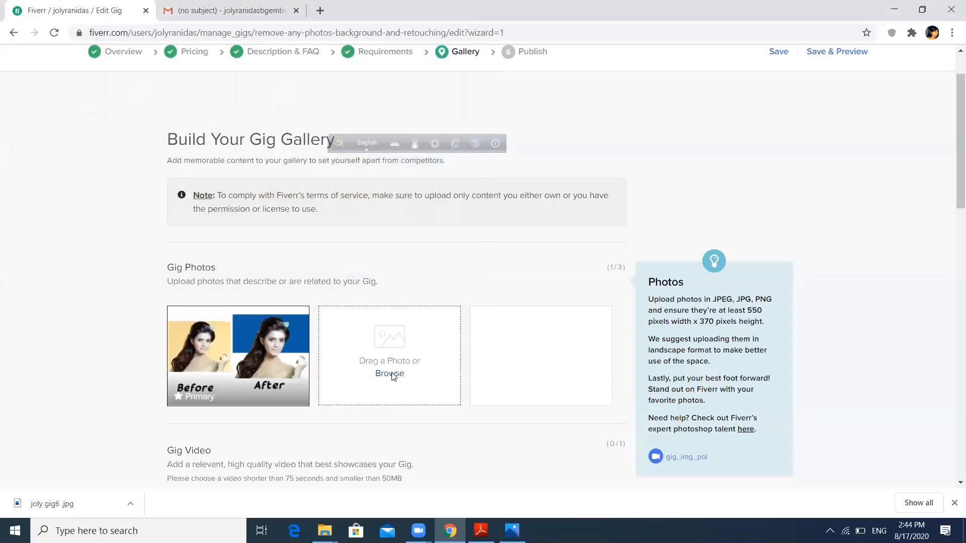
Upload the image "joly gig6" as the second Gig photo in the gallery.
click(391, 374)
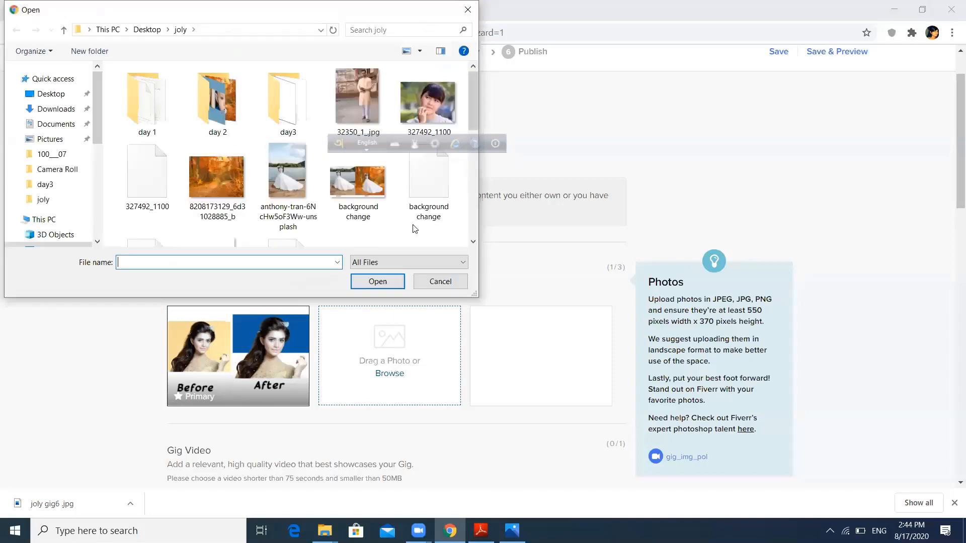
scroll(470, 141, down, 2)
scroll(470, 166, down, 3)
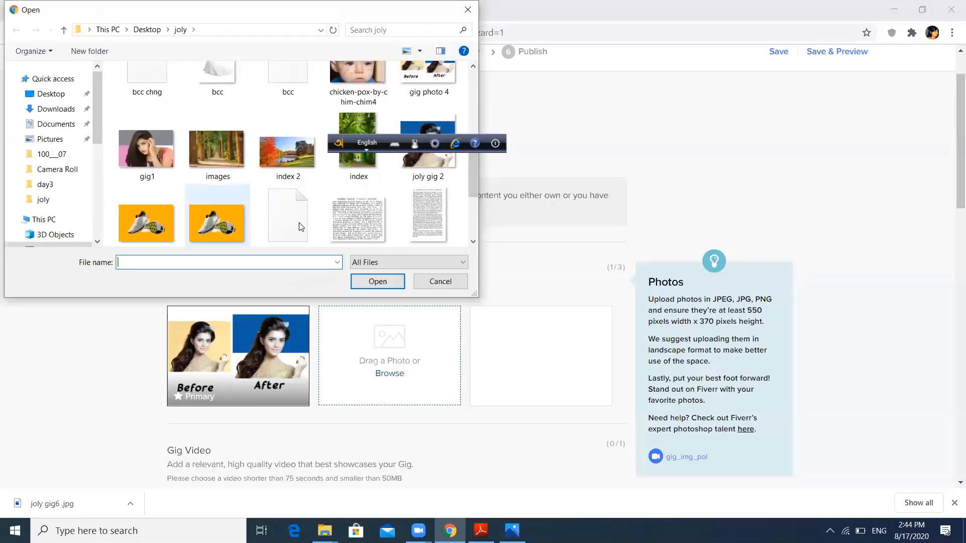
scroll(471, 196, down, 3)
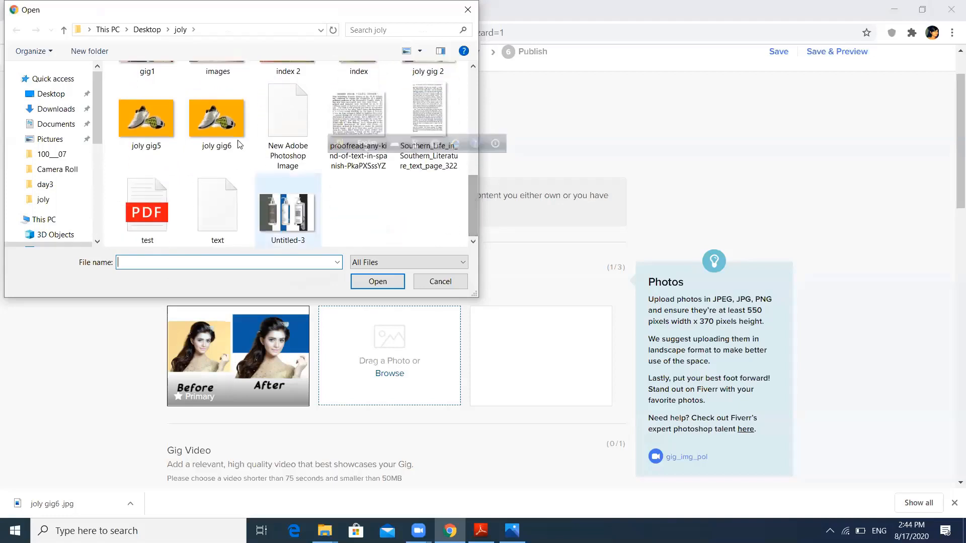
click(241, 143)
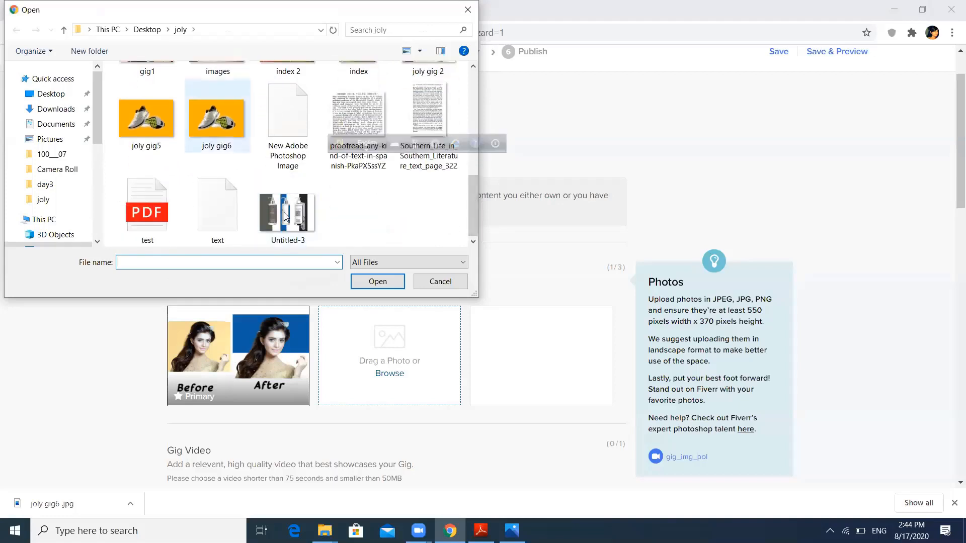
click(375, 281)
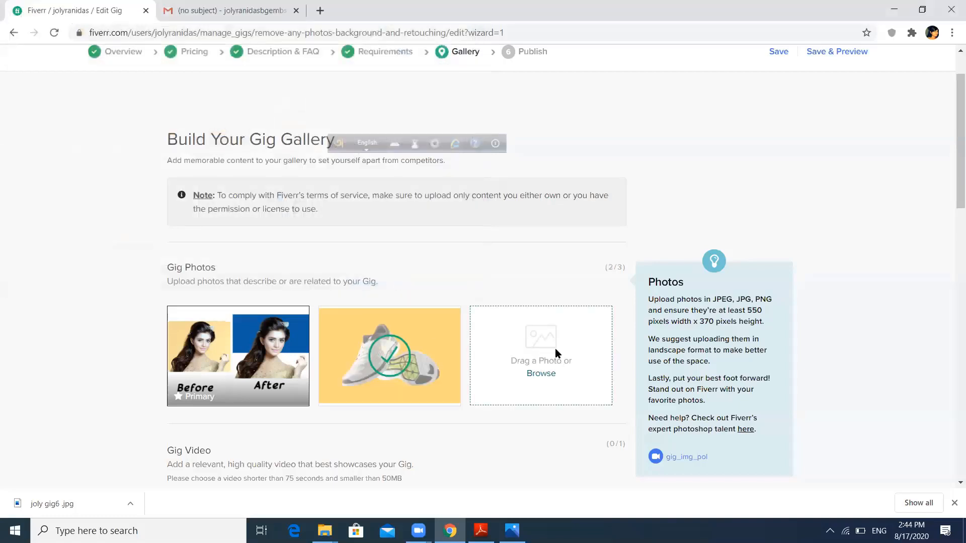
Upload the image "Untitled-3" as the third Gig photo in the gallery.
click(539, 373)
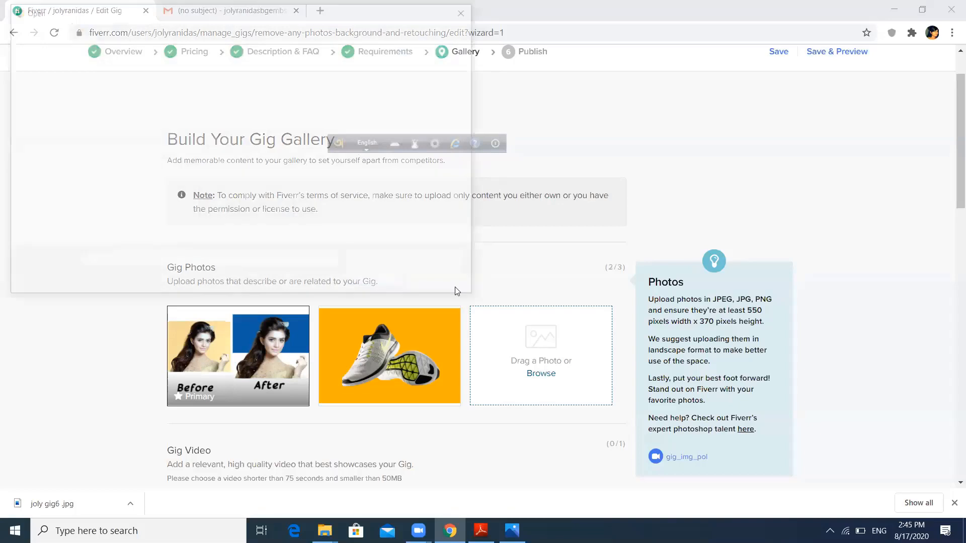
scroll(462, 216, down, 5)
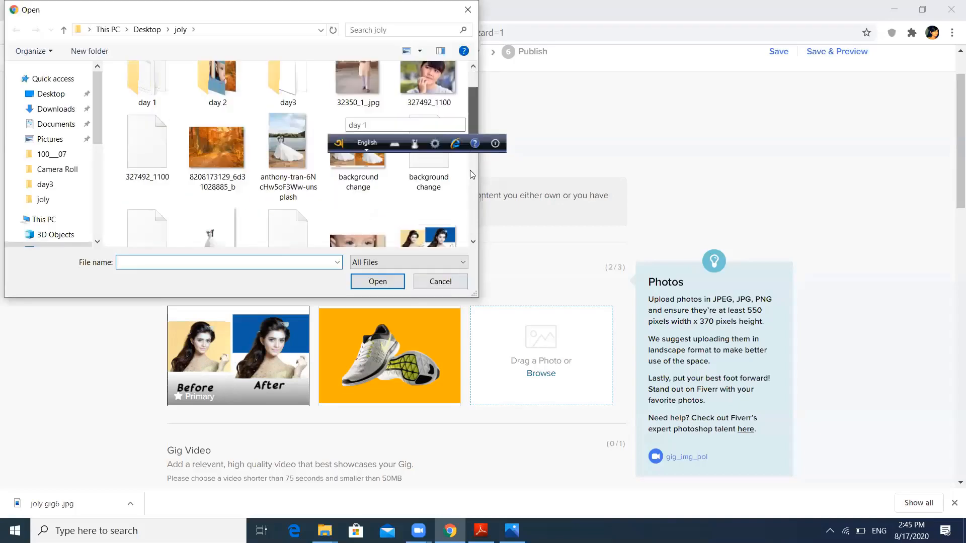
click(287, 215)
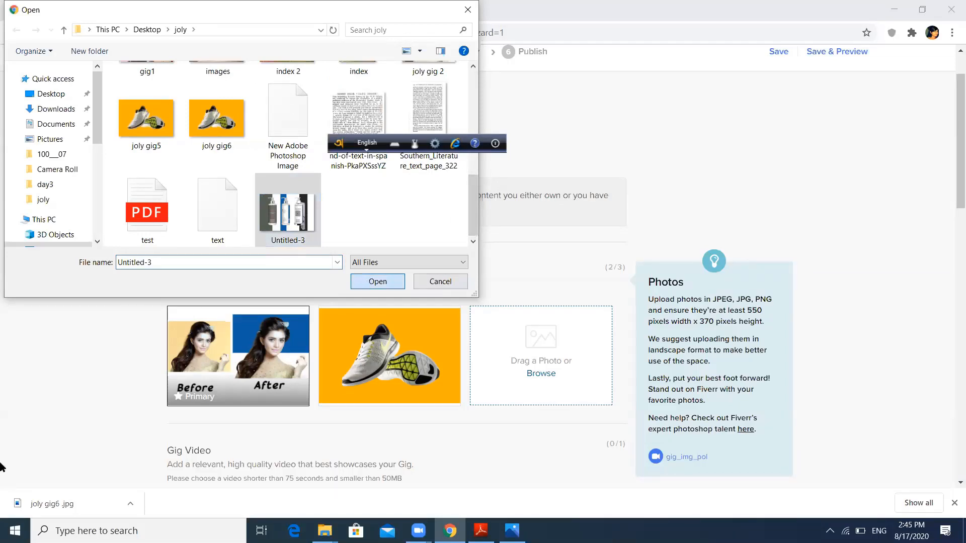
key(Return)
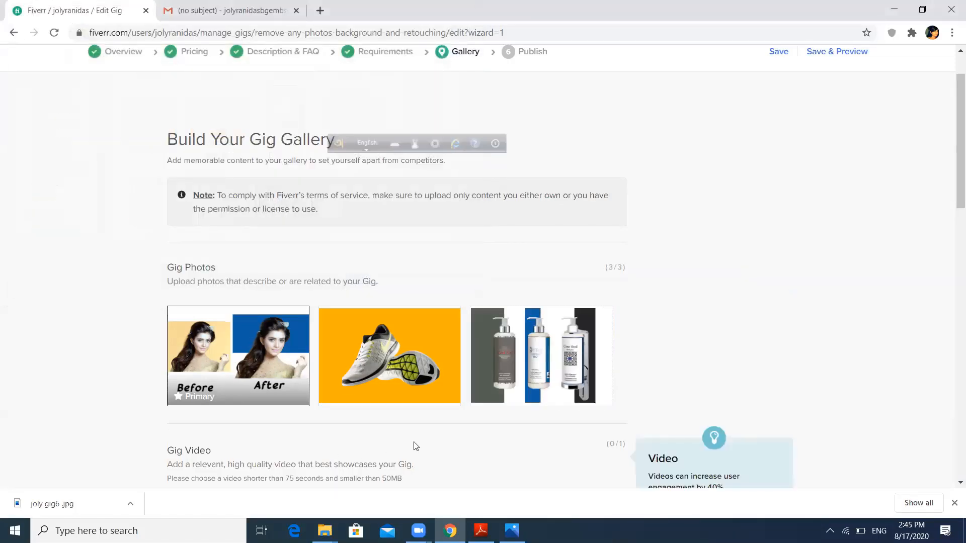
Without adding a video or PDF, accept the declaration that the materials are self-created, and save the gallery to continue to Publish.
scroll(415, 446, down, 4)
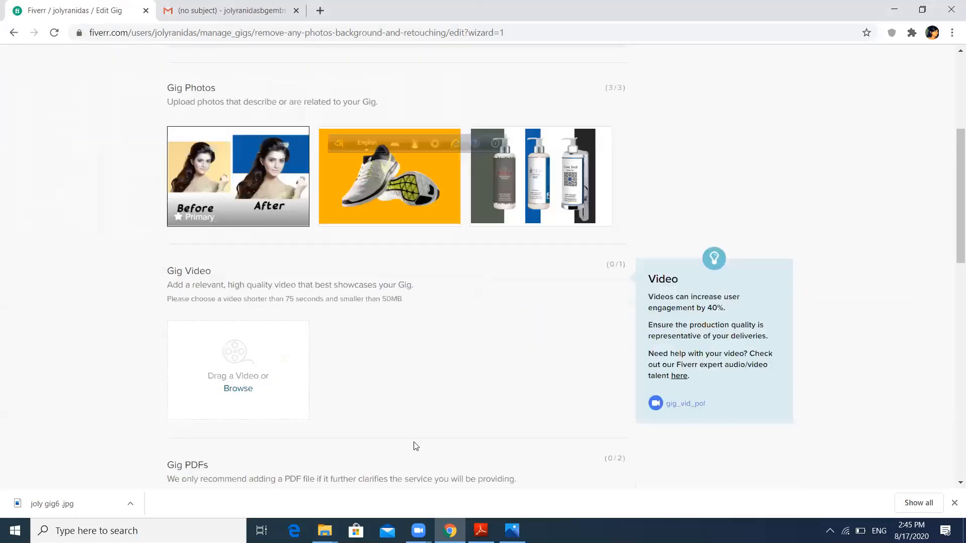
scroll(416, 446, down, 5)
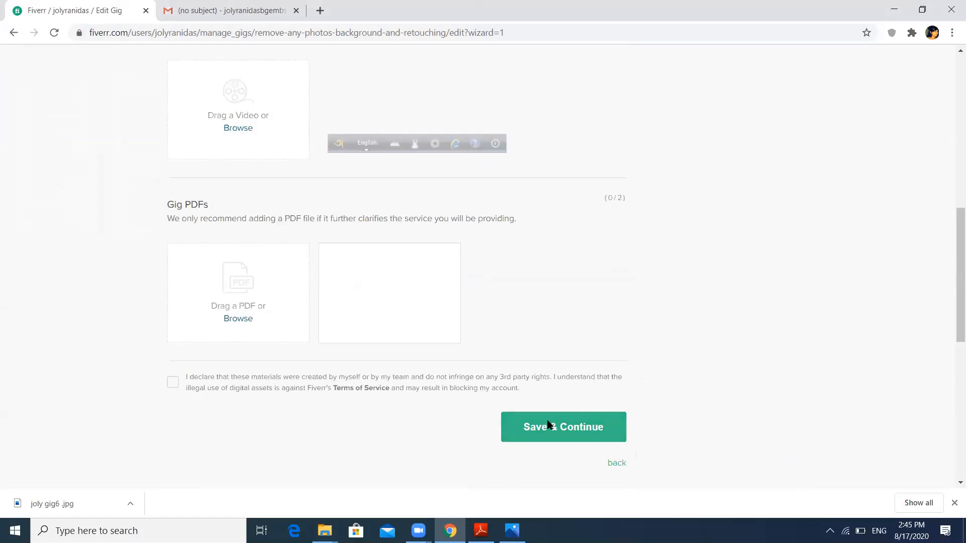
click(548, 426)
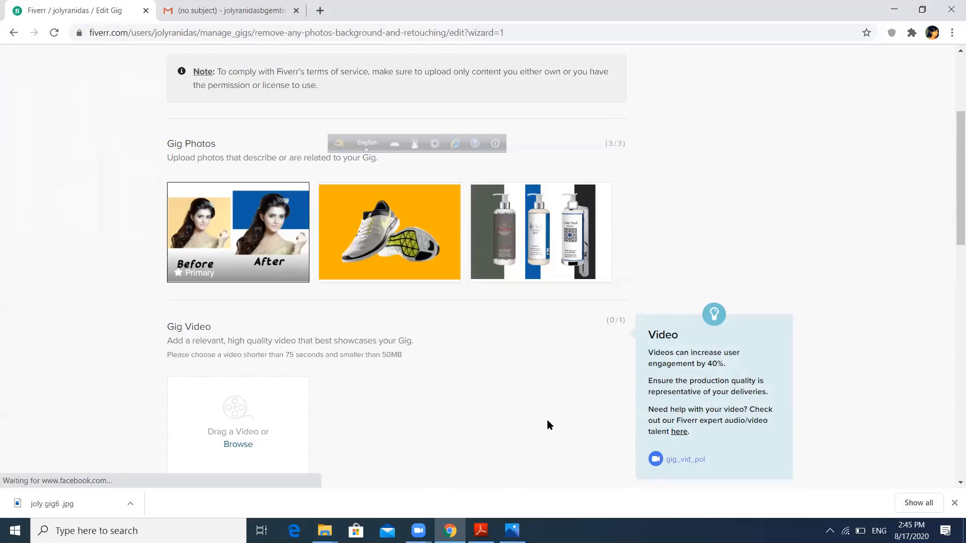
scroll(547, 422, down, 3)
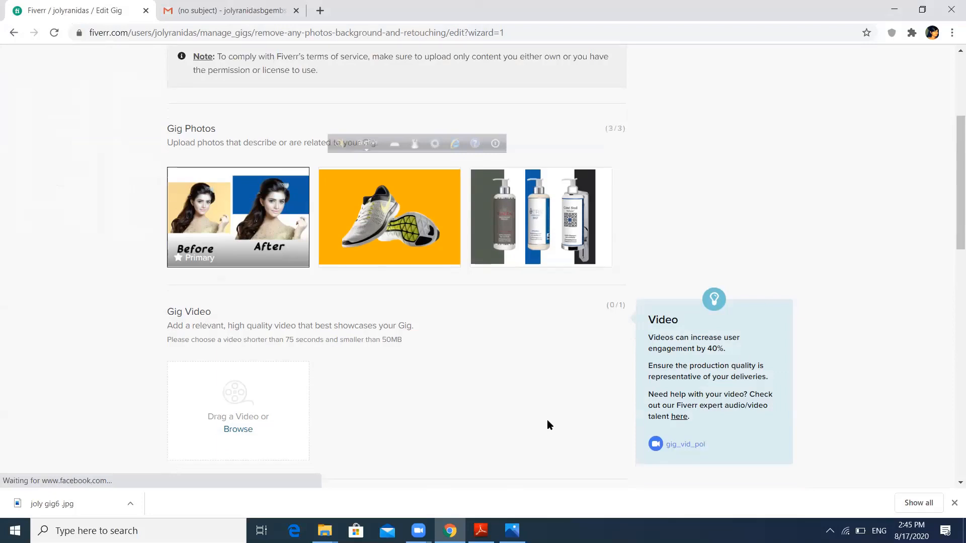
scroll(547, 421, down, 2)
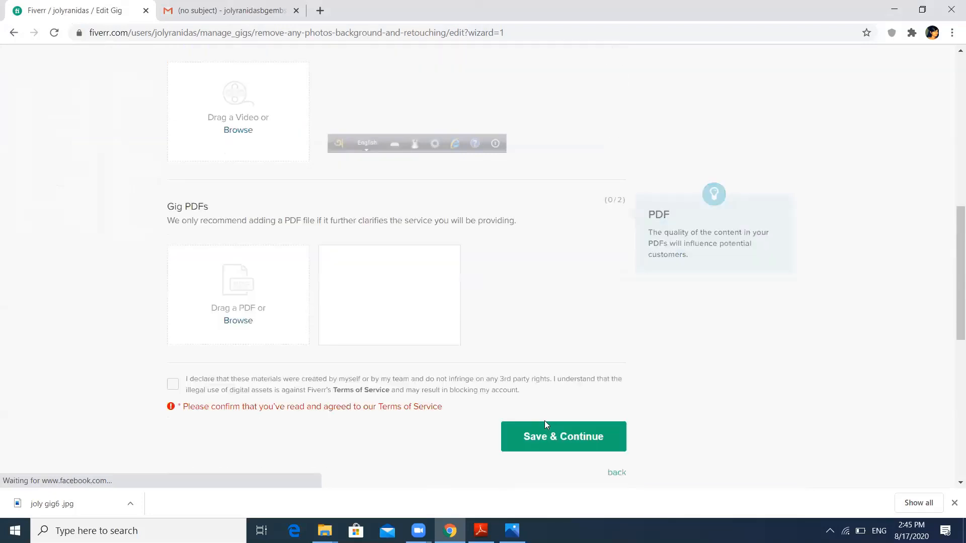
click(174, 386)
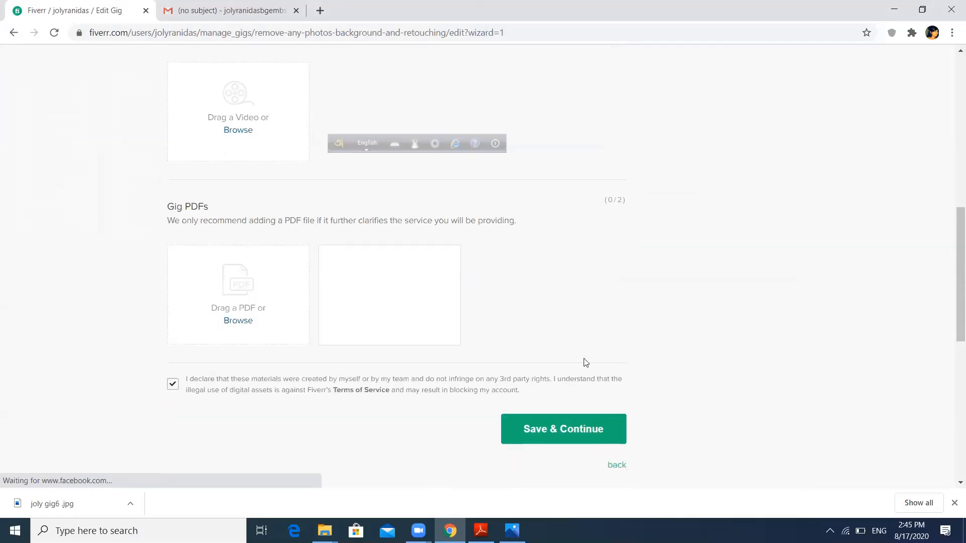
click(564, 427)
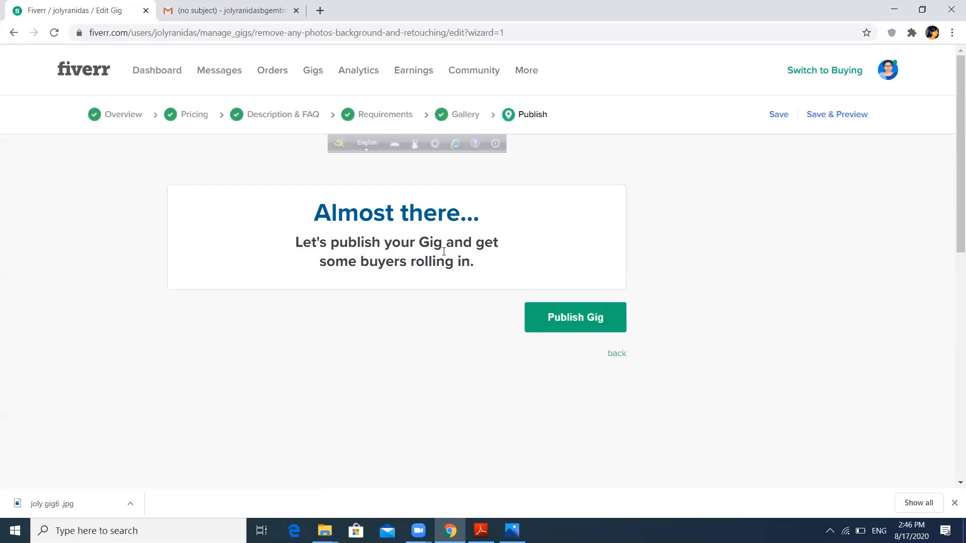
Publish the Gig and look through the confirmation page with its share link and suggested courses.
click(559, 327)
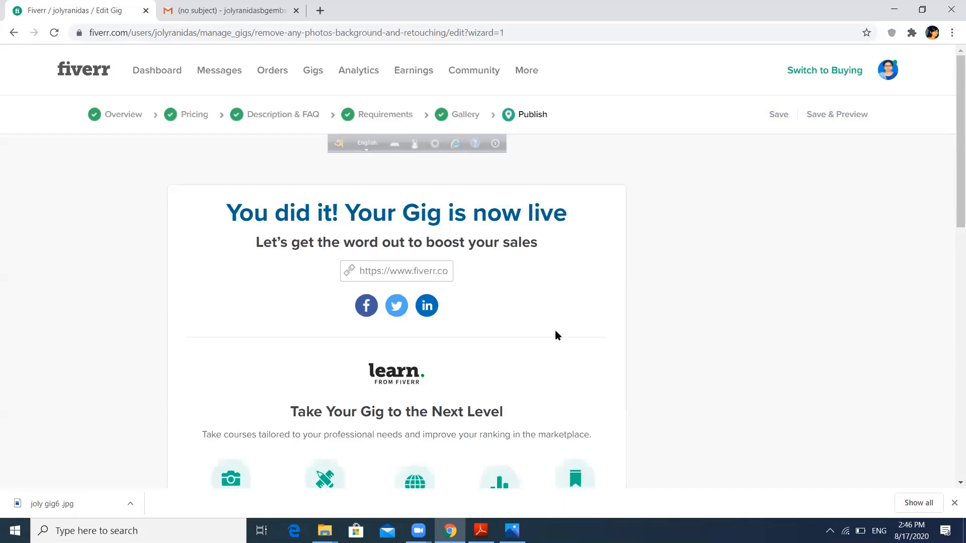
scroll(554, 330, down, 1)
scroll(555, 342, down, 1)
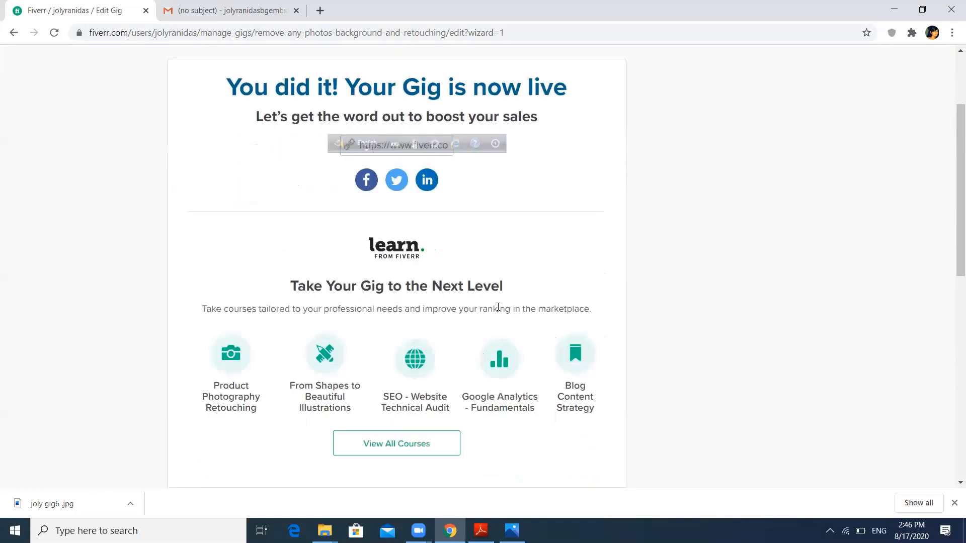
scroll(499, 304, up, 1)
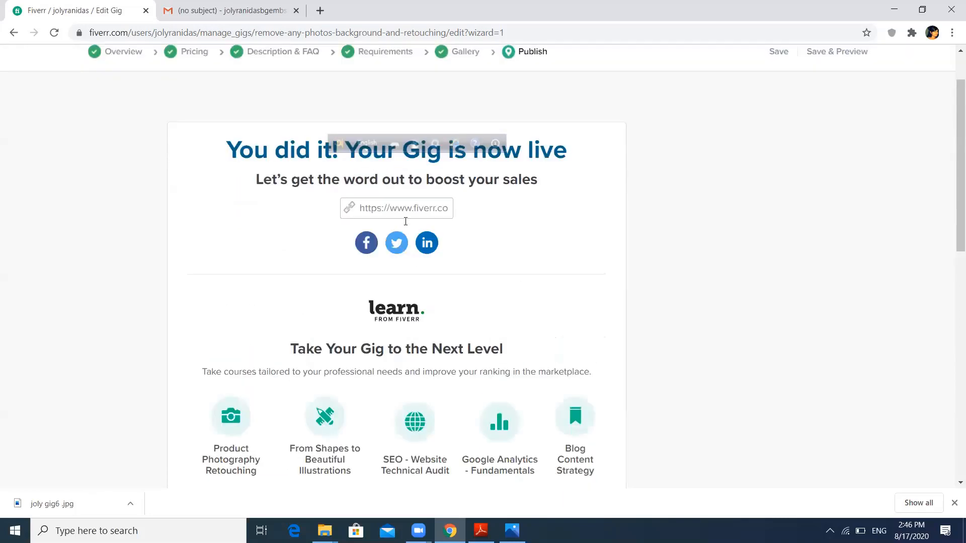
Try to select the full share link of the published Gig for copying.
right_click(394, 211)
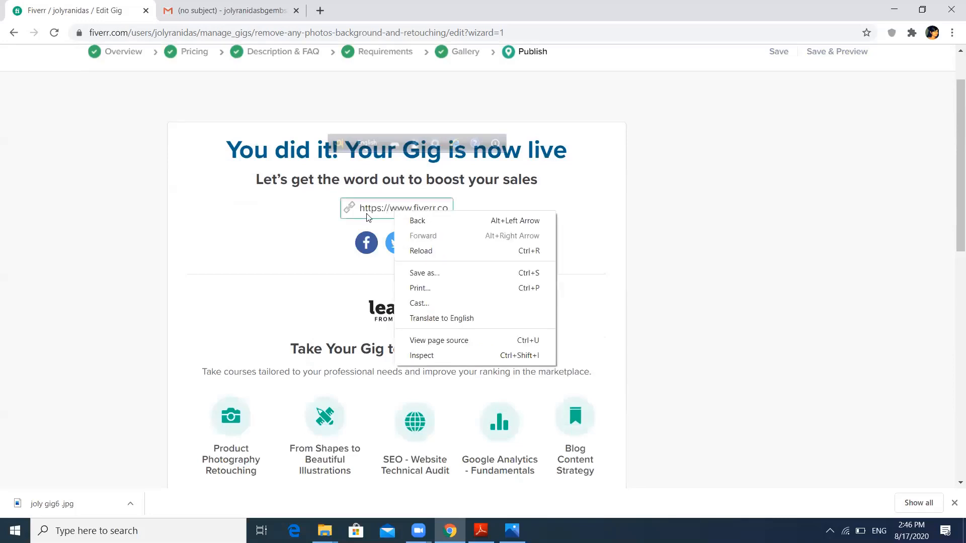
click(351, 211)
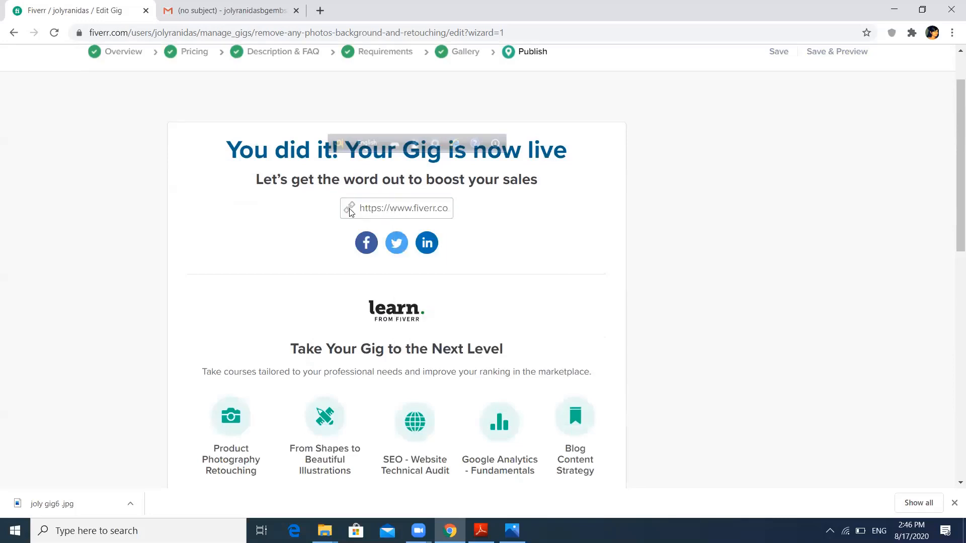
right_click(351, 210)
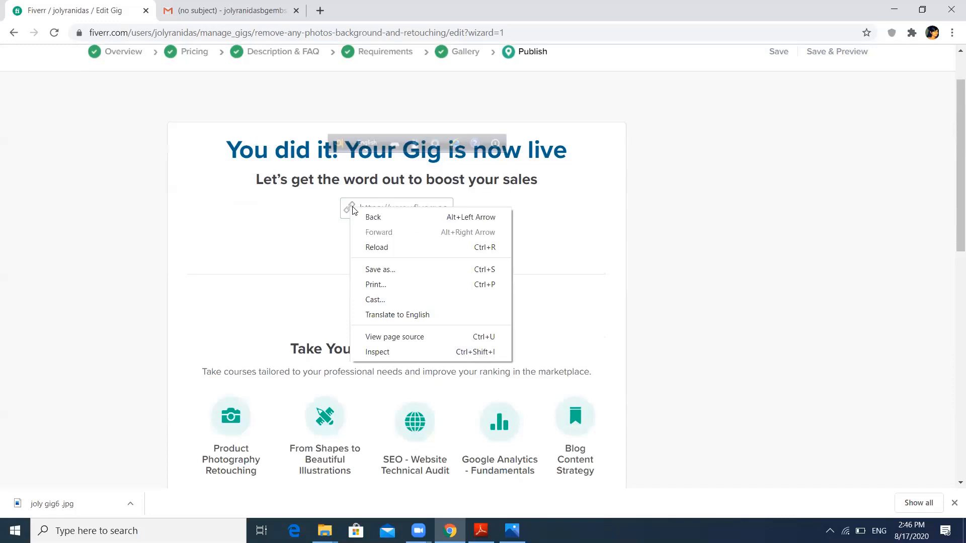
key(Escape)
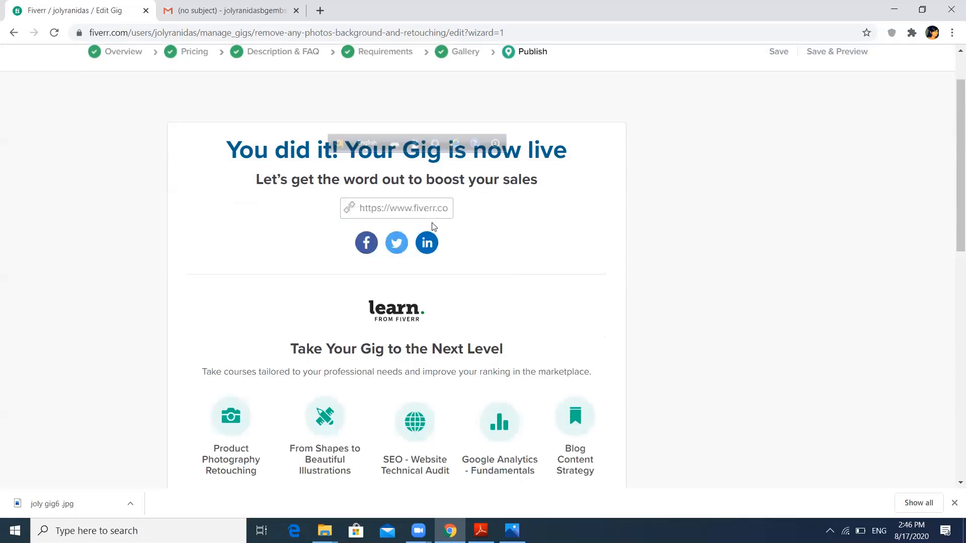
key(ctrl+a)
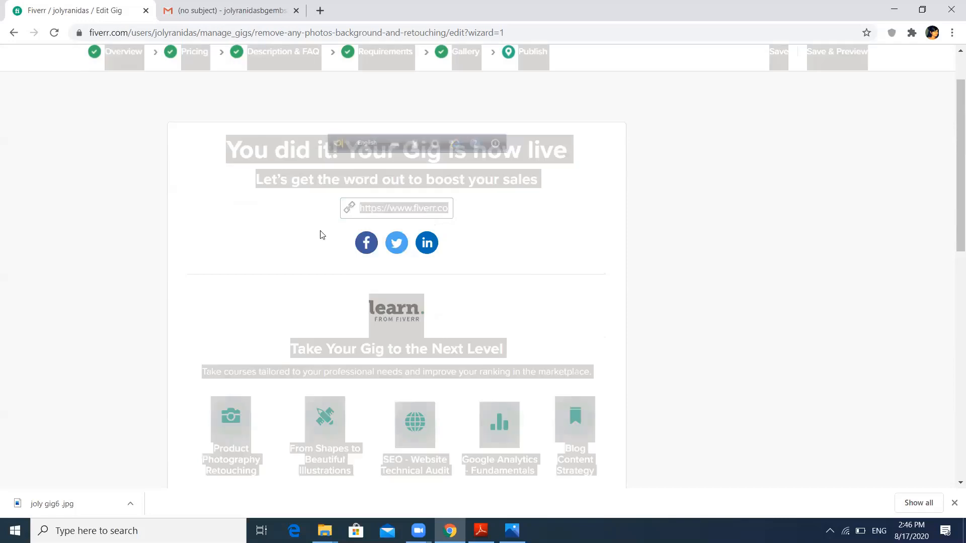
click(371, 208)
drag(360, 208, 468, 222)
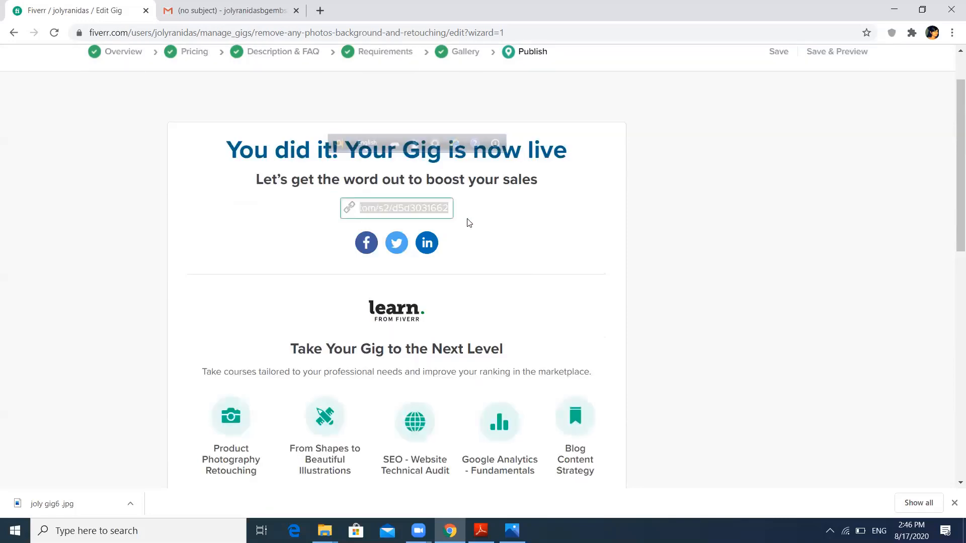
scroll(469, 222, up, 2)
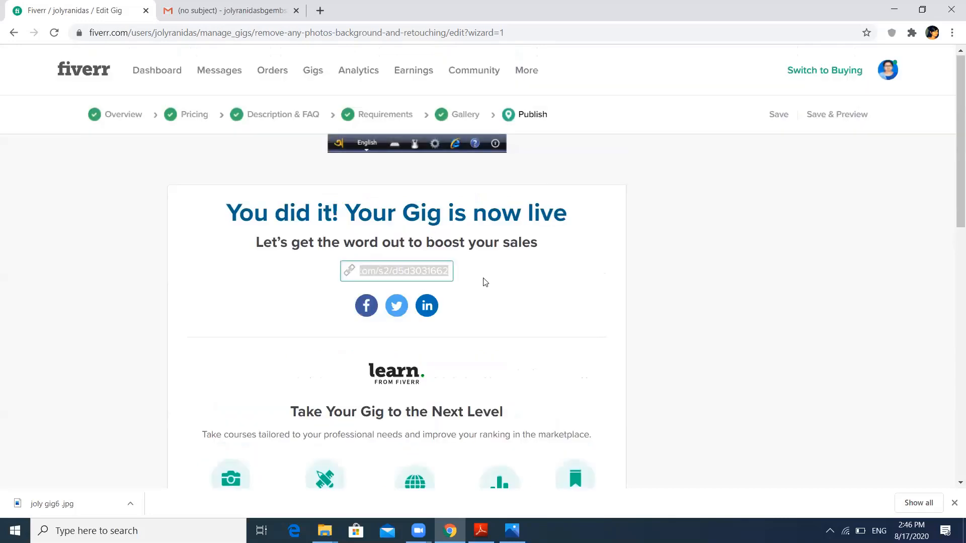
click(504, 280)
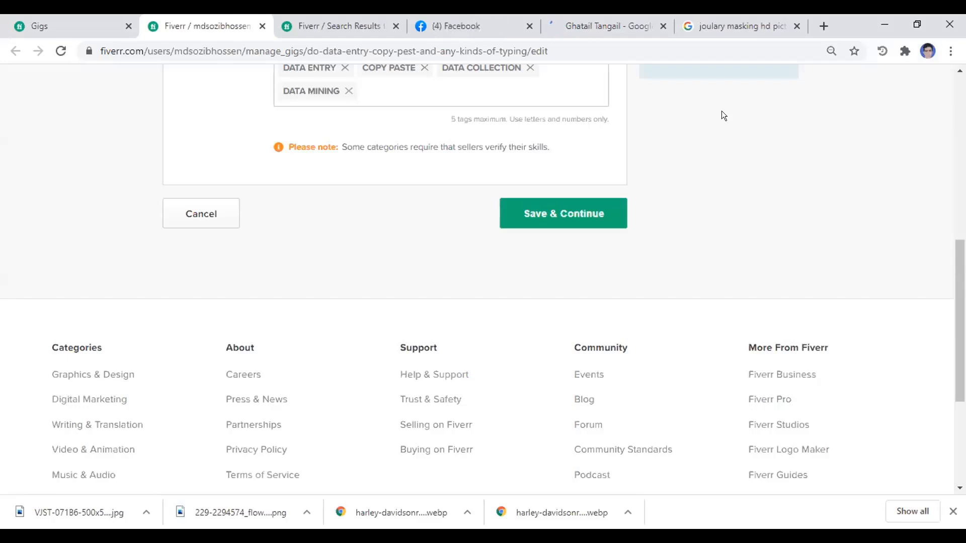
In the existing data entry Gig, save the overview and pricing sections without edits to continue to the description.
click(551, 224)
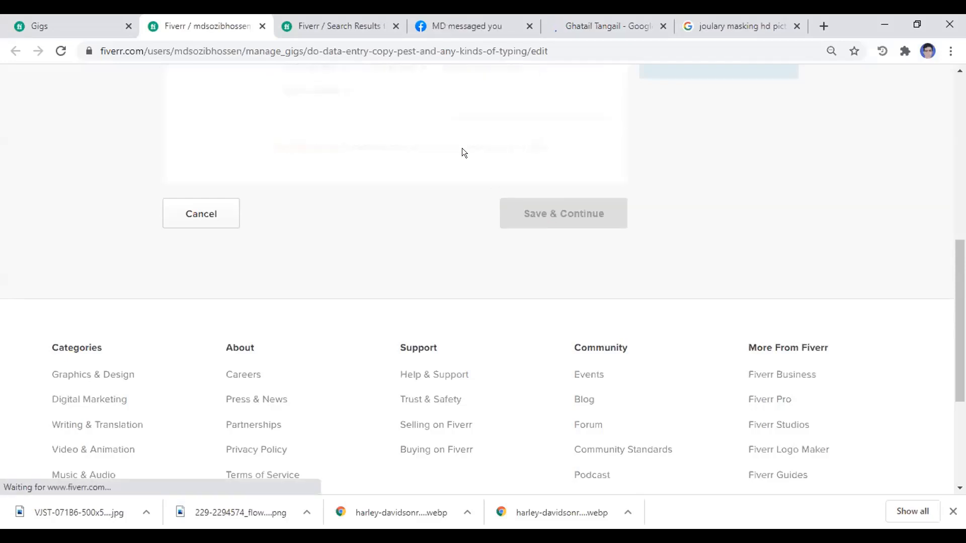
click(530, 212)
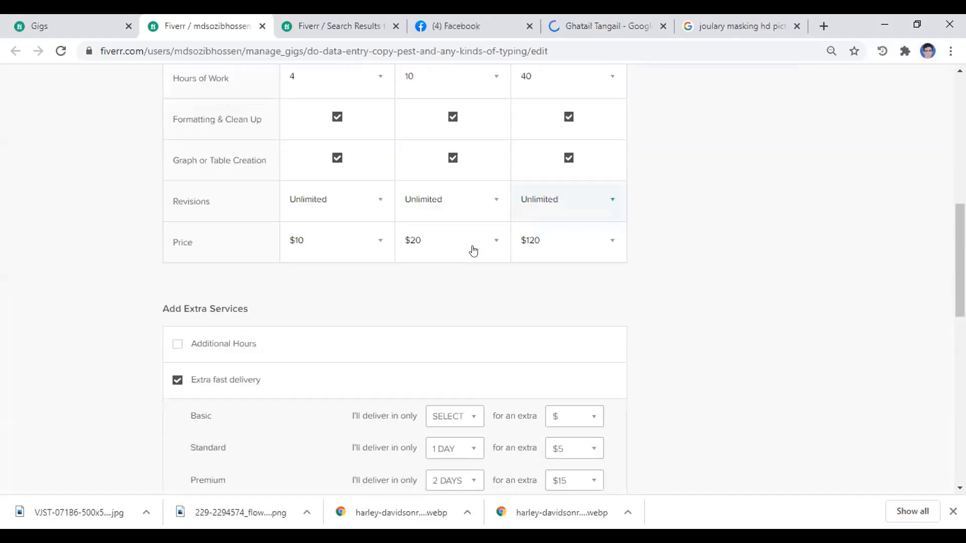
scroll(504, 241, down, 10)
scroll(548, 261, up, 4)
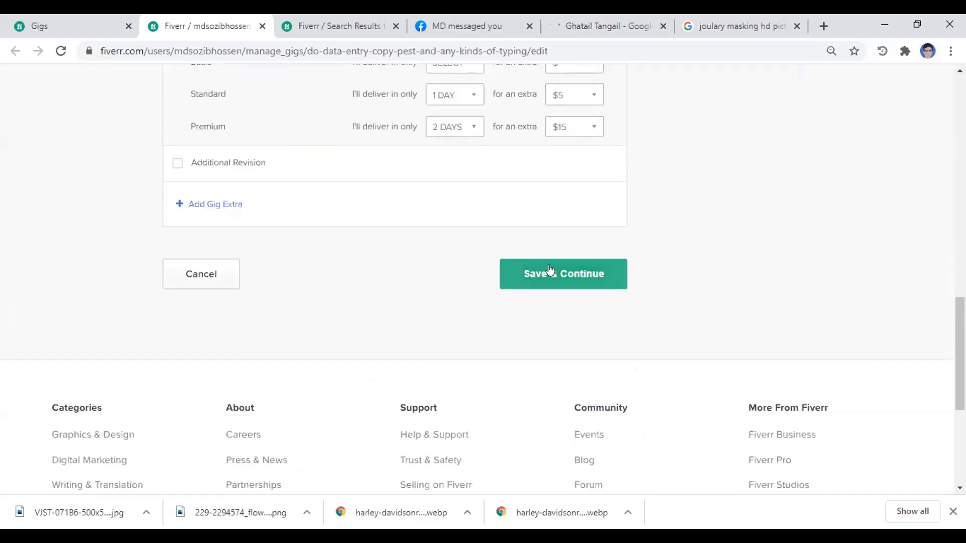
click(550, 272)
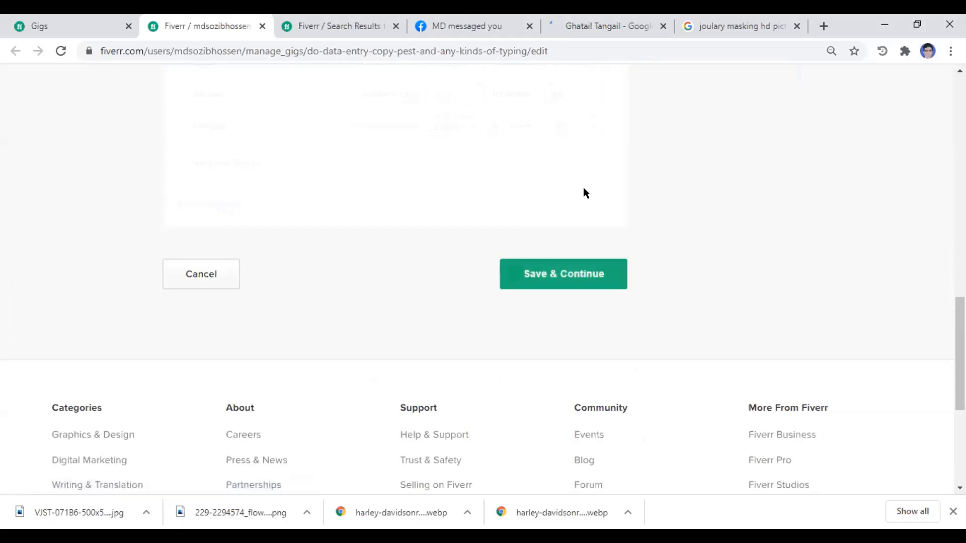
Save the data entry Gig's description and buyer requirements without edits, and look through its gallery section.
scroll(548, 338, down, 5)
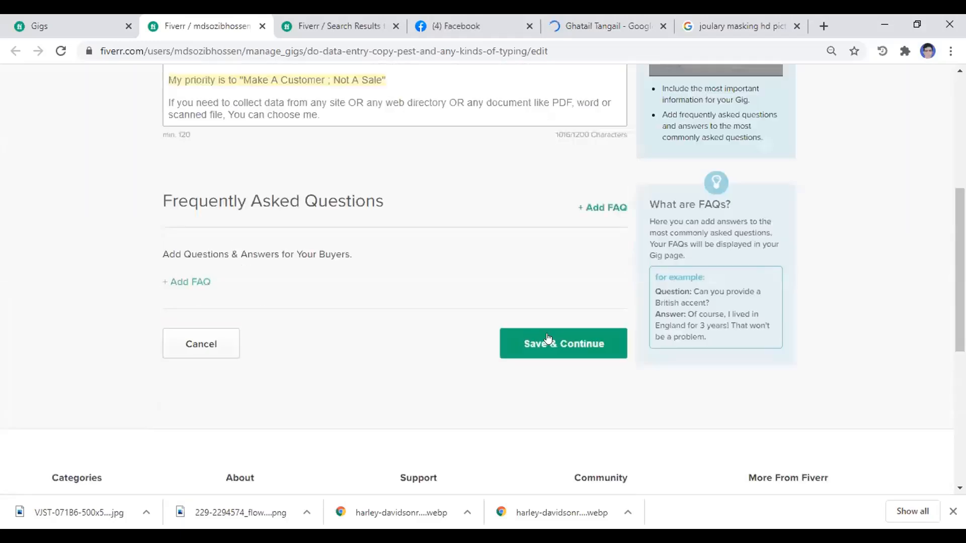
click(543, 332)
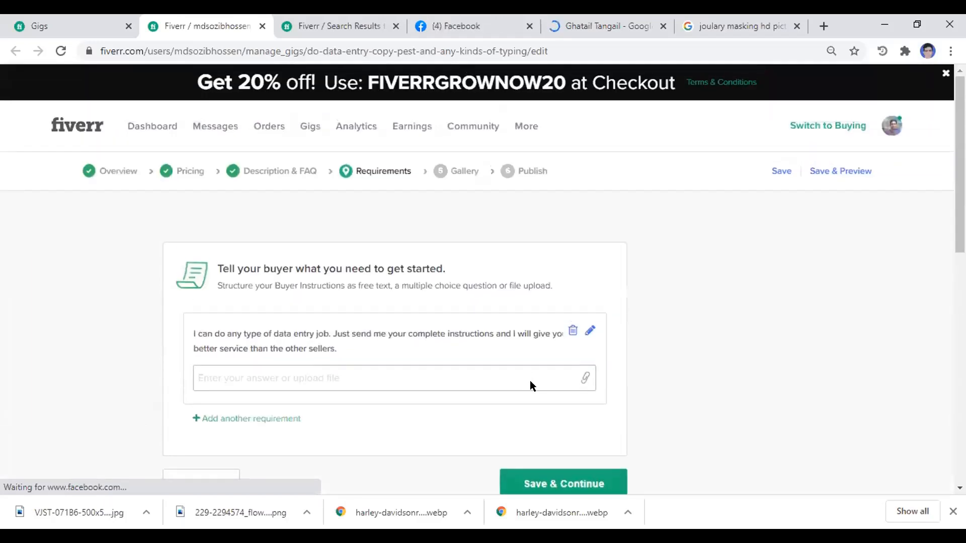
scroll(531, 383, down, 3)
click(542, 340)
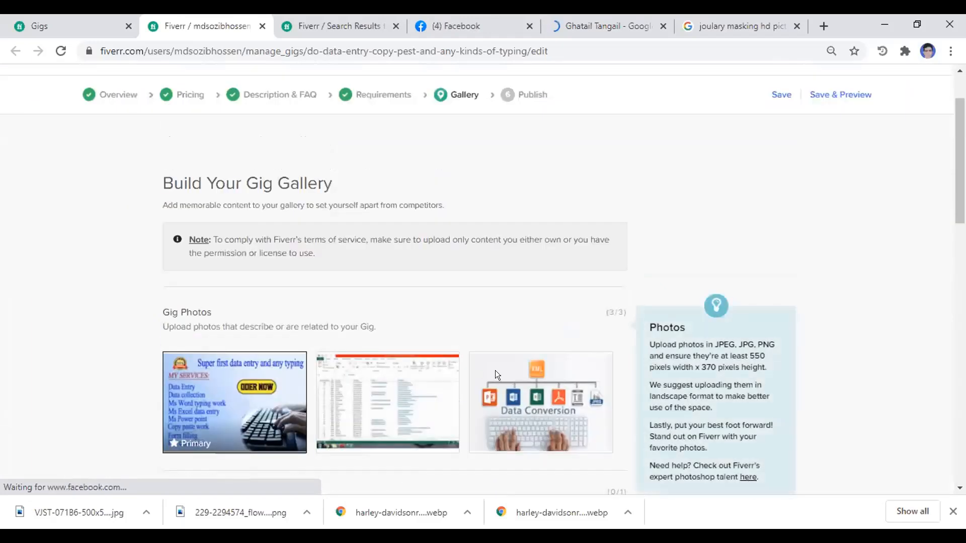
scroll(516, 368, down, 8)
scroll(446, 340, up, 2)
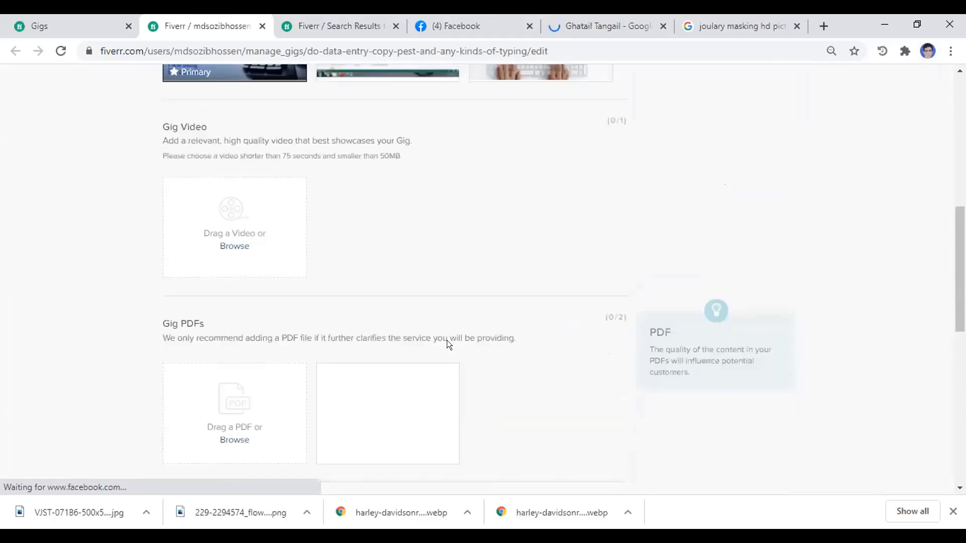
Delete all existing photos from the data entry Gig's gallery.
scroll(448, 339, up, 3)
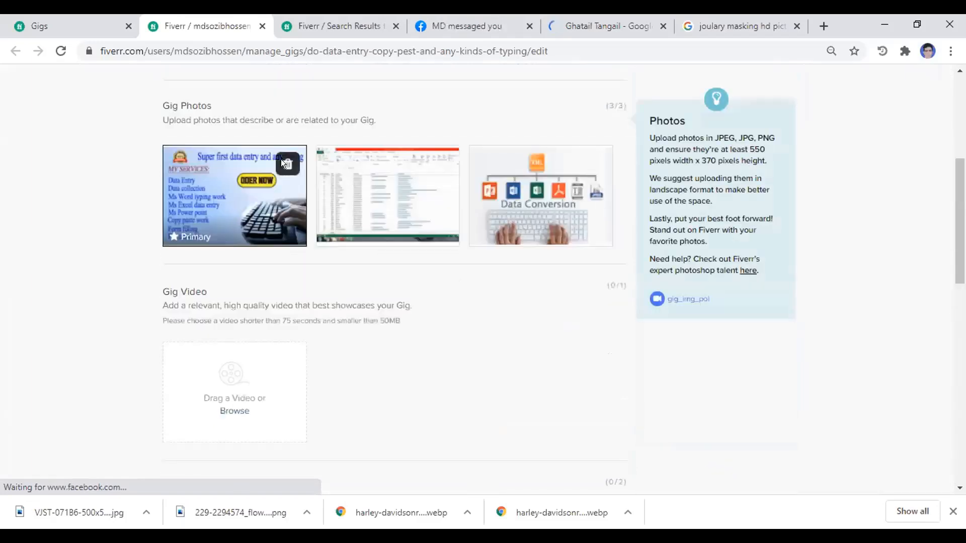
click(281, 160)
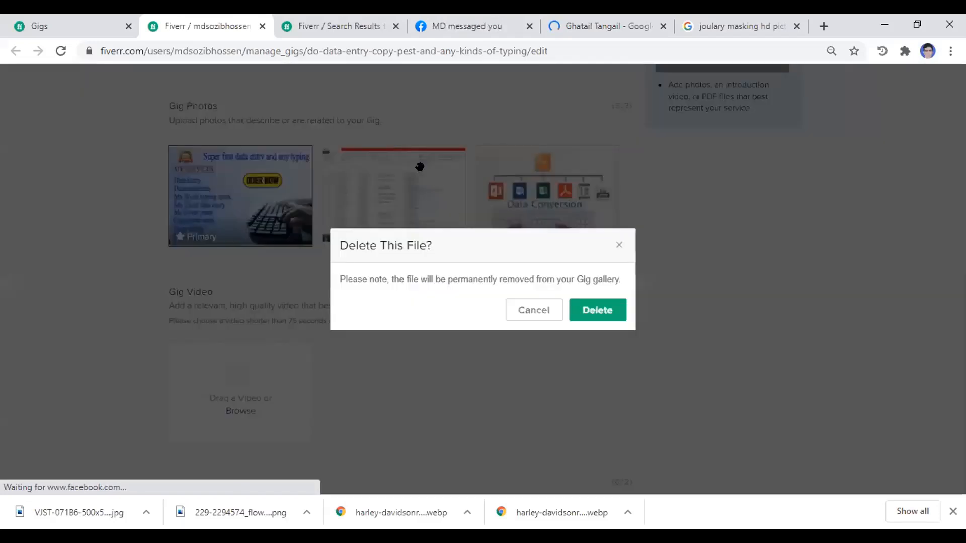
click(599, 312)
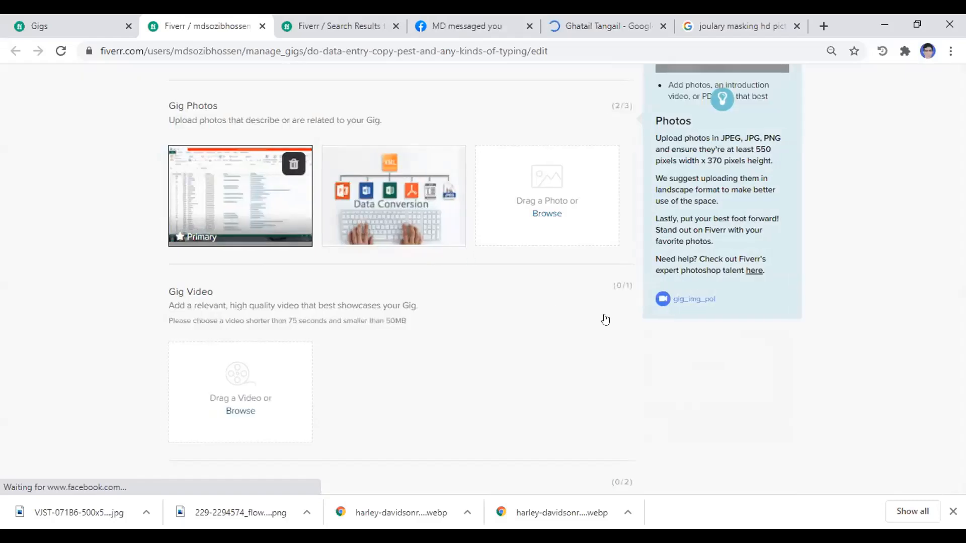
click(288, 160)
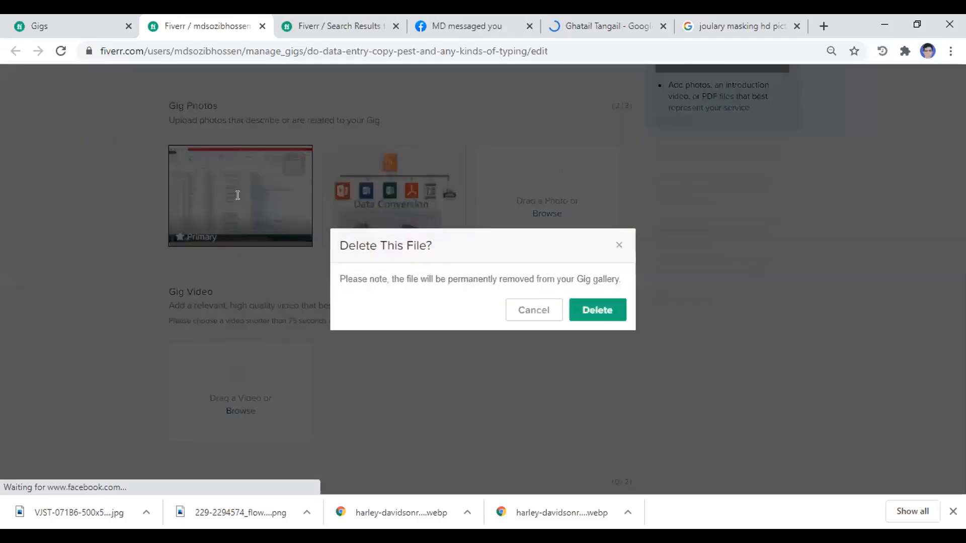
click(618, 310)
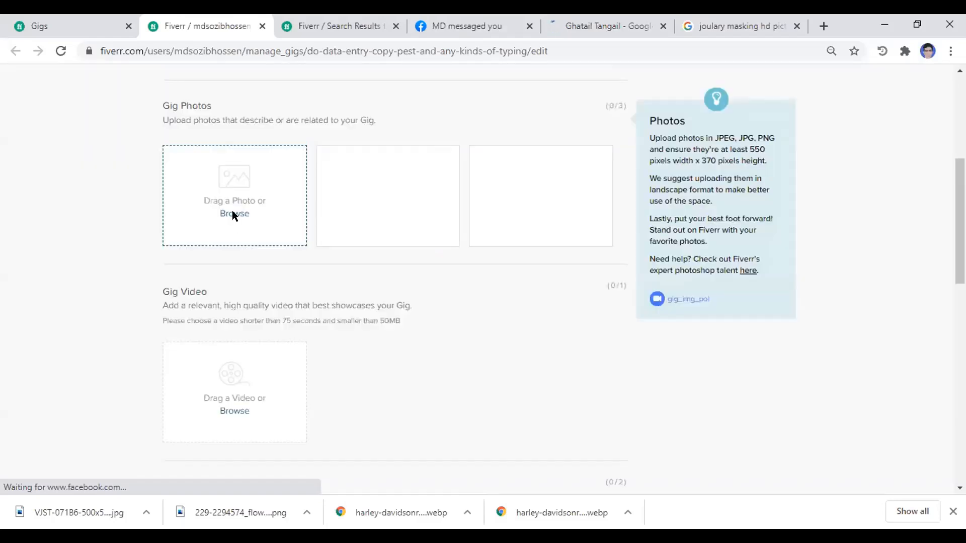
Upload three Gig photos from the "fiverr gig picture" folder: "data entry gig", the spreadsheet screenshot and "data entry gig 2".
click(213, 204)
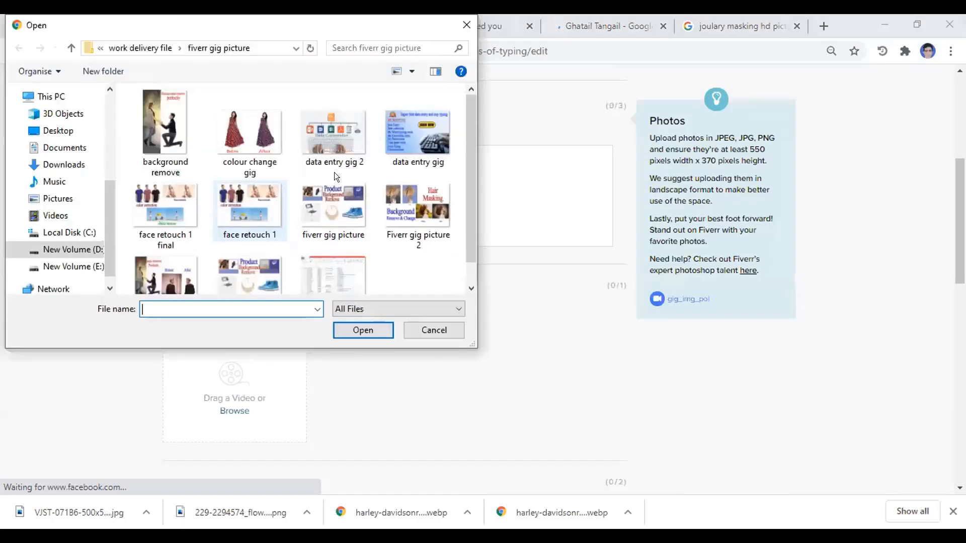
click(418, 170)
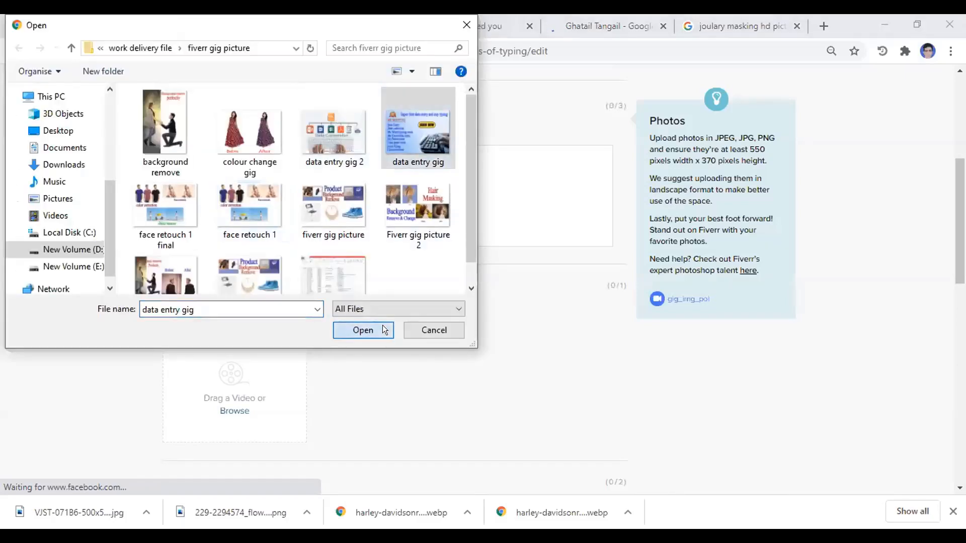
key(Return)
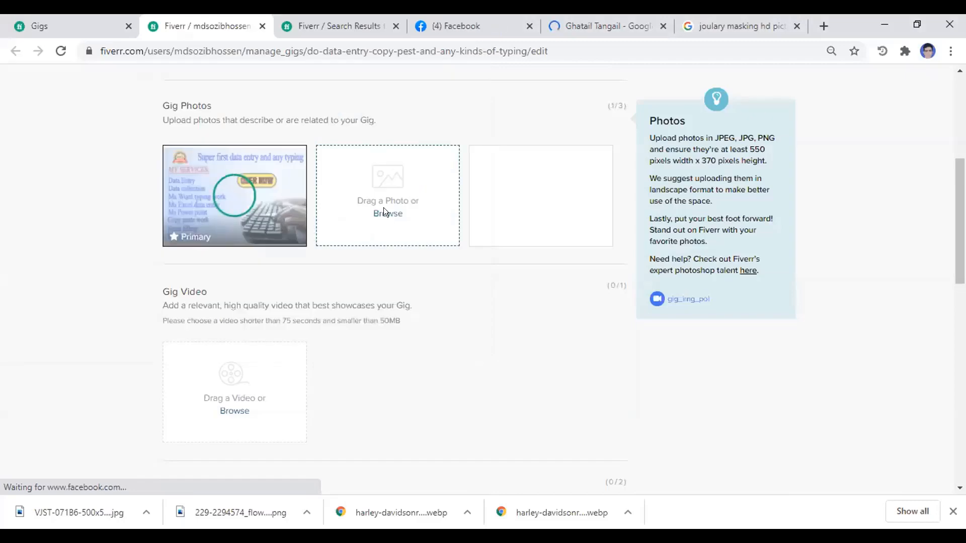
click(222, 194)
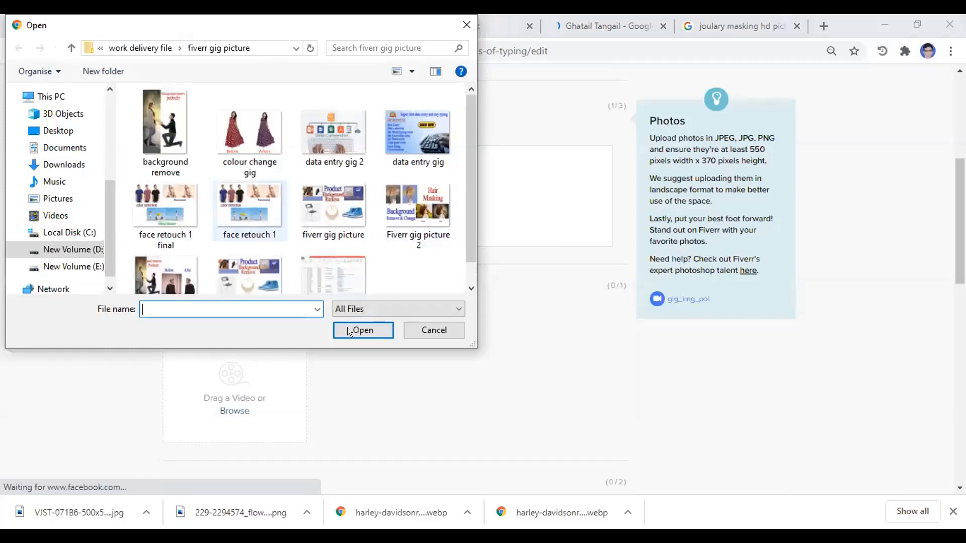
click(333, 276)
click(347, 327)
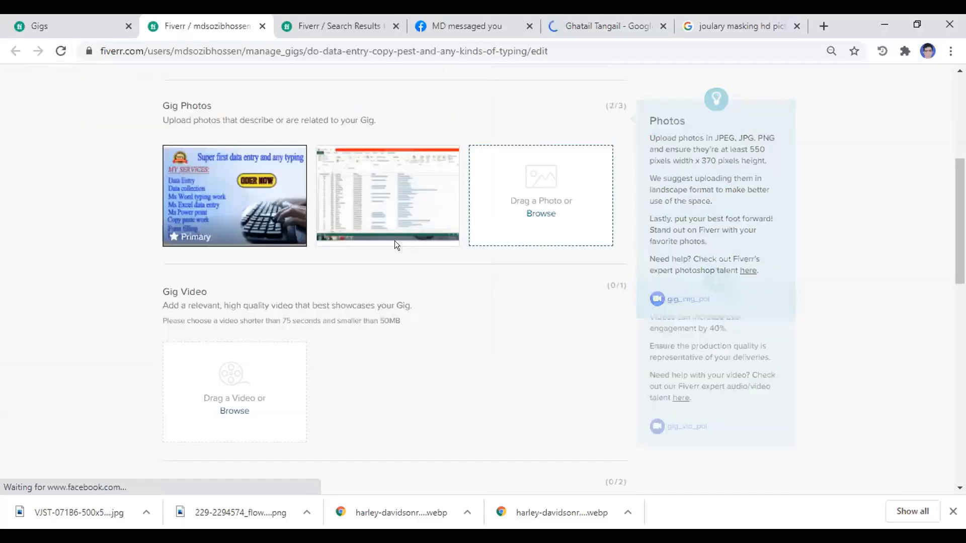
click(535, 214)
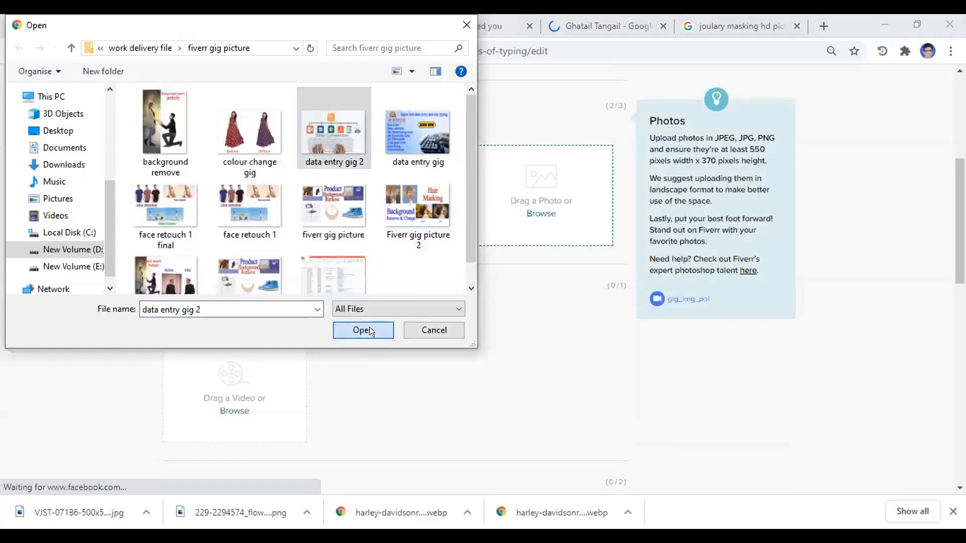
click(370, 330)
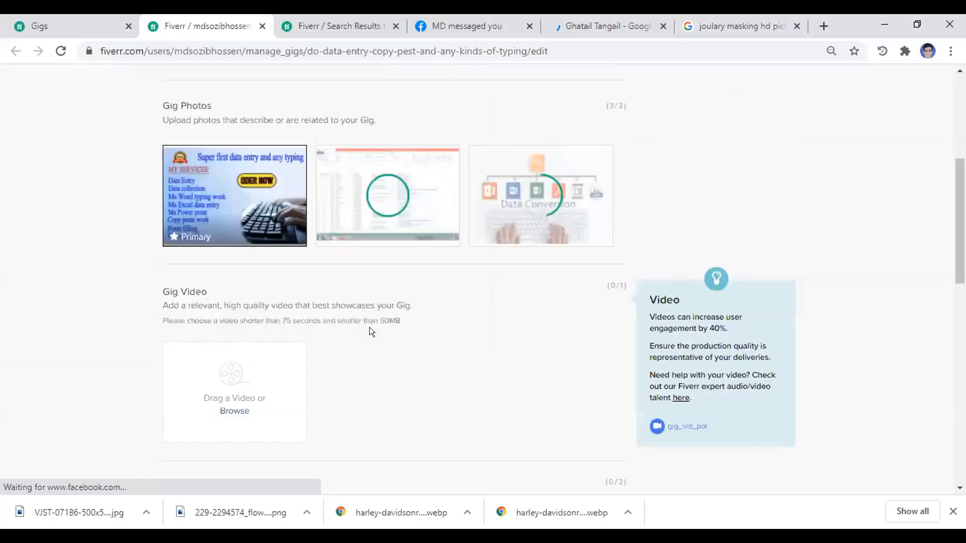
Save the gallery section and try to publish the data entry Gig.
scroll(524, 347, down, 7)
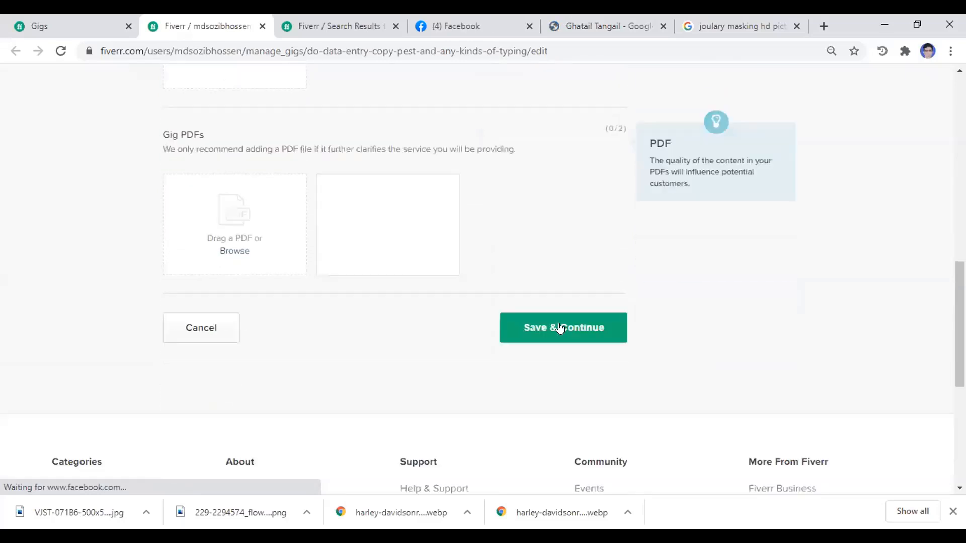
click(560, 328)
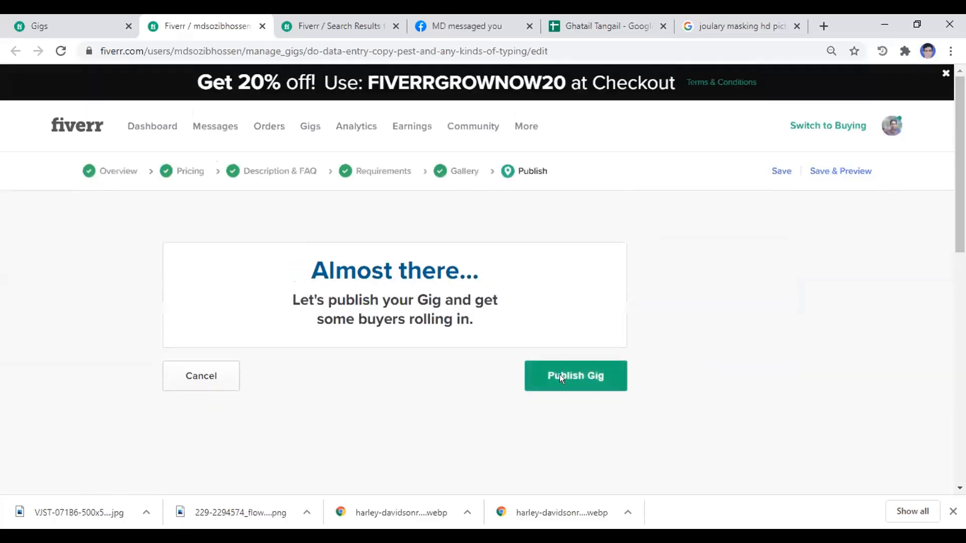
click(560, 377)
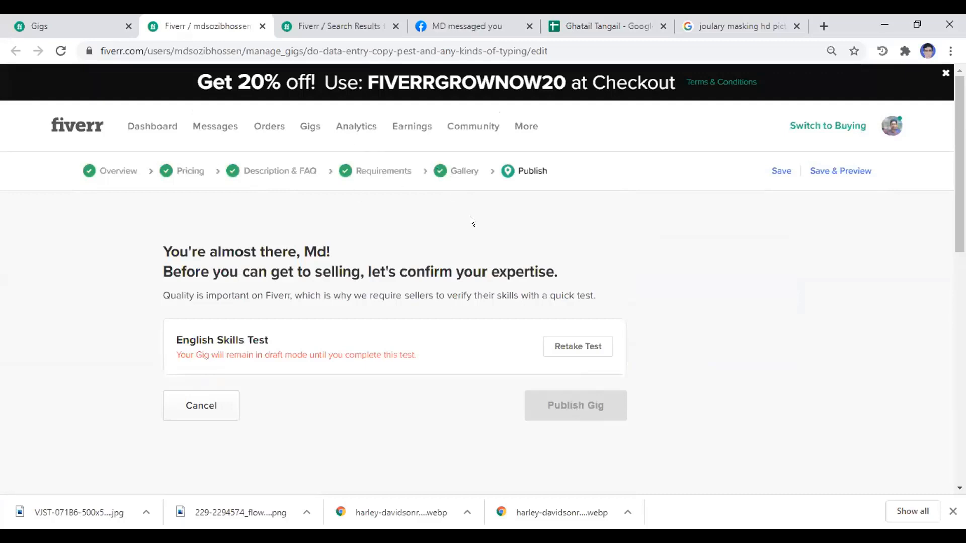
Return to the Gig's gallery section and delete all three uploaded photos.
click(454, 171)
scroll(290, 327, down, 1)
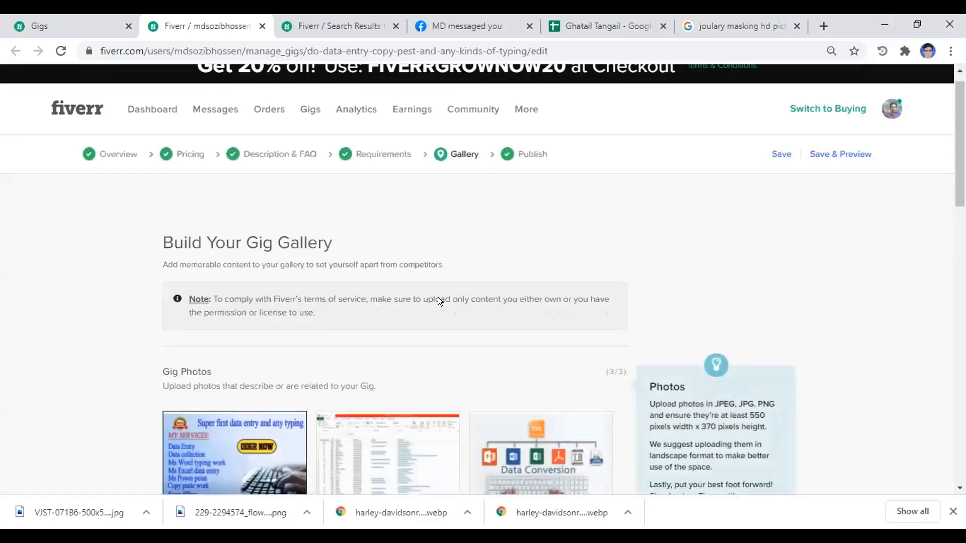
scroll(438, 297, down, 2)
click(287, 306)
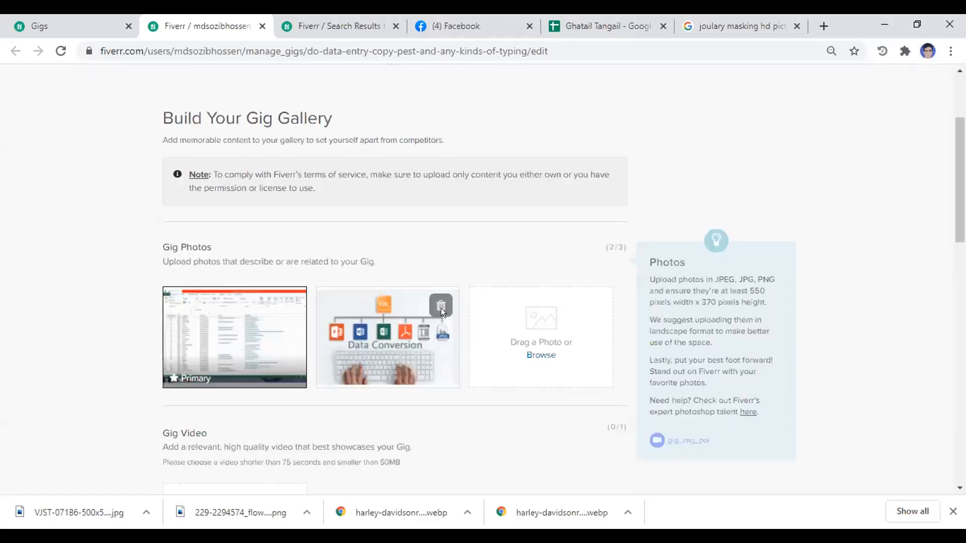
click(441, 307)
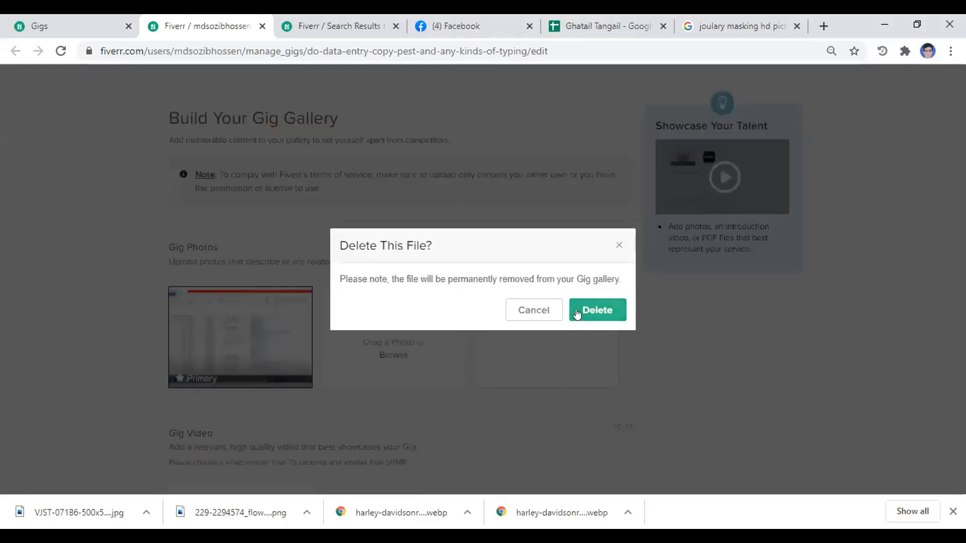
click(583, 311)
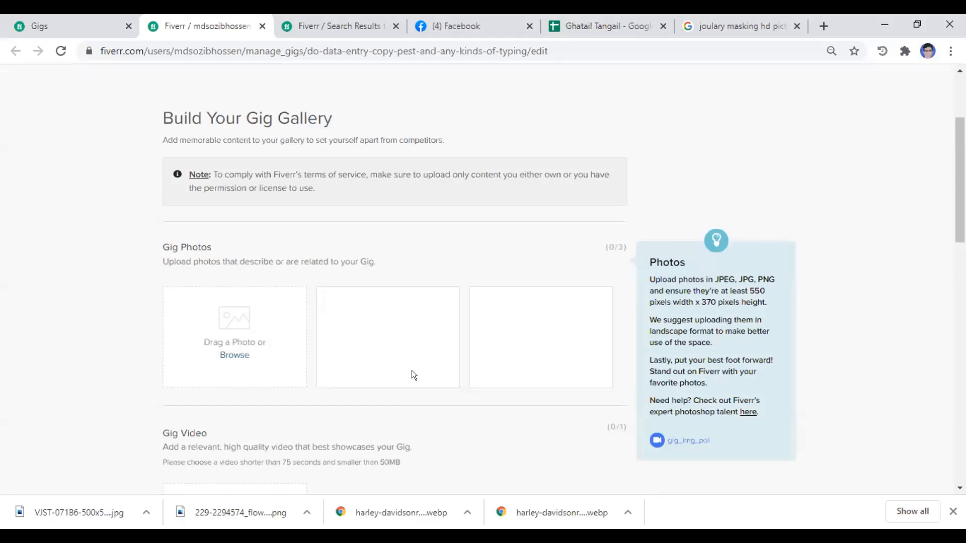
In the Gig's overview, change the category to the suggested Programming & Tech > Data Analysis & Reports.
scroll(325, 295, up, 3)
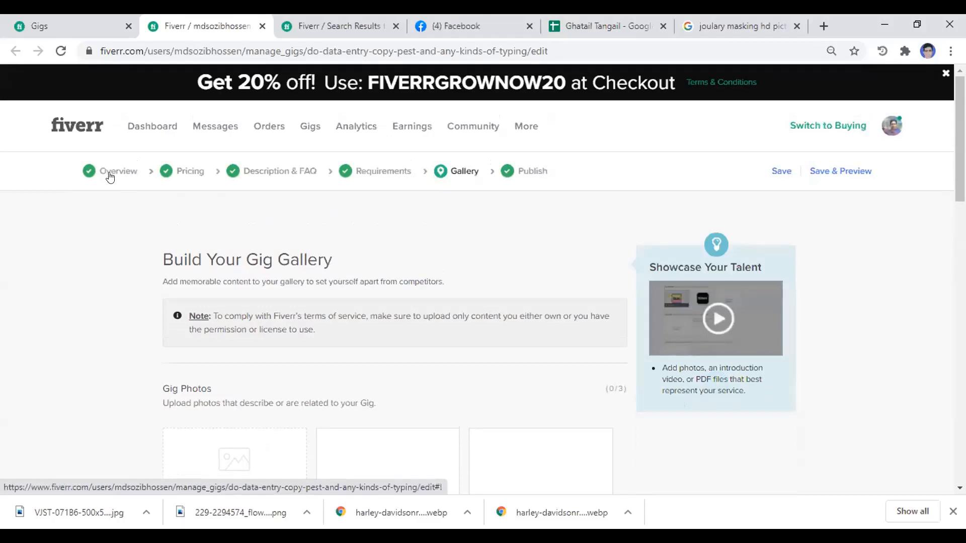
click(109, 171)
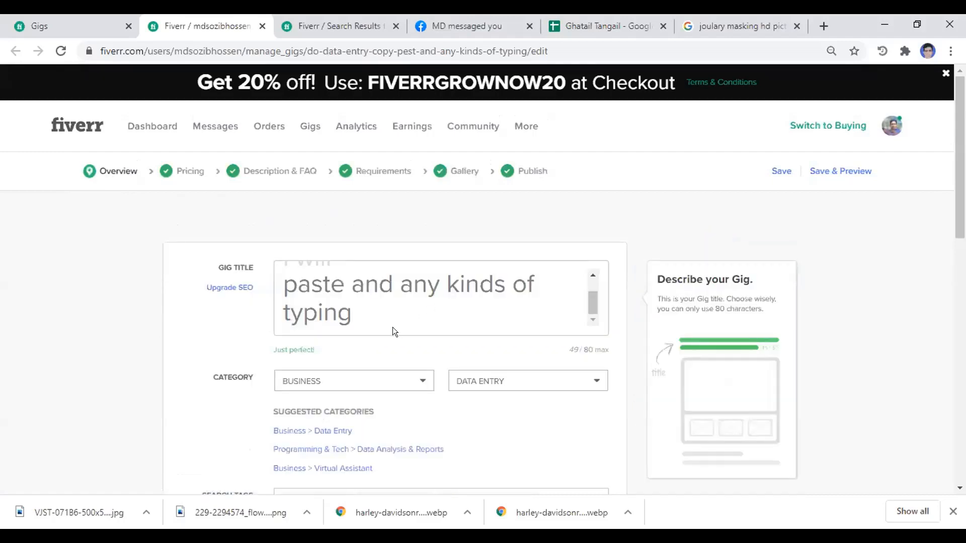
scroll(347, 335, down, 3)
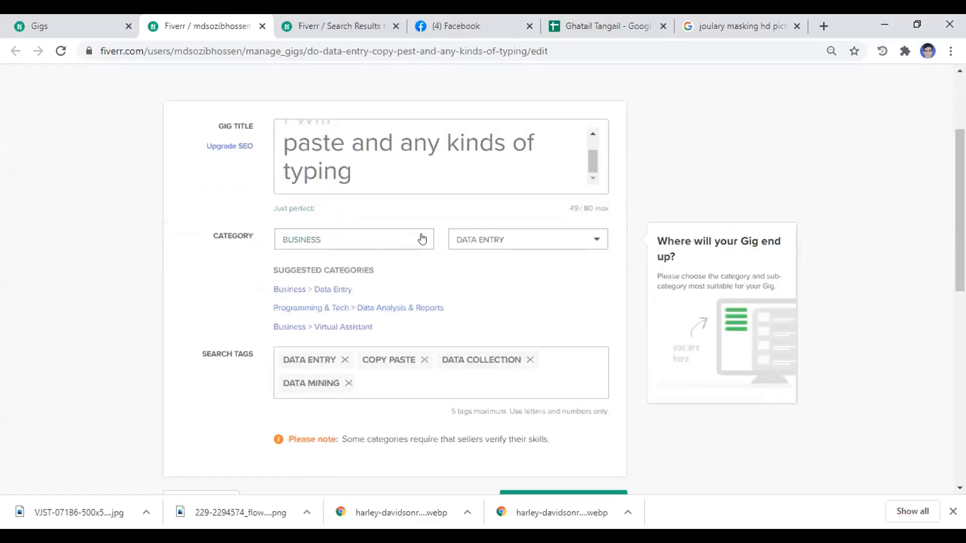
click(422, 239)
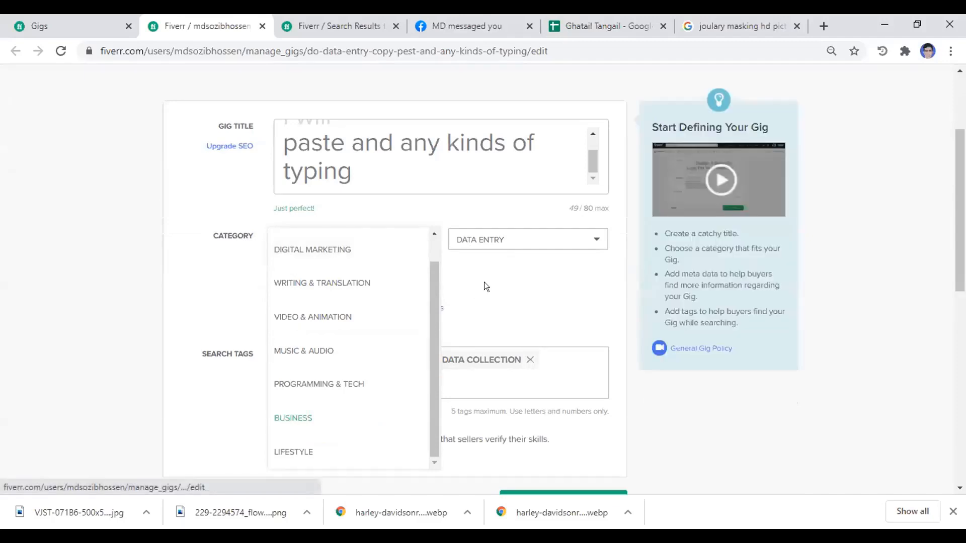
click(485, 289)
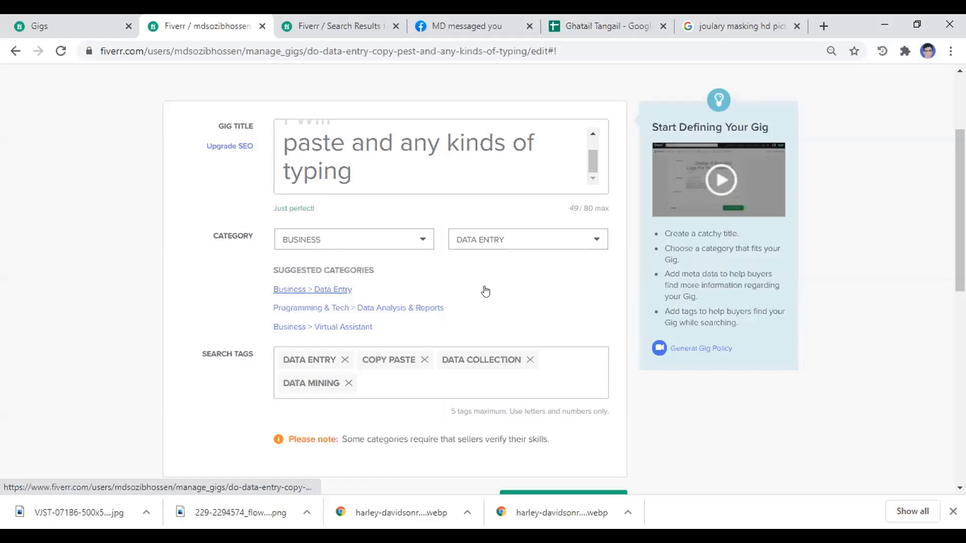
click(416, 307)
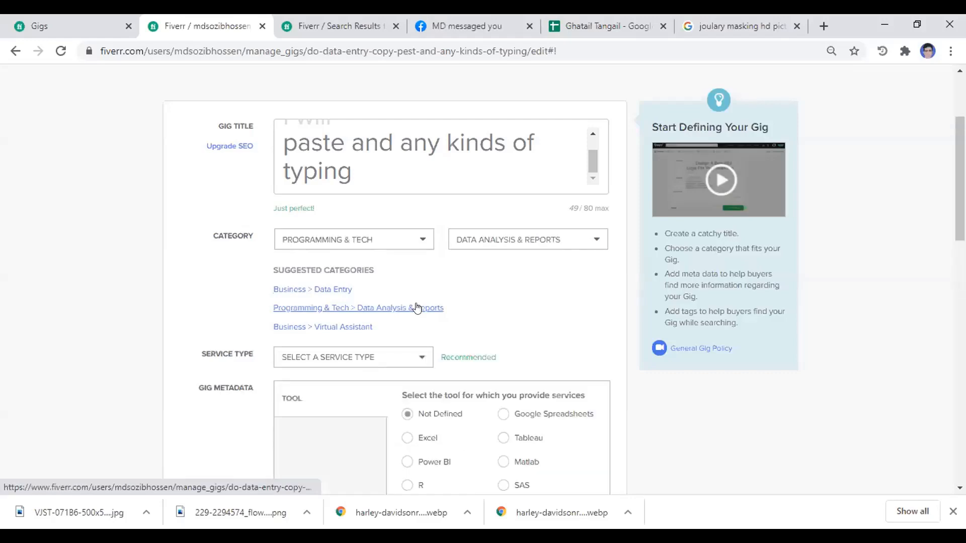
Set the Gig's service type to Data Entry/Cleaning.
scroll(427, 320, down, 2)
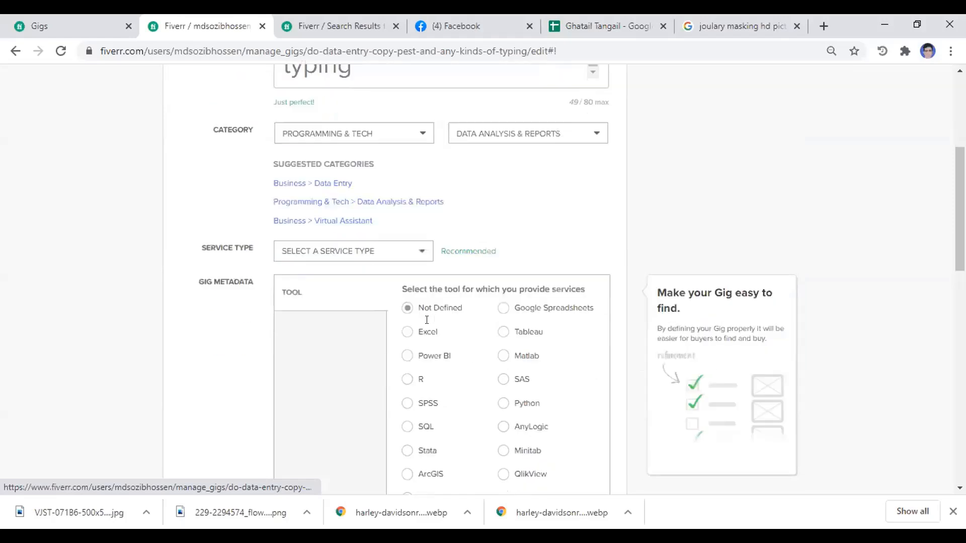
scroll(427, 320, down, 2)
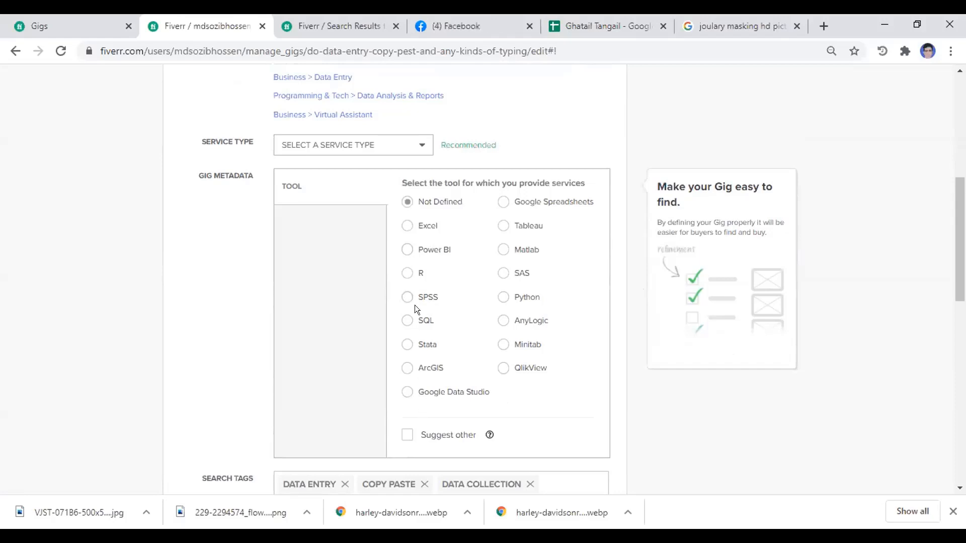
click(352, 145)
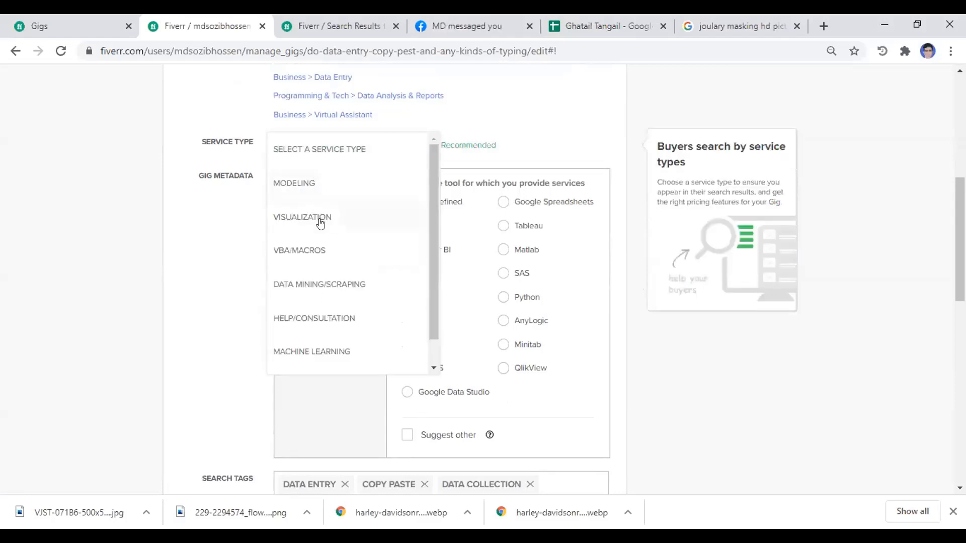
scroll(319, 236, down, 4)
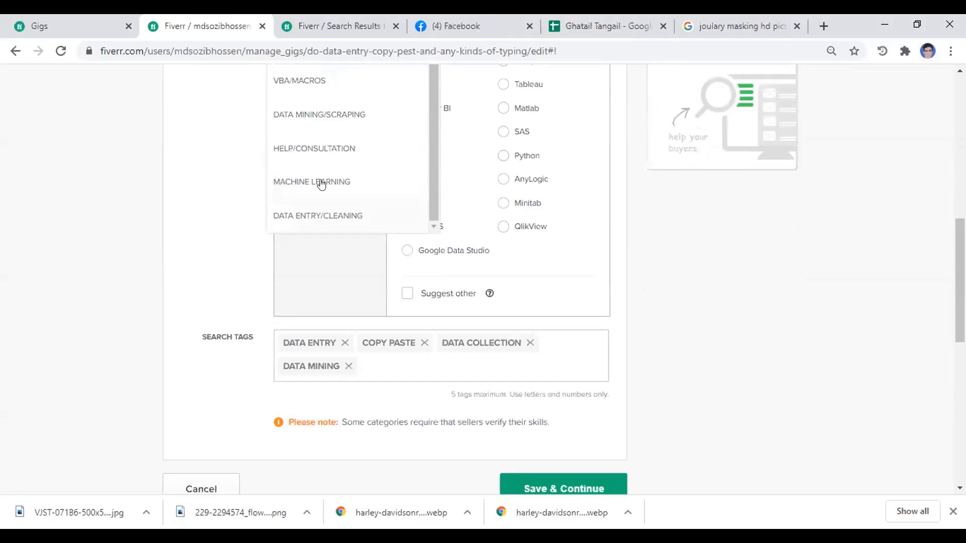
click(315, 215)
scroll(345, 227, up, 5)
scroll(345, 228, up, 1)
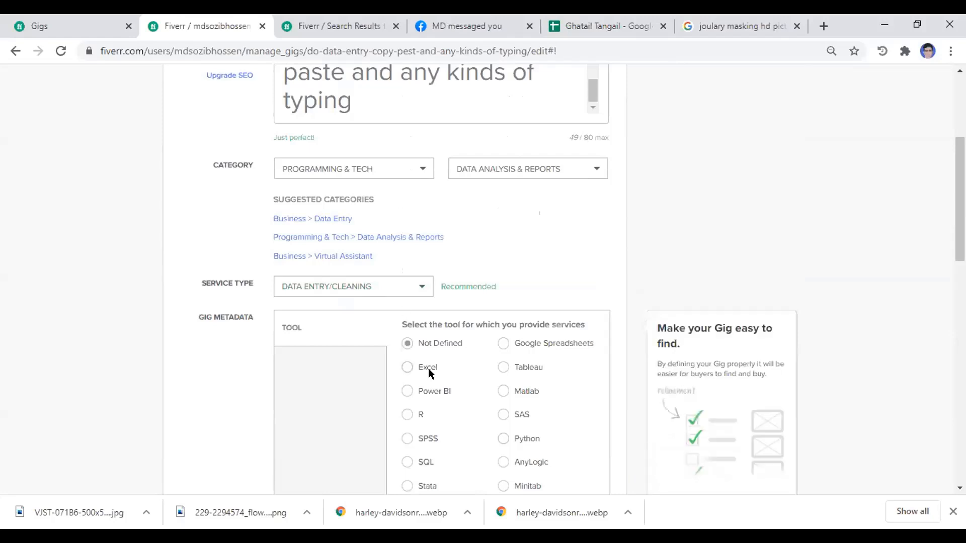
Save the Gig's overview with its new category, and save the pricing section without edits to continue to the description.
scroll(429, 367, down, 5)
scroll(430, 370, down, 3)
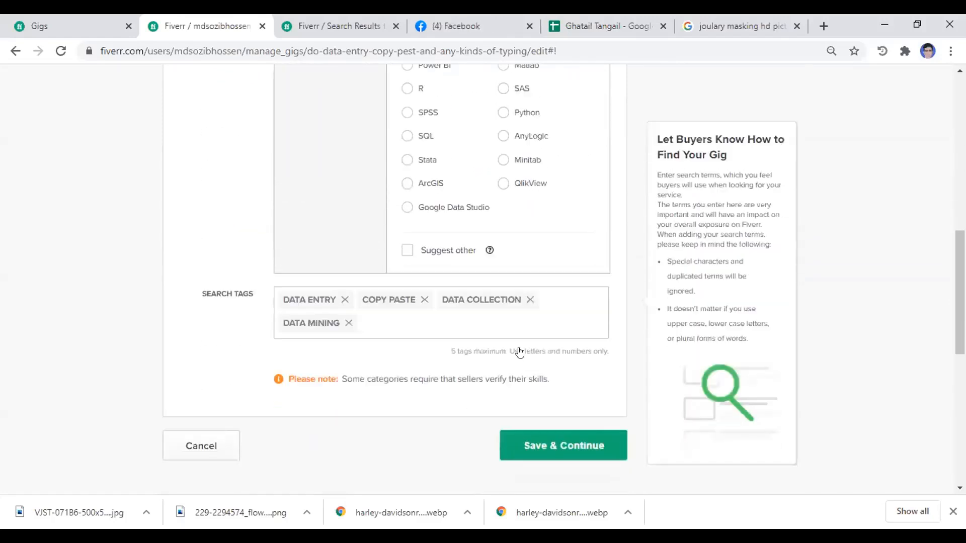
click(537, 349)
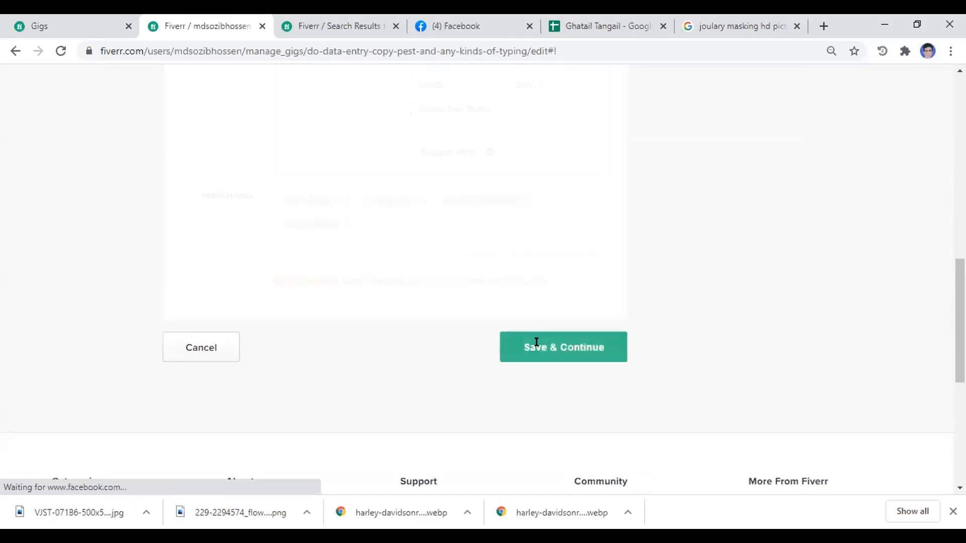
scroll(464, 316, down, 9)
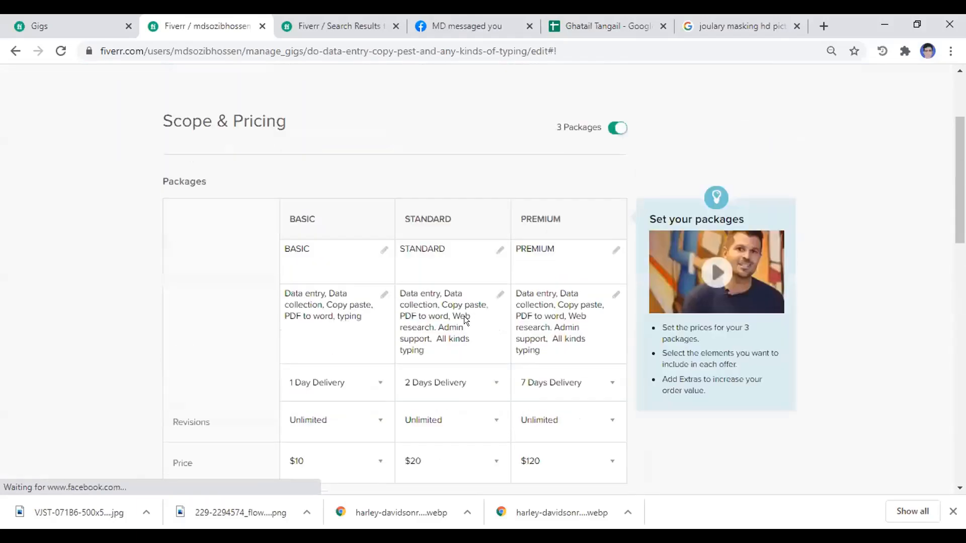
click(562, 395)
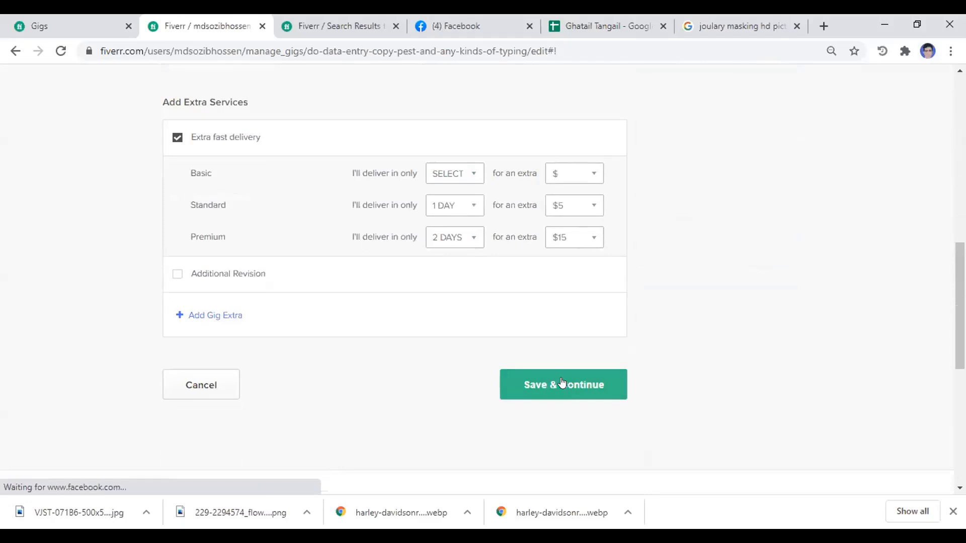
click(562, 383)
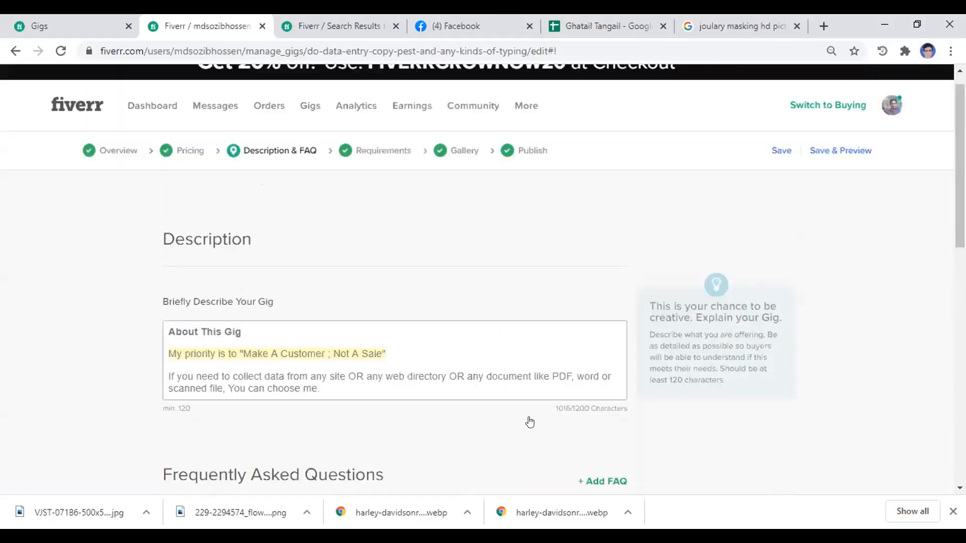
Save the Gig's description and requirements sections without edits to continue to the gallery.
click(510, 414)
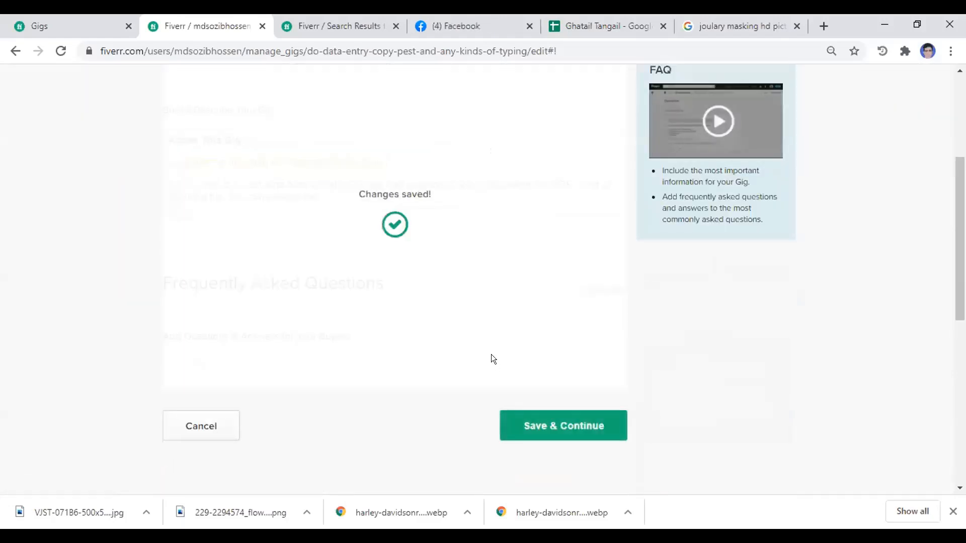
click(548, 421)
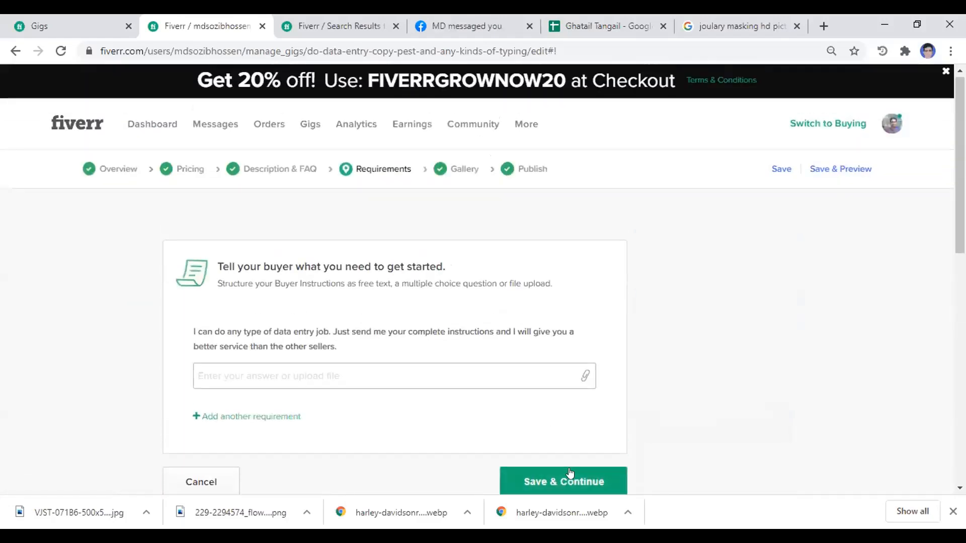
click(564, 478)
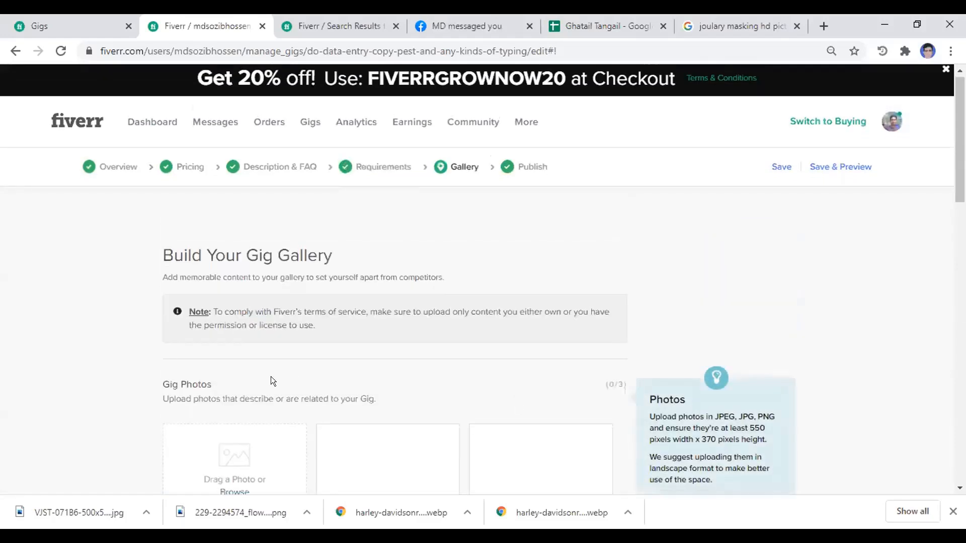
Upload three photos to the Gig's gallery: data entry gig, Untitled-1 and data entry gig 2.
scroll(270, 377, down, 1)
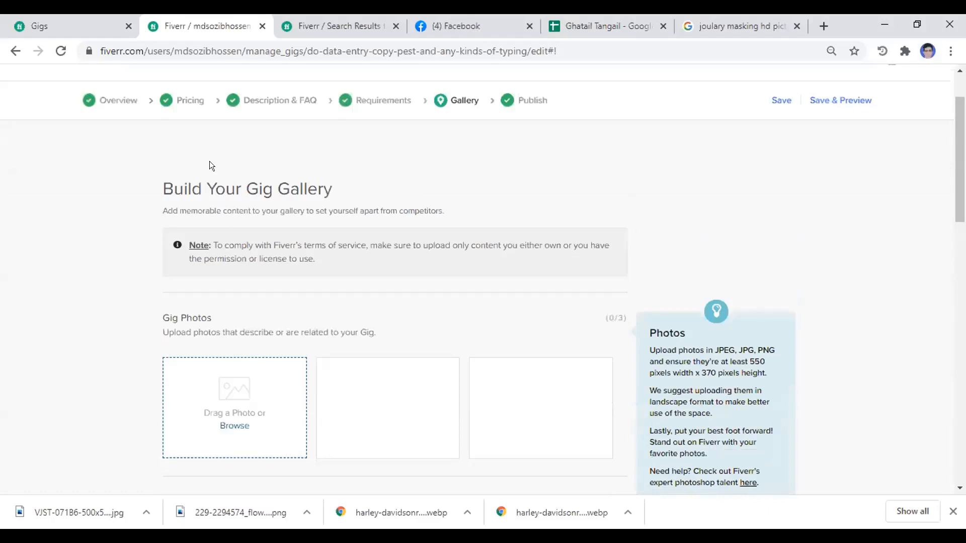
click(402, 146)
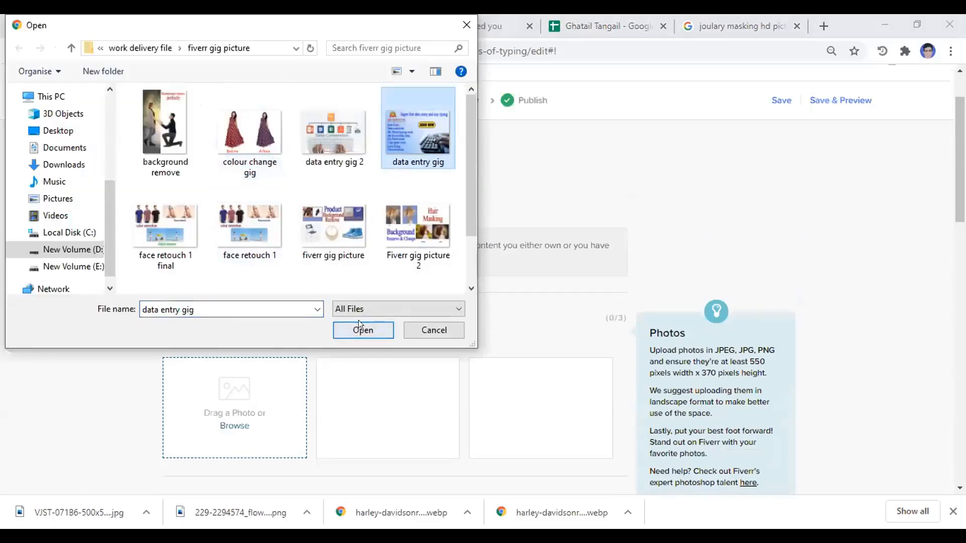
click(359, 324)
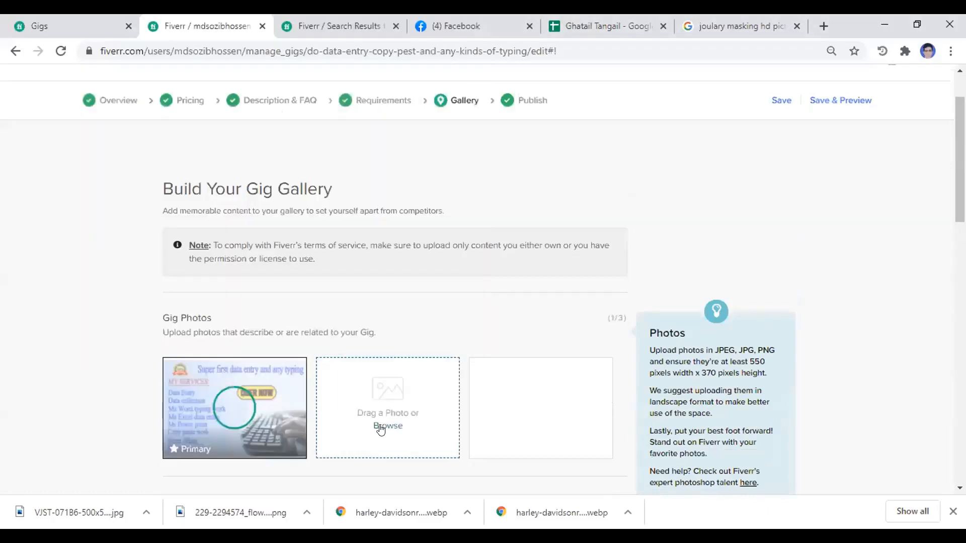
click(379, 420)
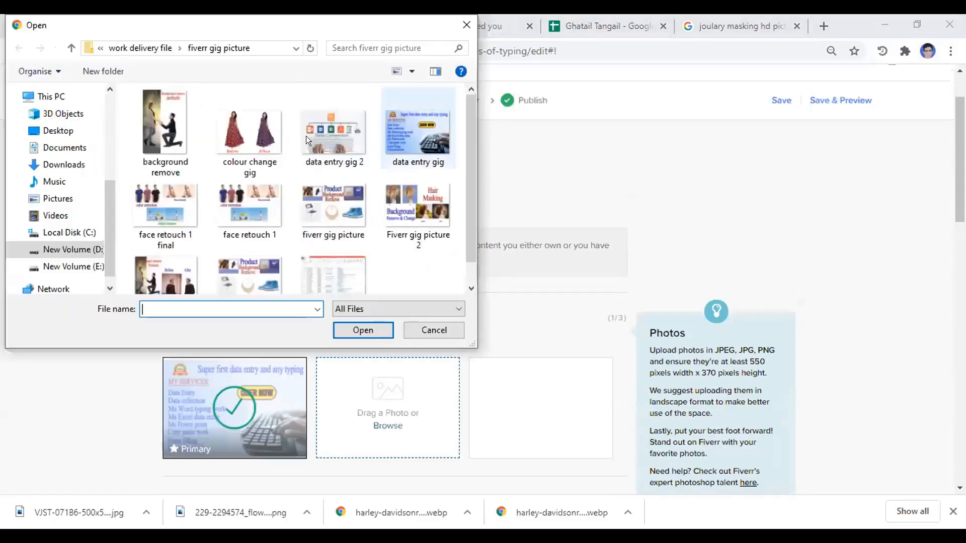
click(316, 273)
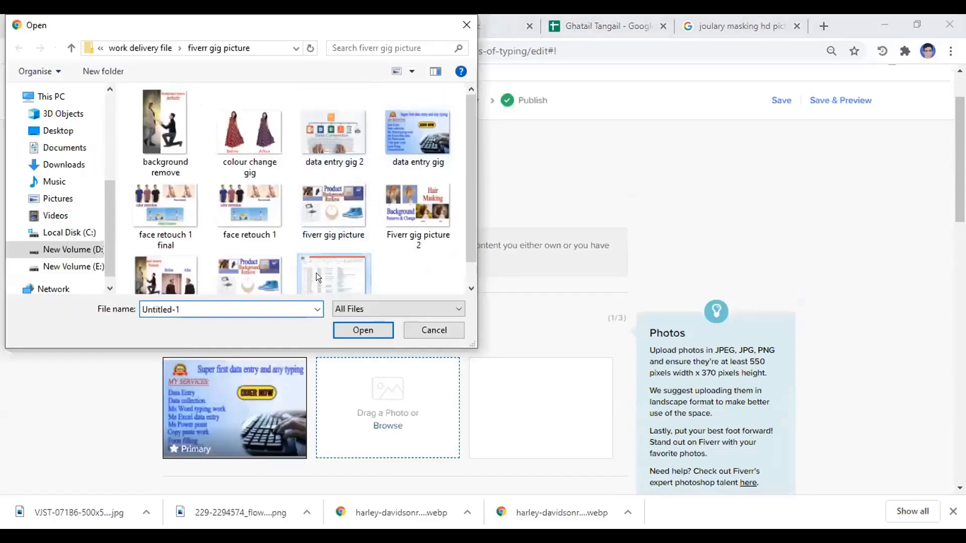
click(362, 330)
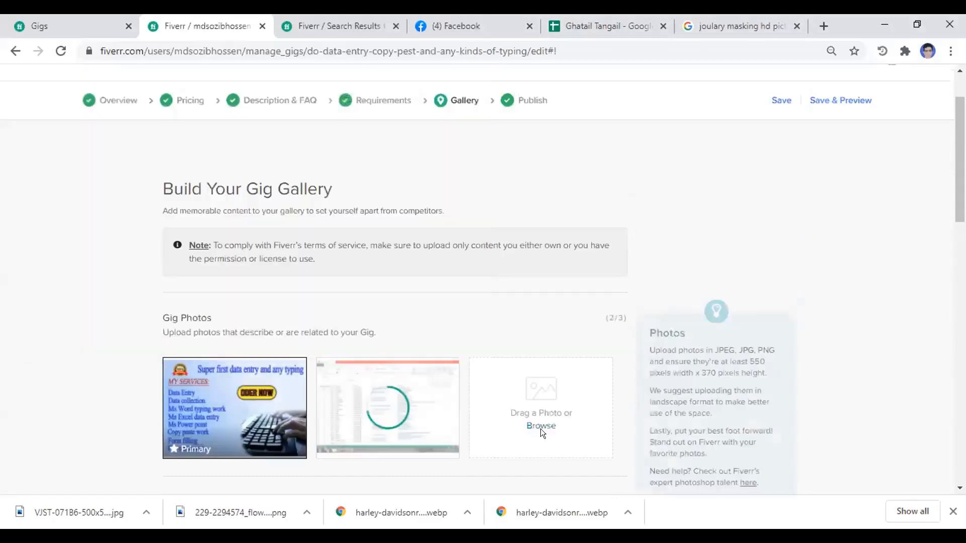
click(541, 426)
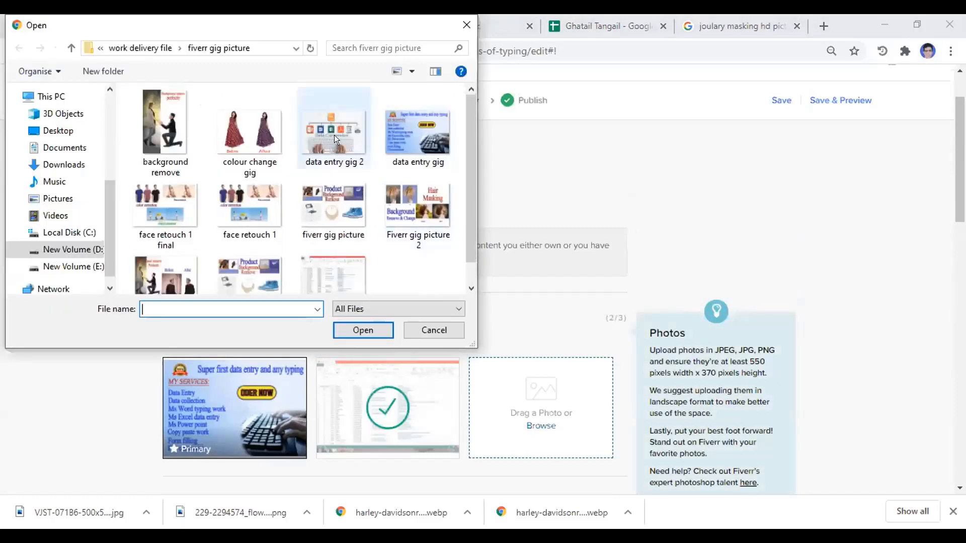
click(361, 326)
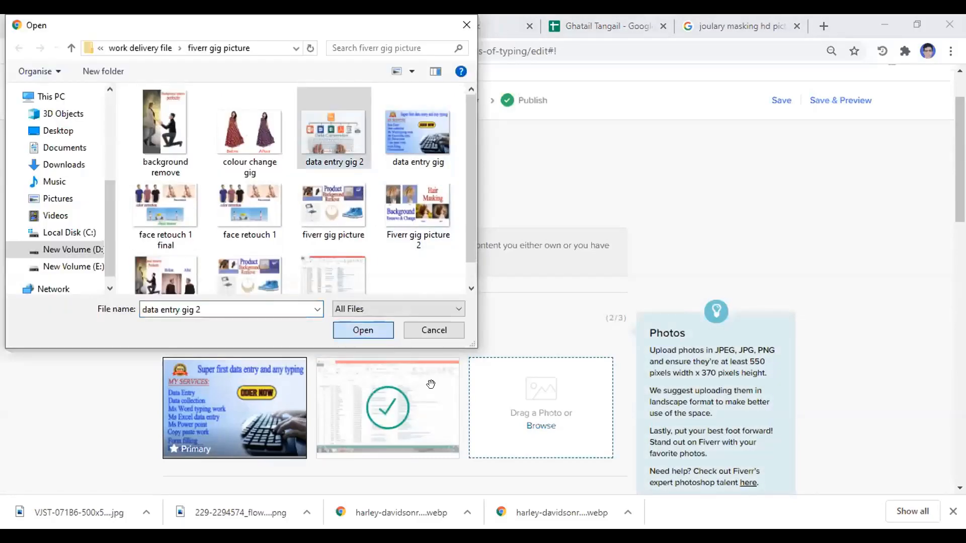
Save the gallery with its three new photos and continue to the publish section.
scroll(469, 428, down, 3)
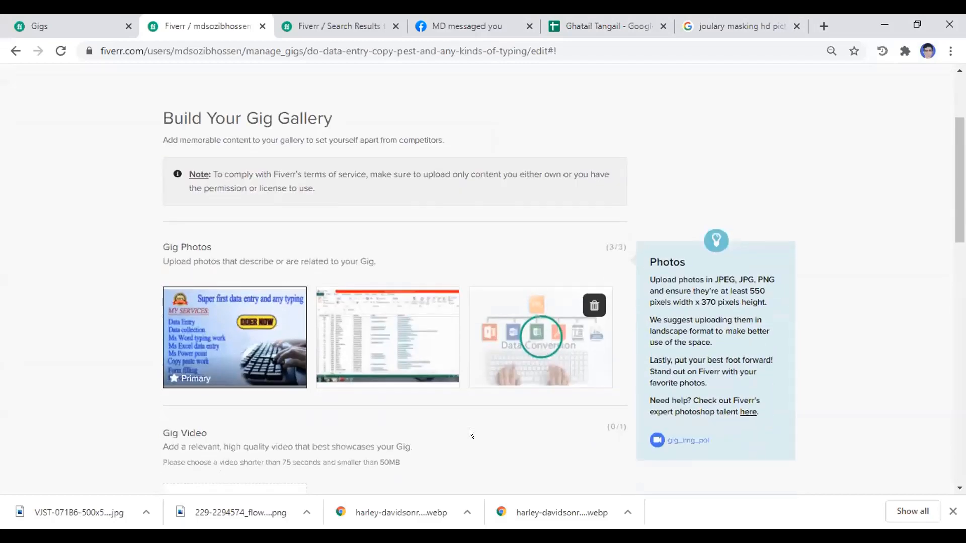
scroll(459, 413, down, 3)
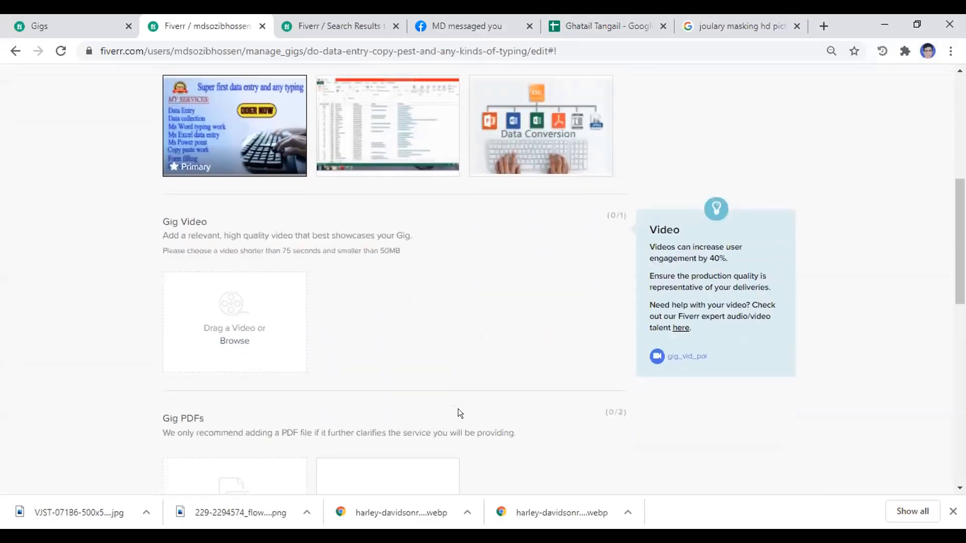
scroll(573, 263, down, 7)
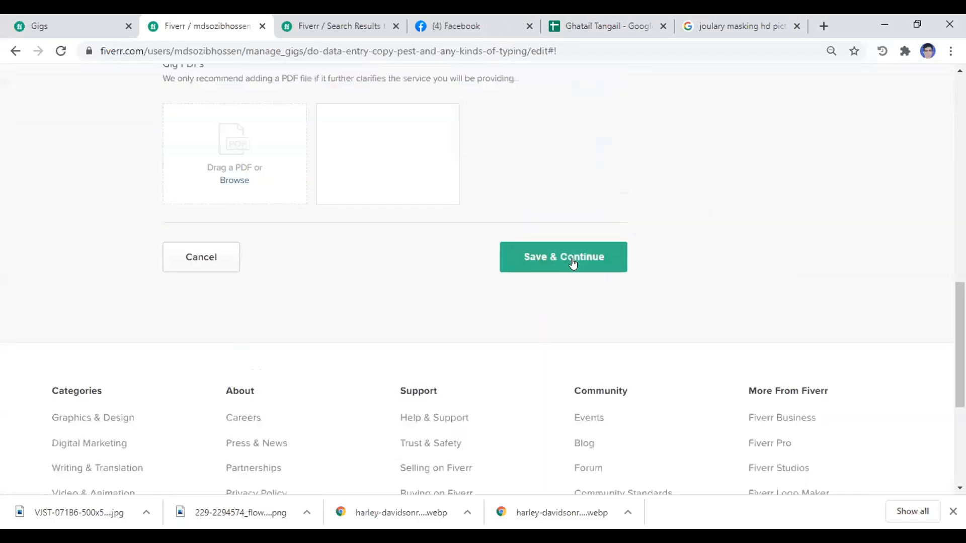
click(572, 259)
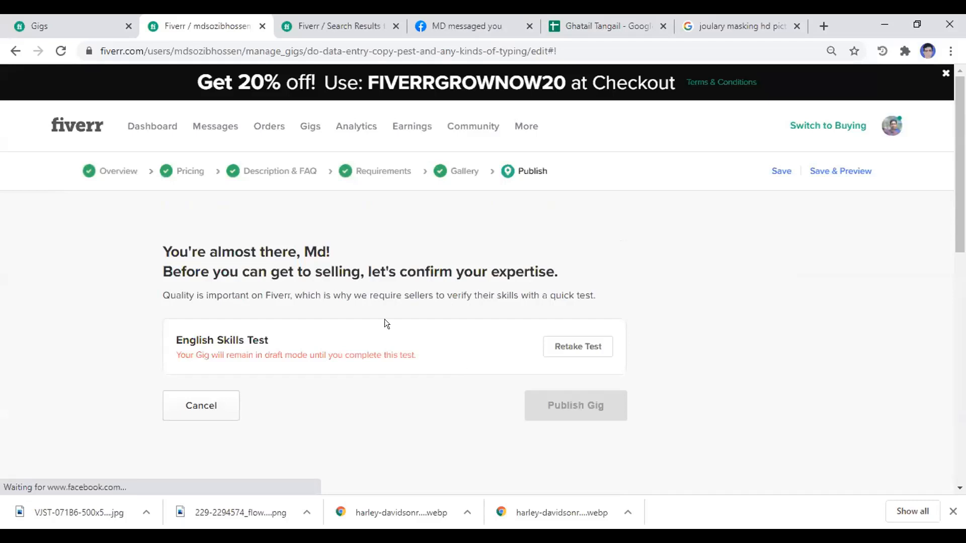
Reopen the gallery section, save it again without edits, and try to publish the Gig.
click(453, 168)
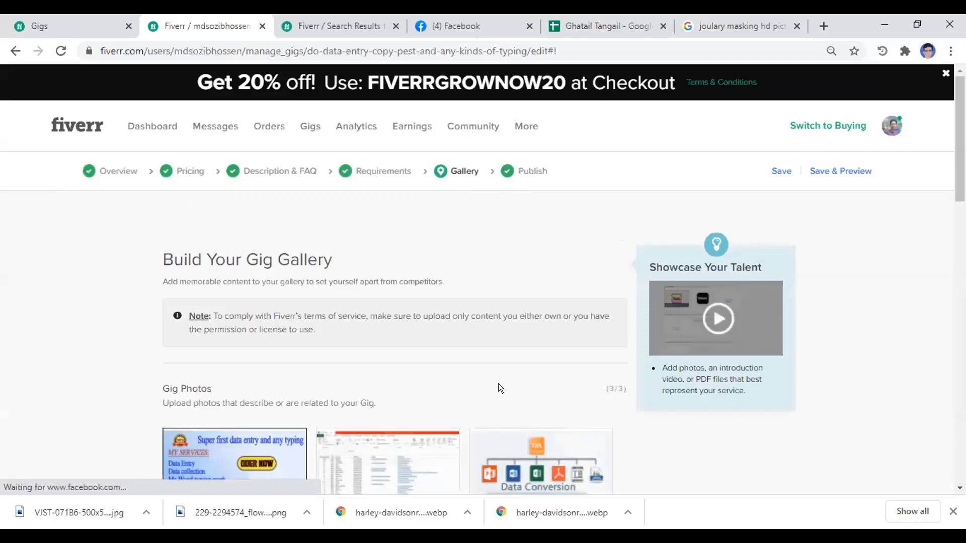
scroll(542, 413, down, 10)
click(542, 329)
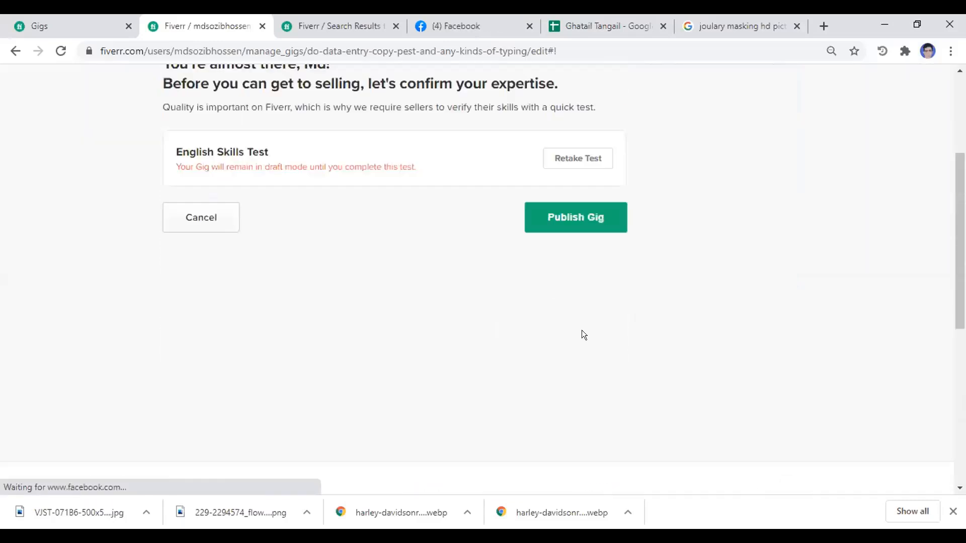
click(562, 397)
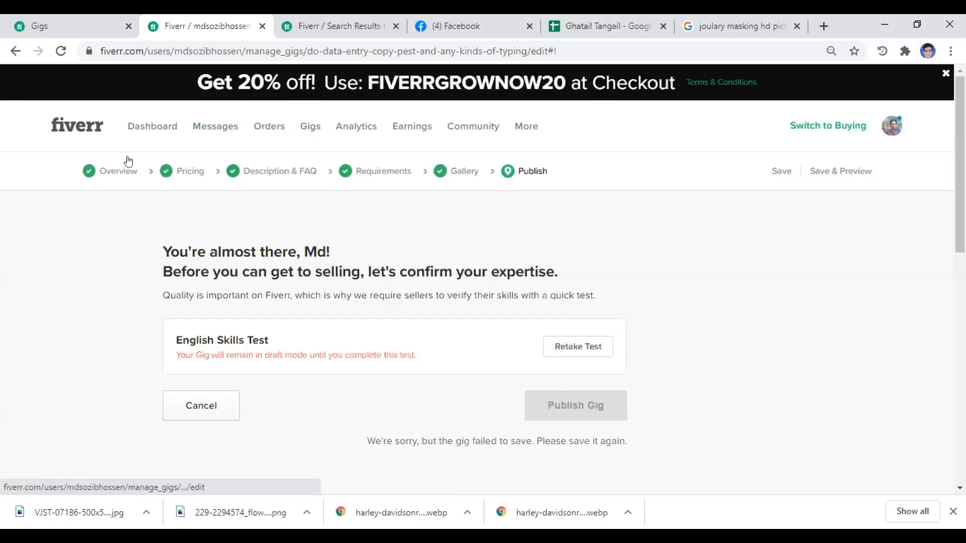
Leave the publish section, open the data entry Gig for editing in its own tab, and start a new Gig from the seller profile.
click(143, 127)
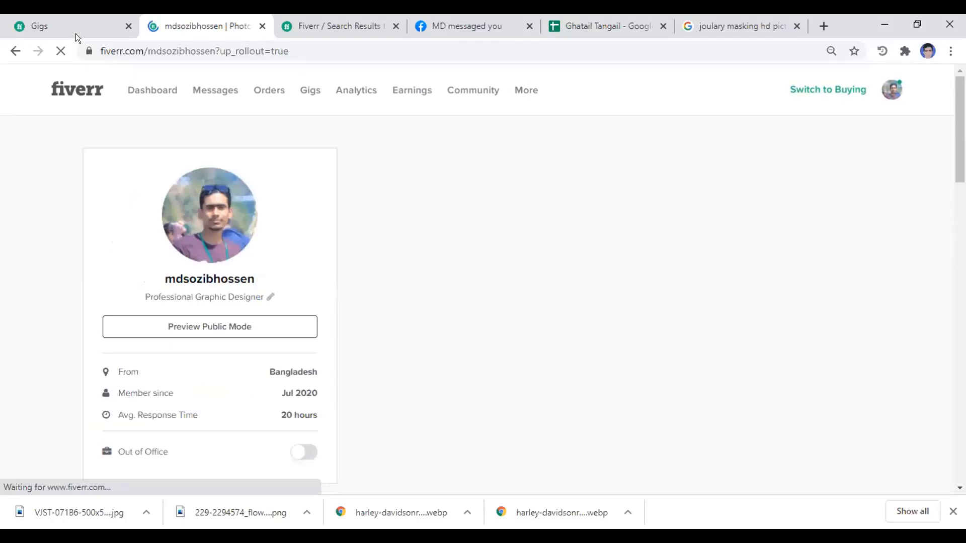
click(76, 33)
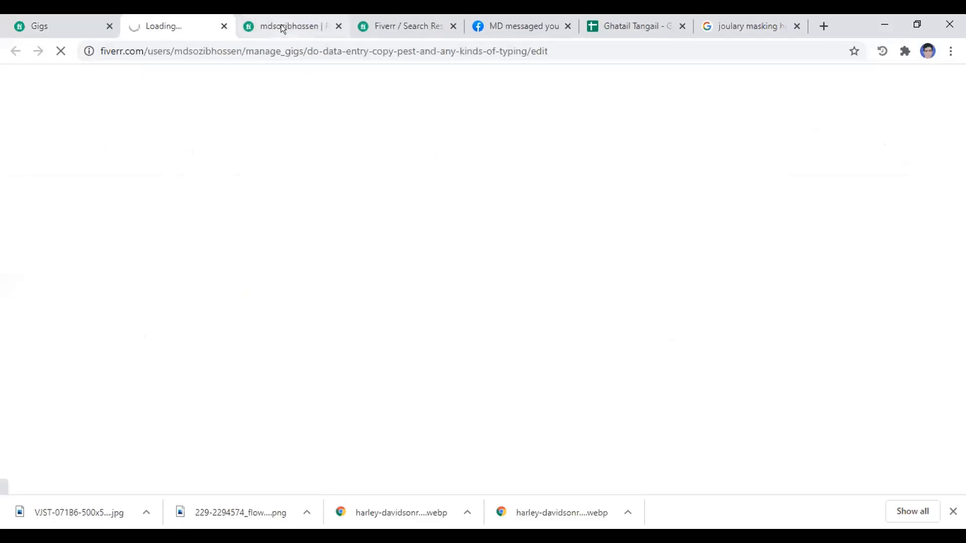
click(281, 24)
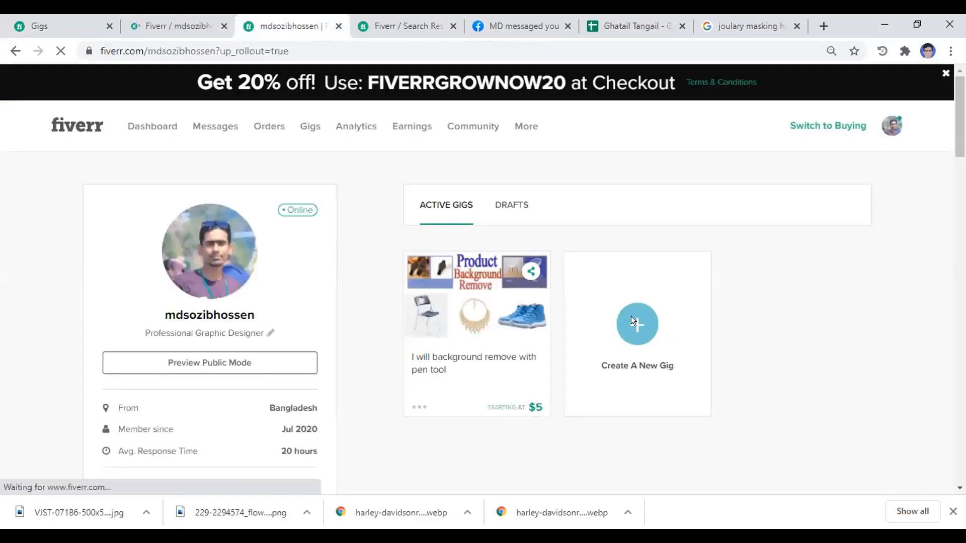
click(631, 307)
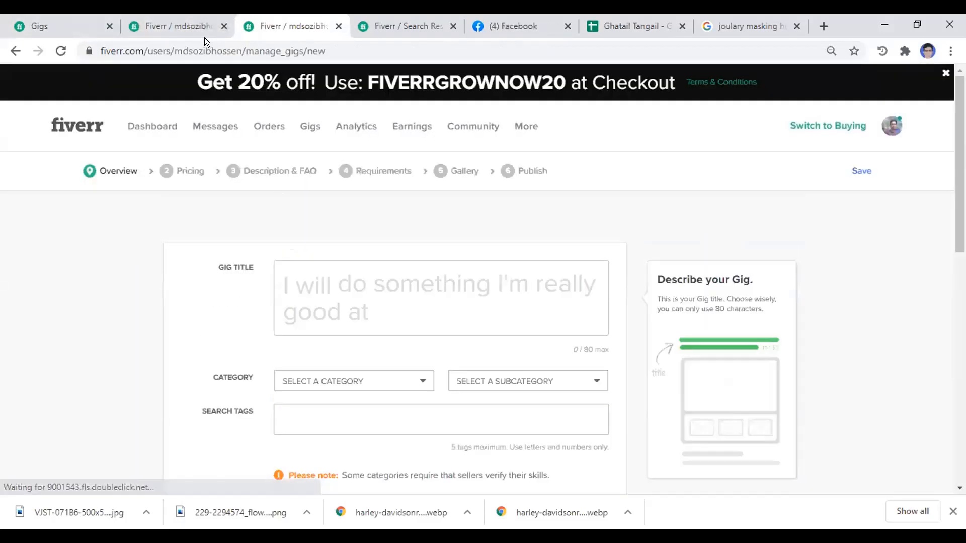
Copy the title "do data entry, copy paste and any kinds of typing" from the existing Gig into the new Gig's title.
click(202, 33)
drag(343, 274, 459, 304)
right_click(420, 279)
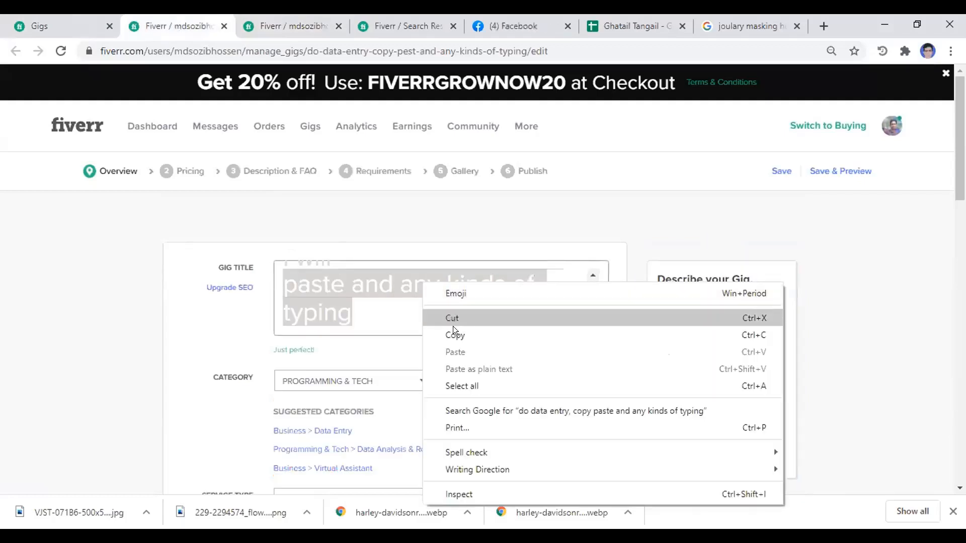
click(454, 334)
click(288, 20)
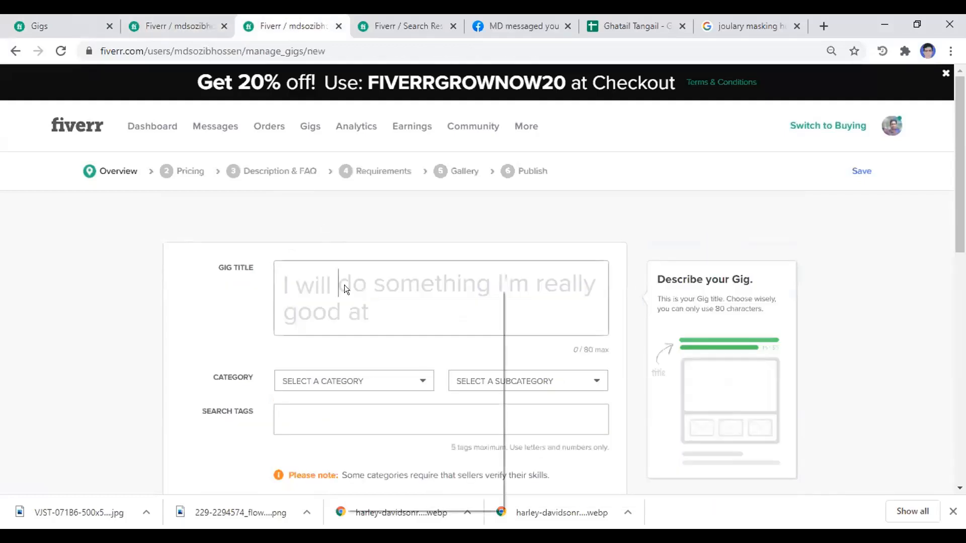
right_click(344, 285)
click(382, 398)
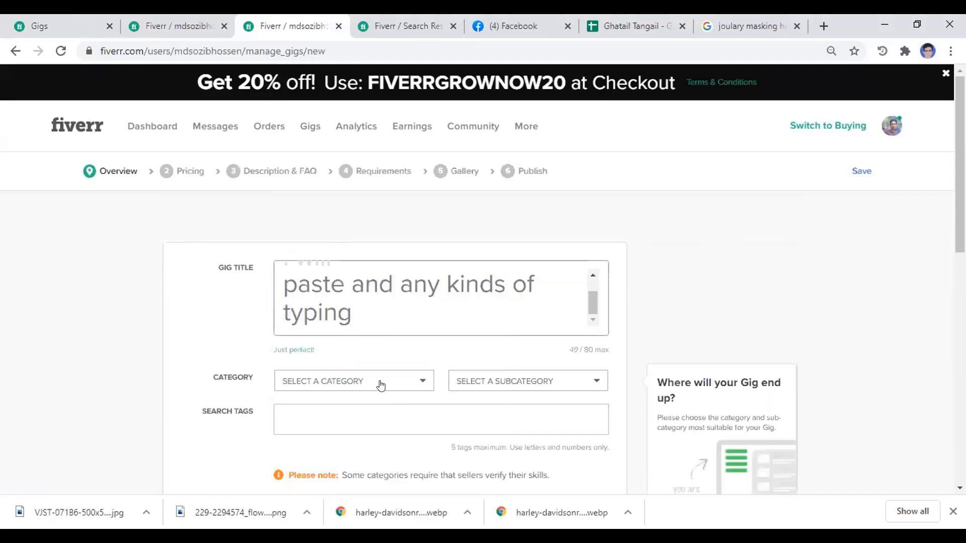
Set the new Gig's category to the suggested Programming & Tech > Data Analysis & Reports and its service type to Data Entry/Cleaning.
scroll(403, 387, down, 1)
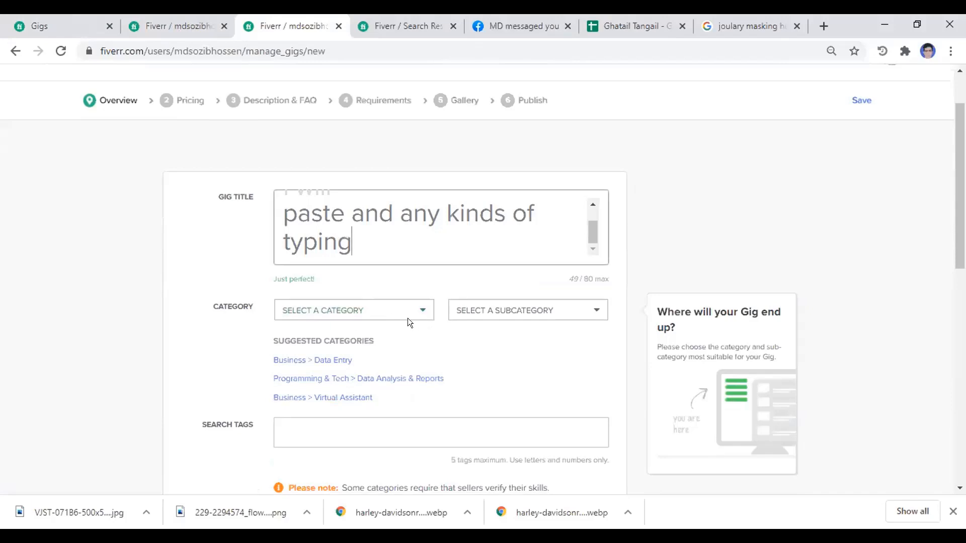
click(356, 380)
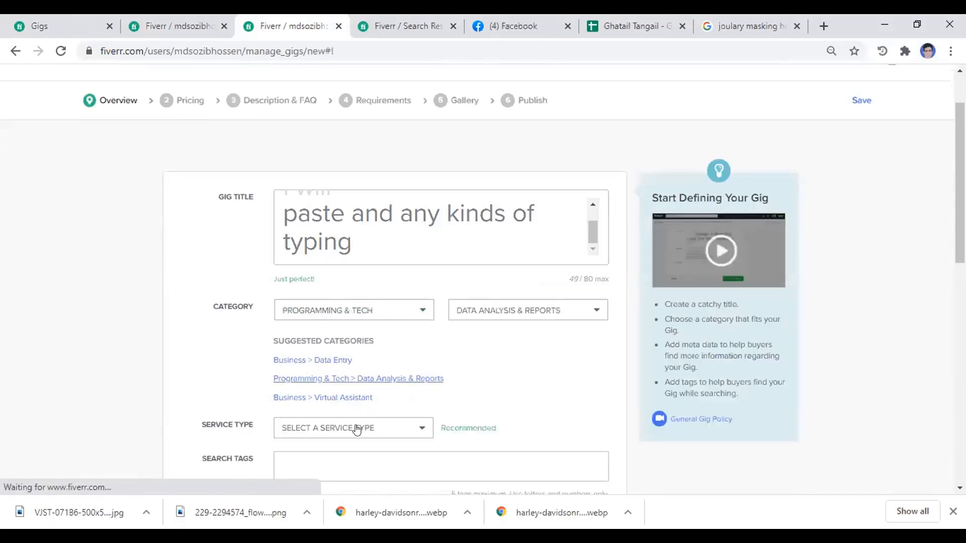
click(357, 429)
scroll(341, 439, down, 6)
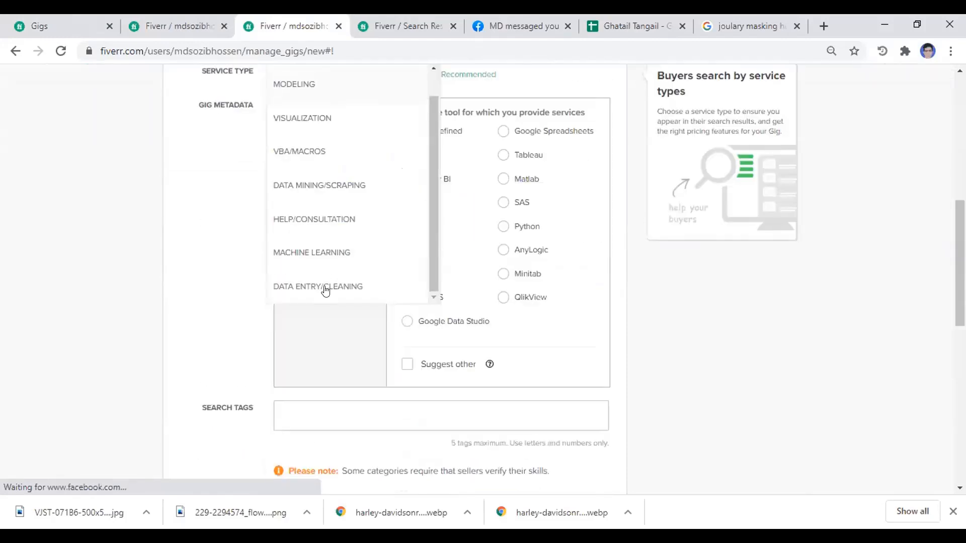
click(324, 285)
scroll(524, 178, up, 4)
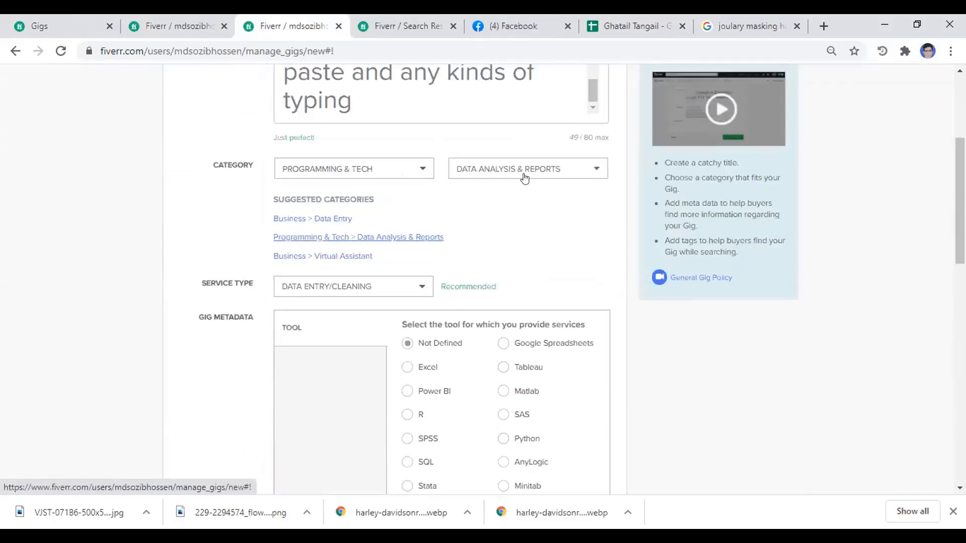
click(523, 174)
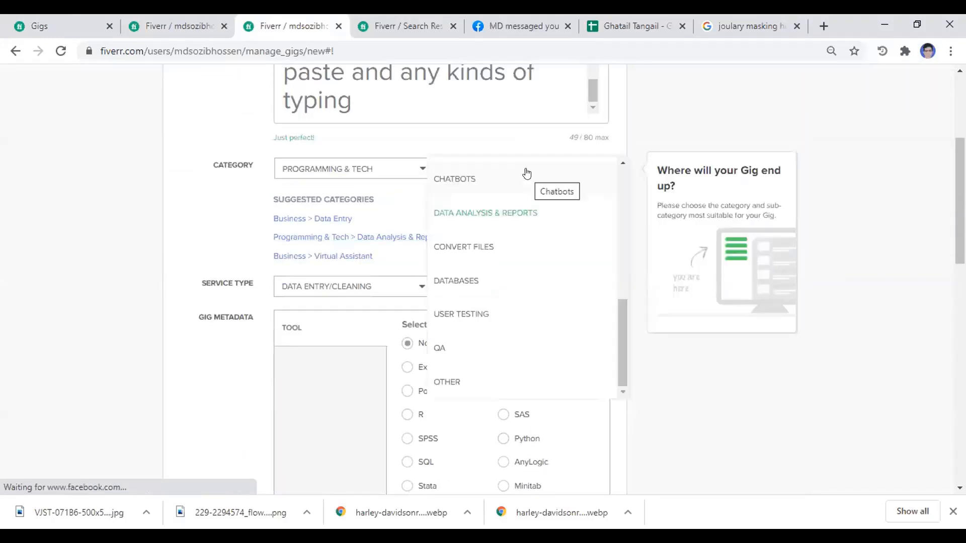
click(519, 215)
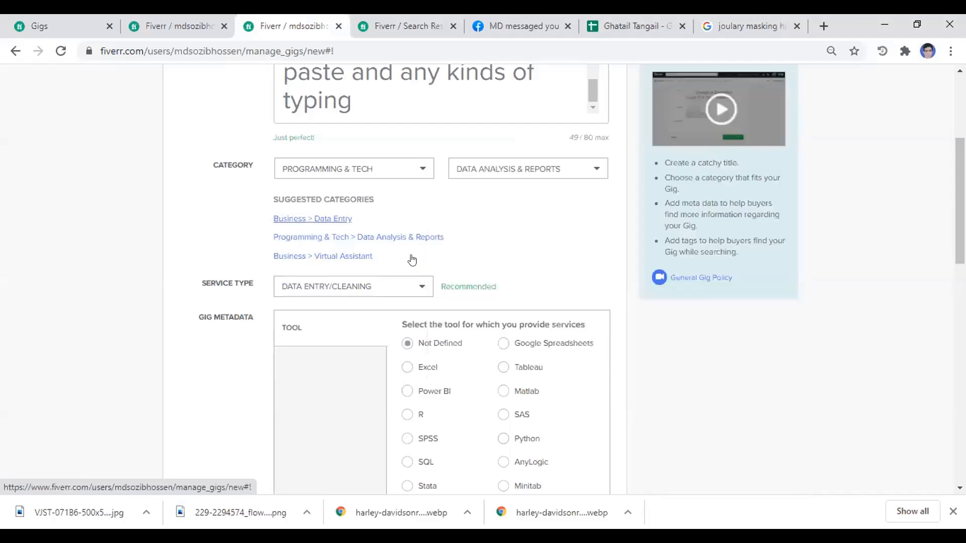
Check the existing Gig's search tags and add the suggested tag "data entry" to the new Gig.
scroll(340, 284, down, 6)
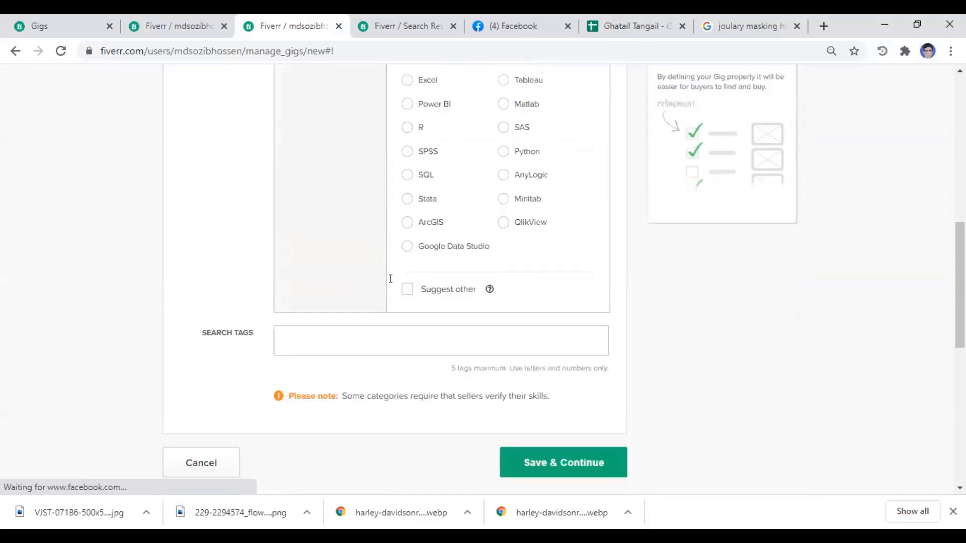
scroll(391, 278, down, 1)
scroll(391, 279, up, 4)
scroll(391, 279, down, 3)
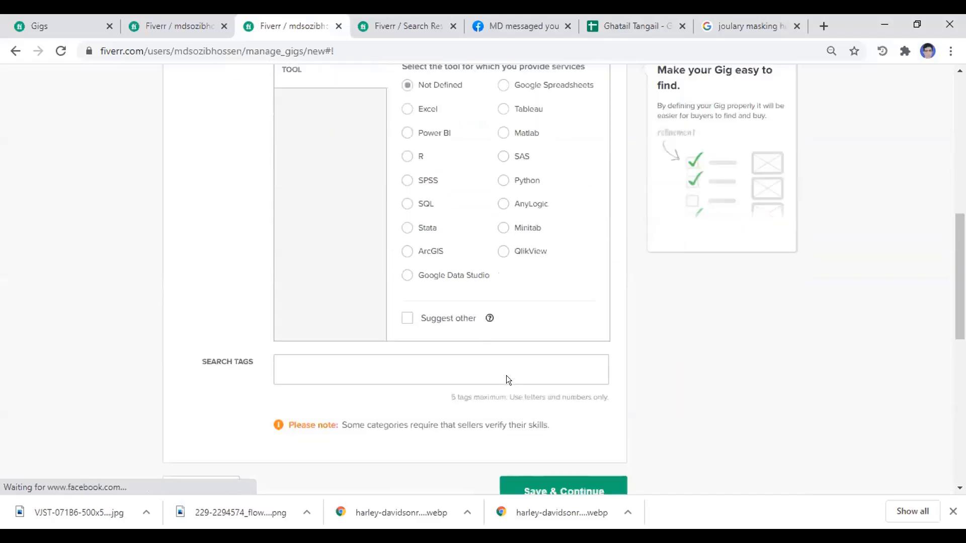
scroll(506, 380, down, 2)
click(369, 270)
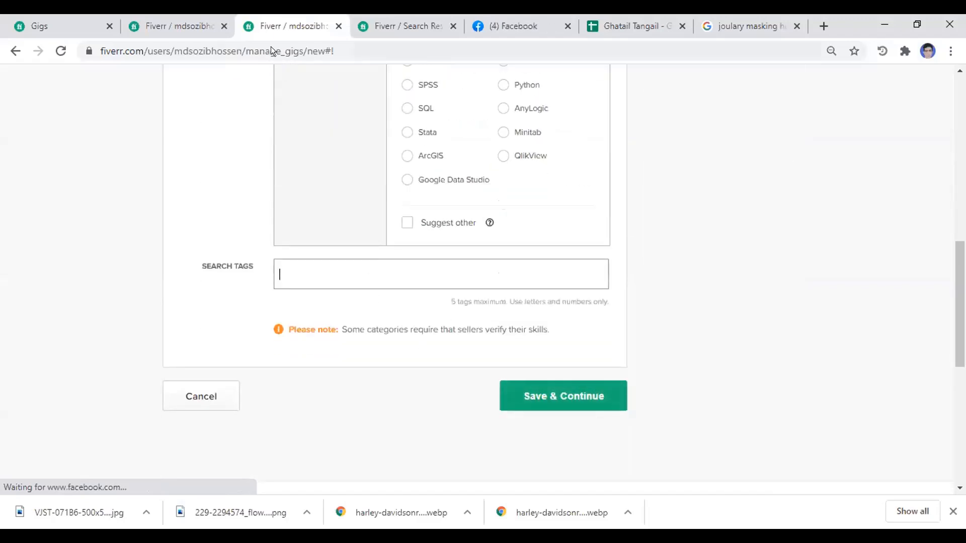
click(176, 26)
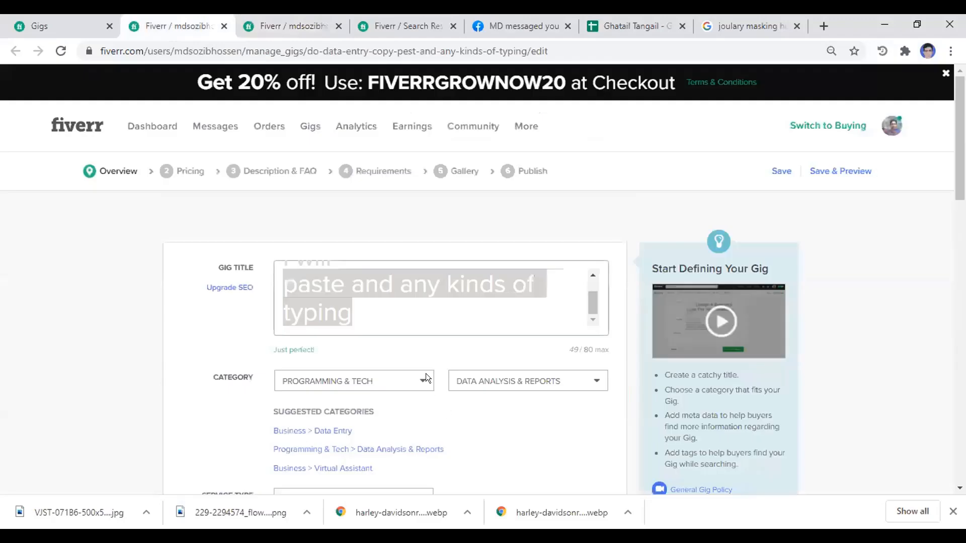
scroll(358, 322, down, 4)
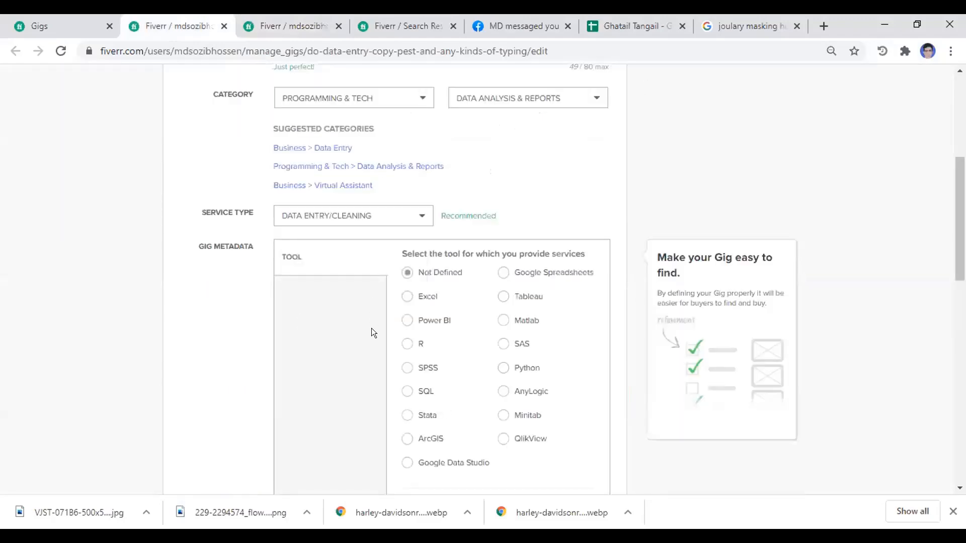
scroll(382, 302, down, 5)
click(302, 25)
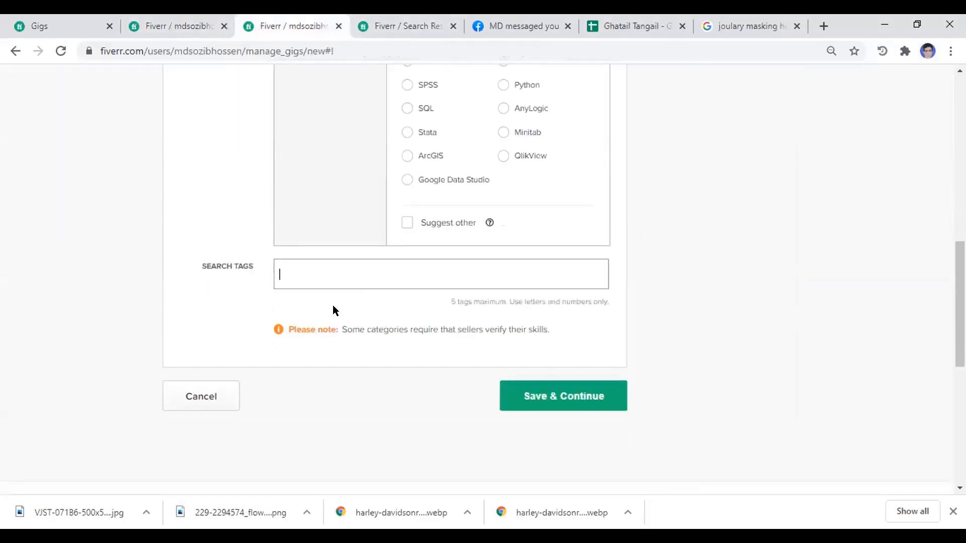
text(data)
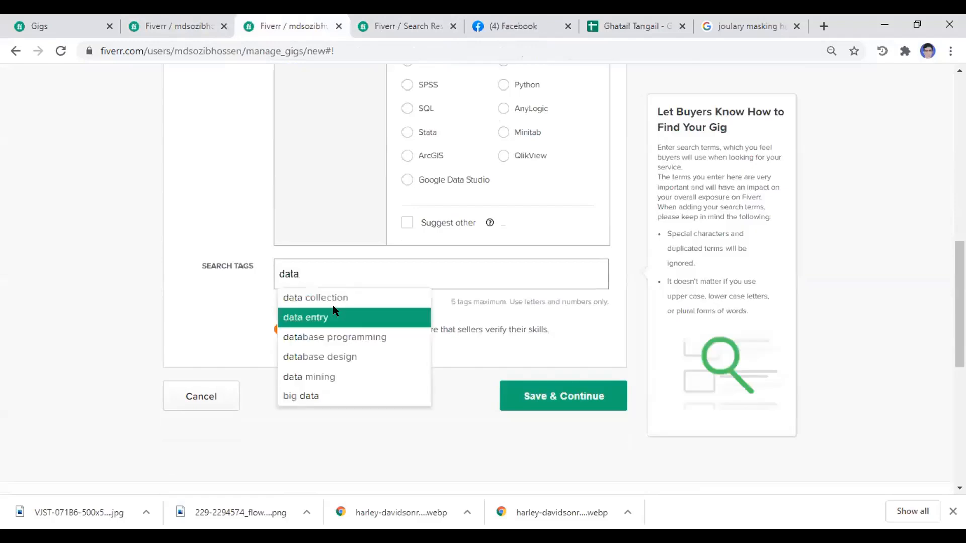
click(332, 305)
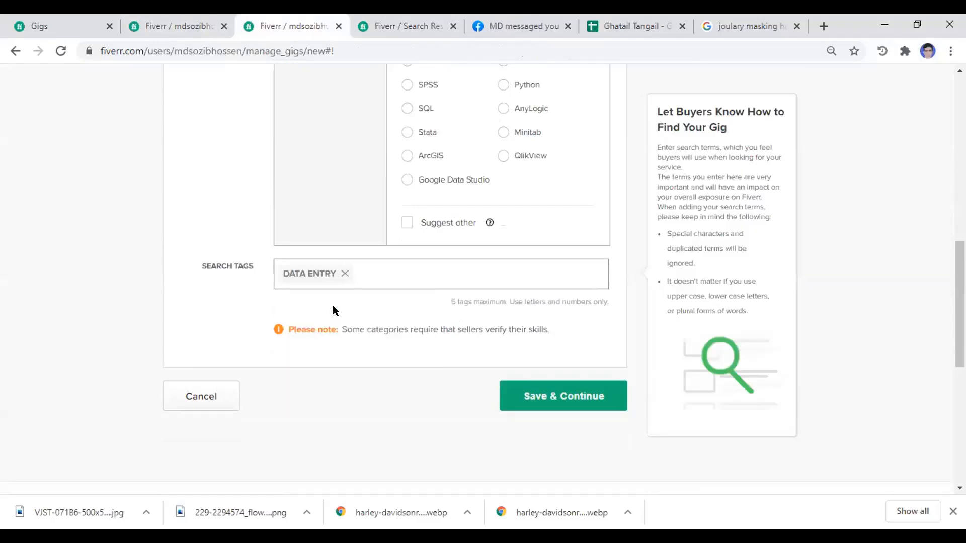
Add the suggested search tags "data collection" and "pdf to word" to the new Gig.
text(data col)
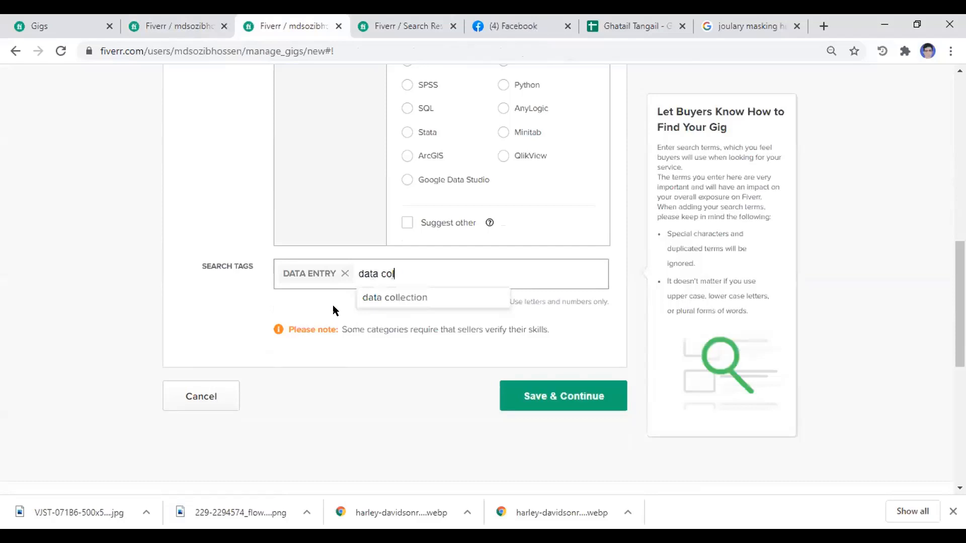
text(le)
click(360, 297)
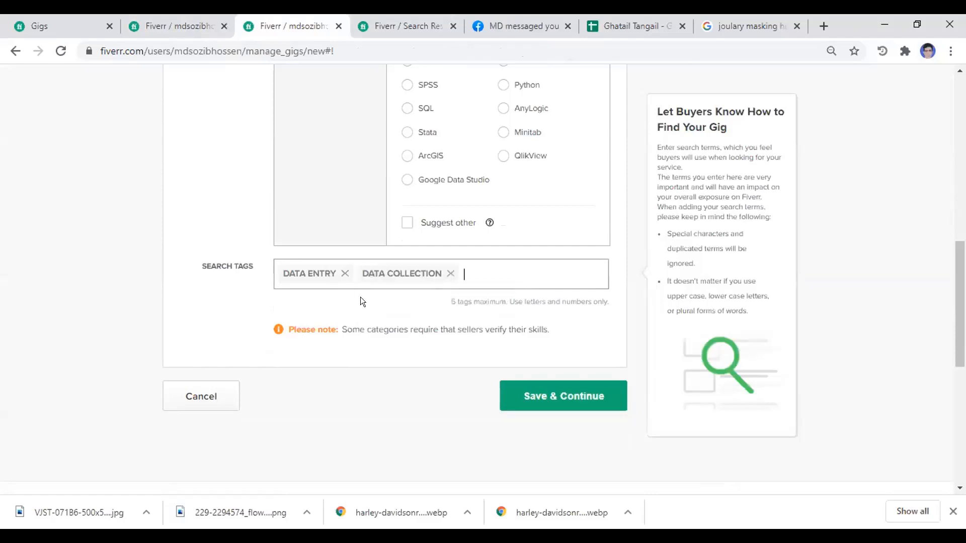
text(pdf)
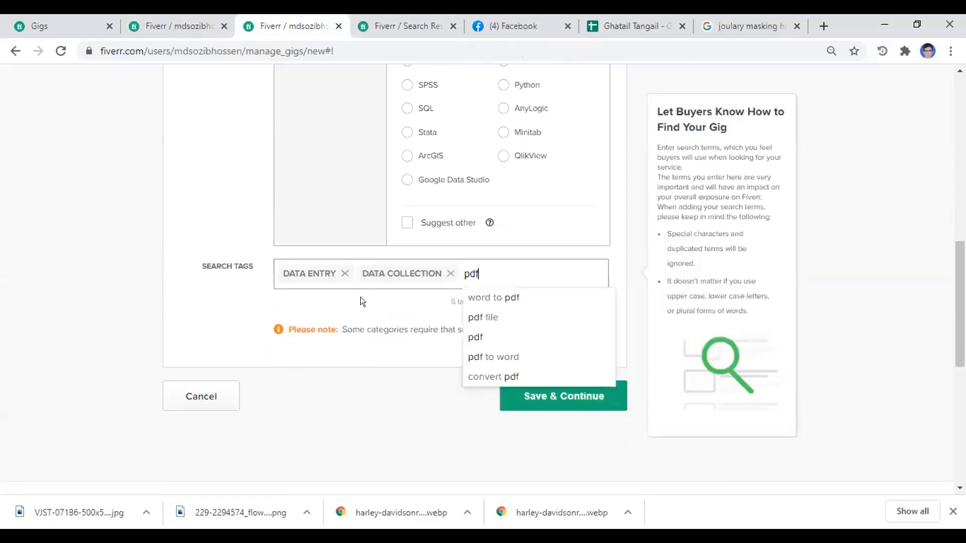
key(Down)
key(Down)
key(Down)
key(Down)
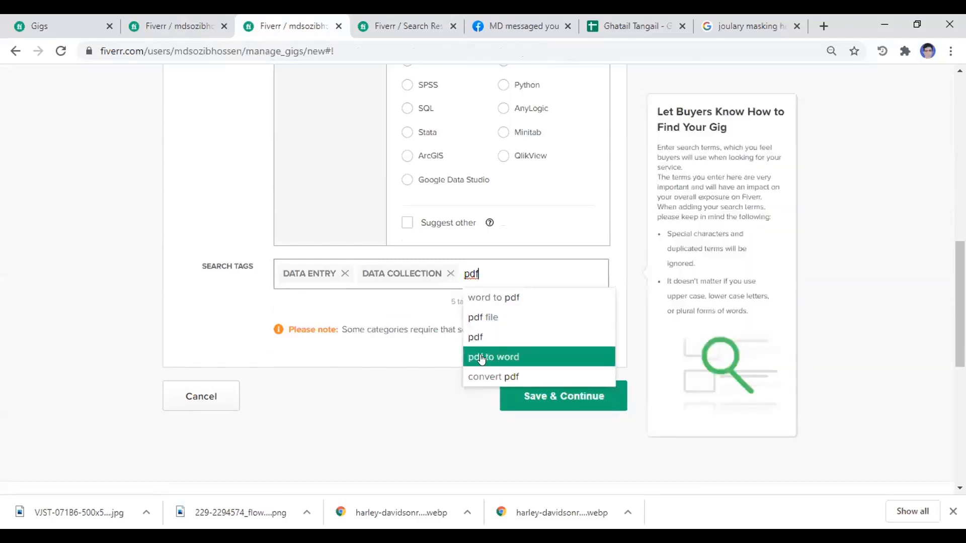
key(Return)
Add the search tags "data mining" and "copy paste" to the new Gig, checking against the existing Gig's tags.
text(data)
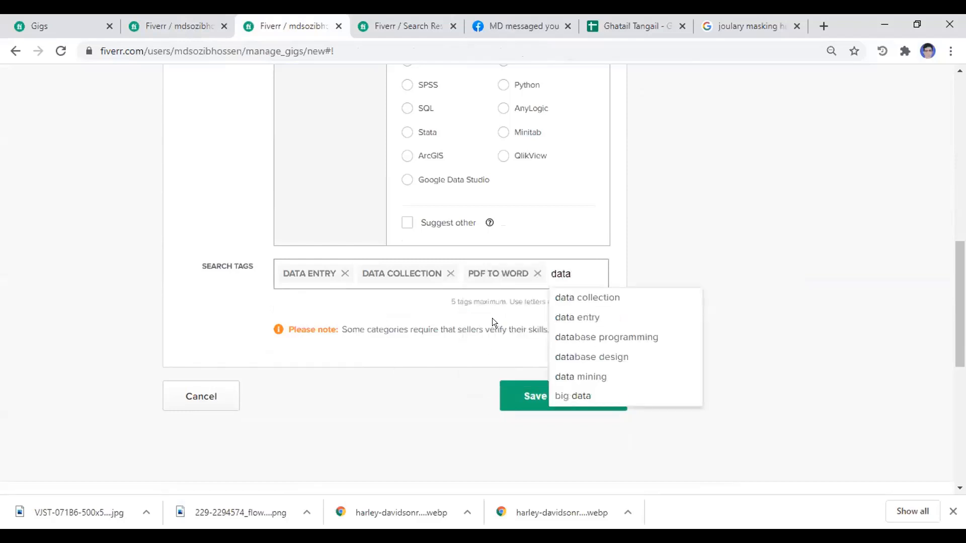
click(606, 382)
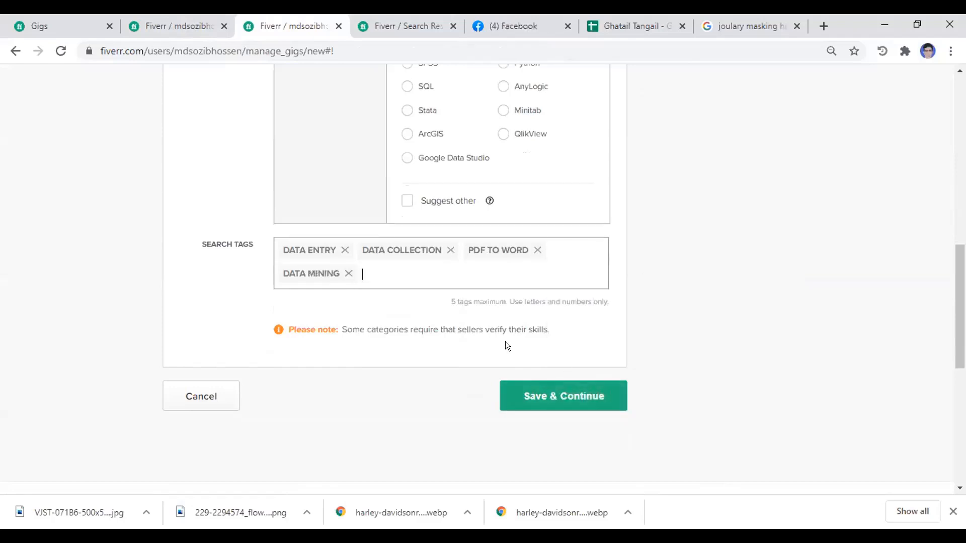
click(174, 33)
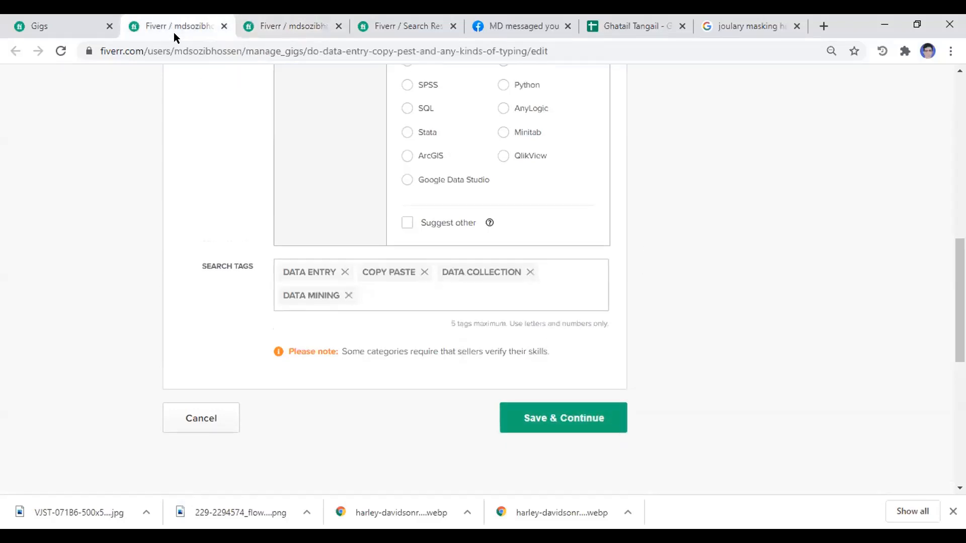
click(295, 25)
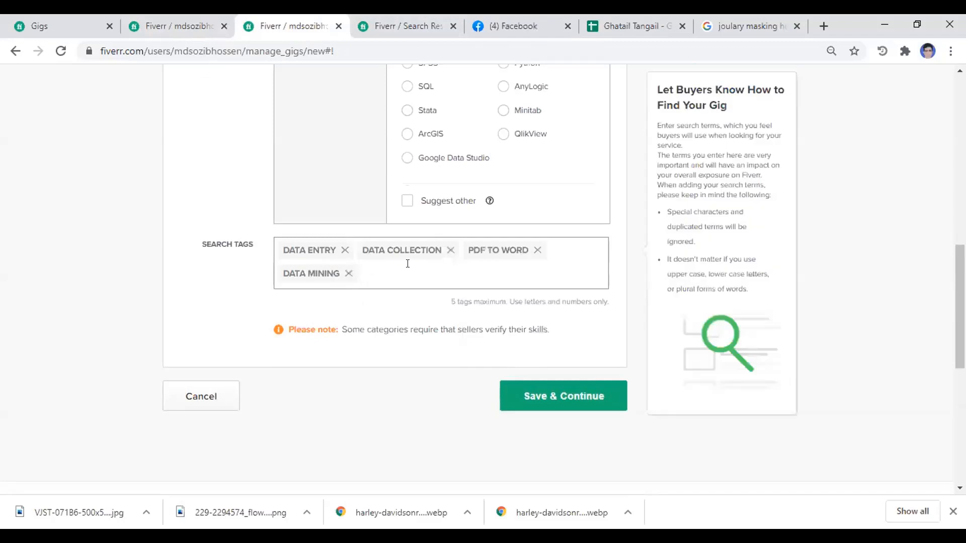
click(407, 264)
text(copy)
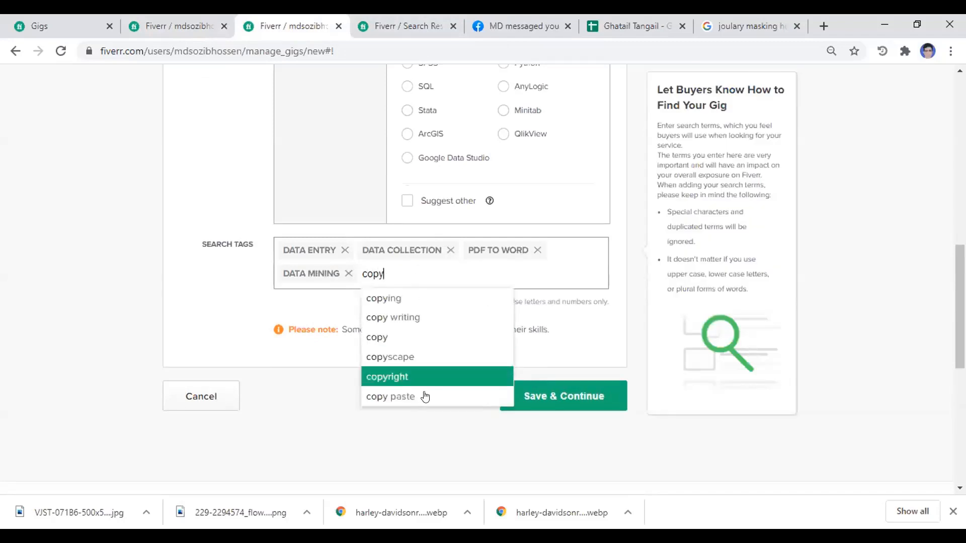
click(425, 397)
Save the overview section of both the new and the existing Gig and continue to pricing.
click(552, 395)
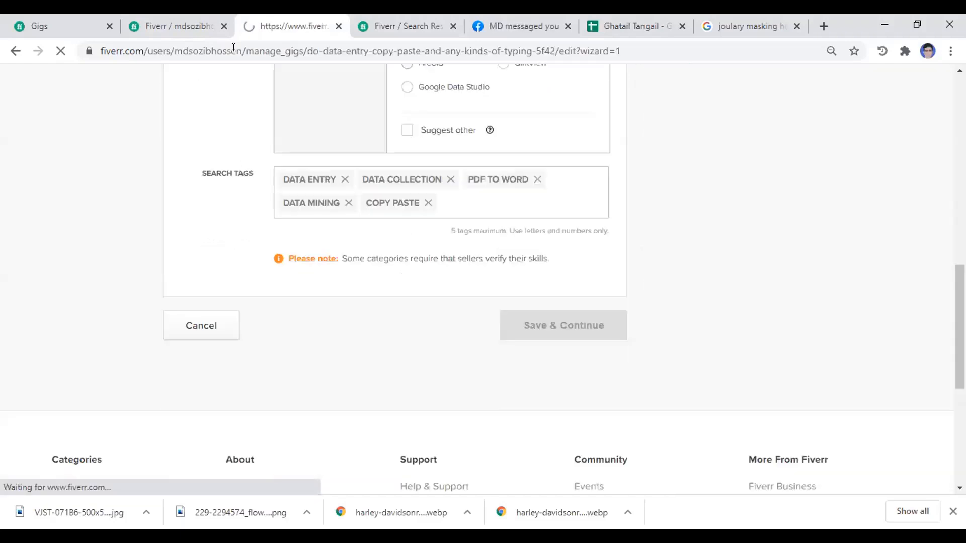
click(553, 418)
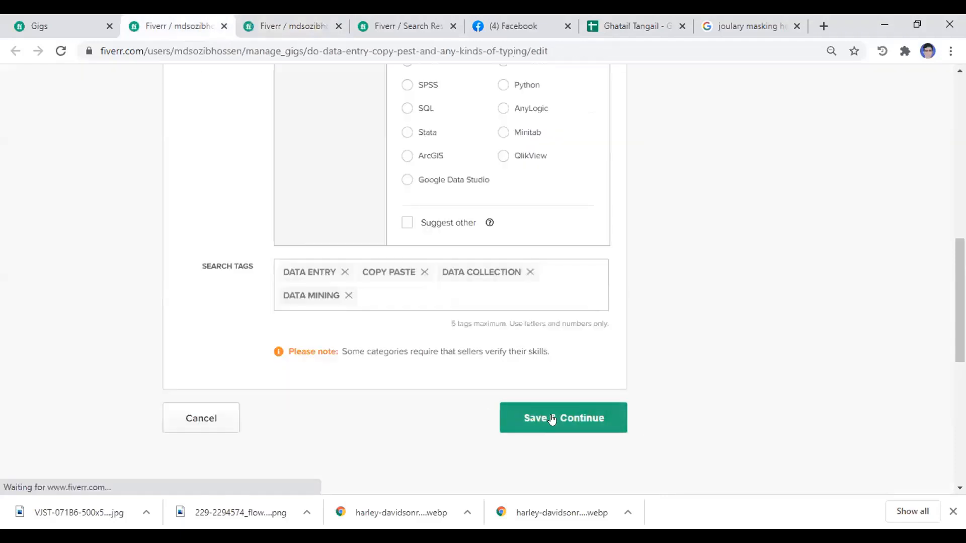
click(301, 20)
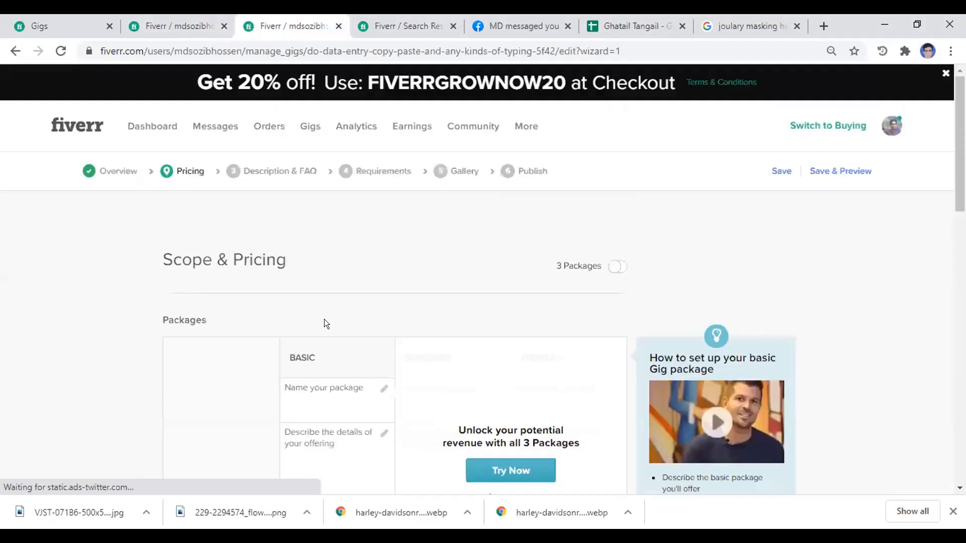
Enable all three packages for the new Gig and bring up the existing Gig's package table for reference.
scroll(324, 306, down, 2)
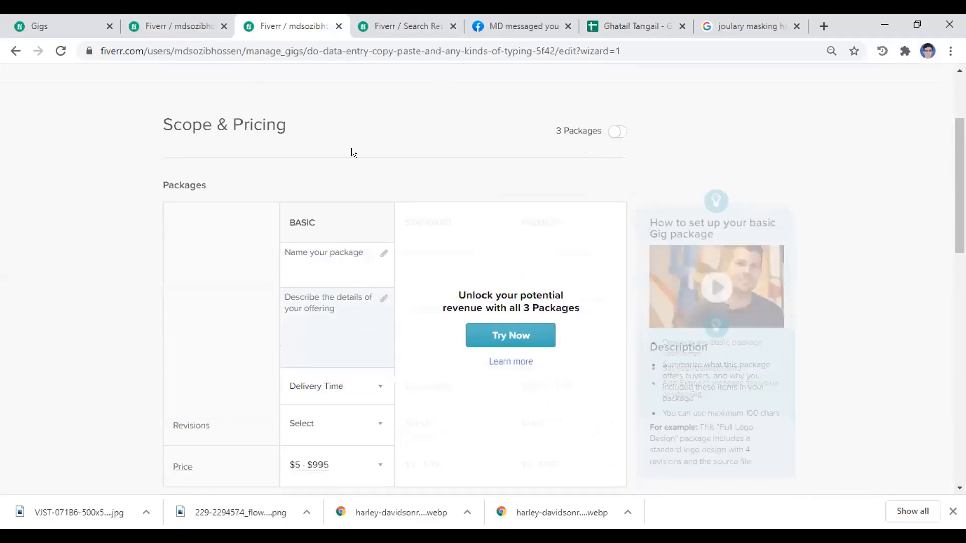
click(479, 321)
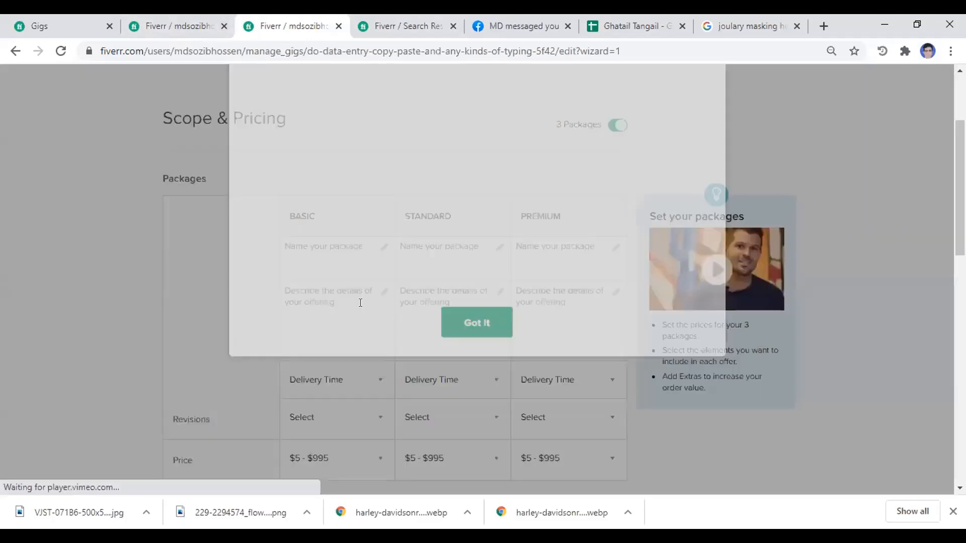
click(177, 25)
scroll(322, 310, down, 3)
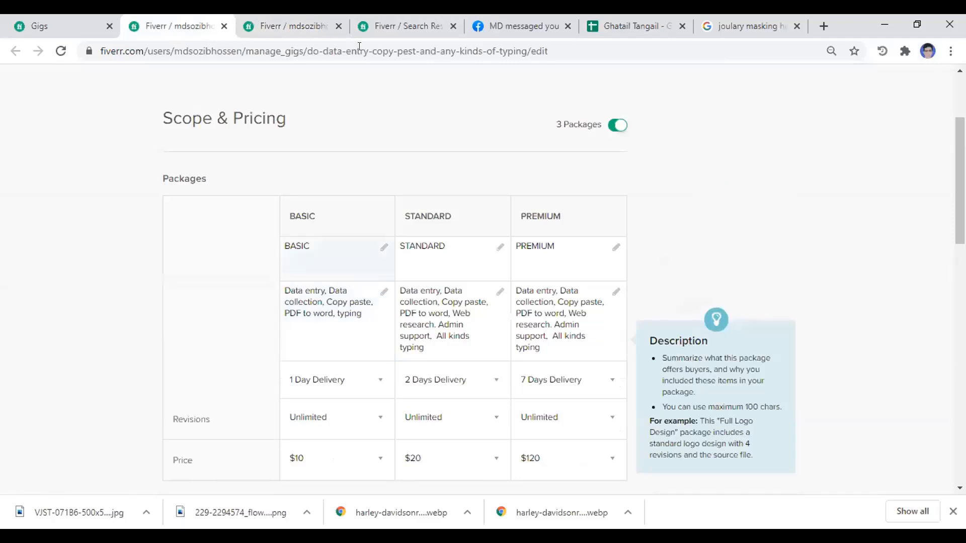
Name the new Gig's three packages Basic, Standard and Premium.
click(280, 21)
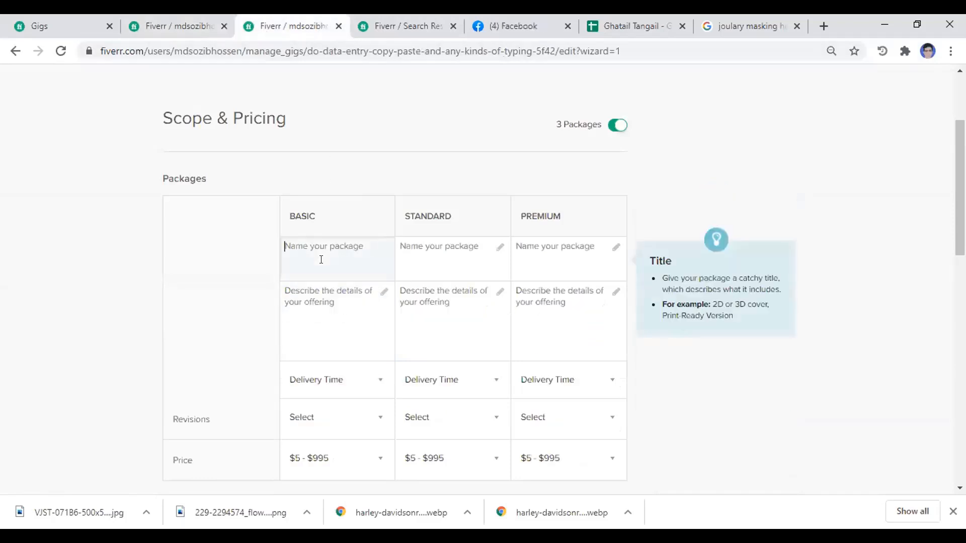
text(Basic)
key(Tab)
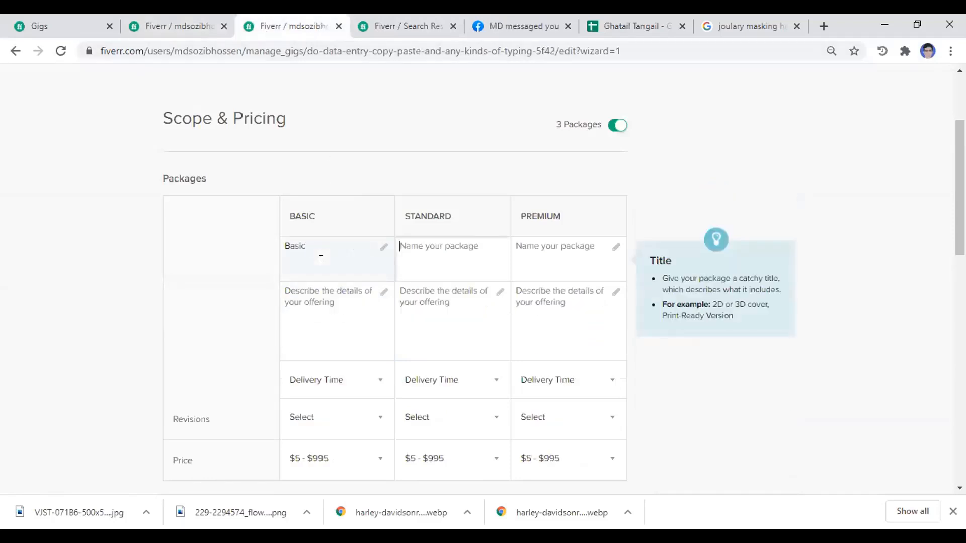
text(Stand)
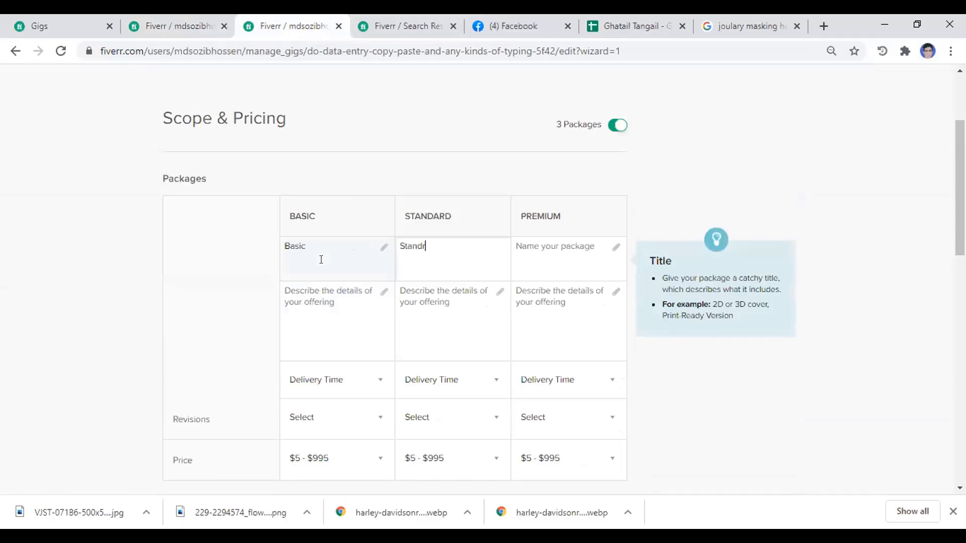
text(ard)
text(Pr)
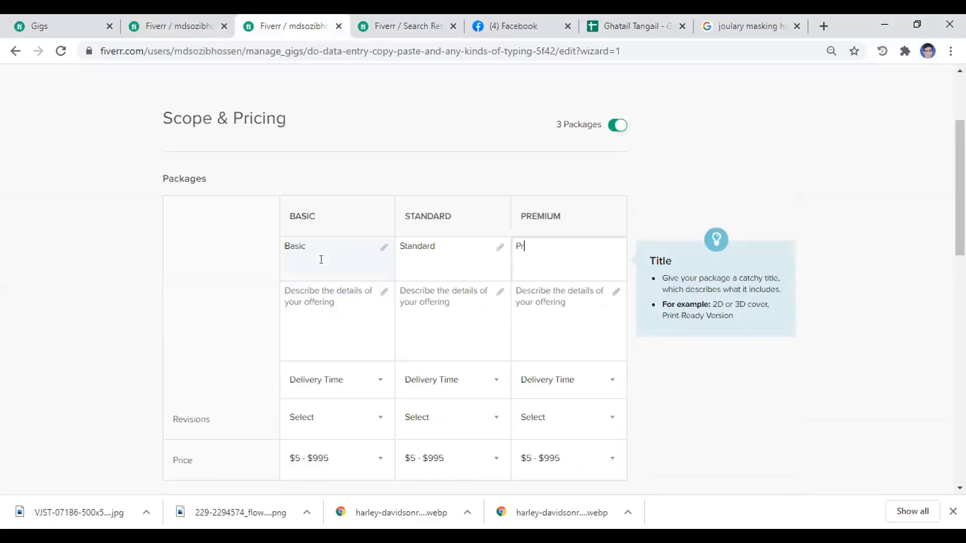
text(emium)
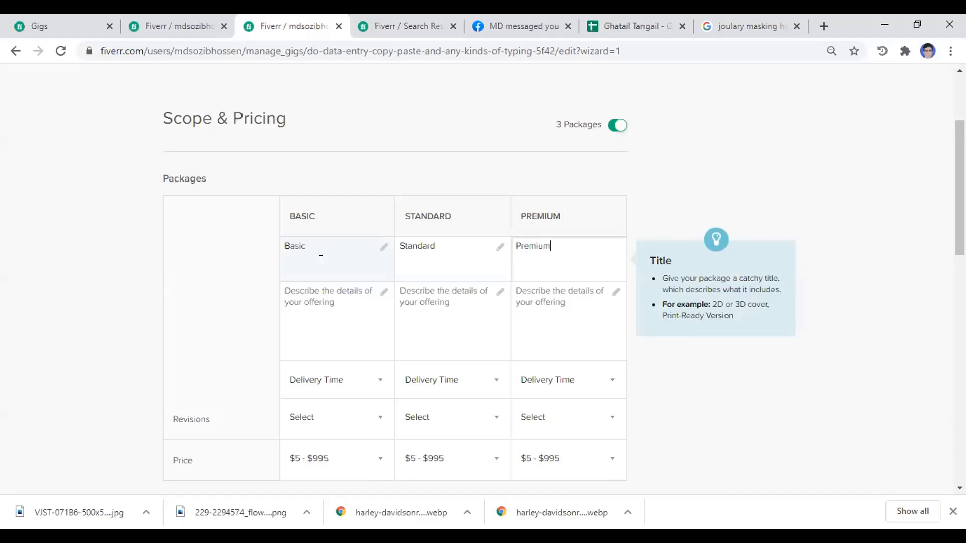
Fill the new Gig's Basic description with the existing Gig's text "Data entry, Data collection, Copy paste, PDF to word, typing".
key(Tab)
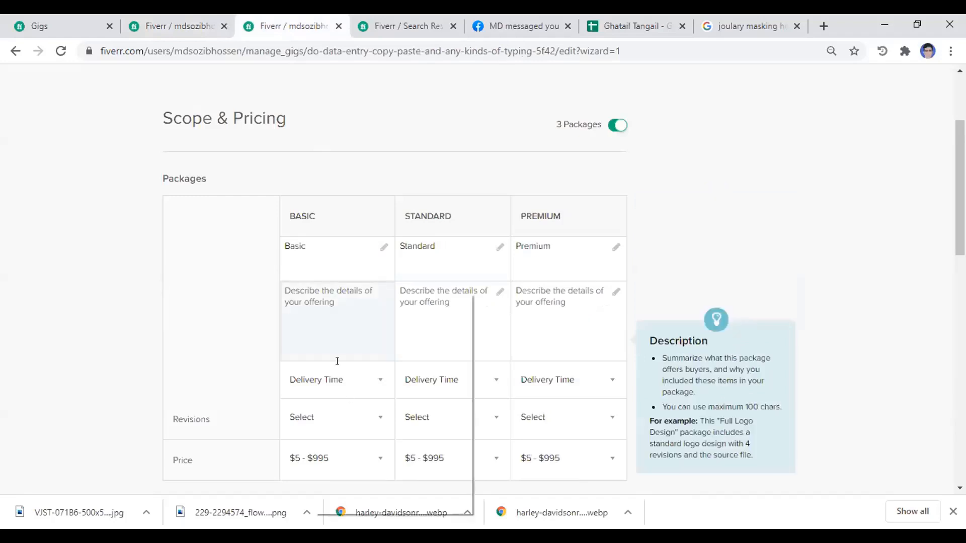
right_click(337, 362)
click(338, 401)
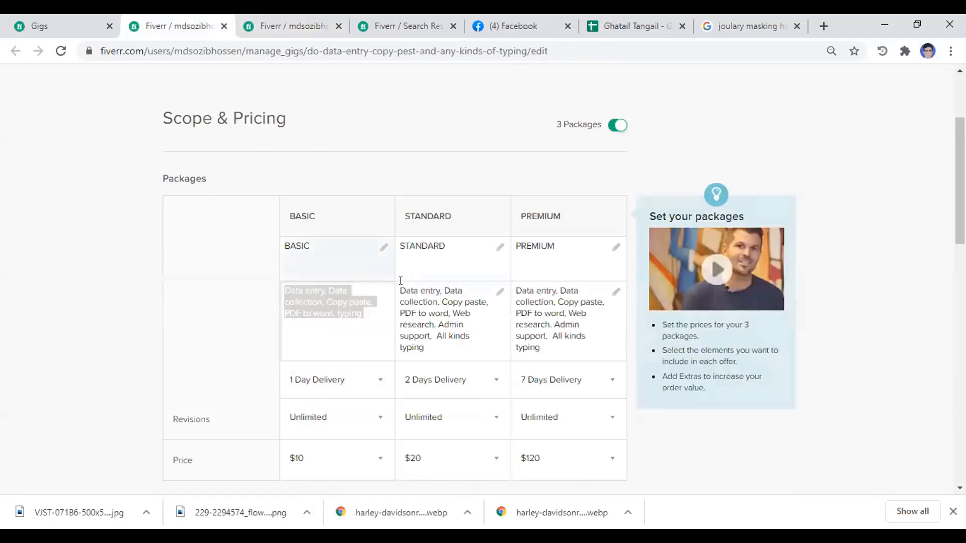
Copy the Standard package description from the existing Gig into the new Gig's Standard package.
click(428, 315)
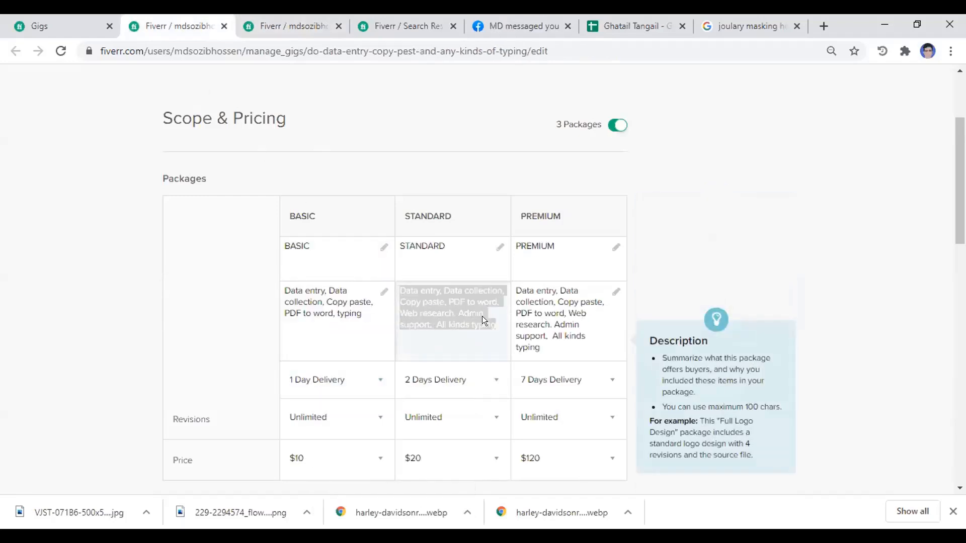
right_click(482, 316)
click(477, 144)
click(290, 27)
click(382, 316)
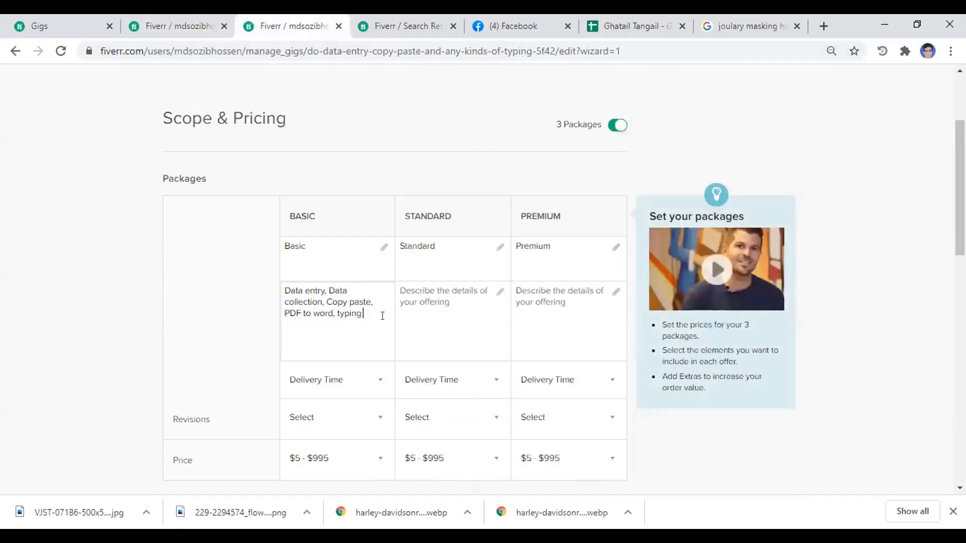
right_click(413, 297)
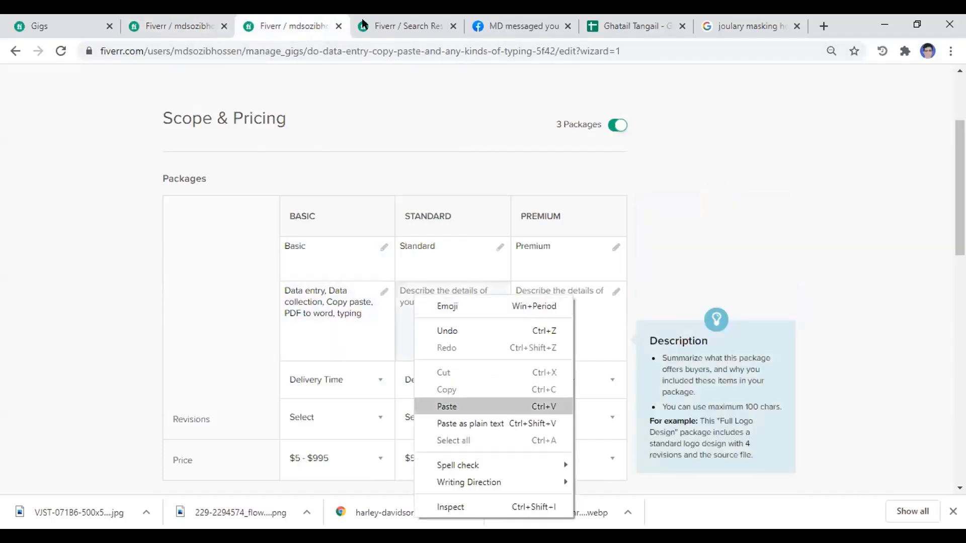
key(Return)
Copy the Premium package description from the existing Gig into the new Gig's Premium package.
click(173, 26)
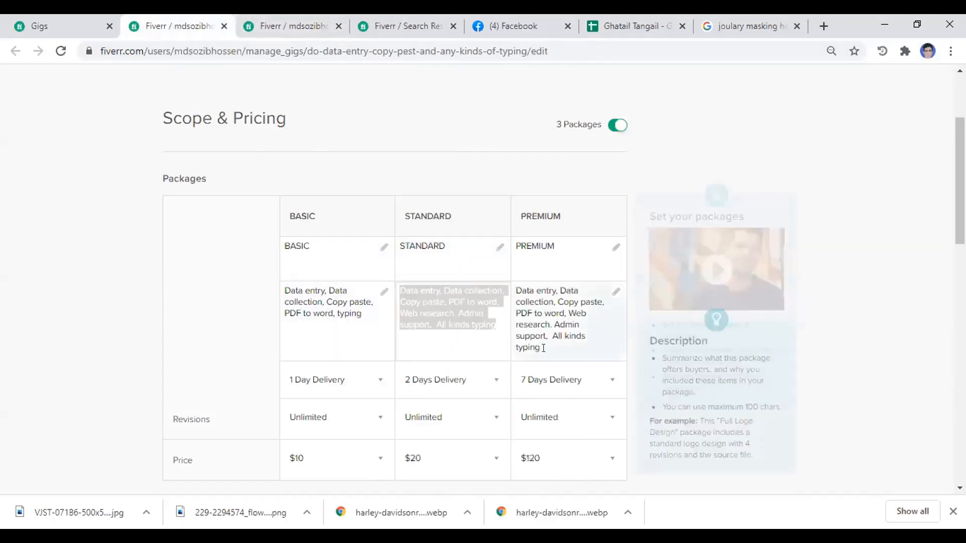
drag(517, 291, 615, 330)
right_click(556, 301)
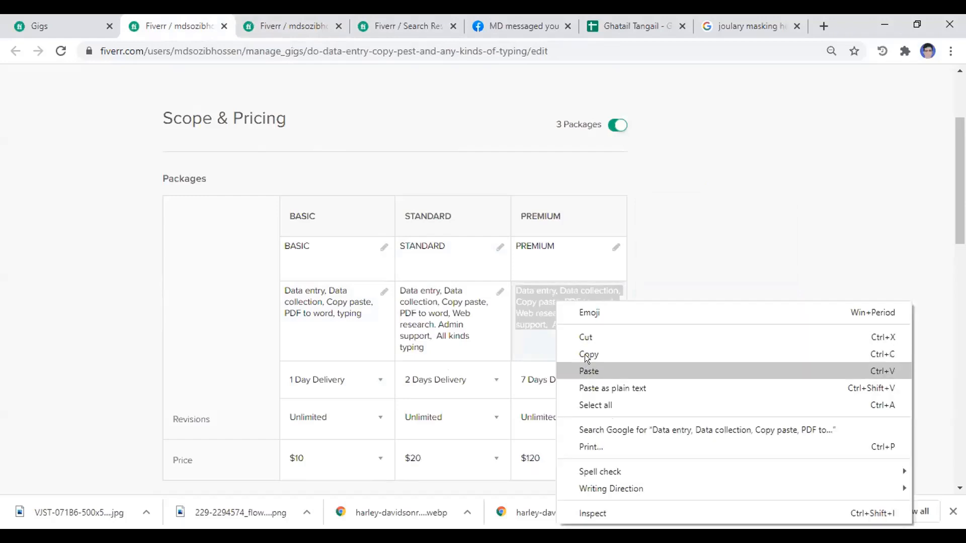
click(585, 354)
click(275, 24)
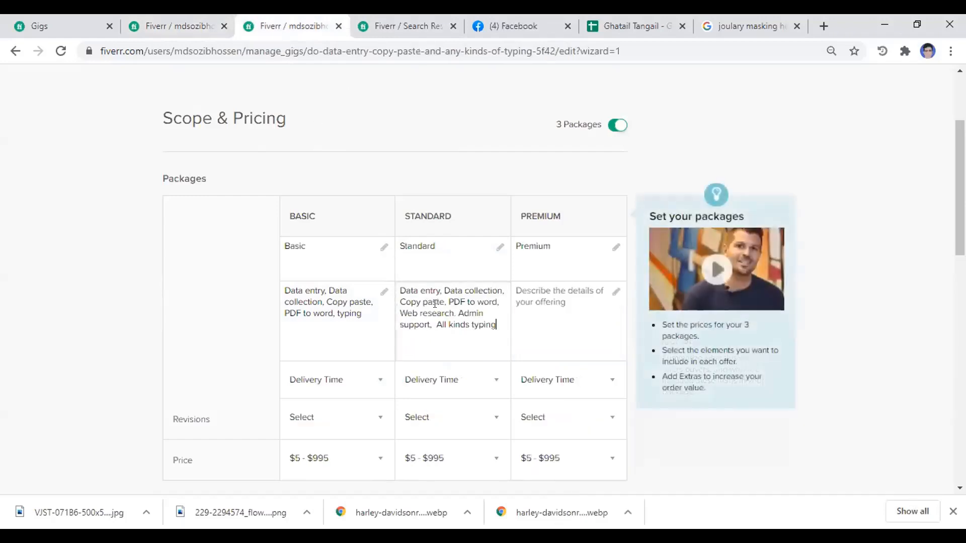
click(538, 308)
right_click(539, 307)
click(572, 196)
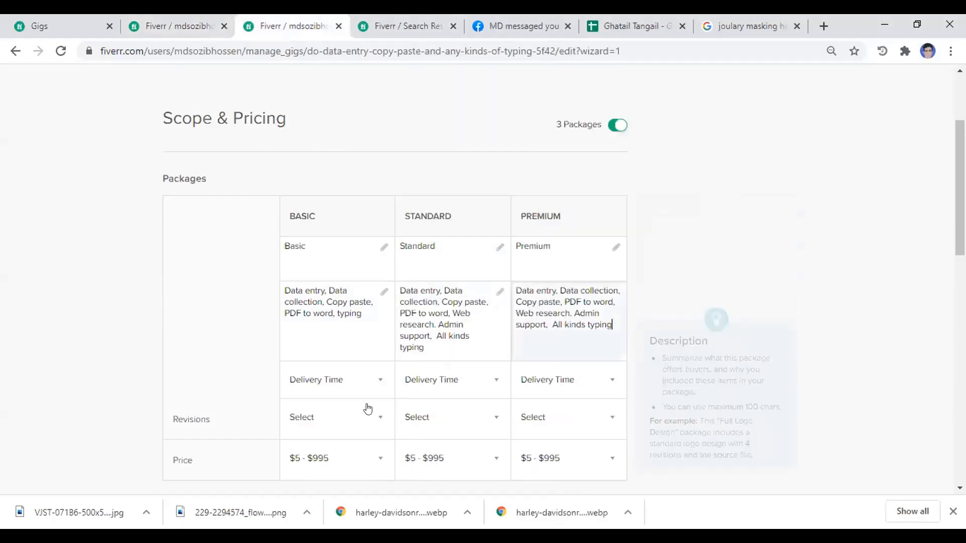
Set the new Gig's delivery times to 1 day for Basic, 2 days for Standard and 7 days for Premium.
scroll(368, 409, down, 4)
click(338, 197)
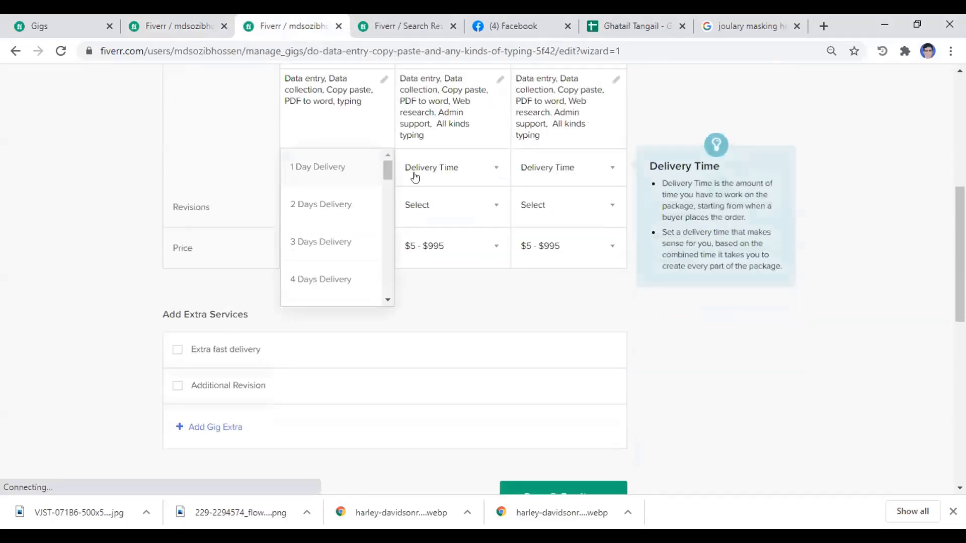
click(415, 175)
click(492, 167)
click(442, 207)
click(562, 176)
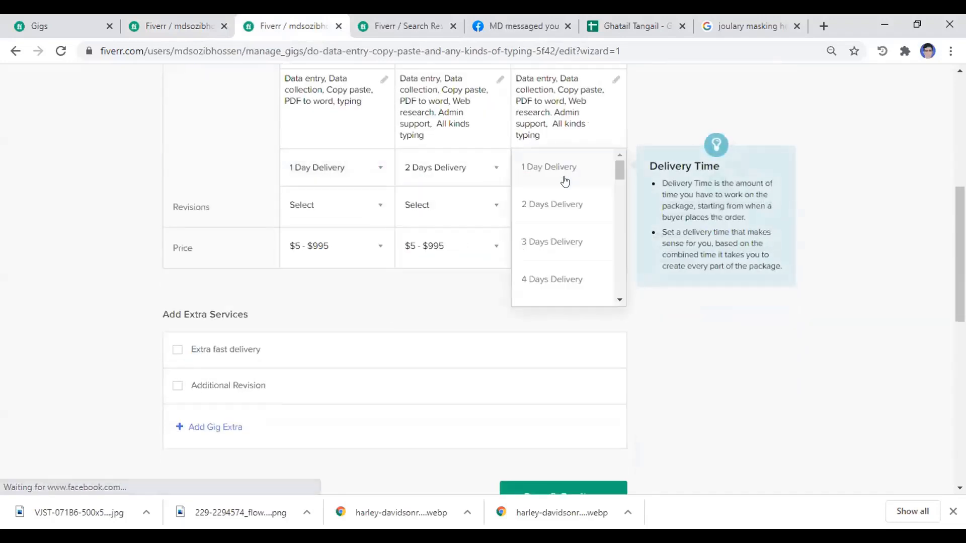
scroll(539, 267, down, 5)
scroll(537, 226, up, 3)
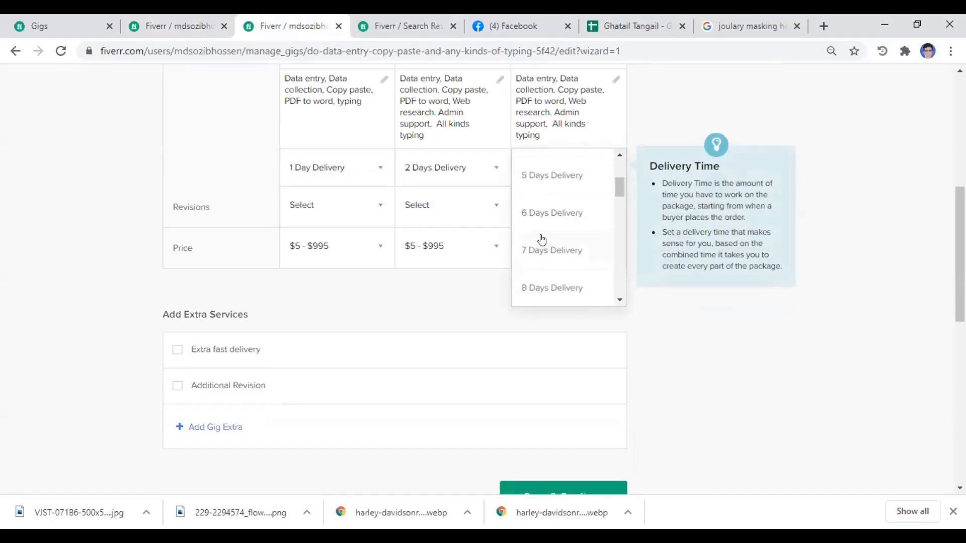
click(539, 248)
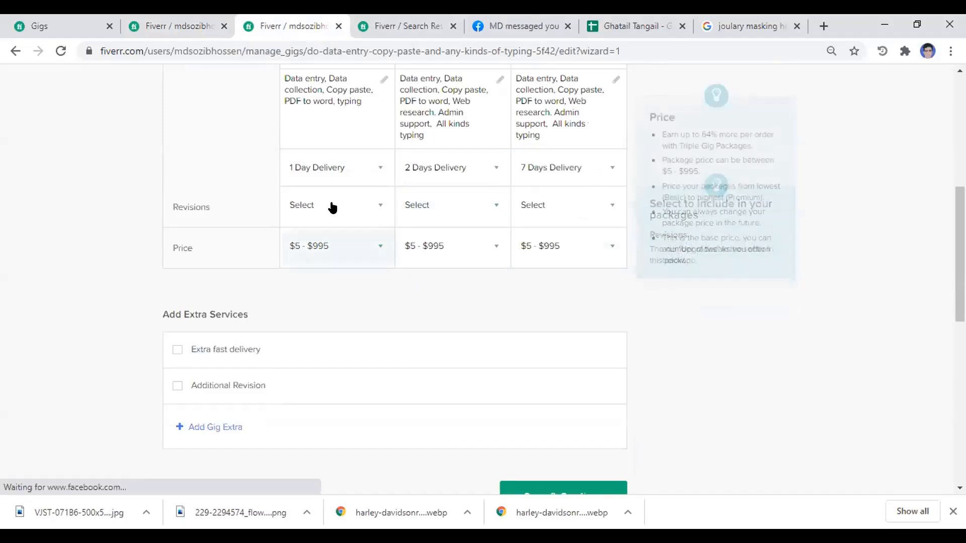
Set the revisions to Unlimited for the new Gig's Basic, Standard and Premium packages.
click(356, 207)
scroll(323, 307, down, 5)
scroll(319, 291, down, 2)
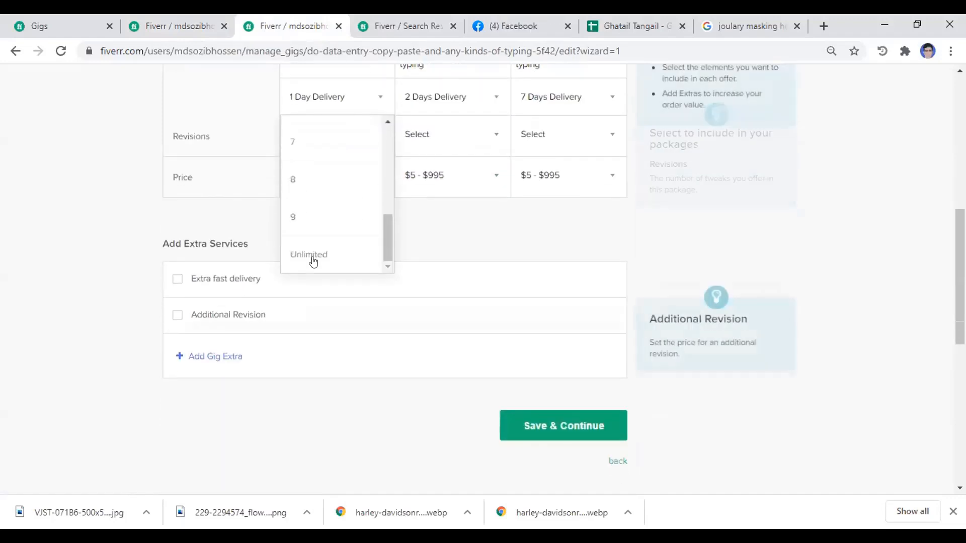
click(313, 253)
click(444, 136)
scroll(434, 259, down, 5)
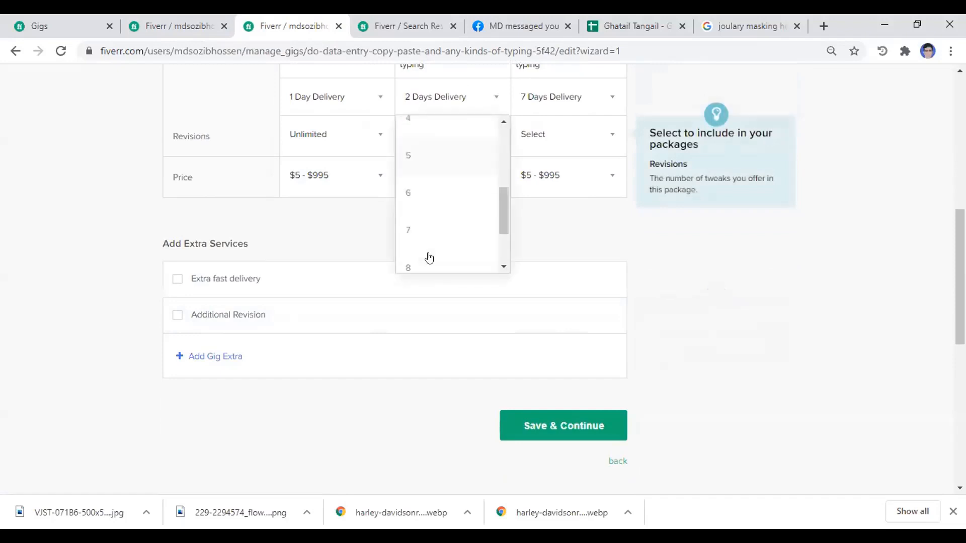
click(427, 255)
click(552, 134)
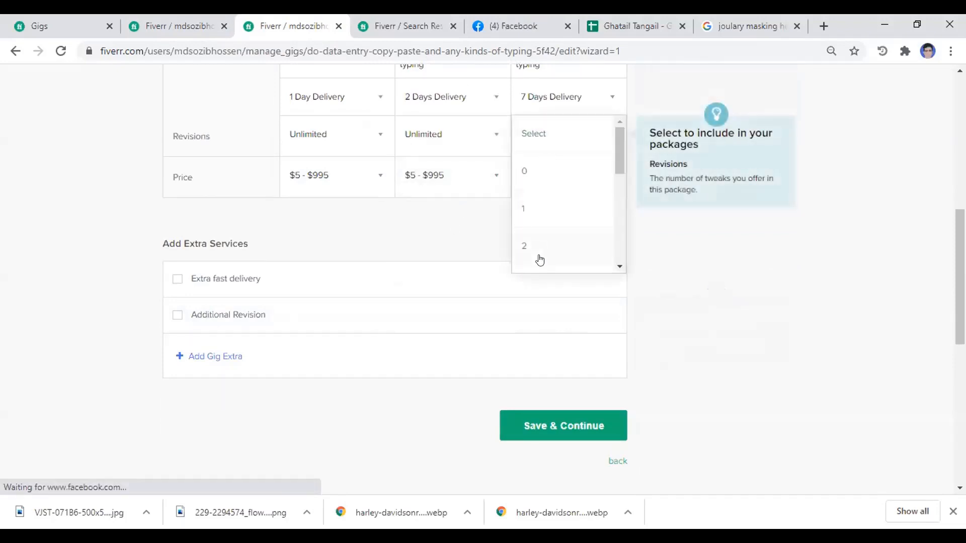
scroll(537, 259, down, 5)
click(537, 253)
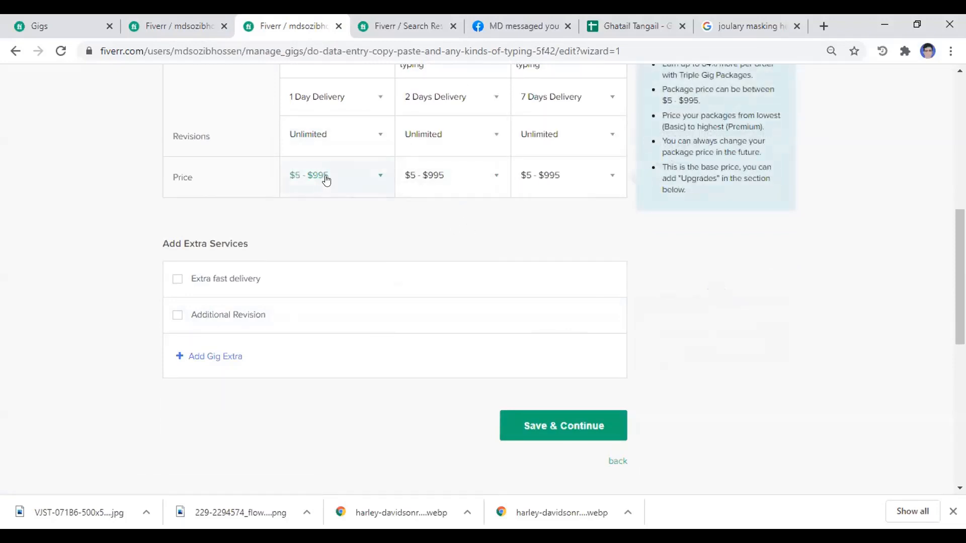
Price the new Gig's Basic, Standard and Premium packages at $10, $20 and $120, and bring up the existing Gig for reference.
click(326, 180)
click(303, 227)
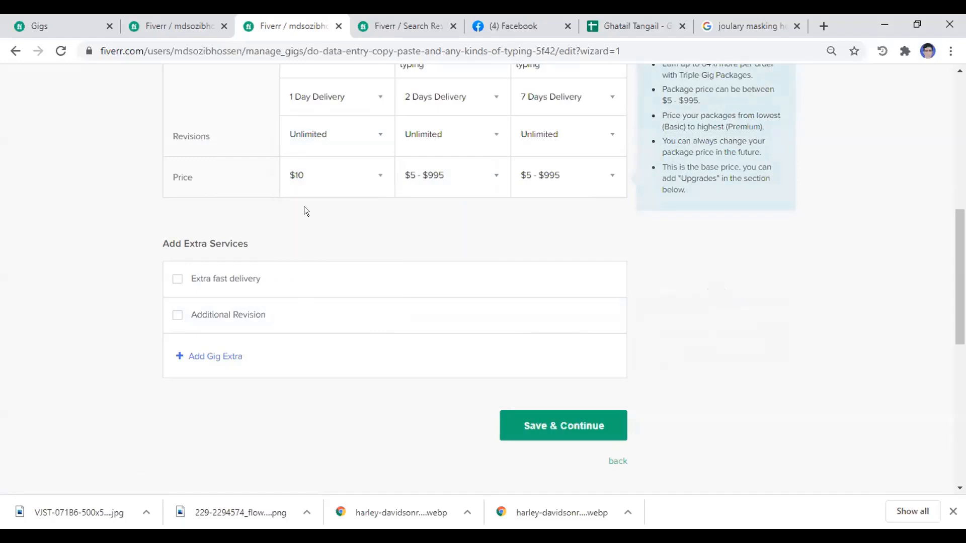
click(446, 174)
click(429, 285)
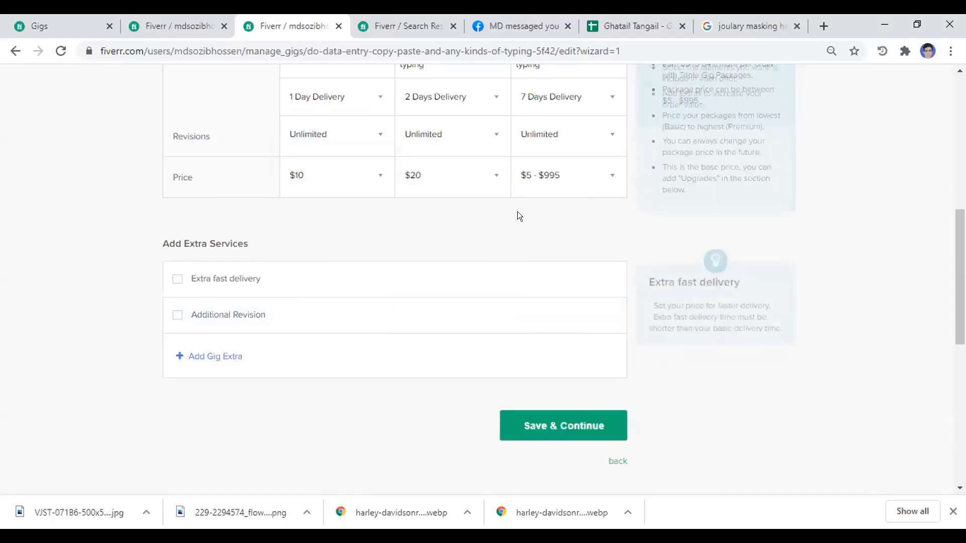
click(544, 187)
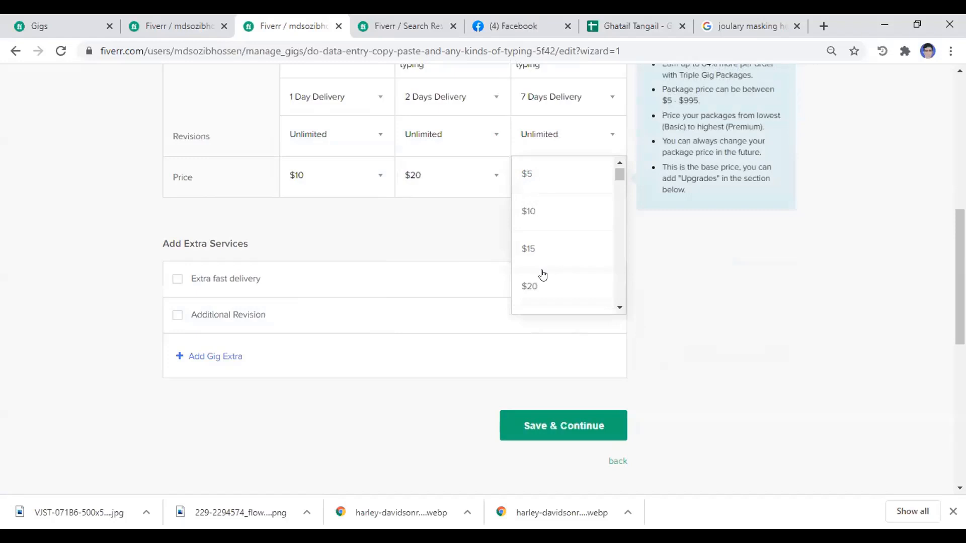
scroll(542, 275, down, 20)
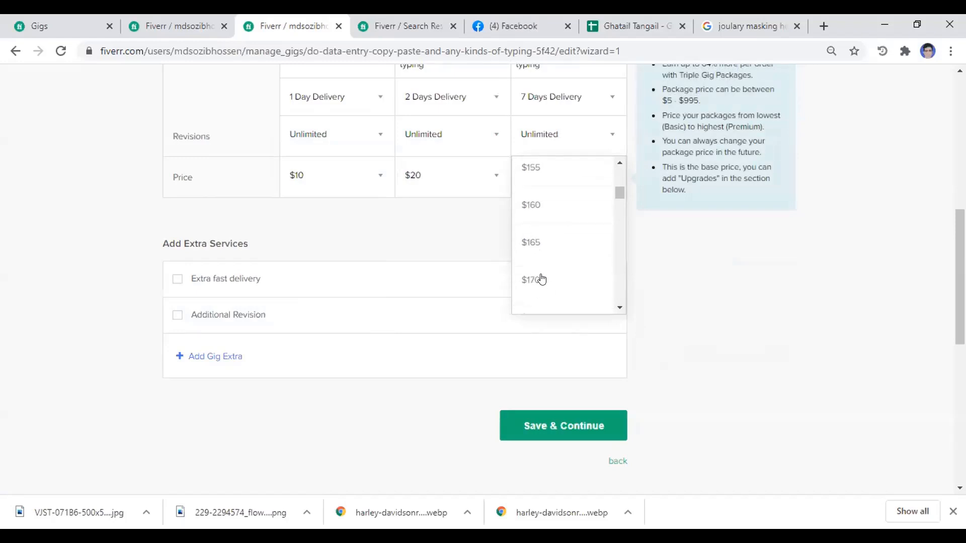
scroll(538, 191, up, 5)
click(536, 191)
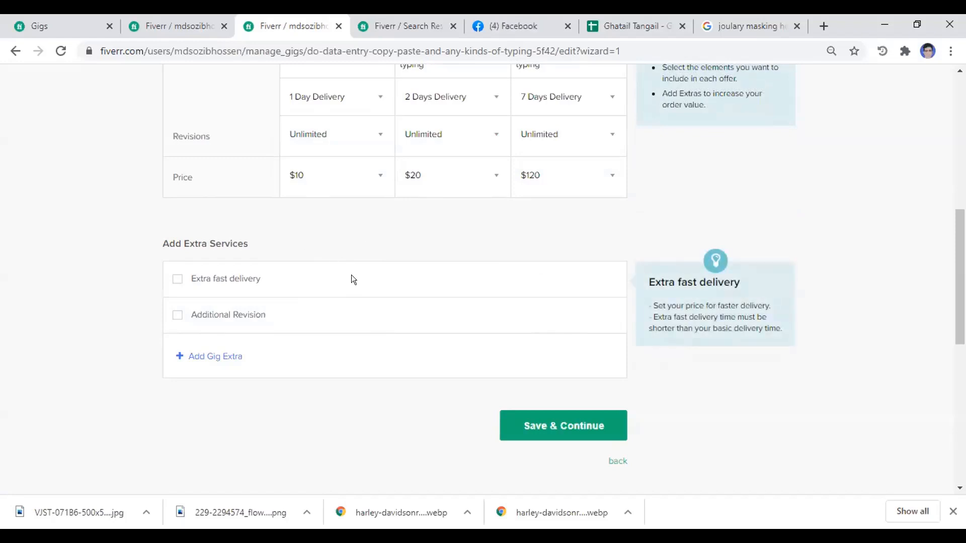
scroll(351, 282, up, 3)
click(178, 32)
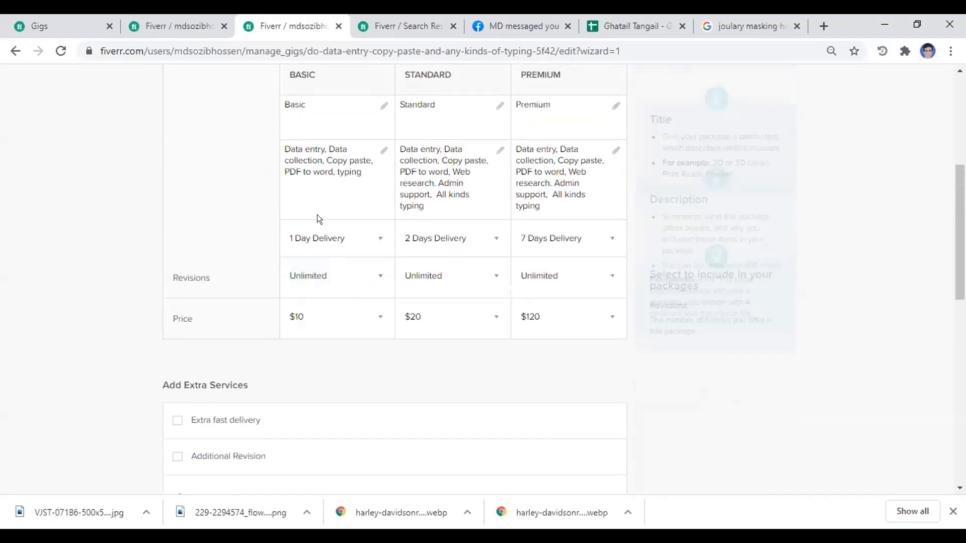
Compare the new gig's packages and extra services with those of the existing data entry gig.
scroll(483, 299, down, 3)
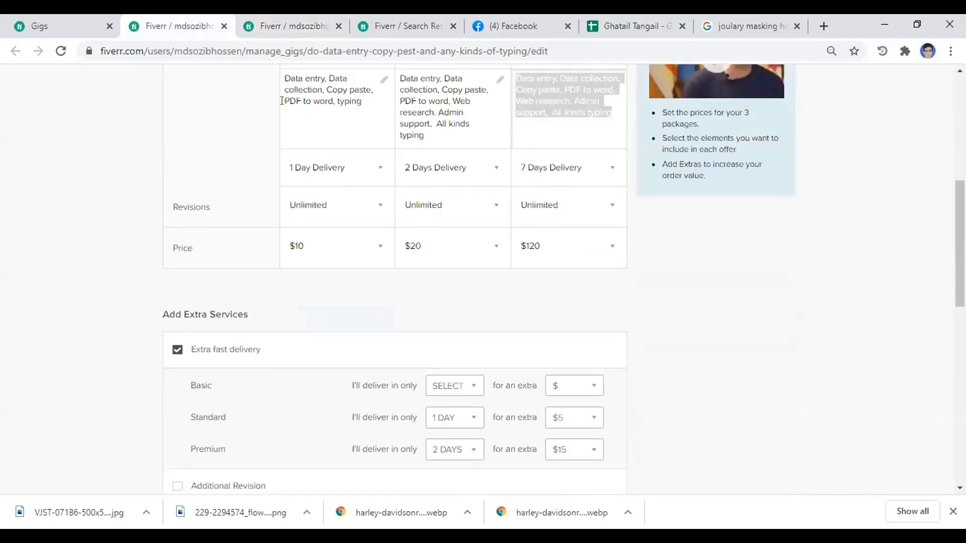
scroll(324, 161, up, 1)
scroll(324, 155, up, 3)
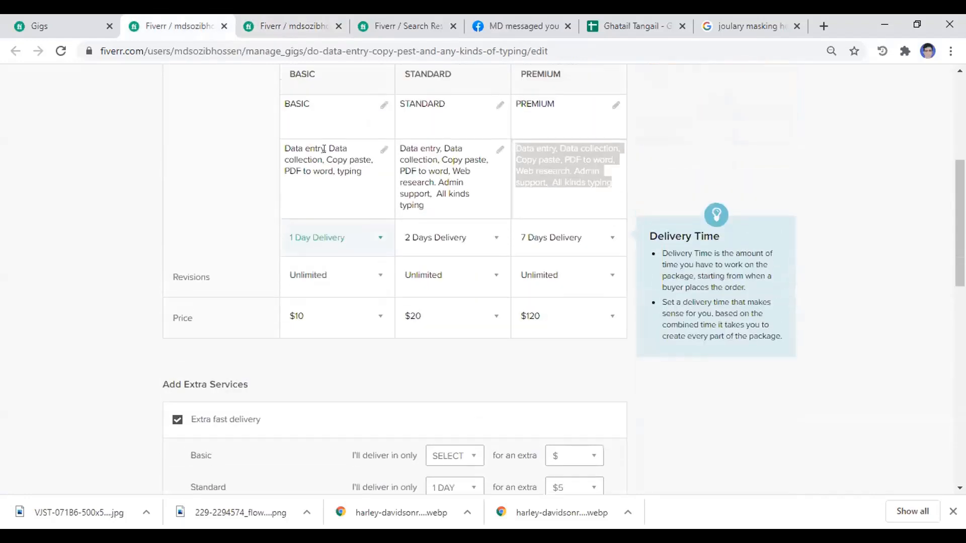
click(271, 21)
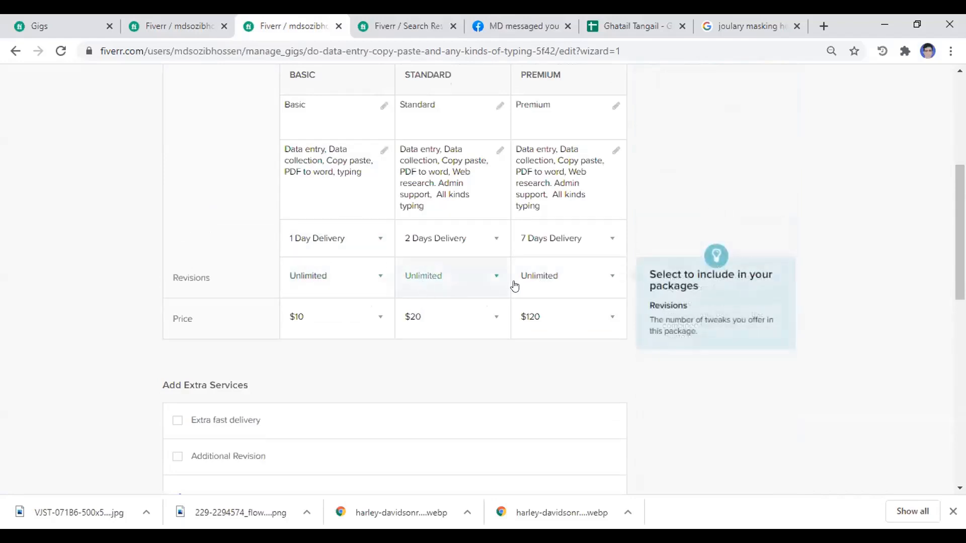
Enable extra fast delivery on the new gig and offer the Standard package in 1 day for an extra $5.
scroll(439, 292, down, 3)
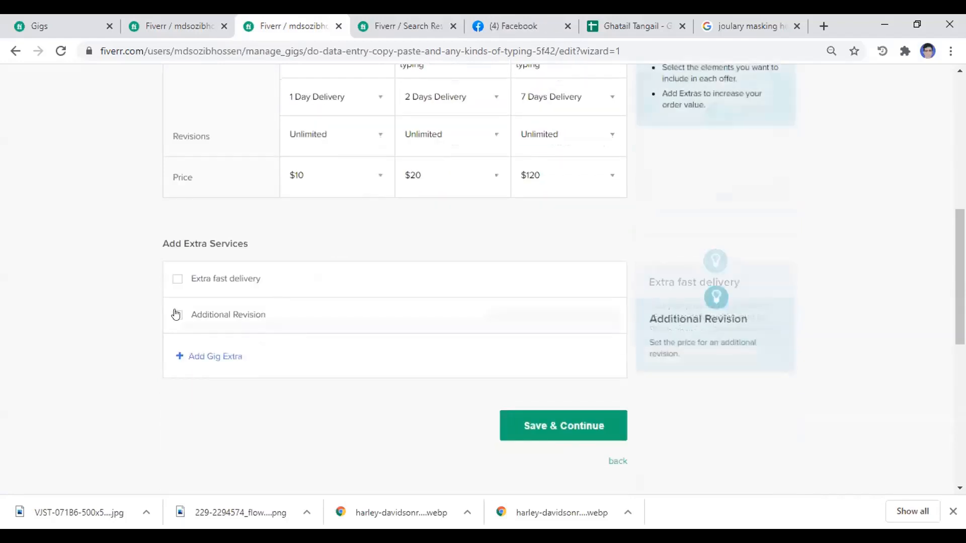
click(176, 280)
click(461, 347)
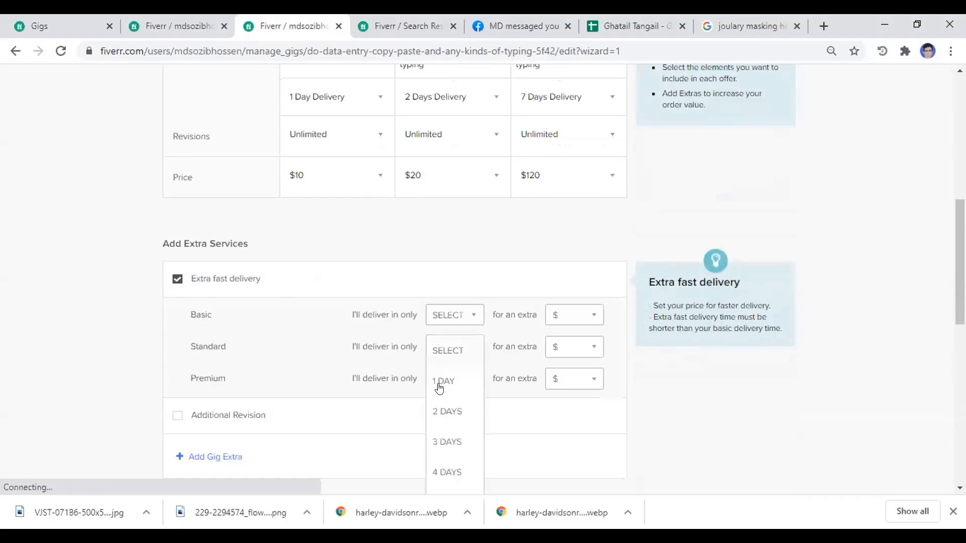
click(439, 387)
click(564, 350)
click(559, 381)
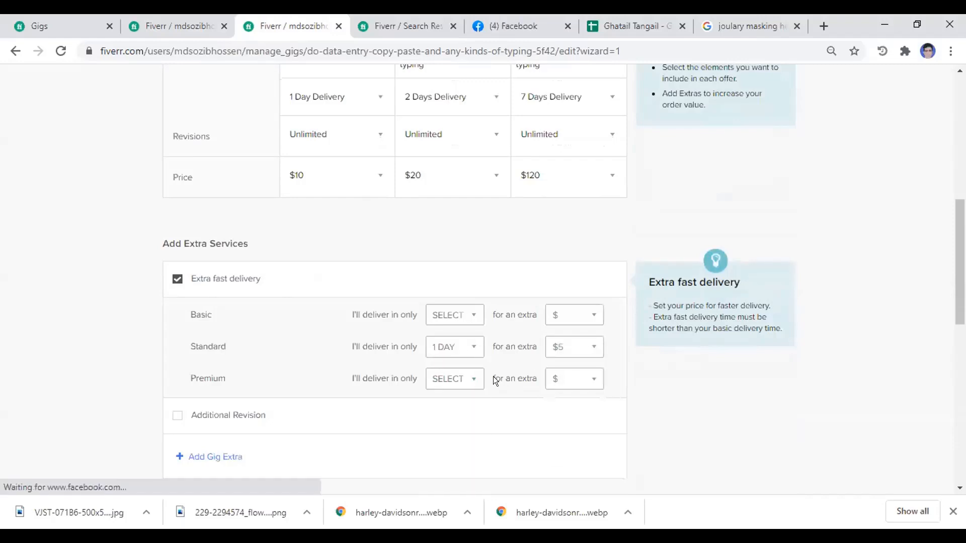
Offer Premium extra fast delivery in 2 days for an extra $15.
click(464, 377)
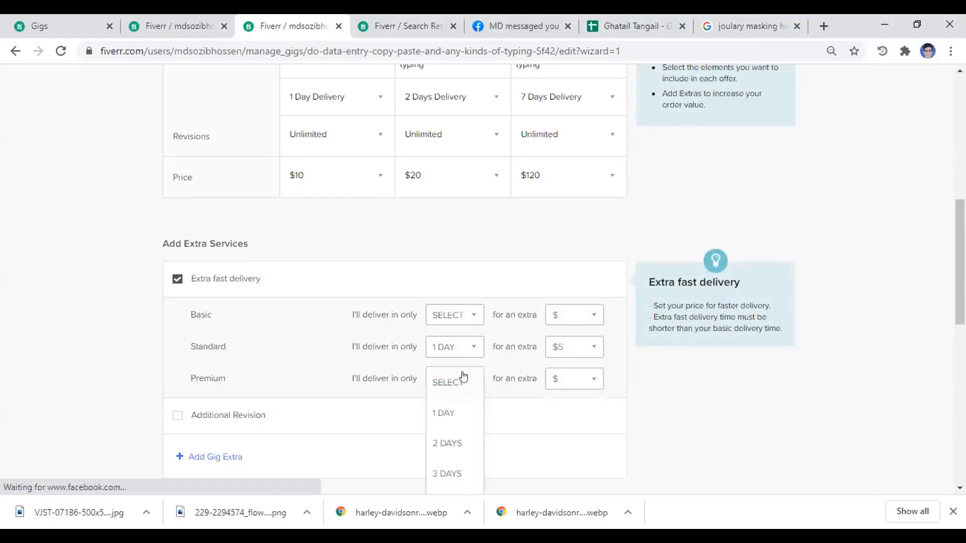
click(447, 441)
click(560, 378)
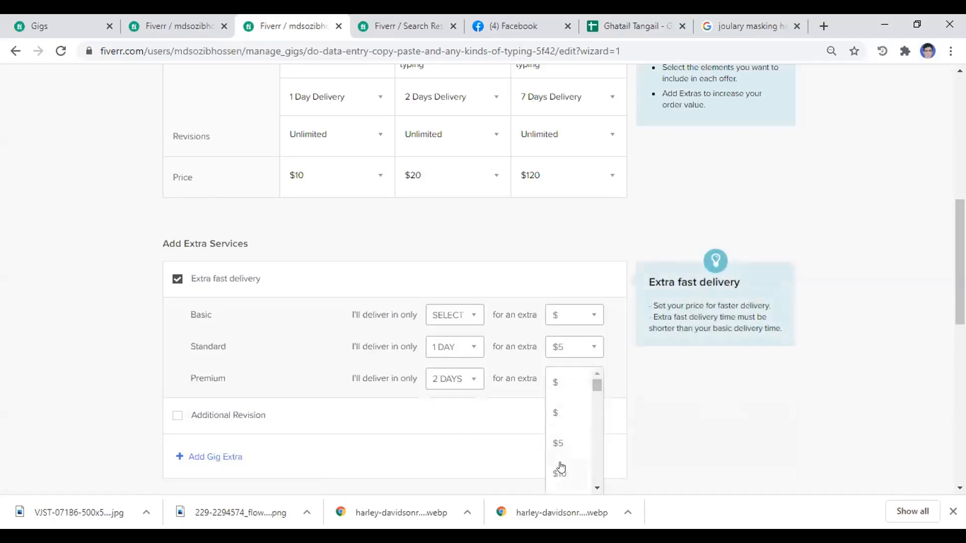
scroll(559, 467, down, 1)
click(558, 433)
scroll(445, 328, up, 2)
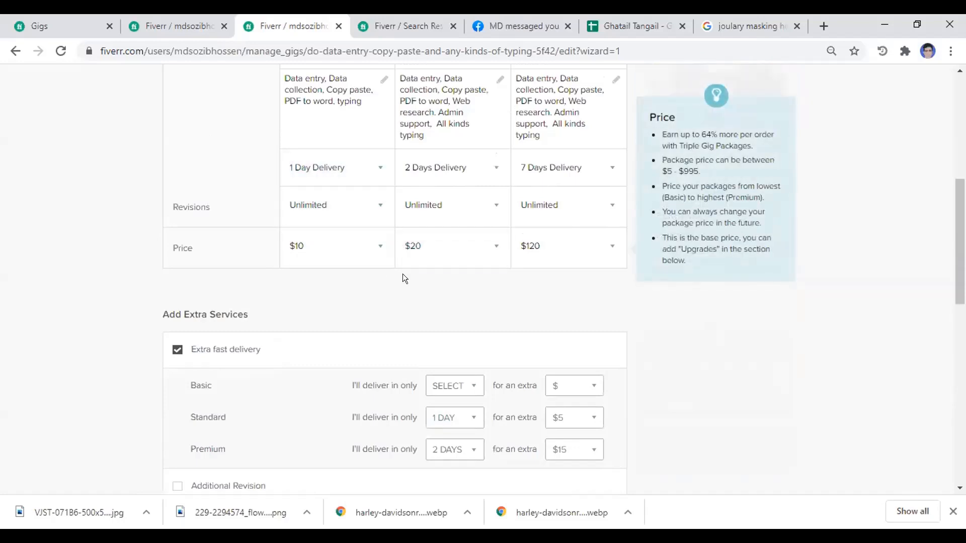
Set the Premium extra fast delivery price to $10.
scroll(414, 285, down, 3)
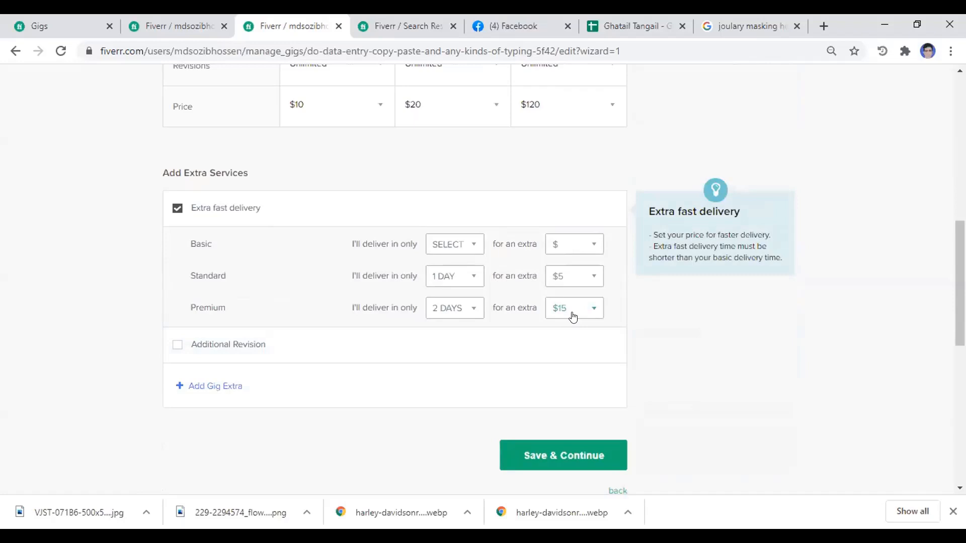
click(572, 317)
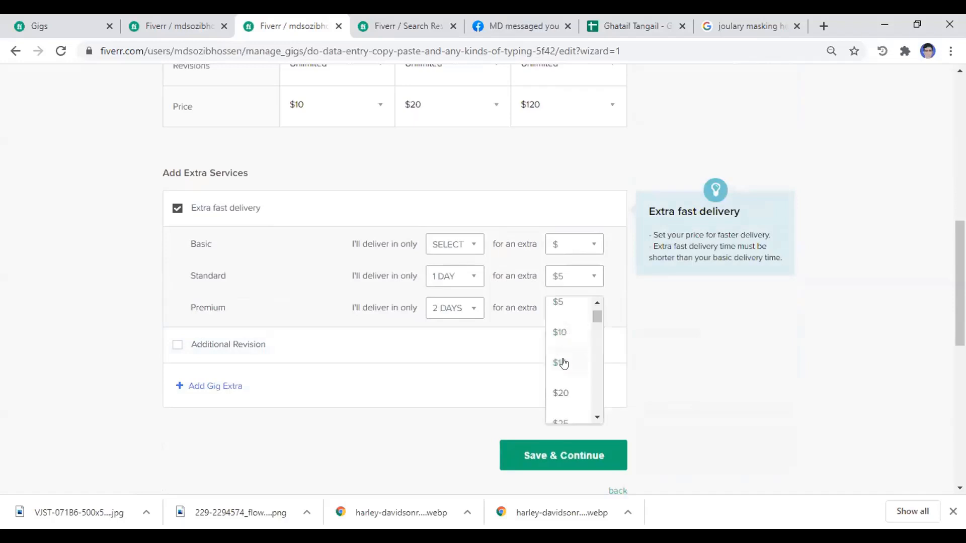
click(560, 327)
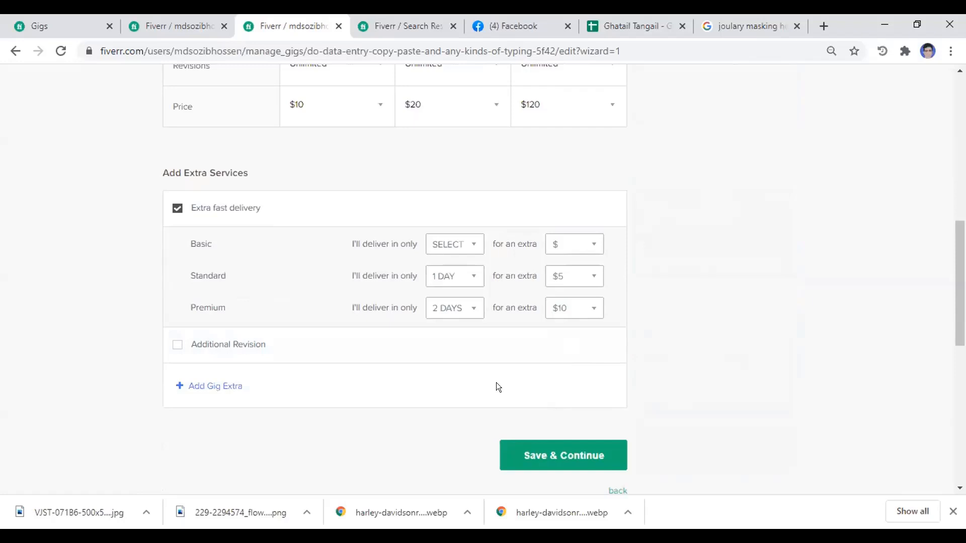
Set the Premium extra fast delivery price to $30, then save the pricing and continue to Description & FAQ.
scroll(496, 383, up, 3)
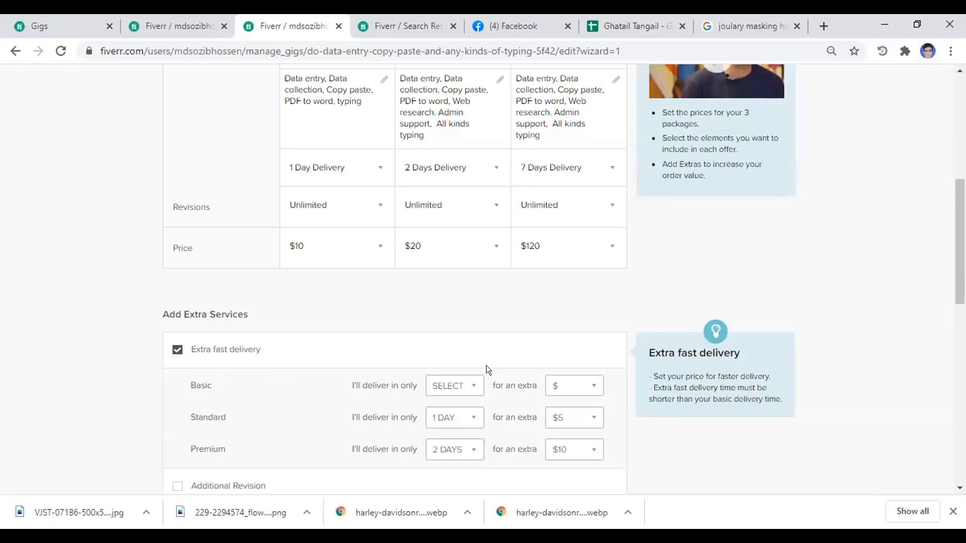
click(594, 450)
scroll(560, 483, down, 1)
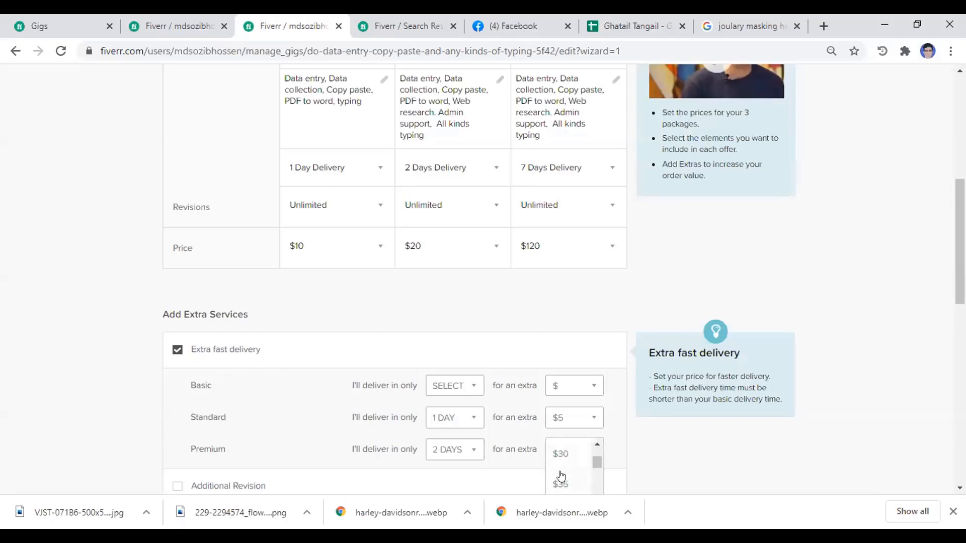
click(561, 452)
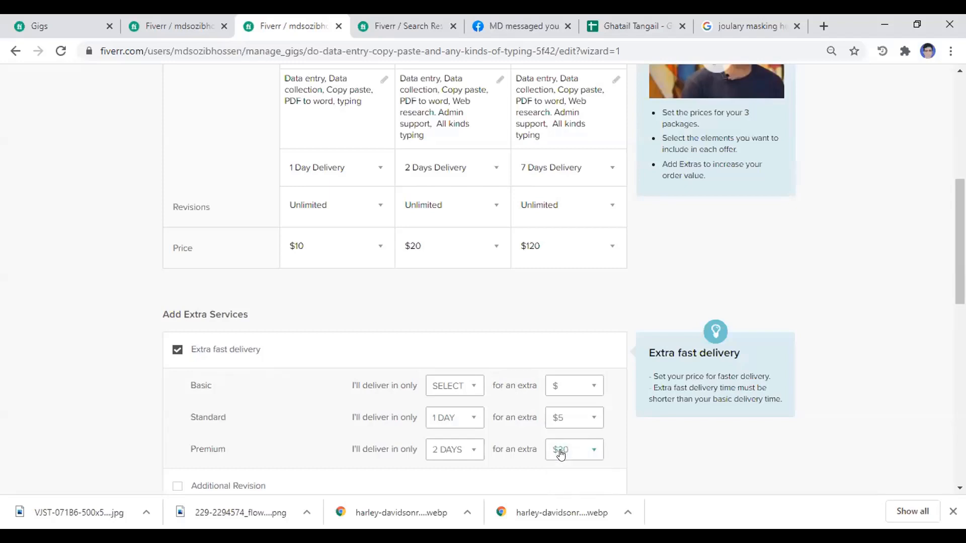
scroll(448, 423, down, 4)
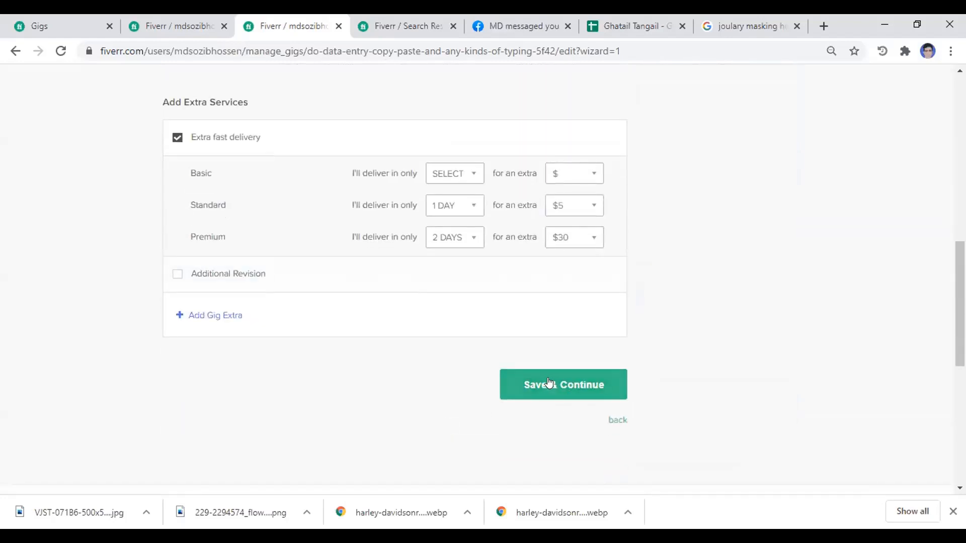
click(548, 384)
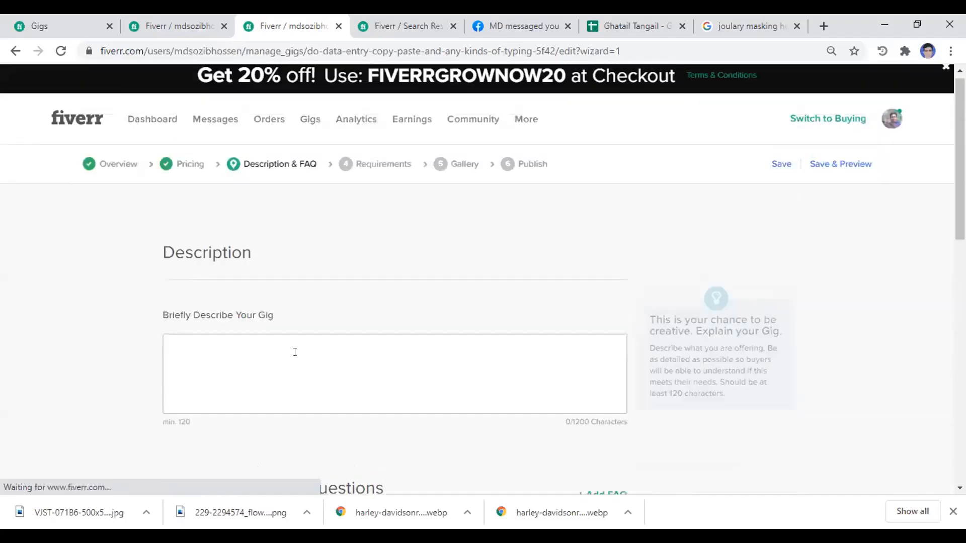
Return to the existing gig and save its pricing page to continue to its Description & FAQ.
click(171, 26)
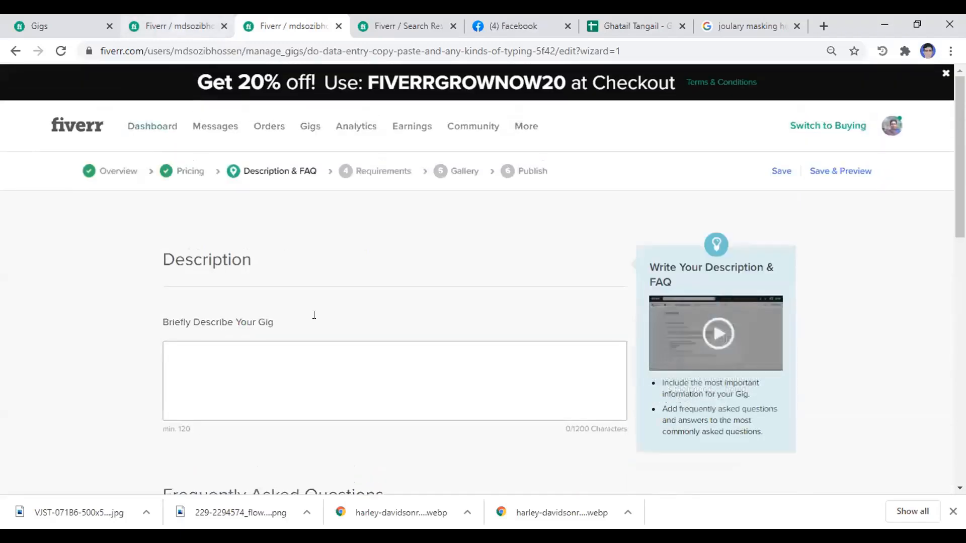
scroll(543, 402, down, 8)
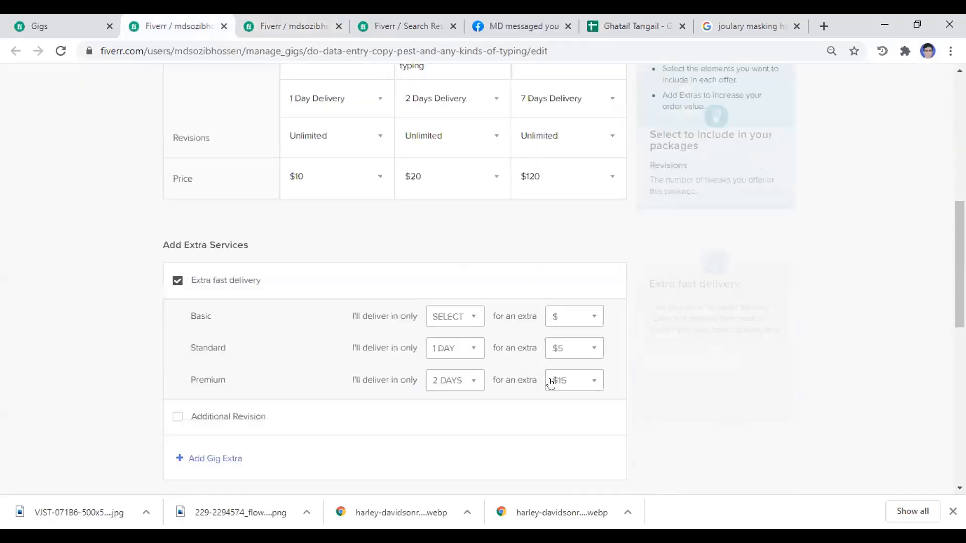
click(551, 383)
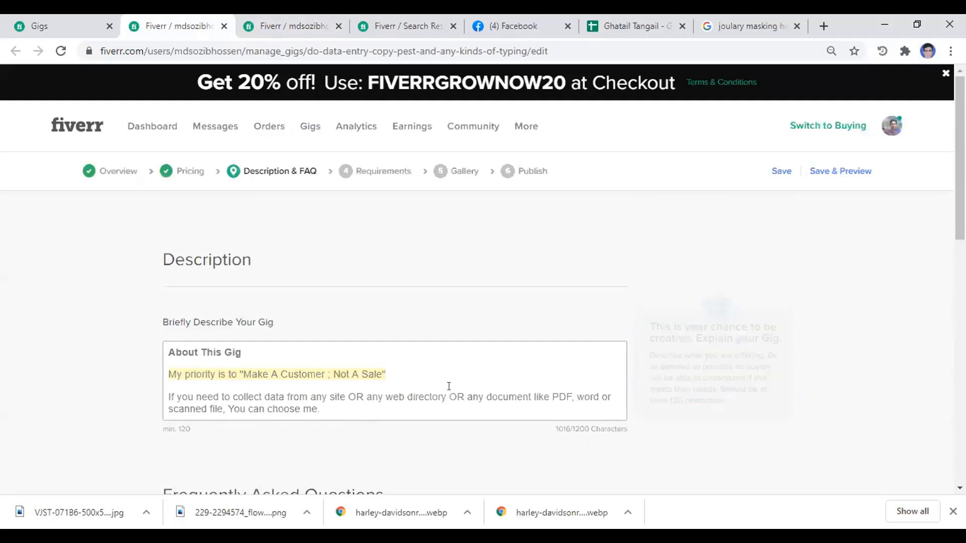
Select and copy the existing gig's entire description text.
click(392, 362)
scroll(270, 367, down, 5)
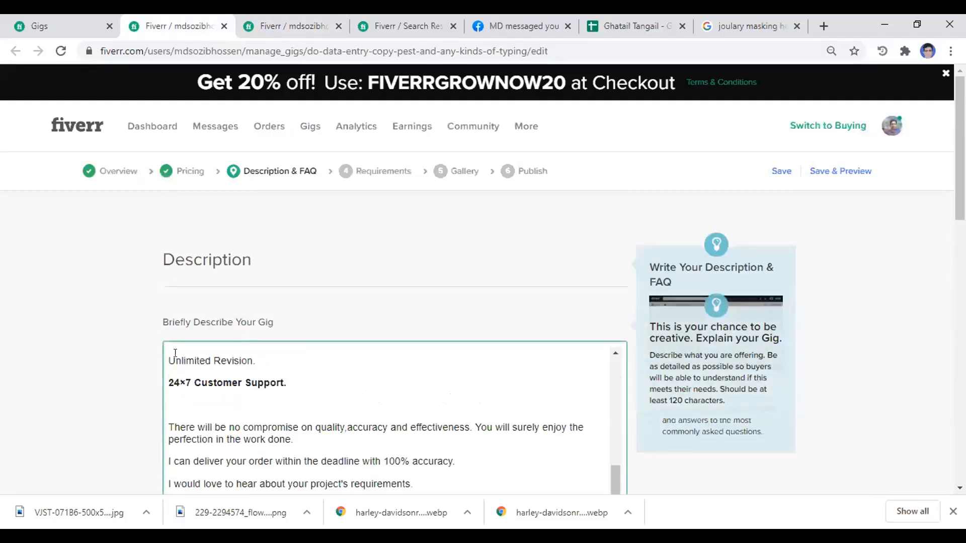
scroll(199, 376, up, 6)
key(ctrl+a)
scroll(199, 376, down, 10)
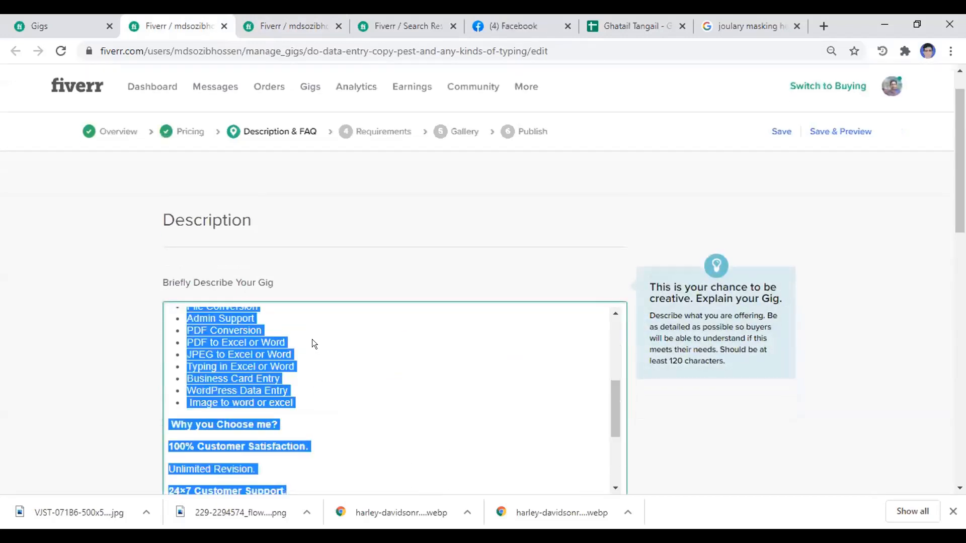
scroll(222, 261, up, 5)
scroll(234, 336, up, 5)
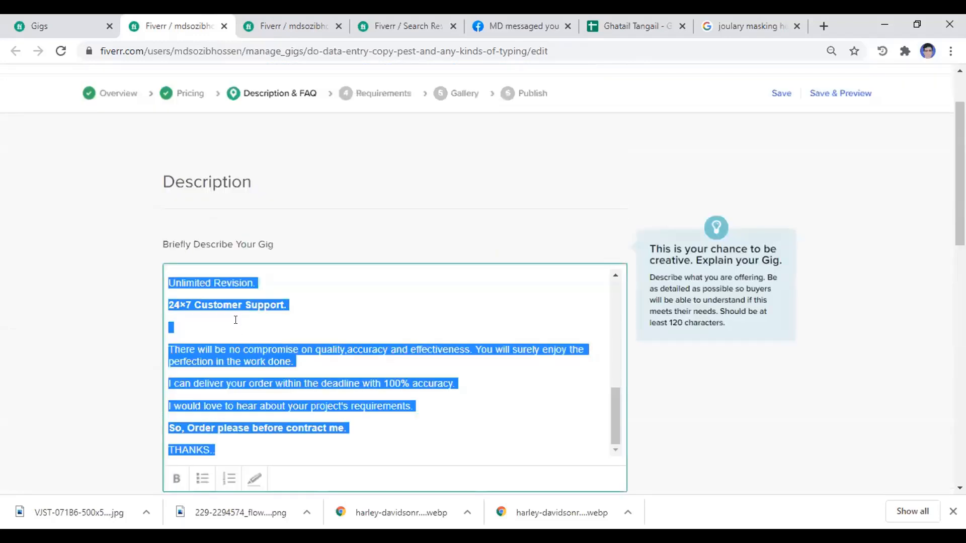
Paste the copied text into the new gig's empty description.
click(291, 23)
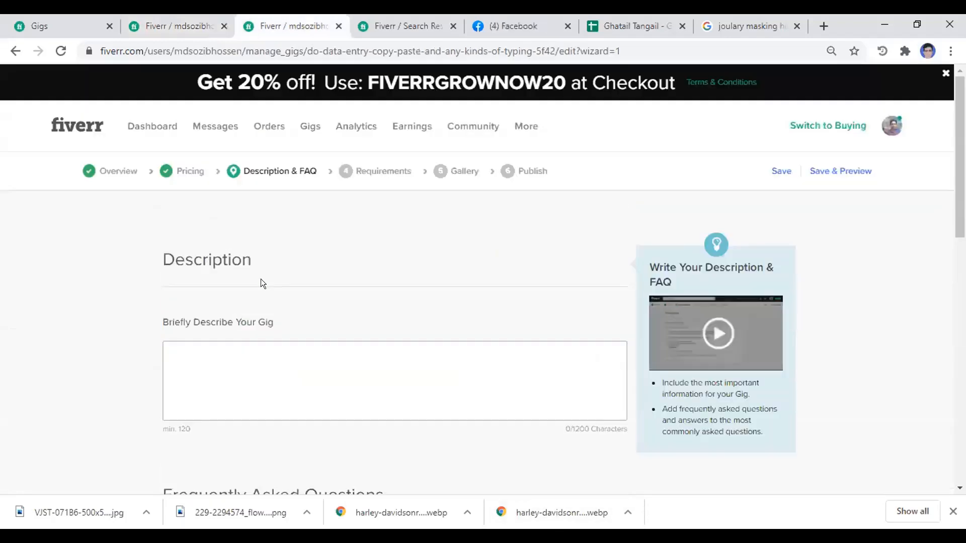
right_click(220, 356)
click(277, 241)
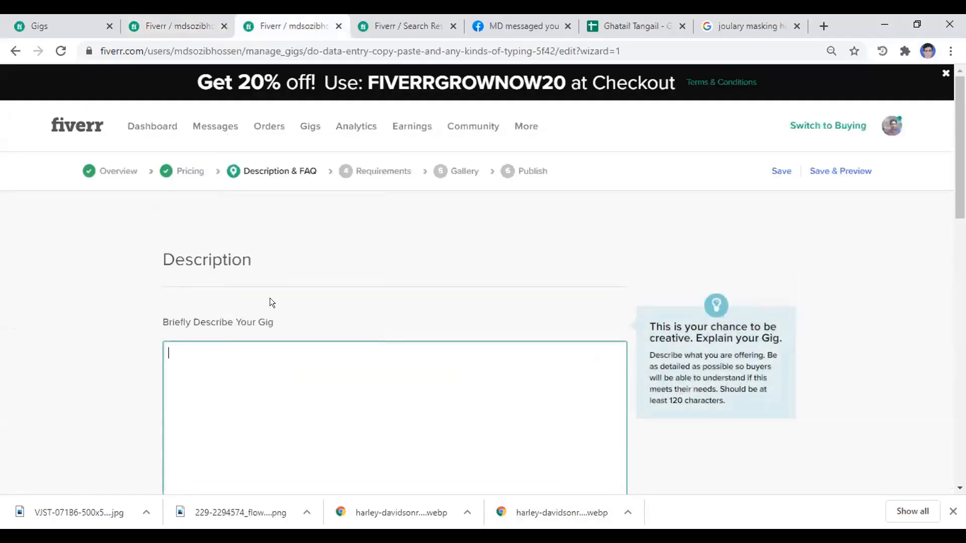
scroll(153, 78, down, 4)
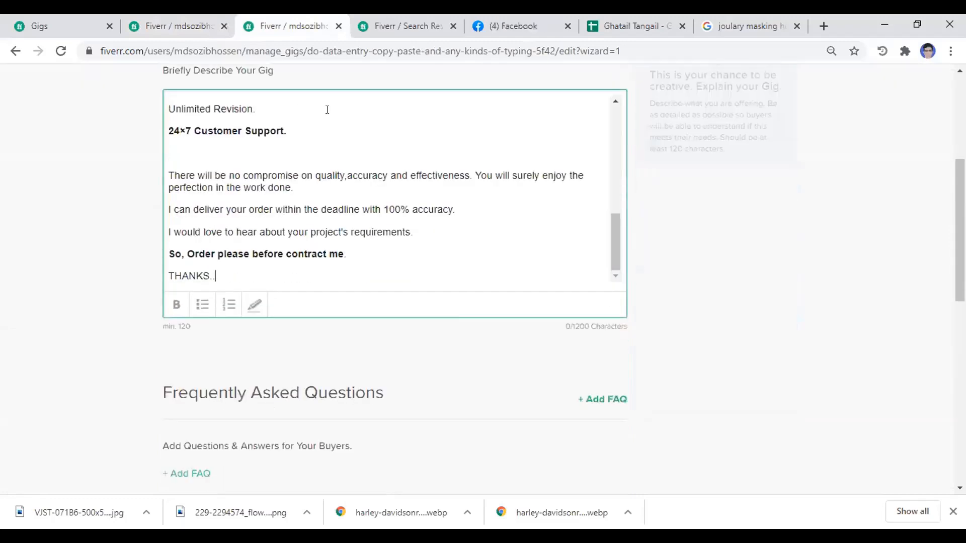
Highlight the line My priority is to "Make A Customer ; Not A Sale" in the new gig's description.
key(ctrl+a)
scroll(187, 147, up, 8)
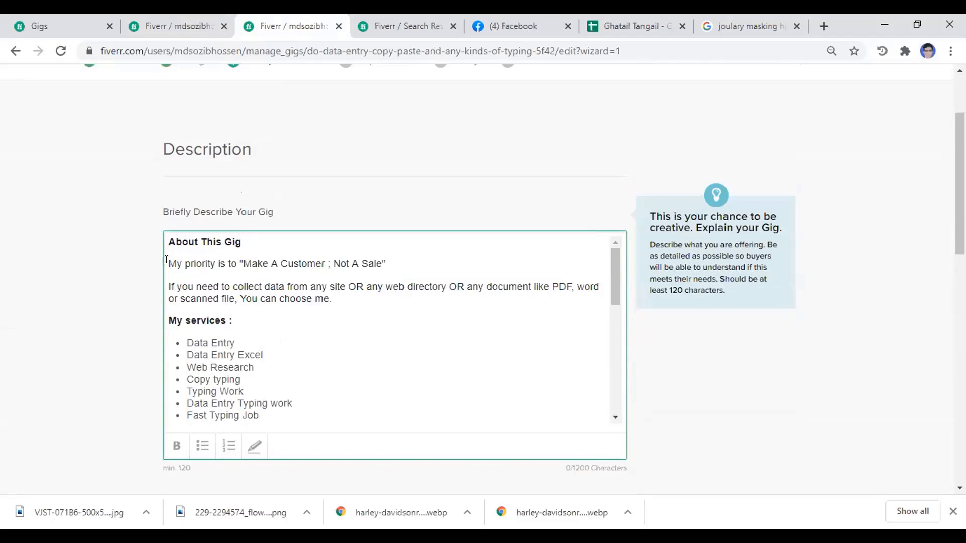
triple_click(201, 264)
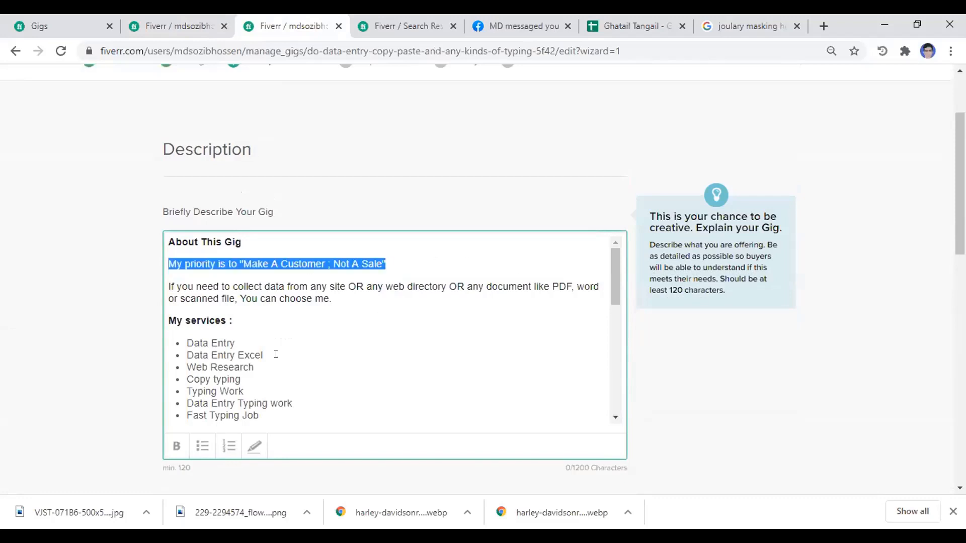
click(247, 441)
click(234, 319)
Highlight the "Unlimited Revision." line under "Why you Choose me?" in the description.
scroll(204, 325, down, 3)
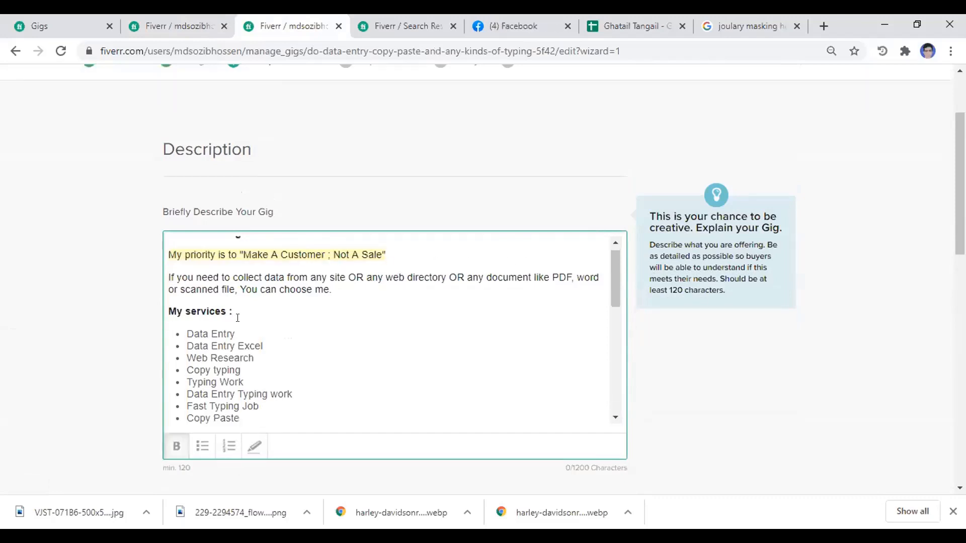
scroll(180, 280, down, 5)
scroll(170, 360, up, 3)
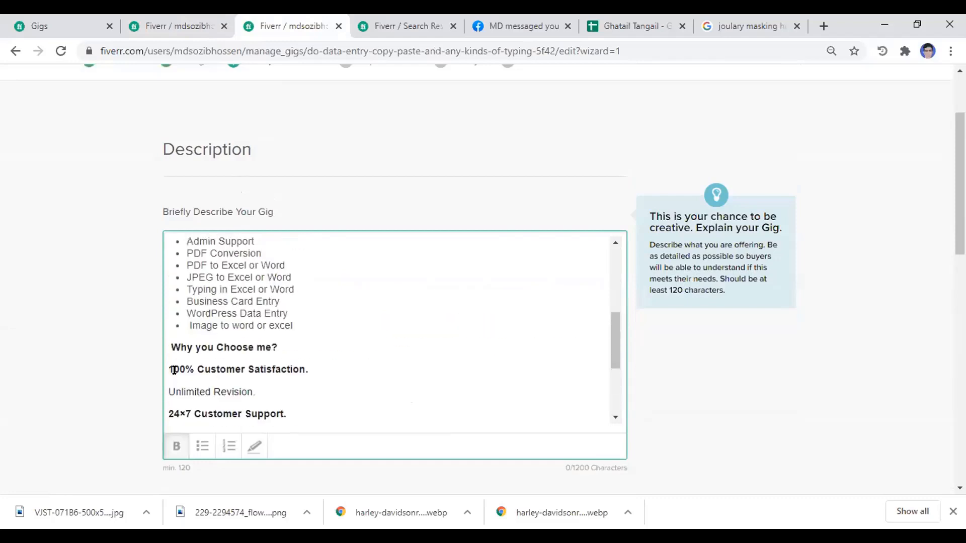
drag(166, 366, 348, 372)
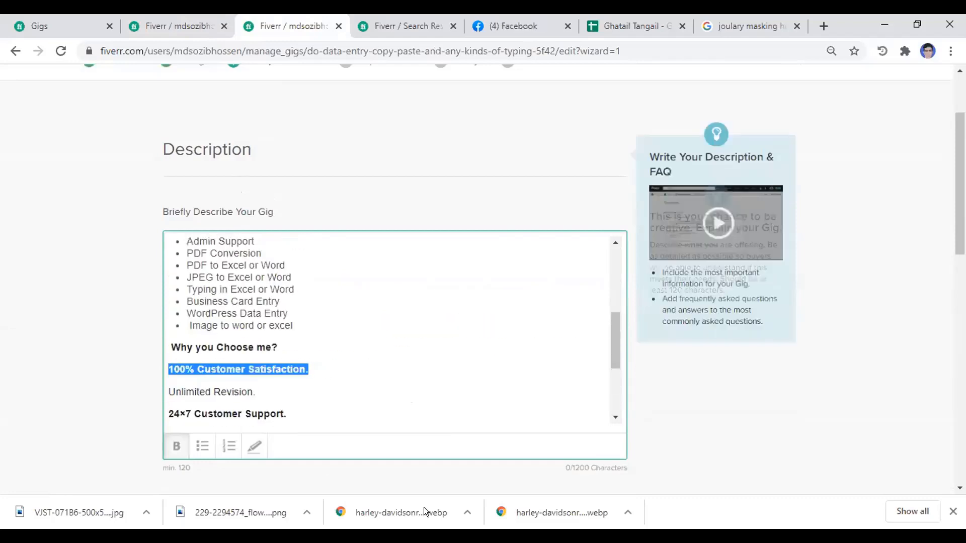
click(166, 390)
triple_click(202, 388)
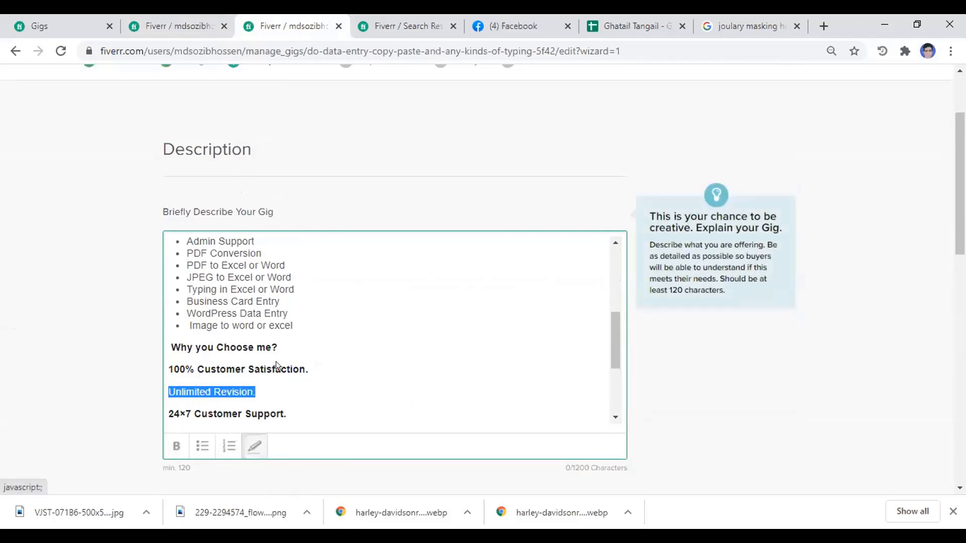
Highlight the line "So, Order please before contract me." near the end of the new gig's description.
scroll(276, 361, down, 5)
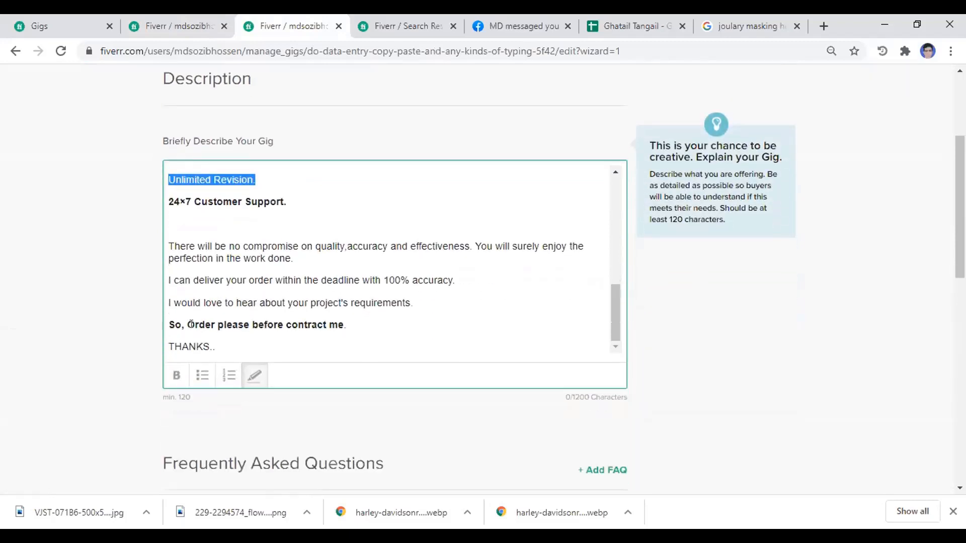
drag(168, 324, 341, 346)
click(158, 319)
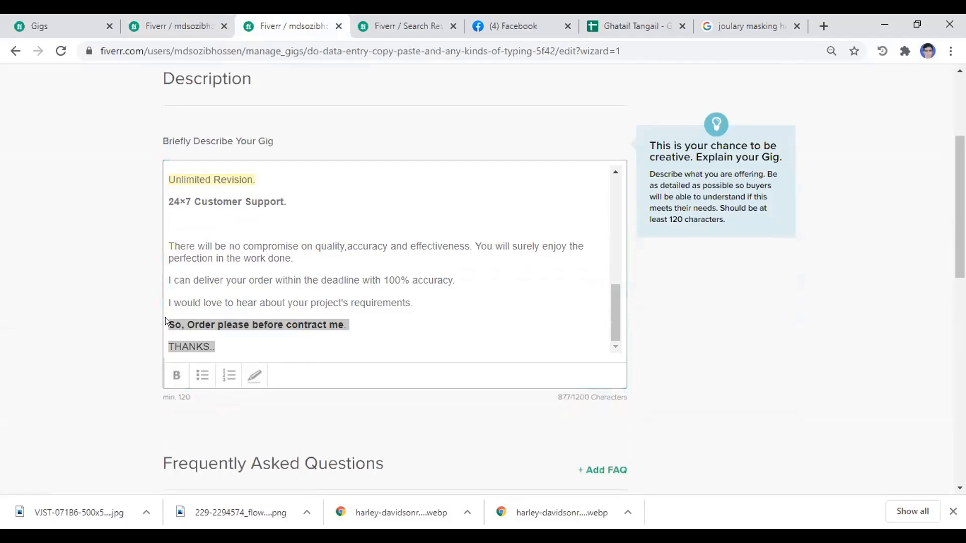
click(176, 328)
drag(168, 319, 368, 319)
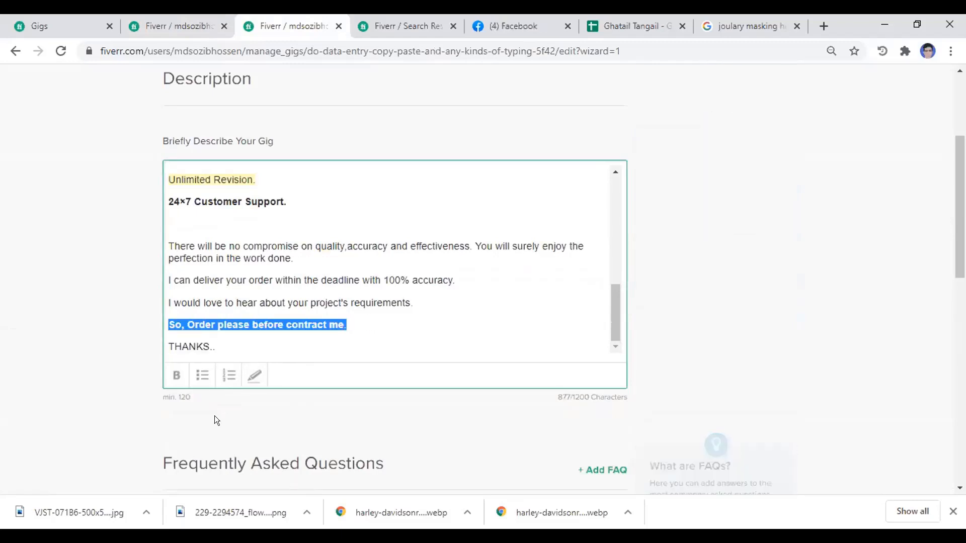
click(255, 375)
click(314, 239)
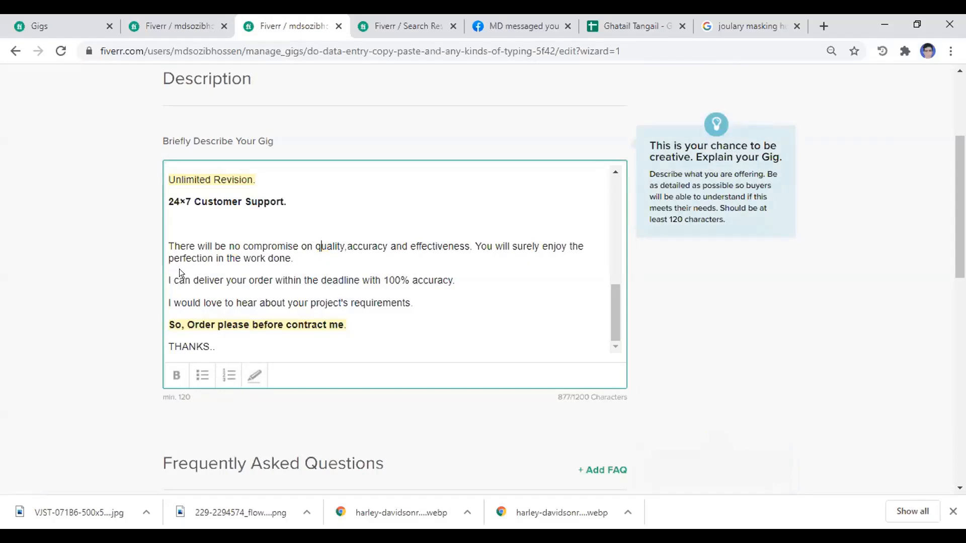
Save the new gig's description without adding FAQs and continue to its requirements.
scroll(186, 273, up, 1)
scroll(186, 273, up, 2)
scroll(193, 277, down, 2)
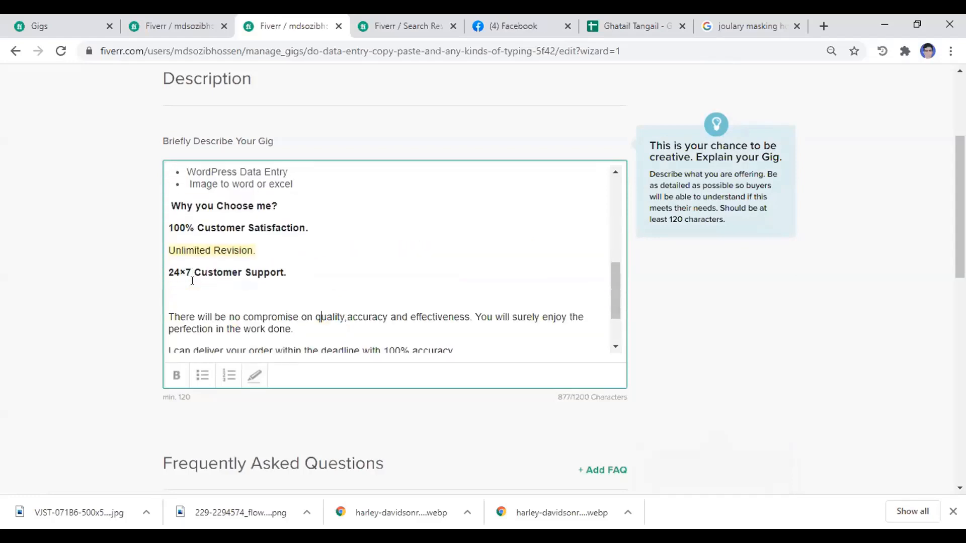
scroll(321, 382, down, 3)
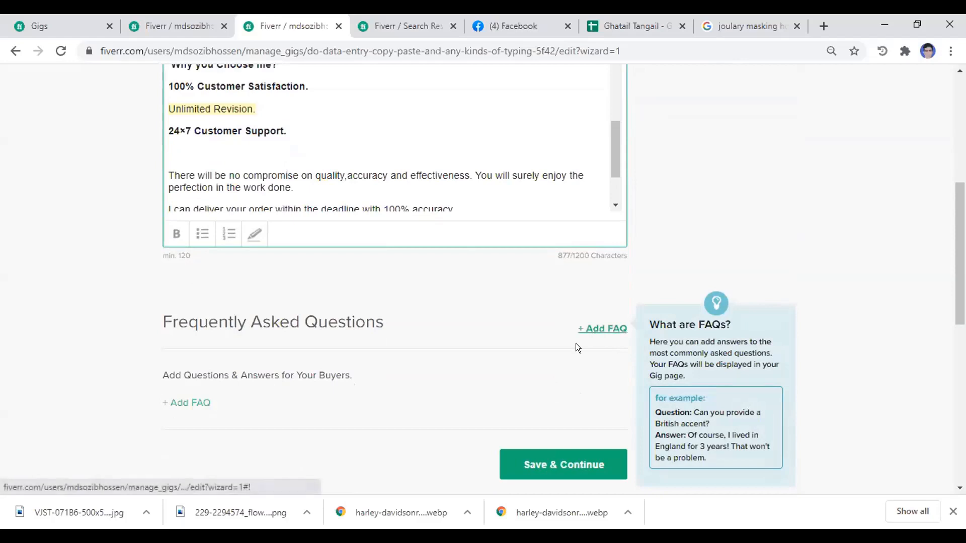
click(556, 463)
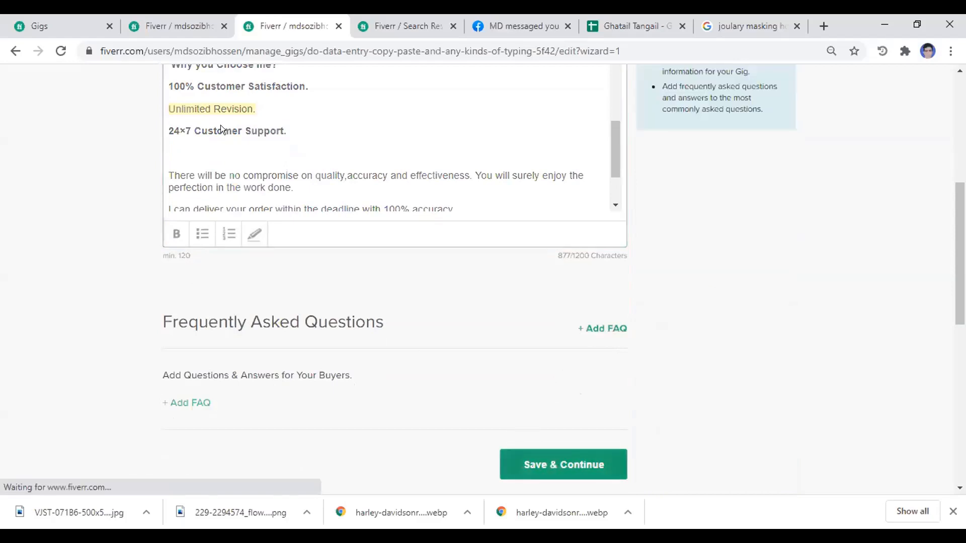
Advance the existing gig to its Requirements section and copy the full buyer requirement text.
click(178, 31)
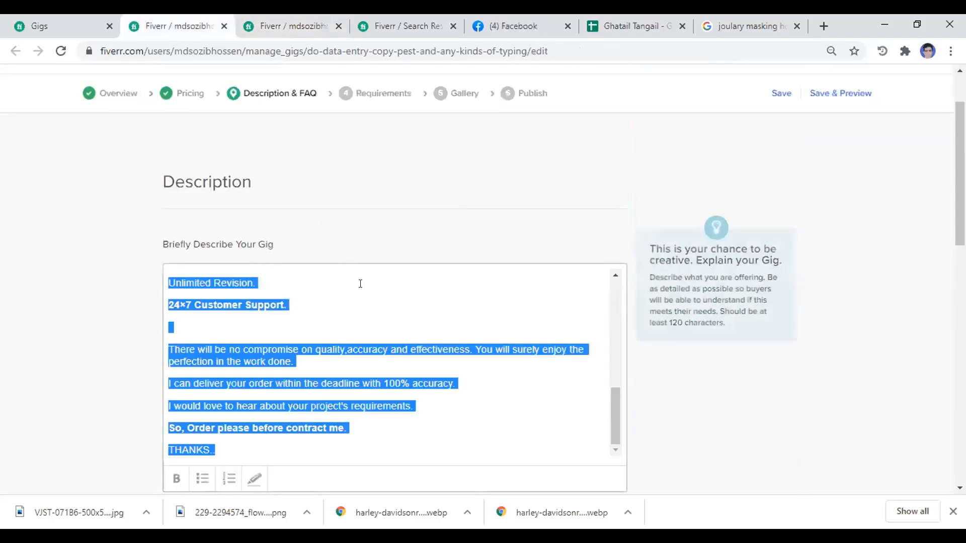
scroll(351, 284, down, 1)
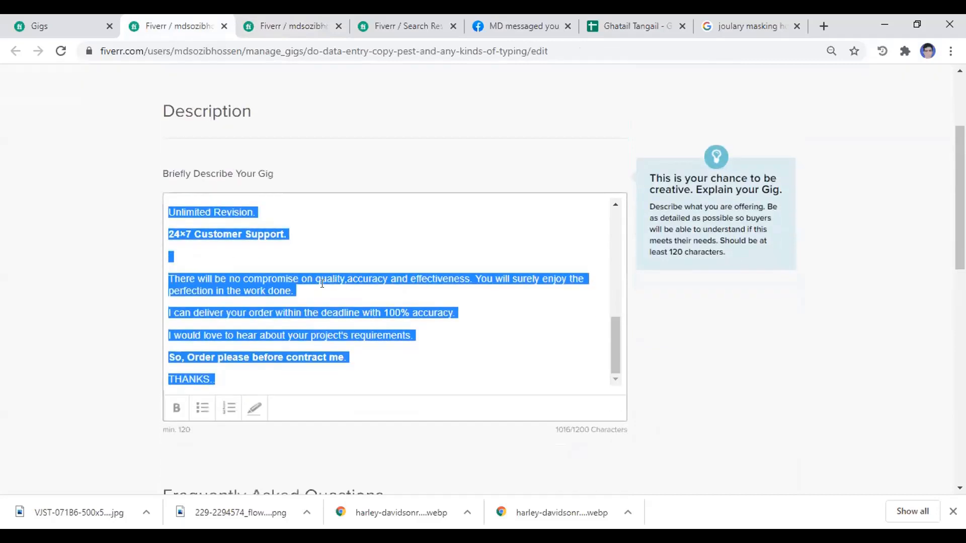
scroll(290, 274, down, 4)
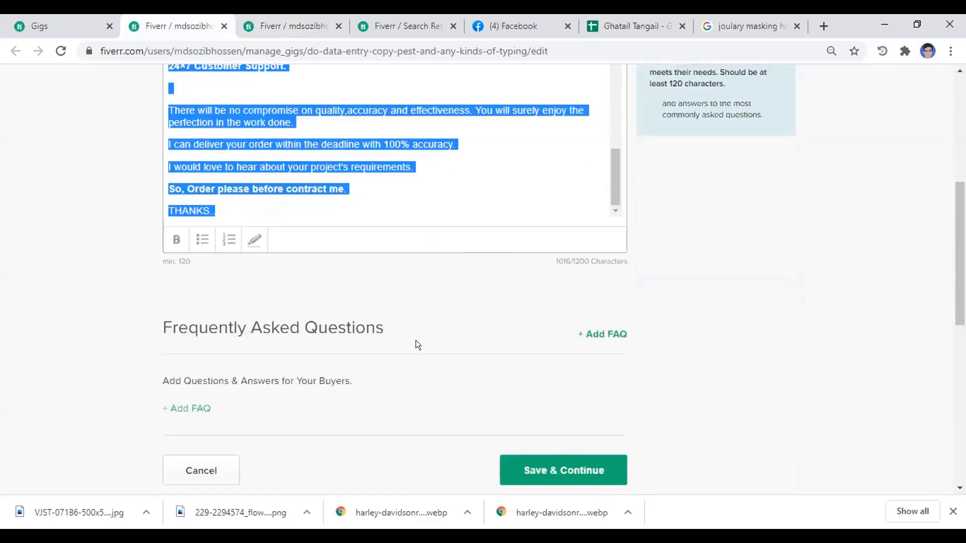
click(537, 427)
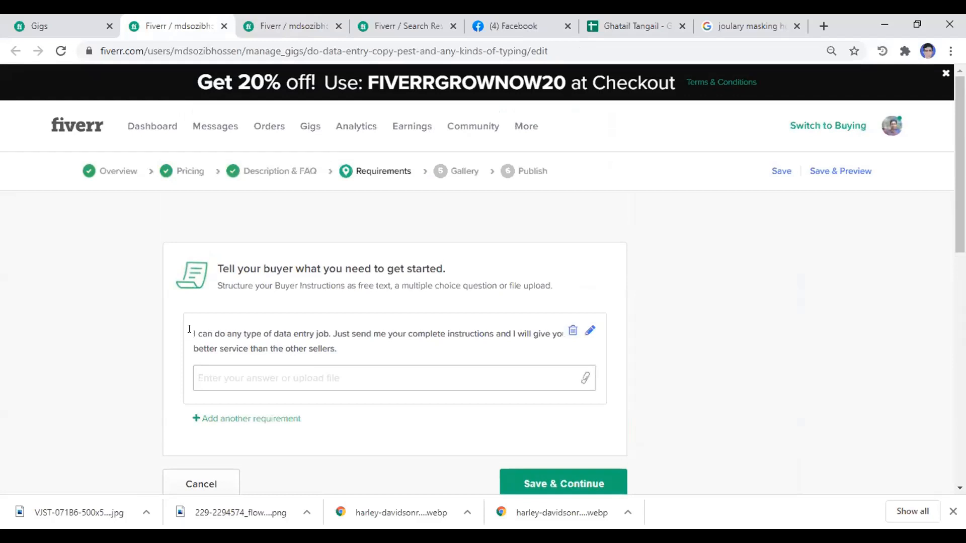
drag(190, 331, 349, 351)
right_click(301, 340)
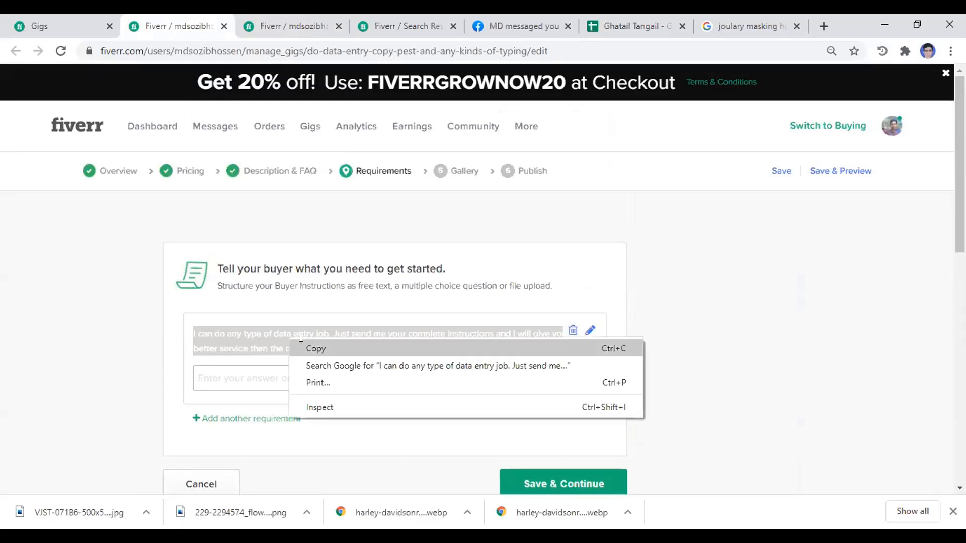
click(312, 347)
Return to the new gig's Scope & Pricing section and append "only 4 hours" to the Basic package description.
click(295, 33)
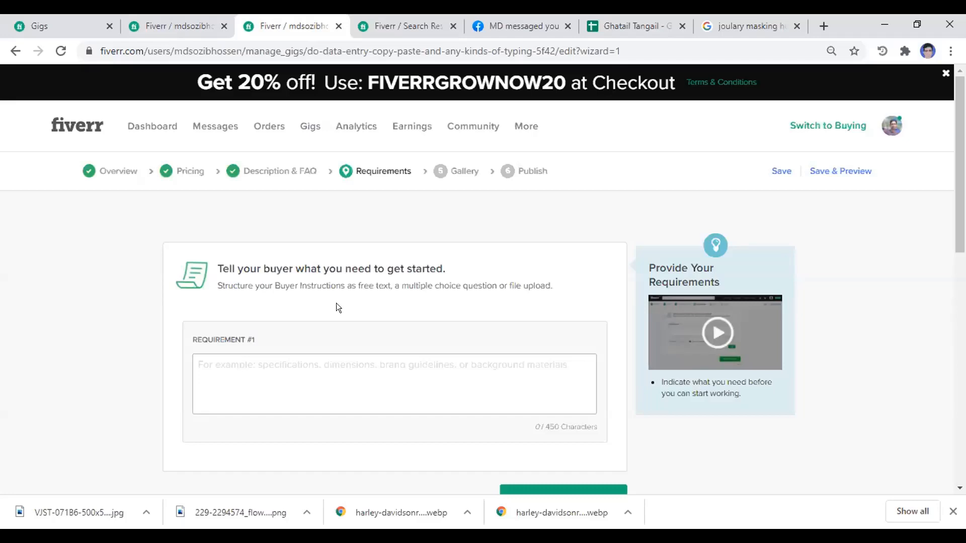
click(185, 171)
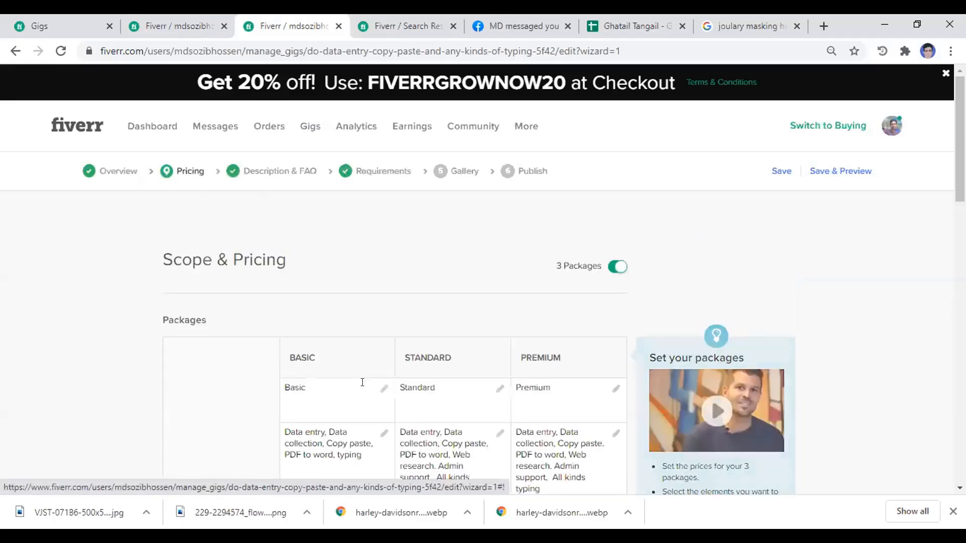
scroll(366, 384, down, 3)
scroll(353, 362, down, 3)
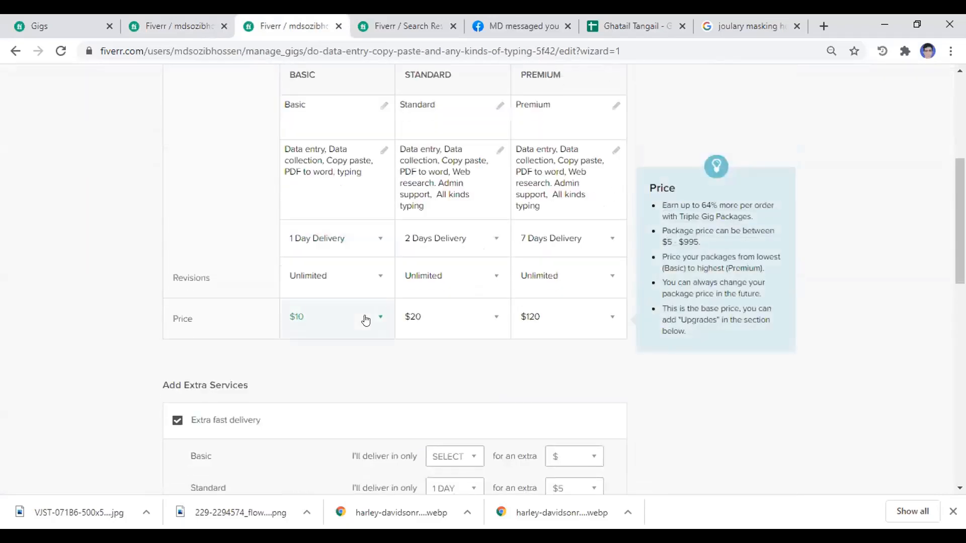
scroll(291, 324, up, 1)
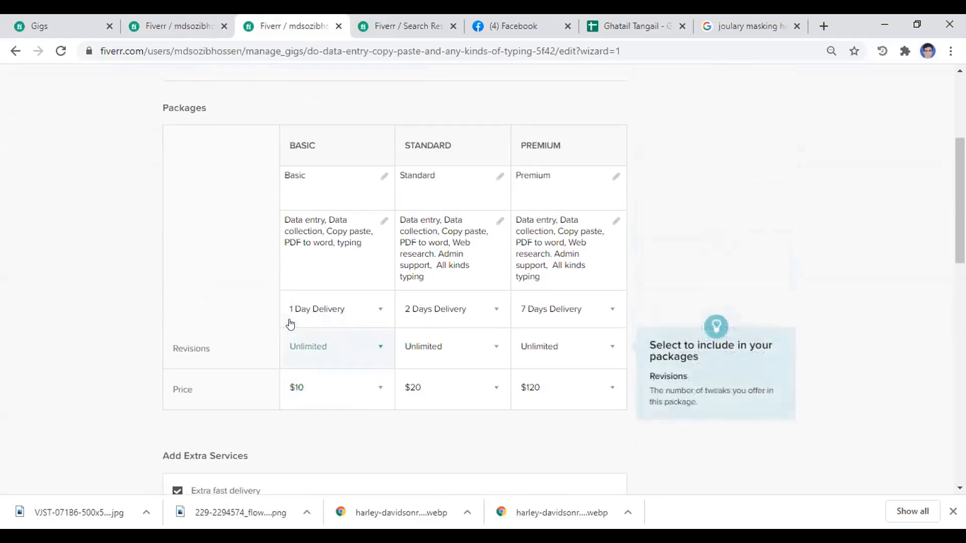
scroll(292, 317, up, 1)
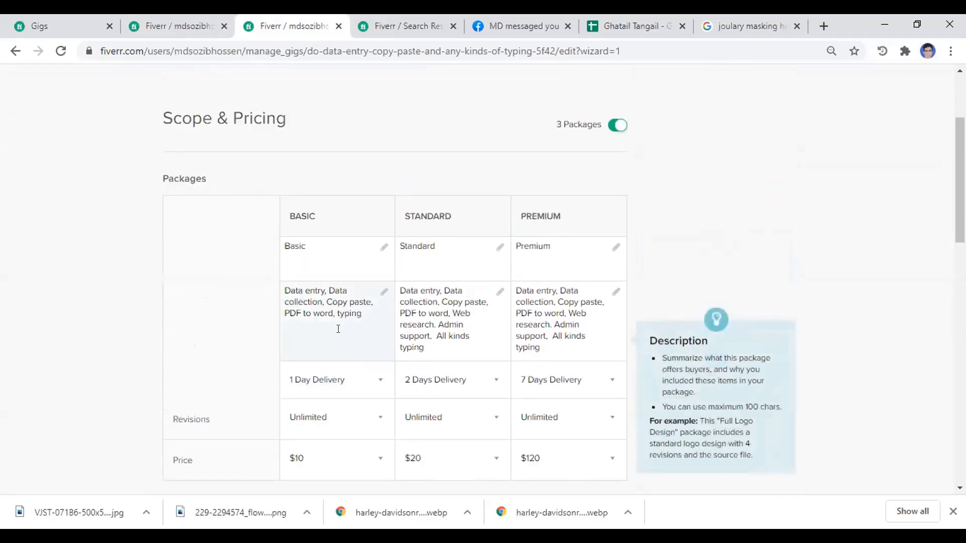
click(367, 314)
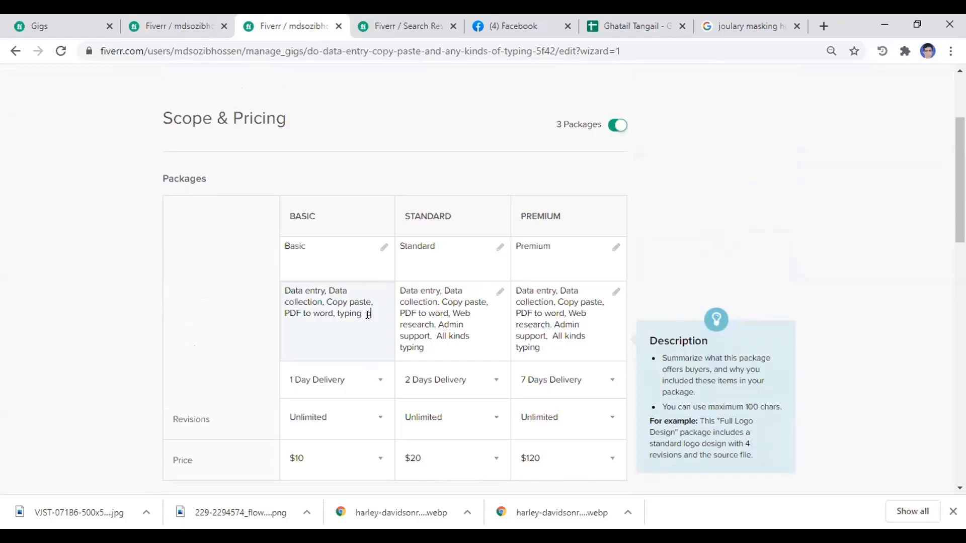
text(only 4 hou)
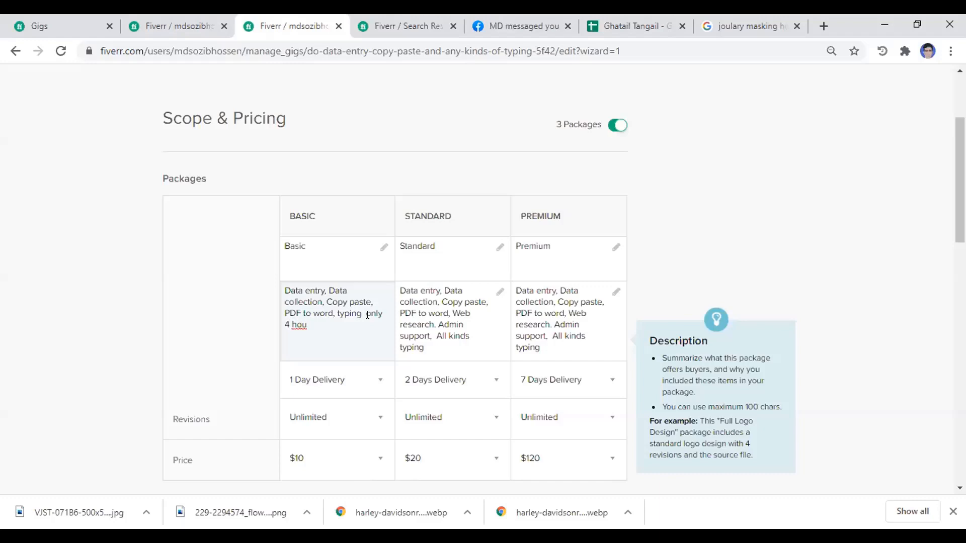
key(BackSpace)
key(BackSpace)
text(ours)
Copy "only 4 hours" from the Basic description and try to paste it at the end of the Standard description.
drag(366, 309, 314, 325)
click(361, 308)
right_click(302, 319)
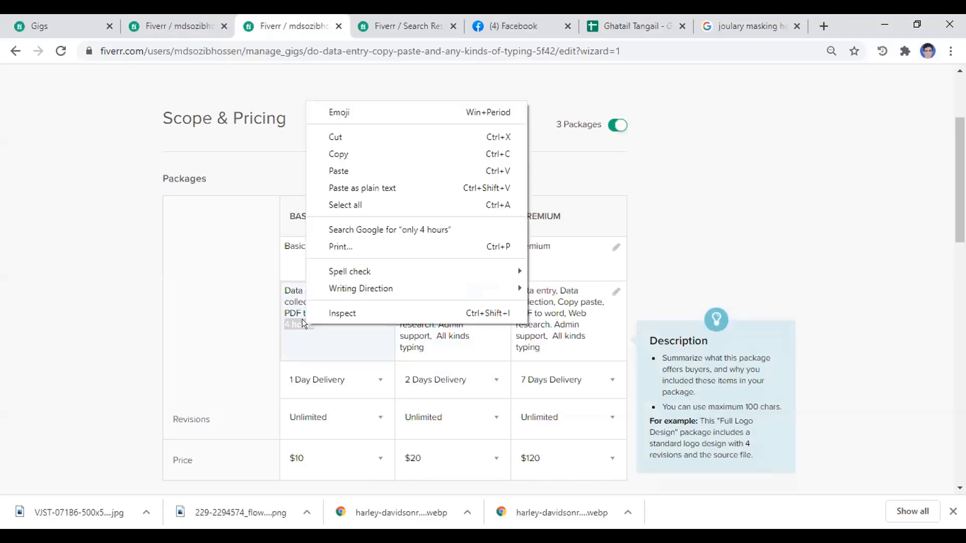
click(361, 154)
click(443, 324)
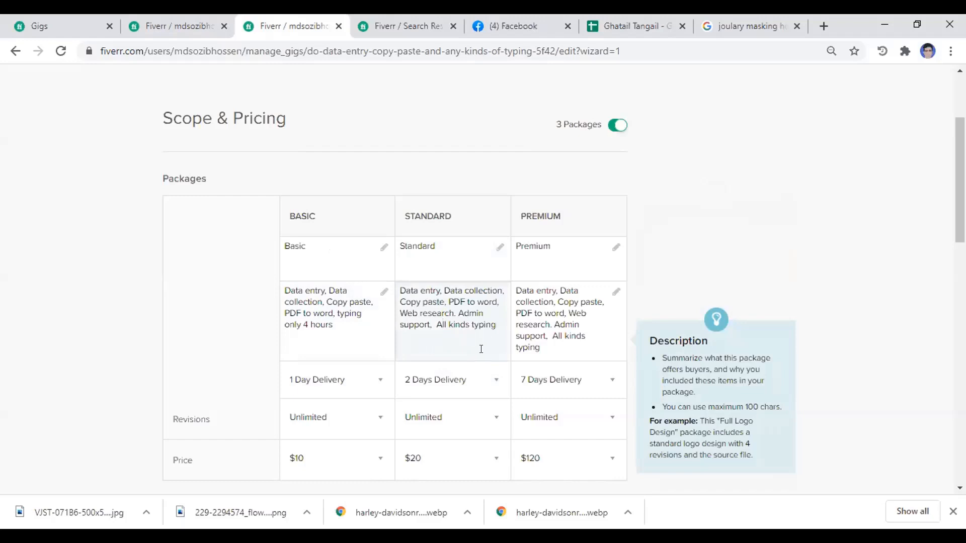
right_click(496, 323)
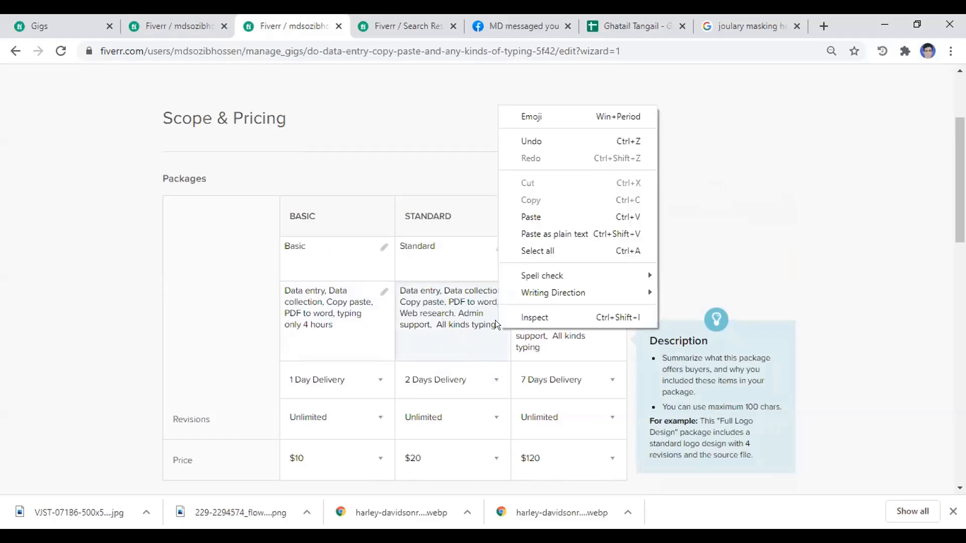
click(529, 217)
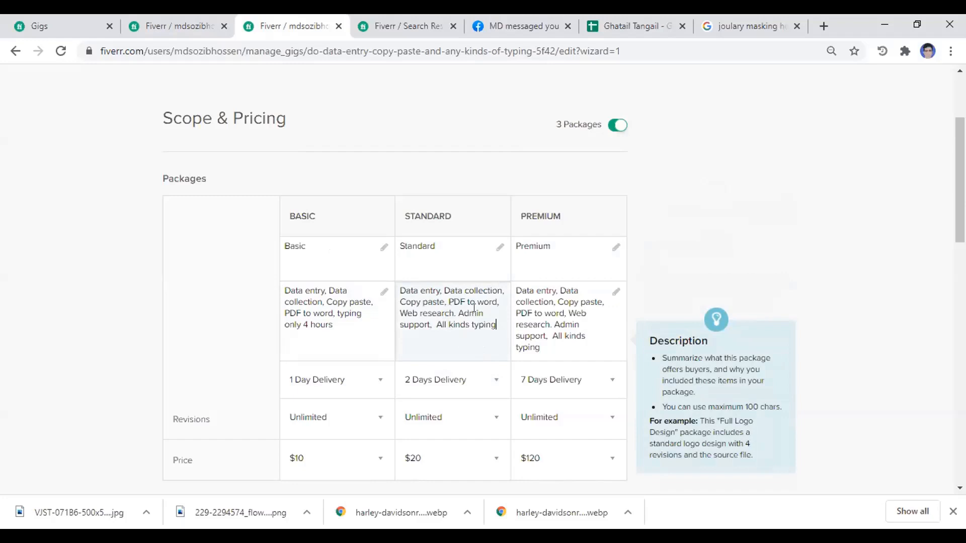
Remove "Admin support," from the Standard package description and end it with "only 10 hours".
drag(459, 313, 426, 326)
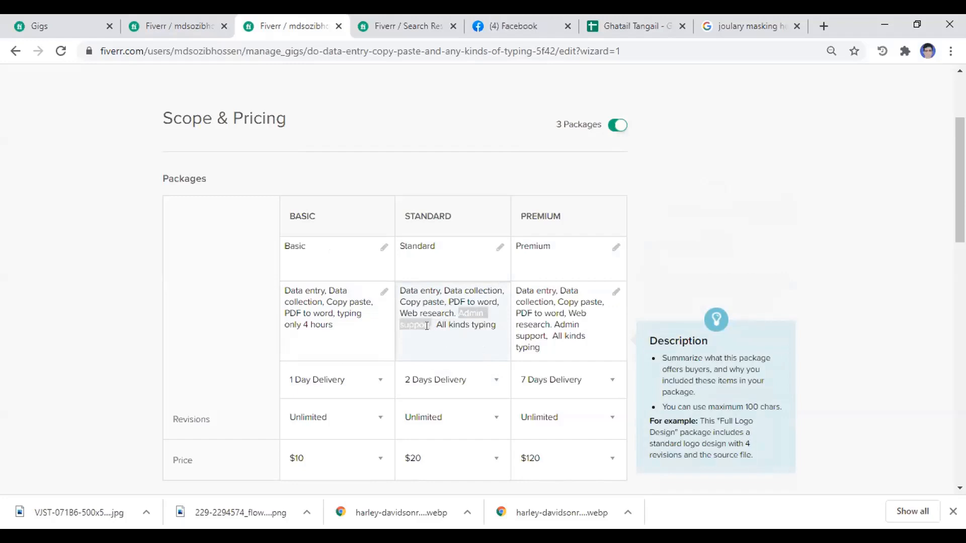
key(BackSpace)
right_click(426, 326)
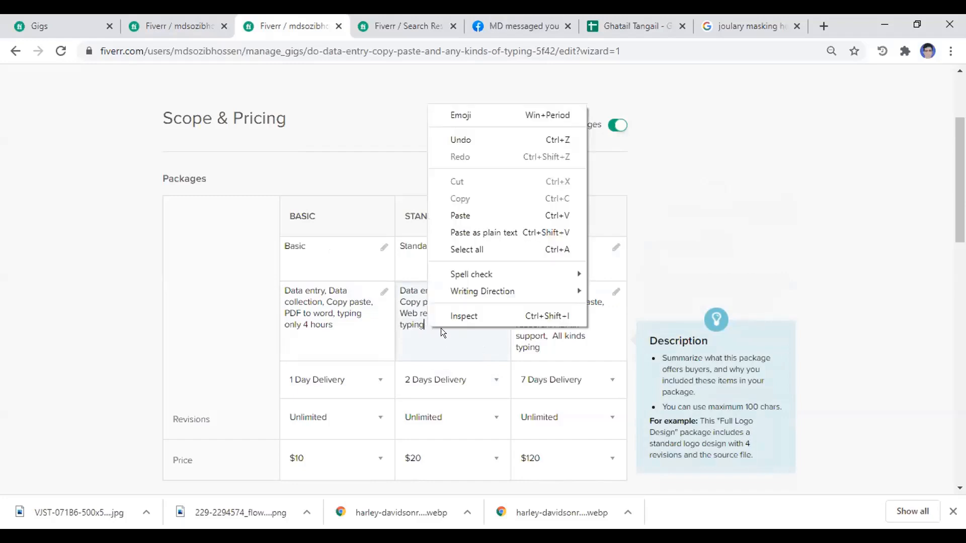
click(491, 215)
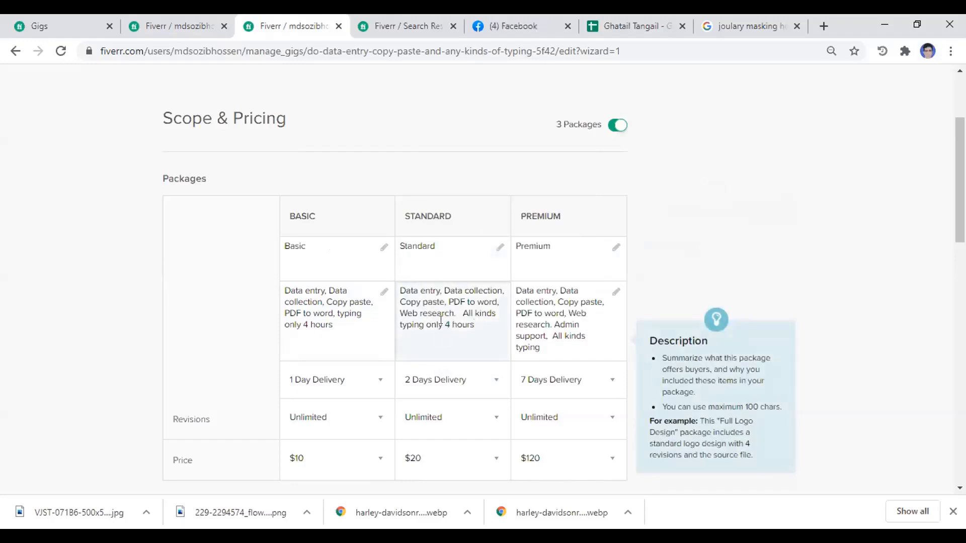
double_click(446, 325)
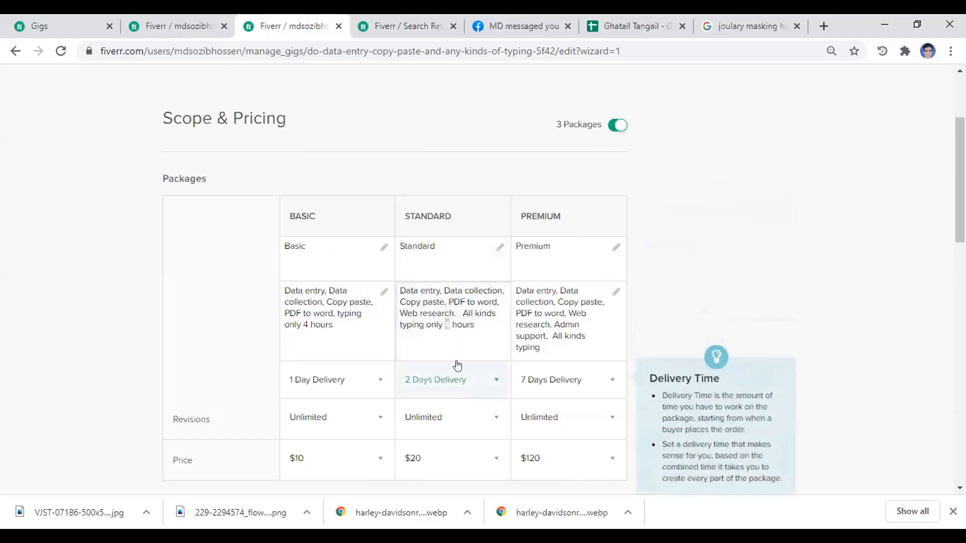
text(10)
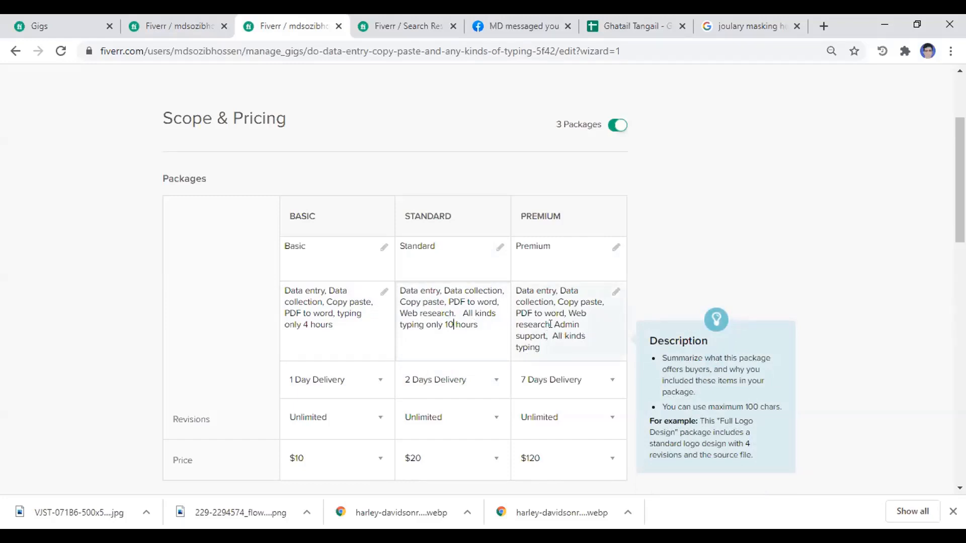
Remove "Admin support," from the Premium package description and end it with "only 40 hours".
drag(551, 325, 571, 306)
key(BackSpace)
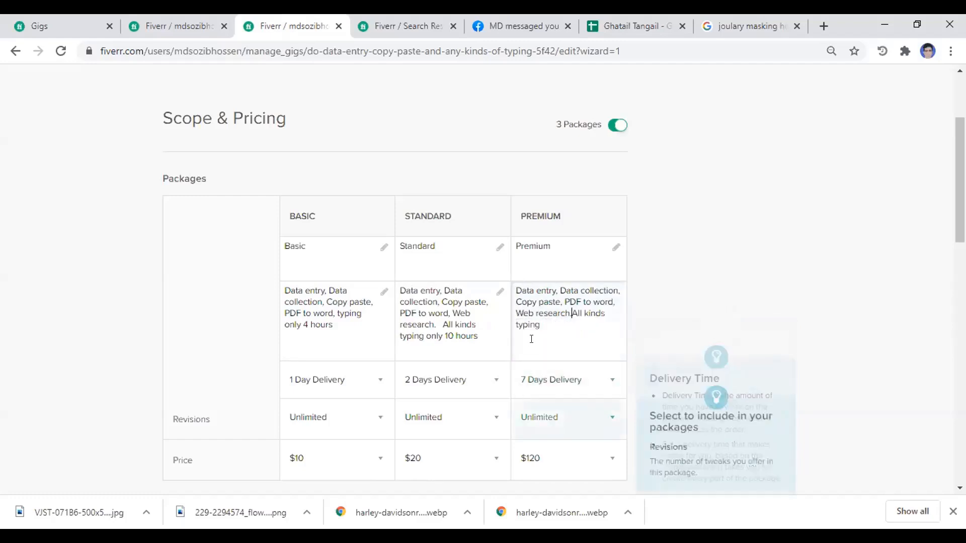
right_click(539, 325)
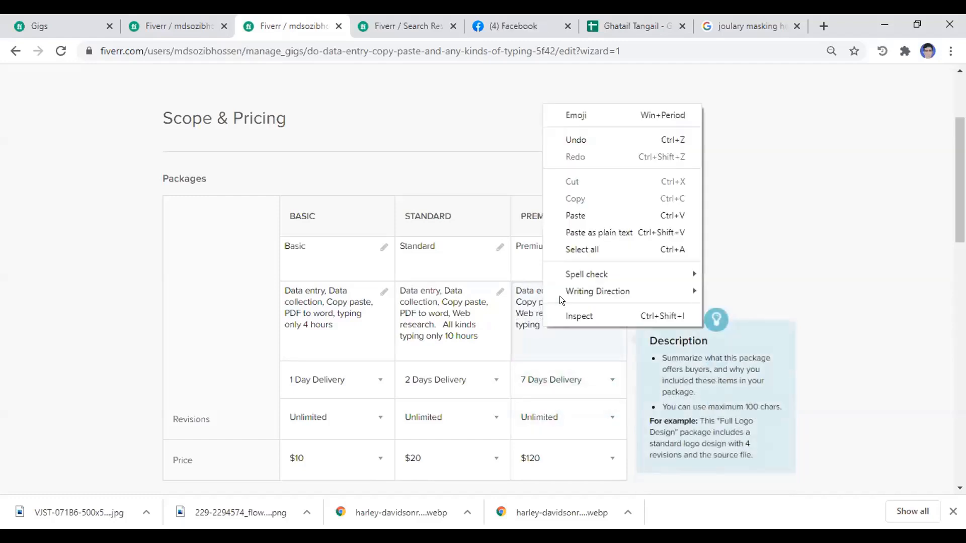
click(576, 216)
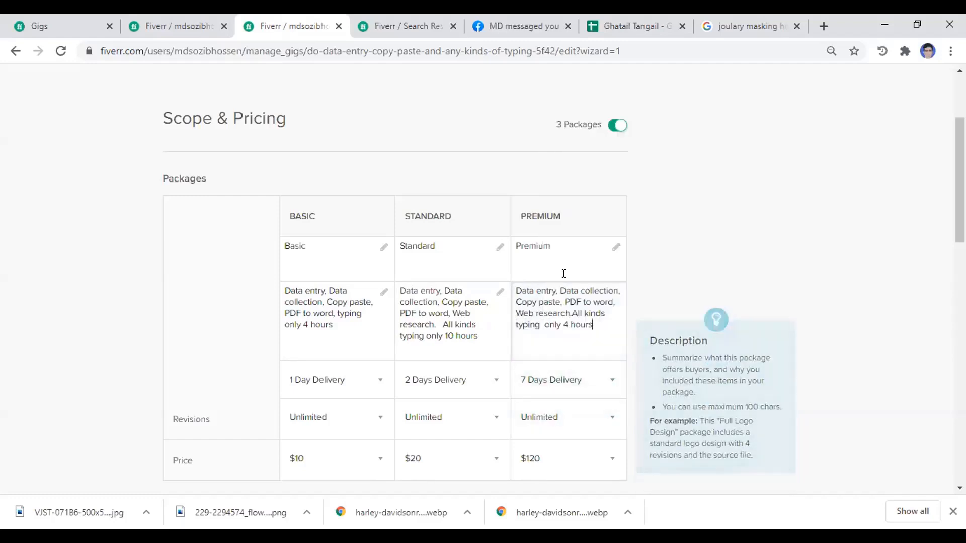
click(565, 325)
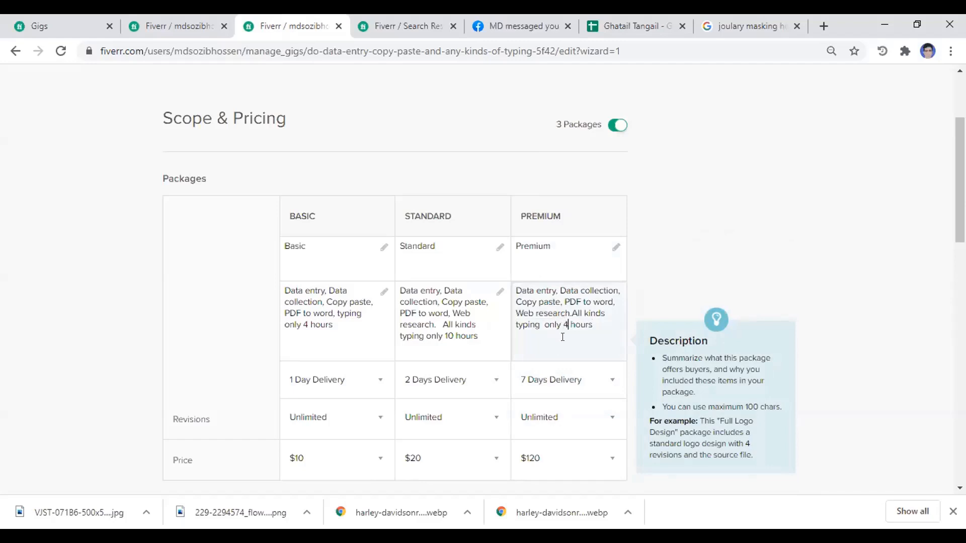
text(0)
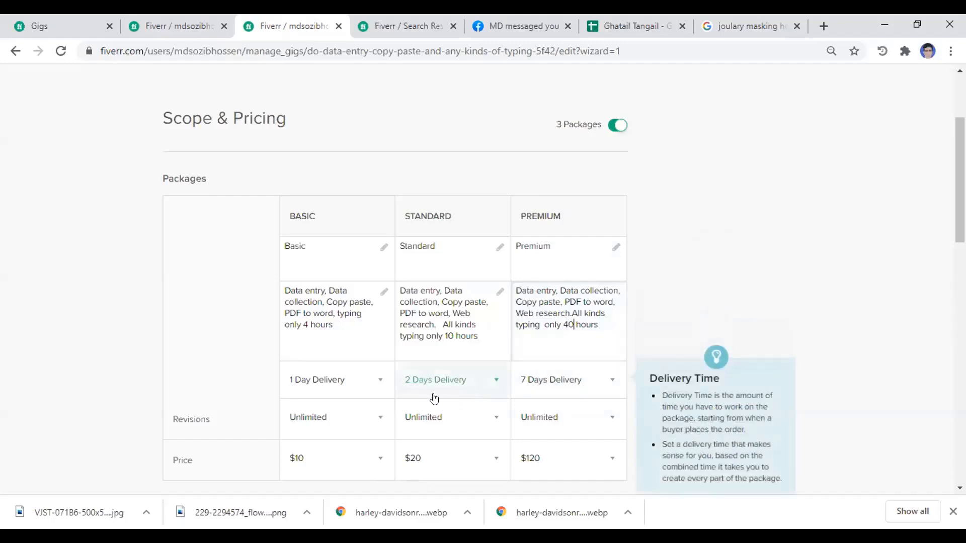
Save the new gig's updated package pricing and continue.
scroll(393, 384, down, 2)
scroll(503, 395, down, 8)
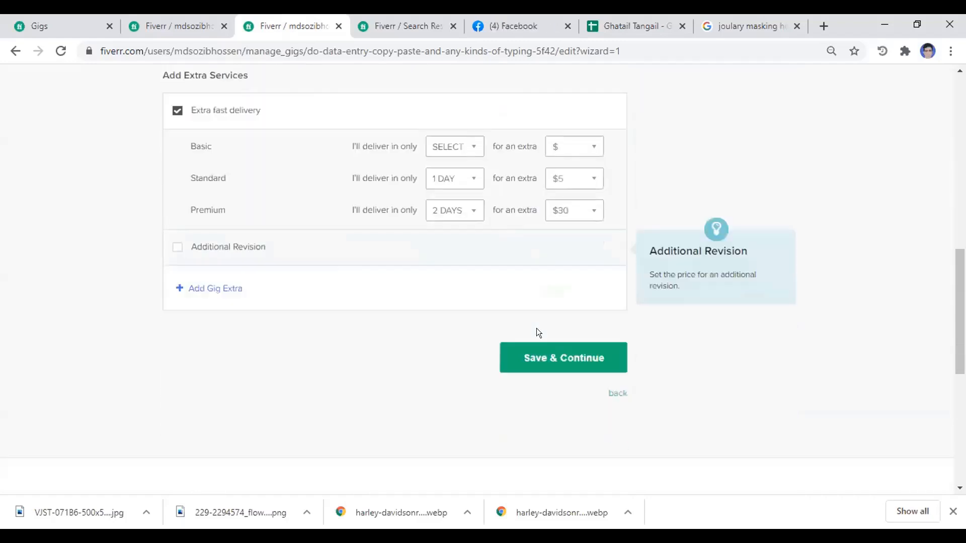
click(536, 308)
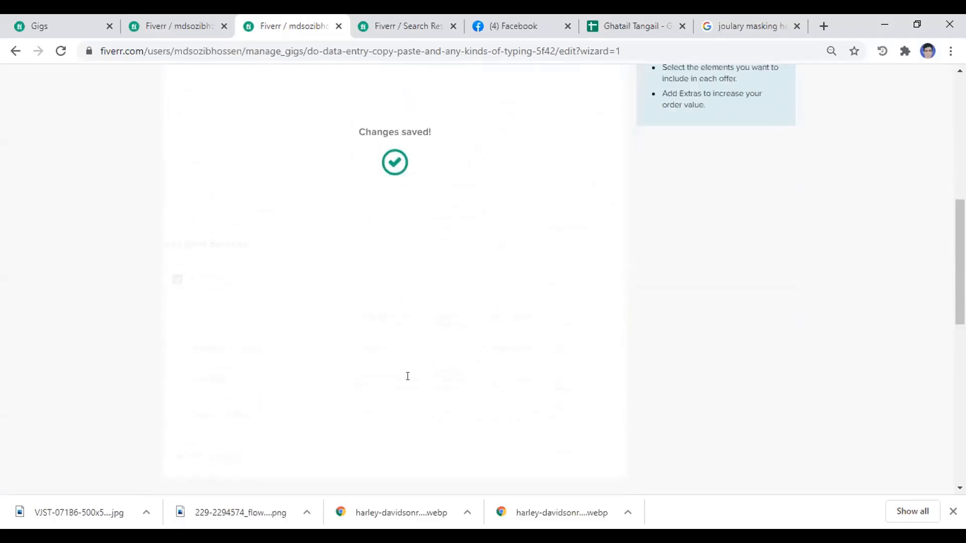
Save the new gig's description and copy the buyer requirement text from the existing gig.
scroll(470, 409, down, 10)
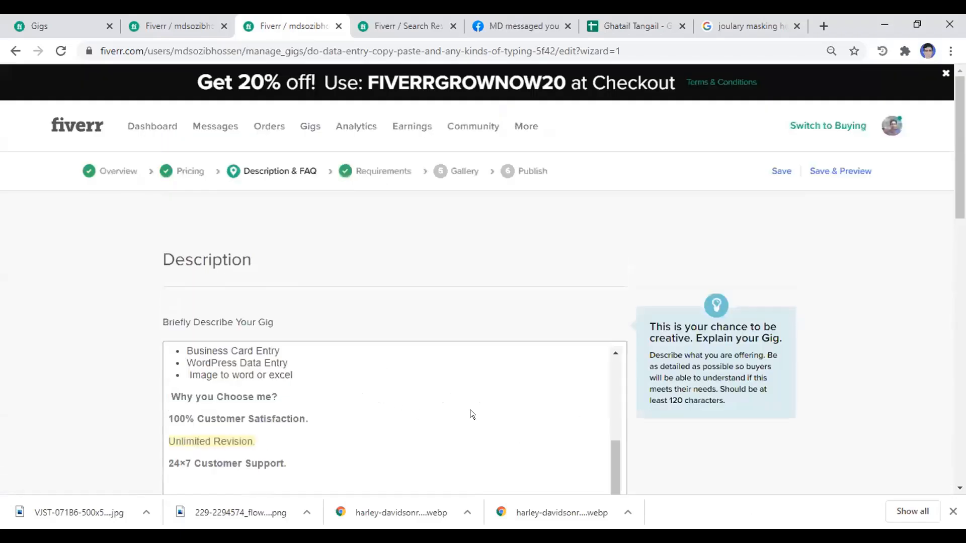
click(551, 363)
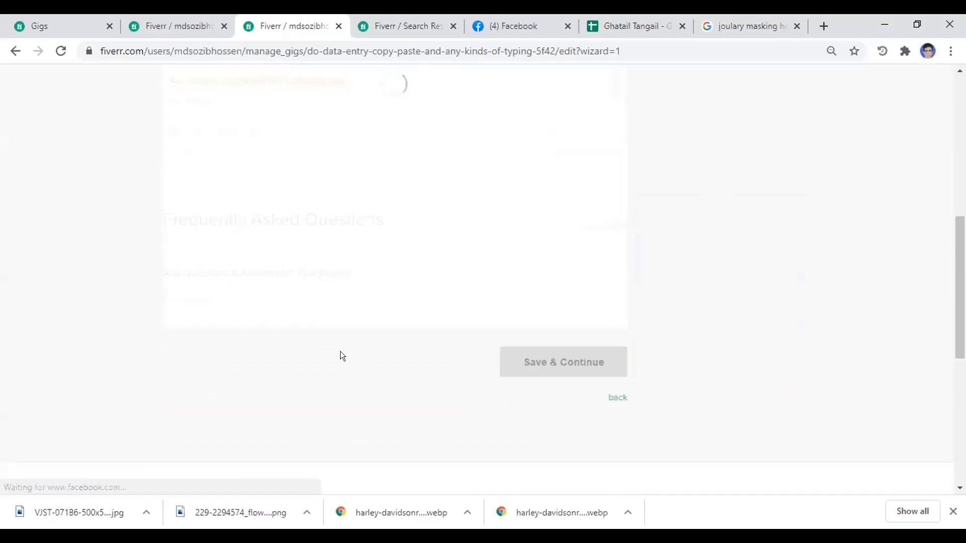
click(232, 31)
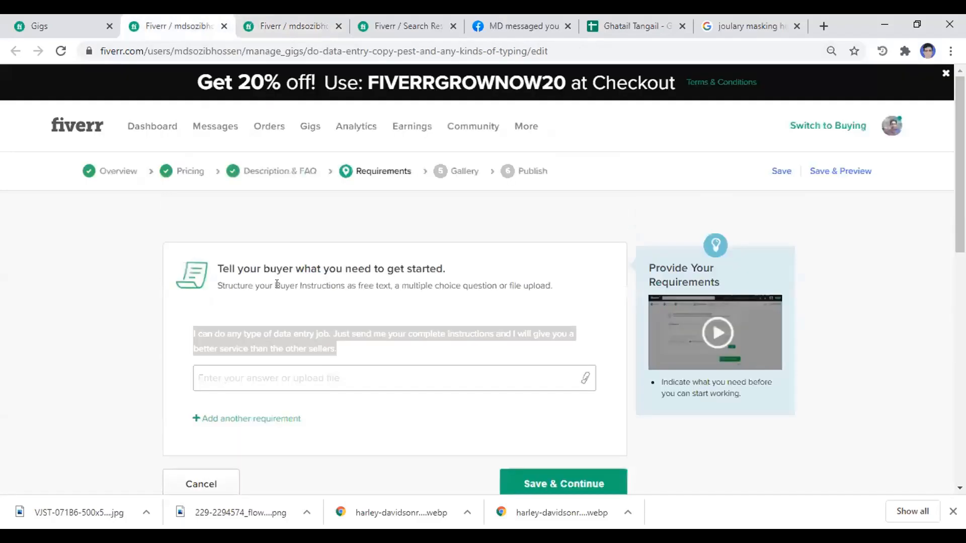
right_click(290, 337)
click(307, 342)
Paste the copied text into the new gig's Requirement #1 and add it as a mandatory free-text requirement.
click(291, 27)
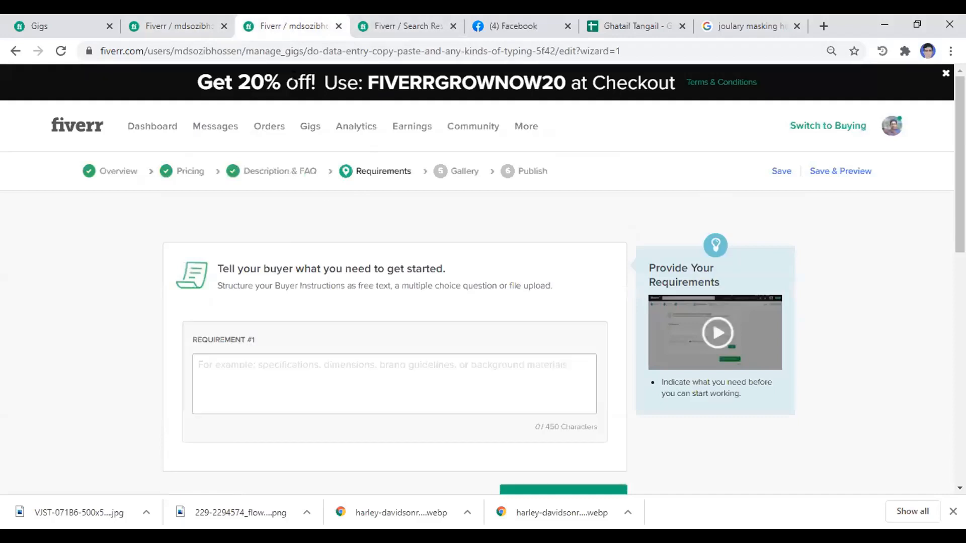
click(279, 370)
right_click(279, 370)
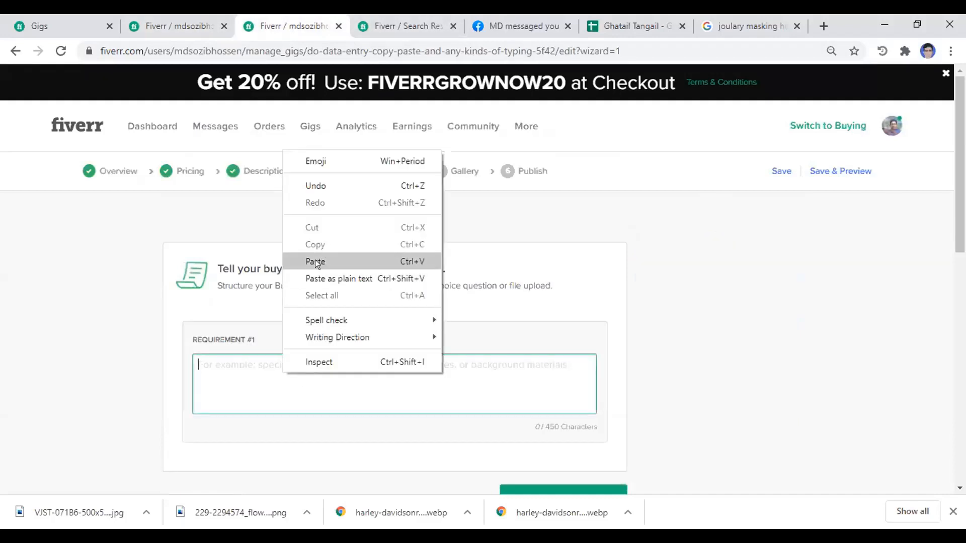
click(315, 259)
scroll(563, 315, down, 4)
click(550, 295)
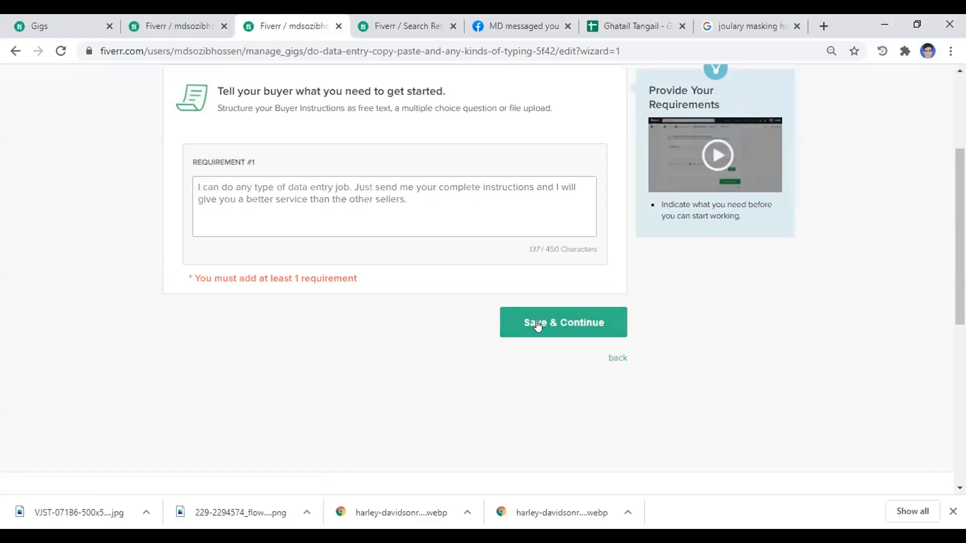
click(537, 325)
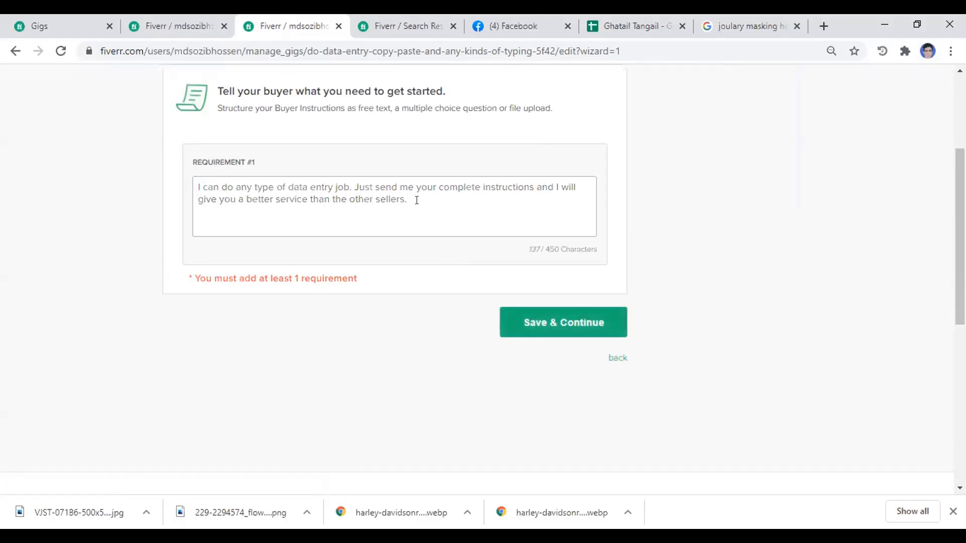
click(413, 272)
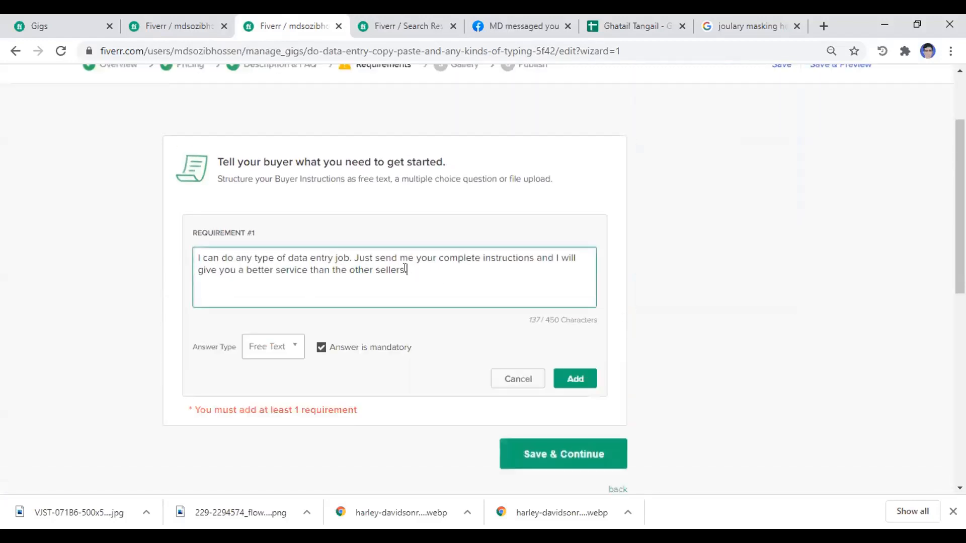
click(573, 379)
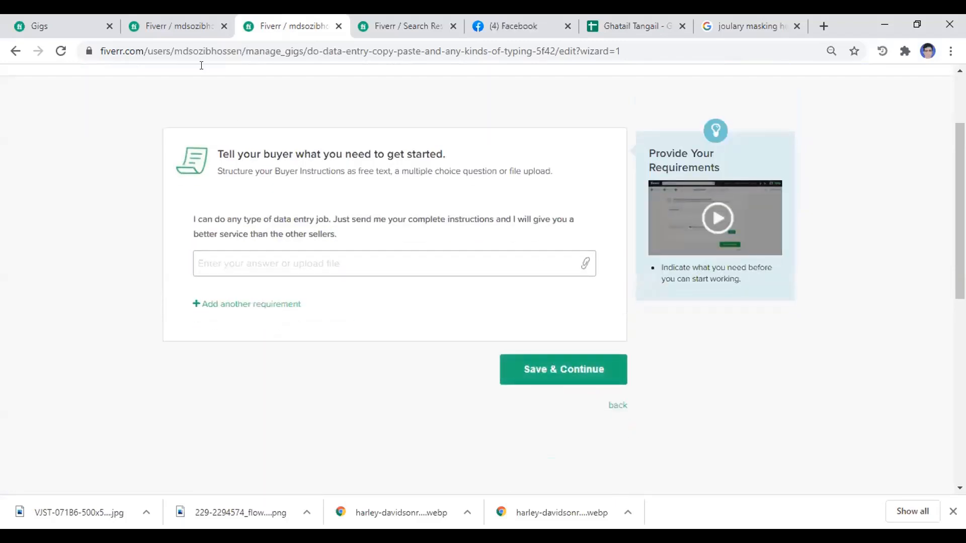
Save the requirements of both the new gig and the existing gig, and return to the new gig.
click(572, 363)
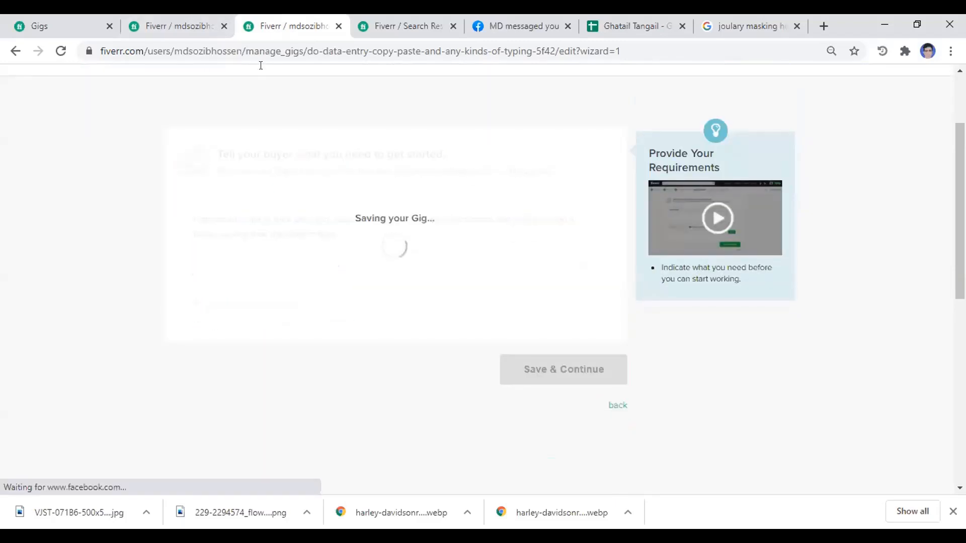
click(537, 482)
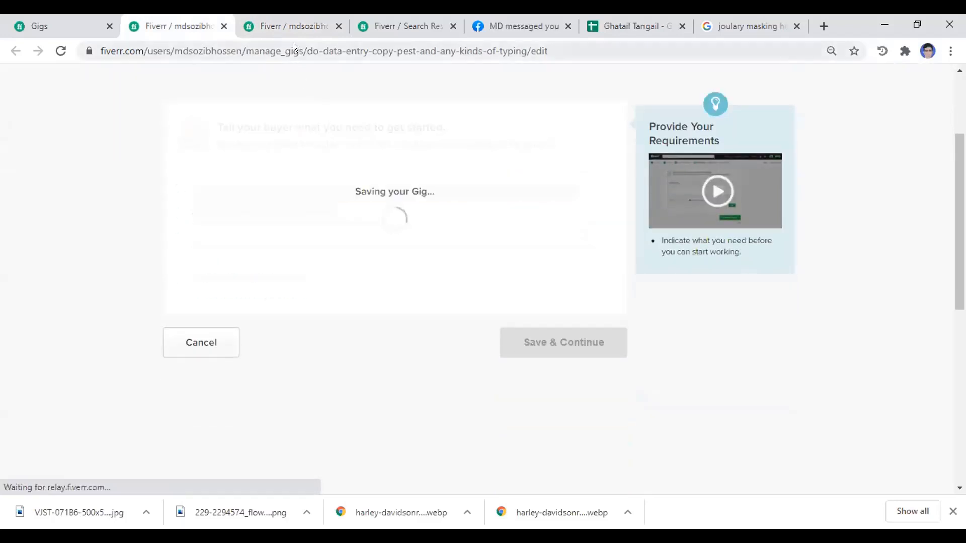
click(279, 29)
Upload the "data entry gig" image as the first photo in the new gig's gallery.
scroll(384, 204, down, 3)
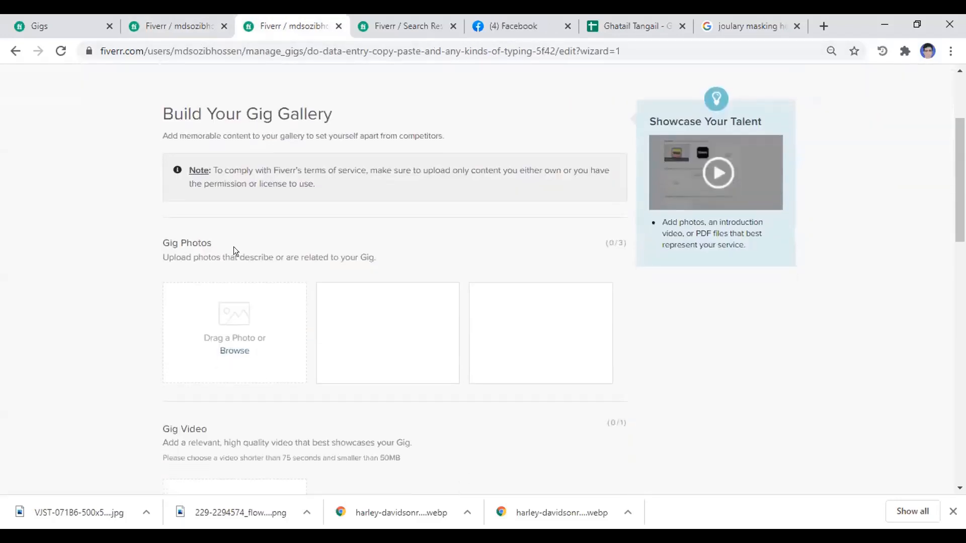
scroll(234, 246, down, 1)
scroll(225, 284, down, 1)
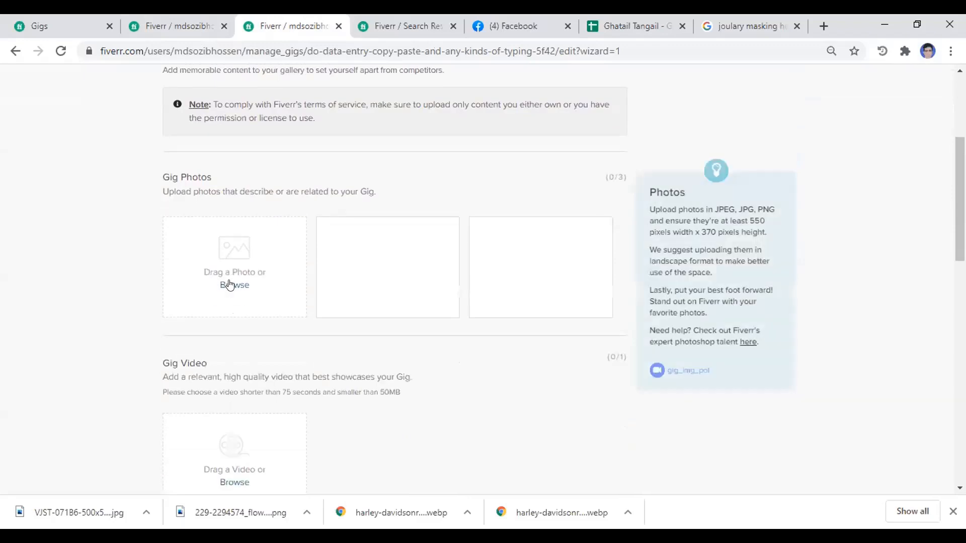
click(238, 271)
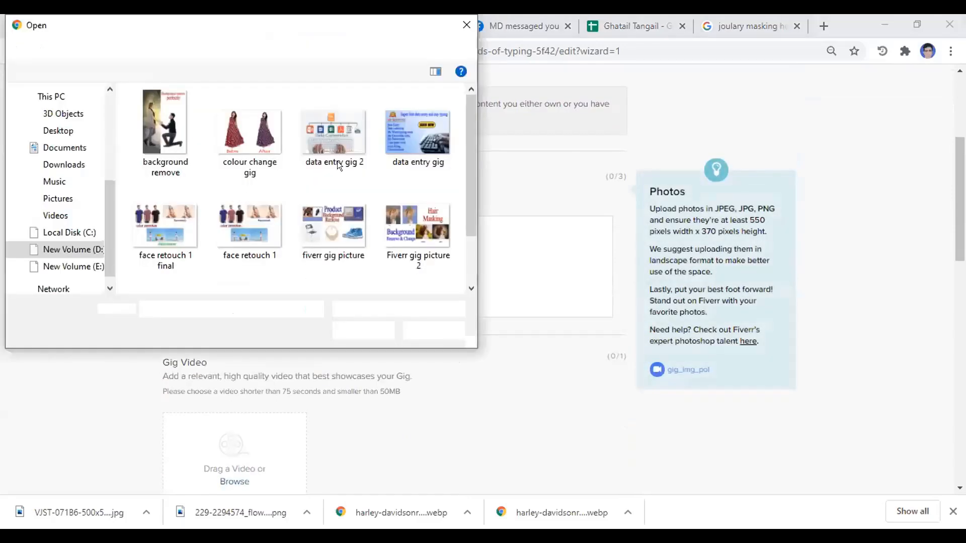
click(418, 132)
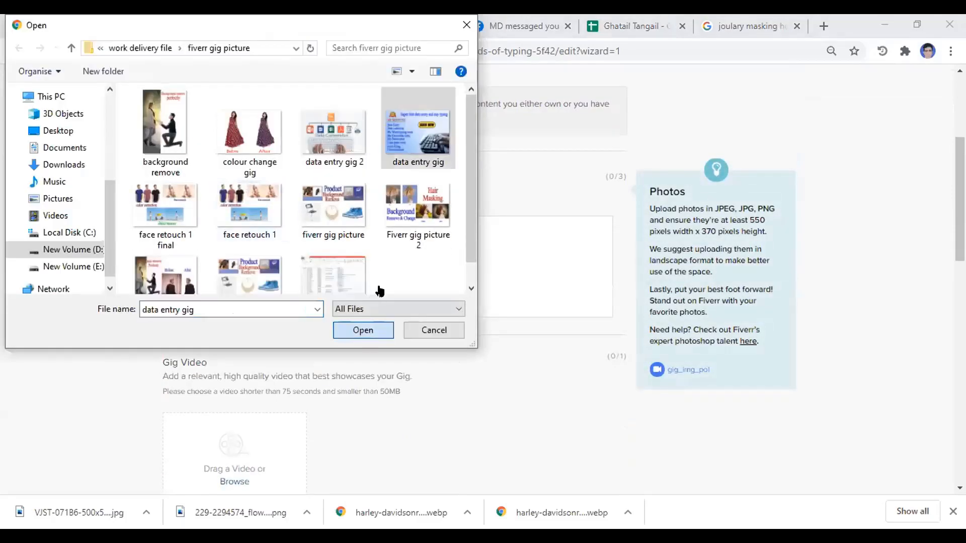
click(362, 327)
Upload the "Untitled-1" and "data entry gig 2" images as the second and third gig photos.
click(232, 217)
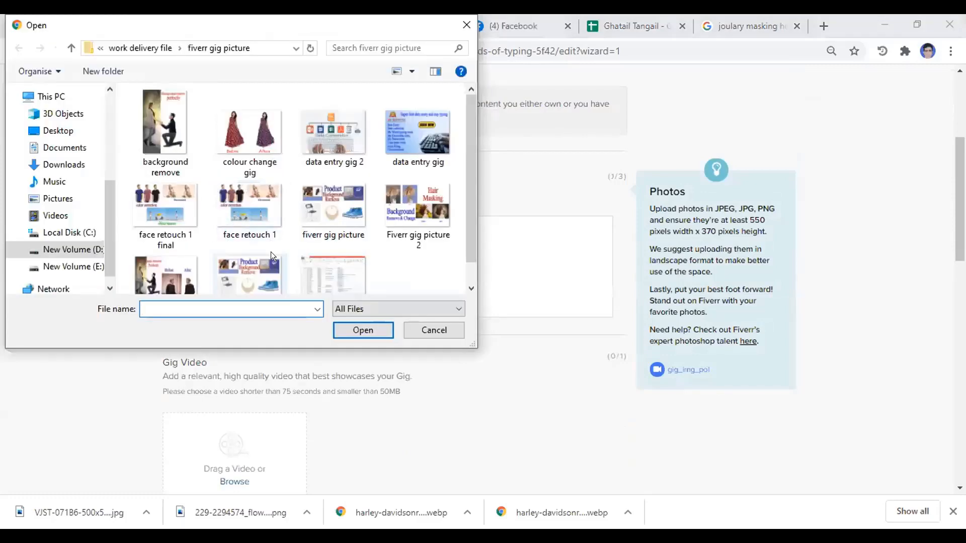
click(333, 276)
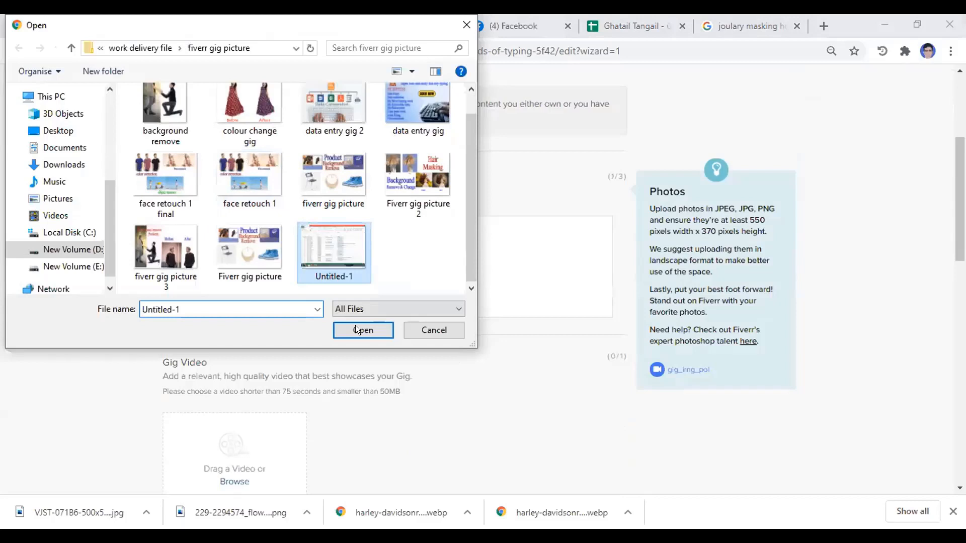
click(355, 325)
click(334, 132)
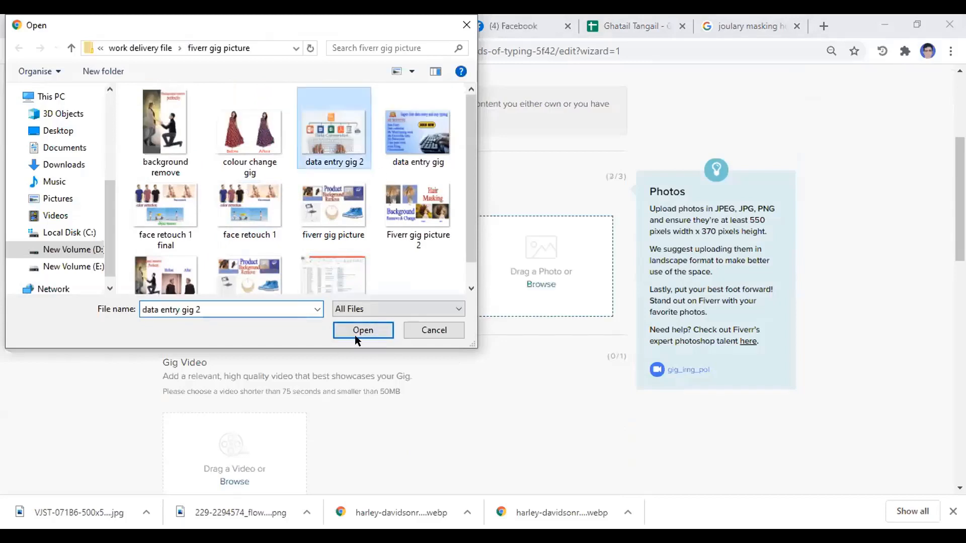
click(355, 335)
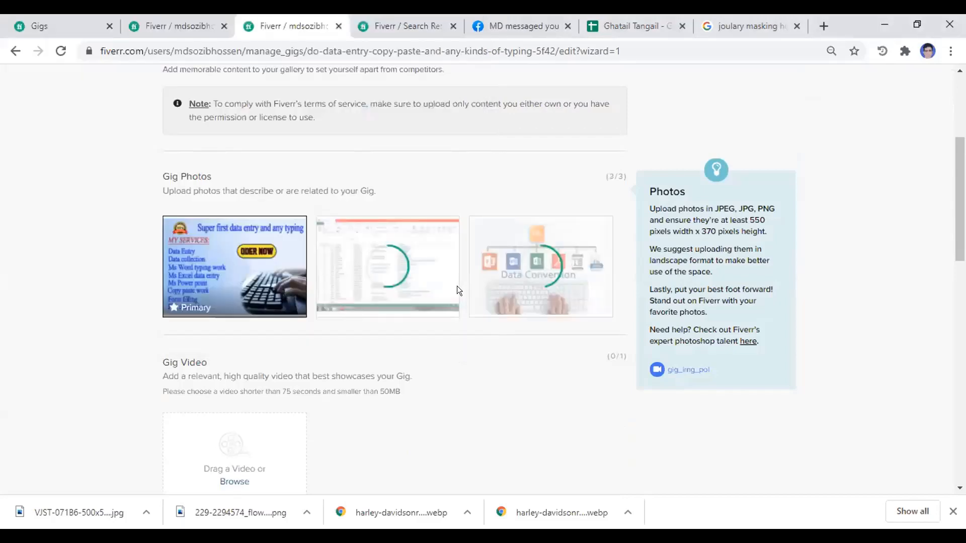
Delete the third gig photo from the gallery and upload "data entry gig 2" again in its place.
scroll(424, 285, down, 1)
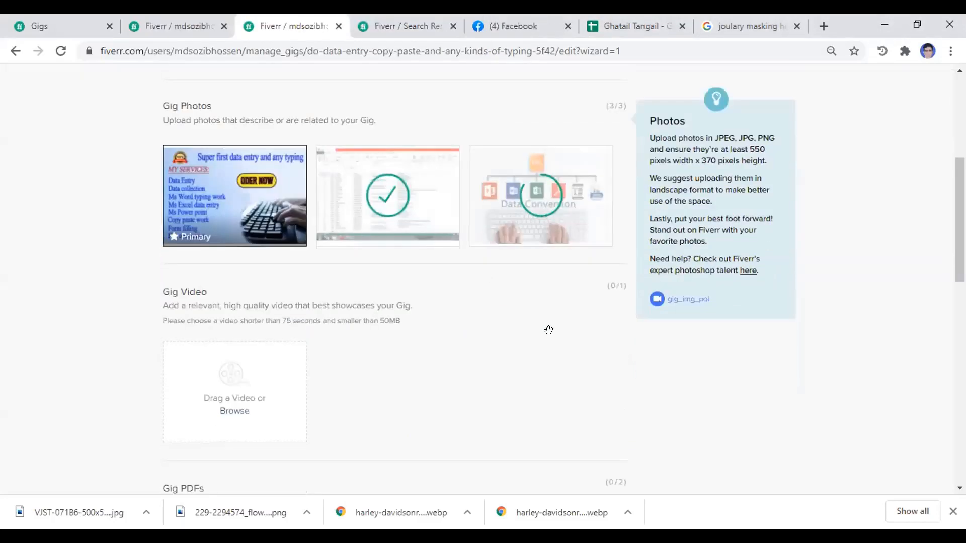
scroll(453, 339, up, 2)
mouse_move(594, 311)
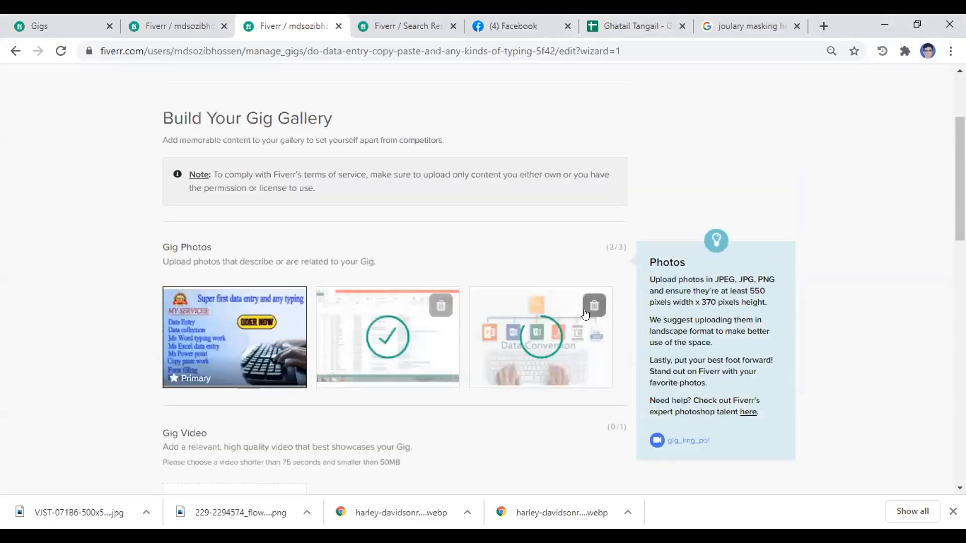
click(594, 305)
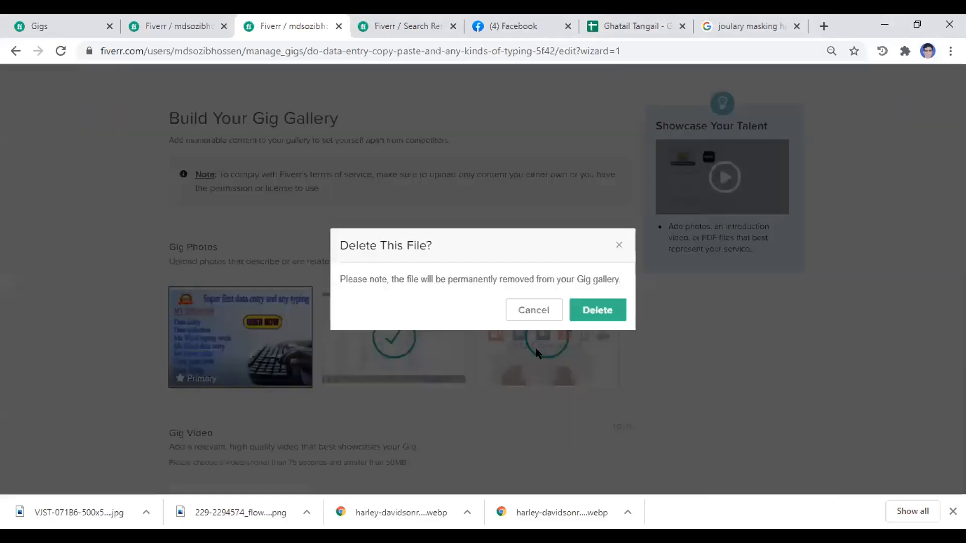
click(597, 309)
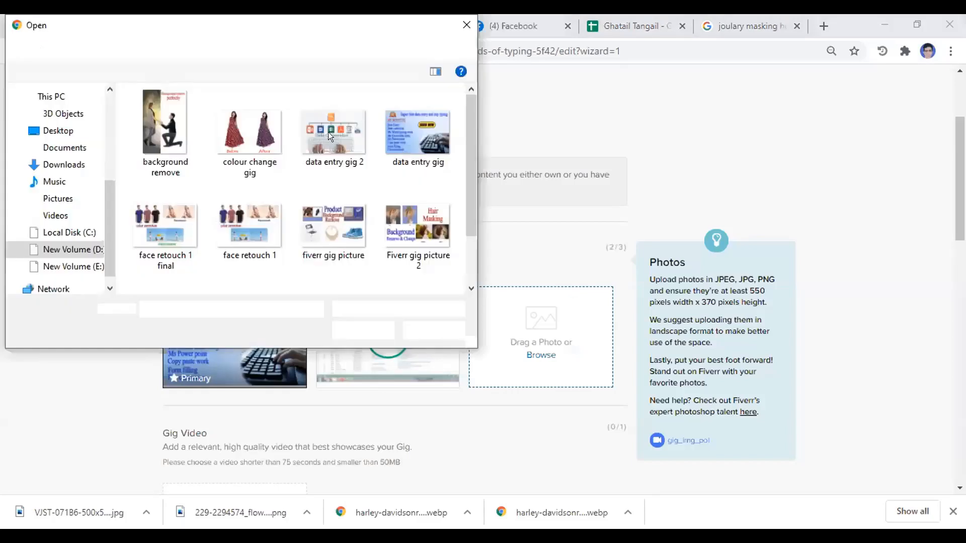
click(328, 132)
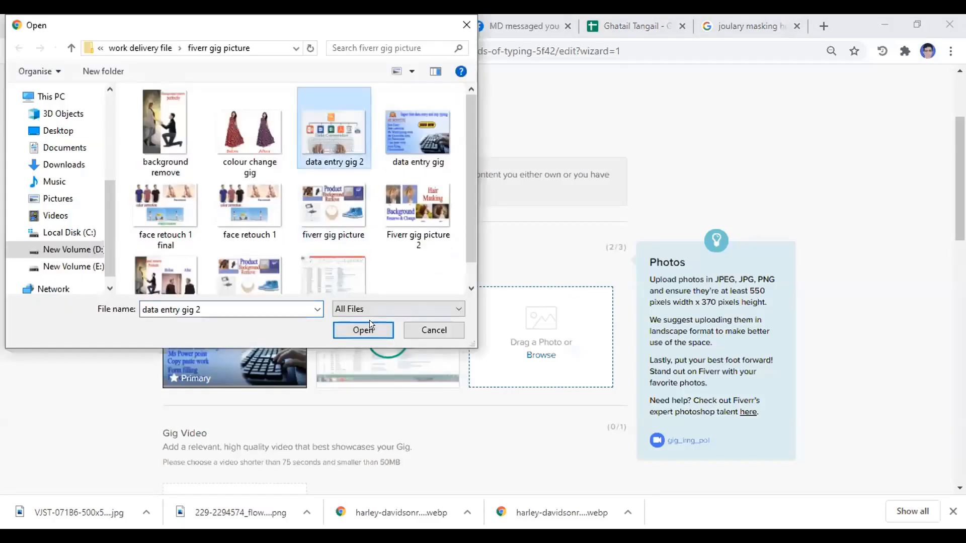
click(363, 330)
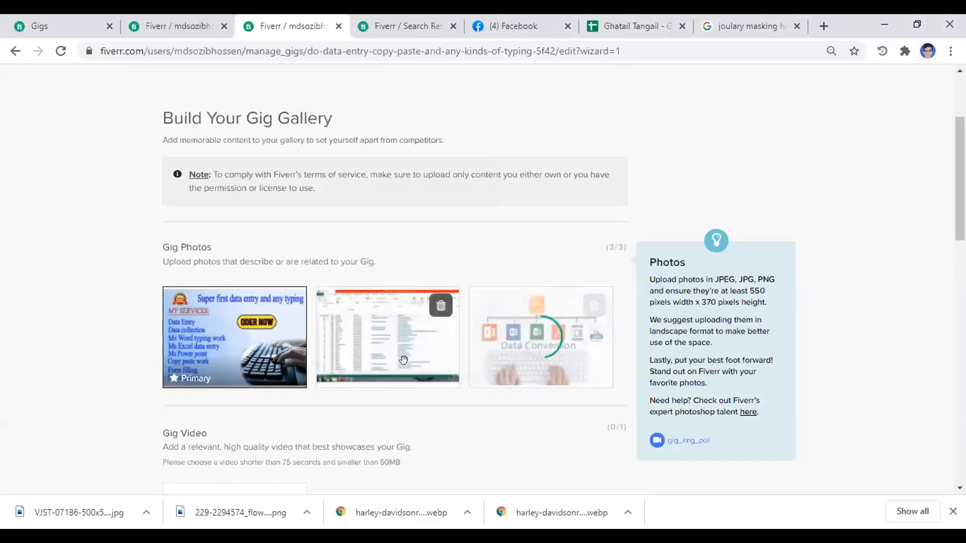
Save the gallery without adding a video or PDF, and publish the gig.
scroll(404, 360, down, 2)
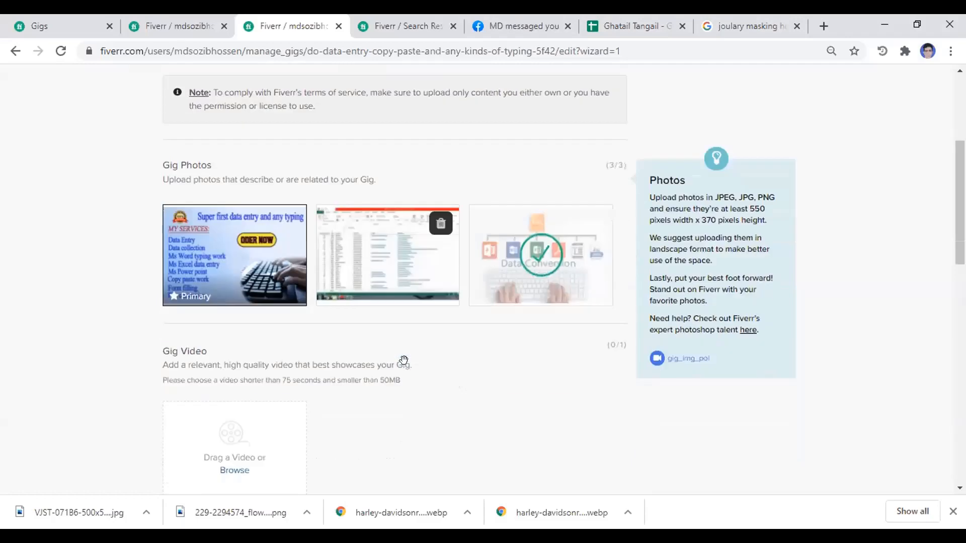
scroll(404, 360, down, 5)
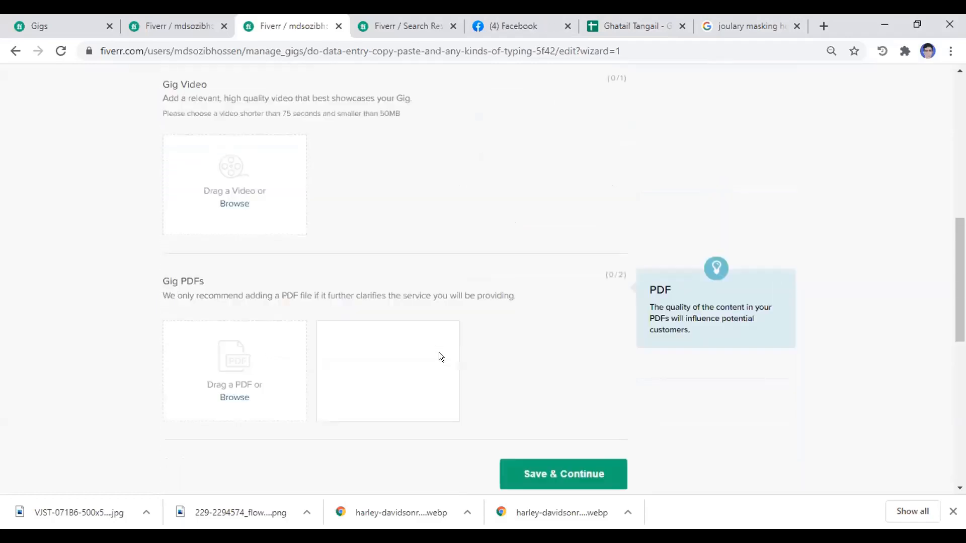
scroll(537, 343, up, 2)
scroll(541, 330, down, 5)
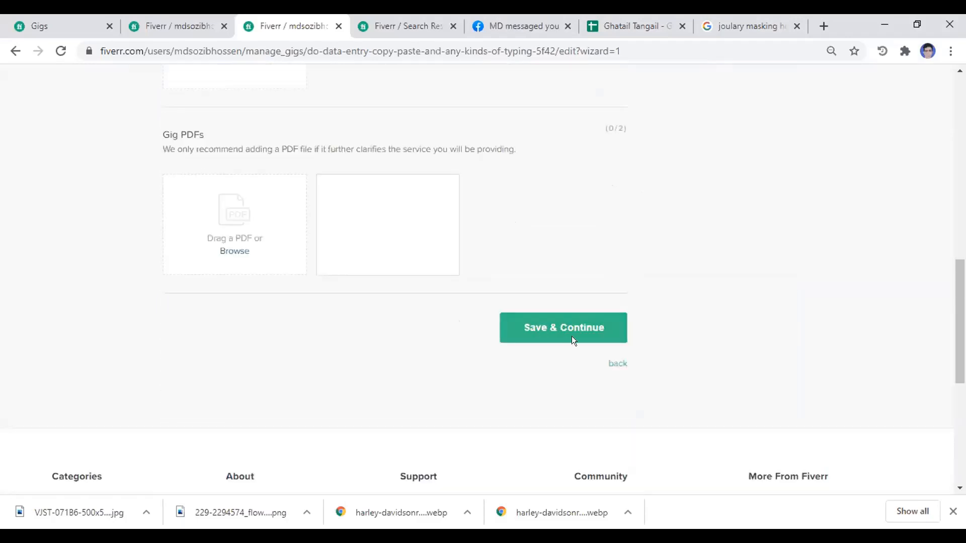
click(541, 330)
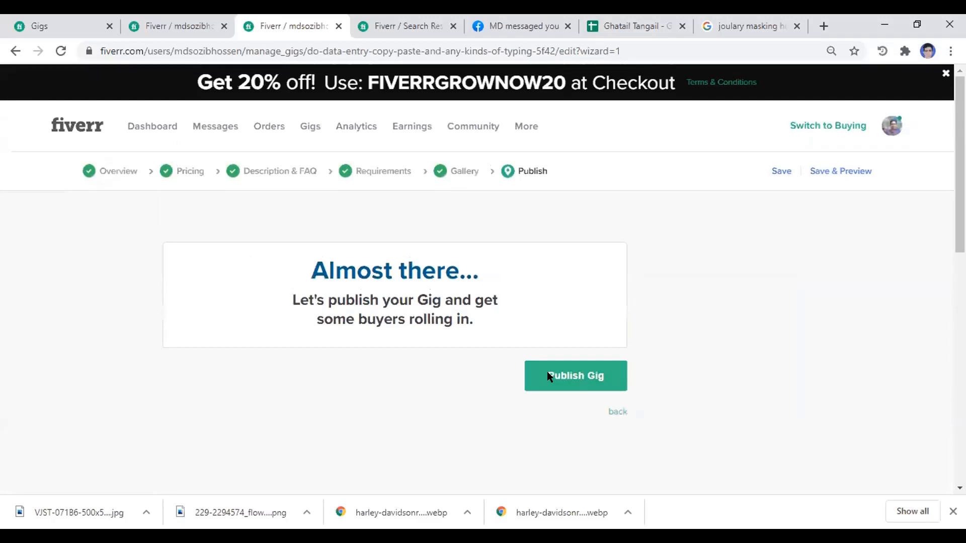
click(547, 376)
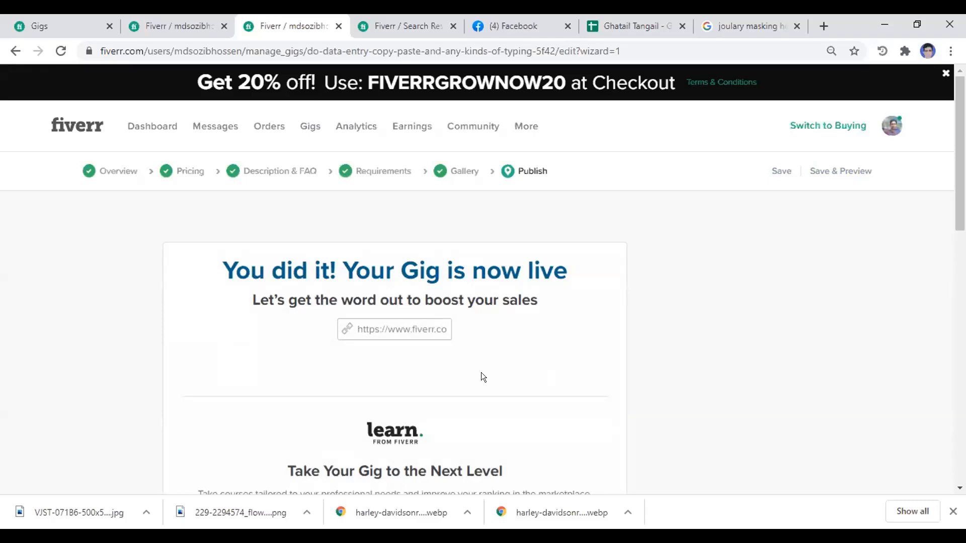
scroll(481, 373, down, 2)
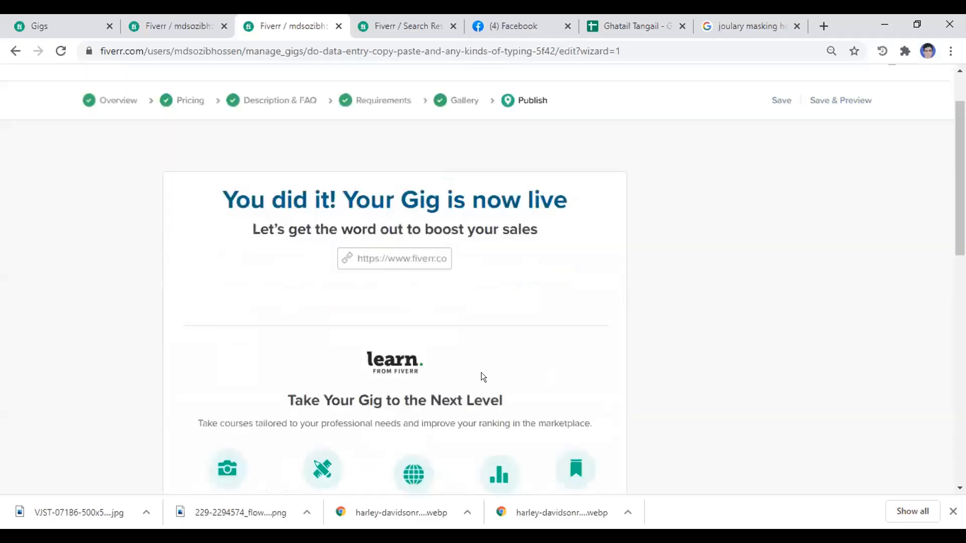
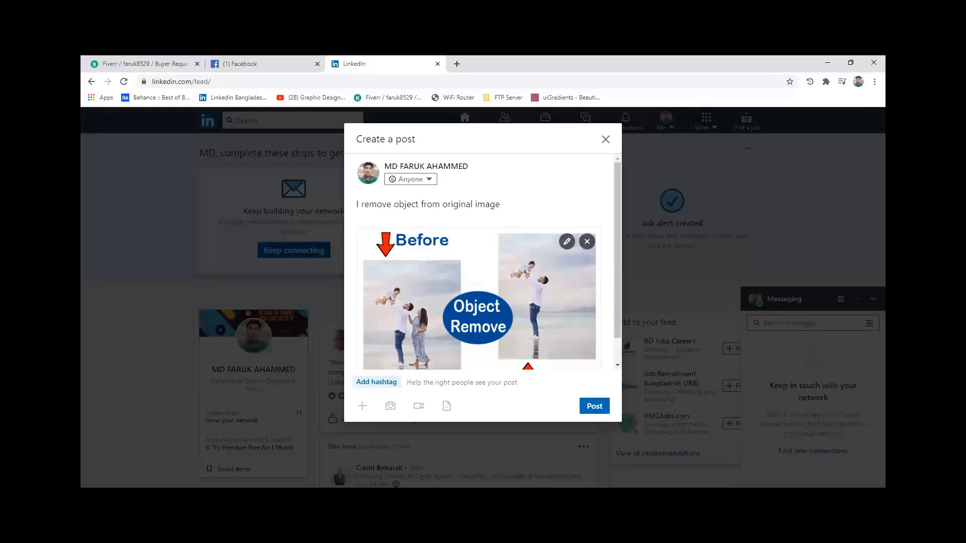
In the LinkedIn post draft, add the suggested hashtag #backgroundremove after "I remove object from original image".
click(377, 383)
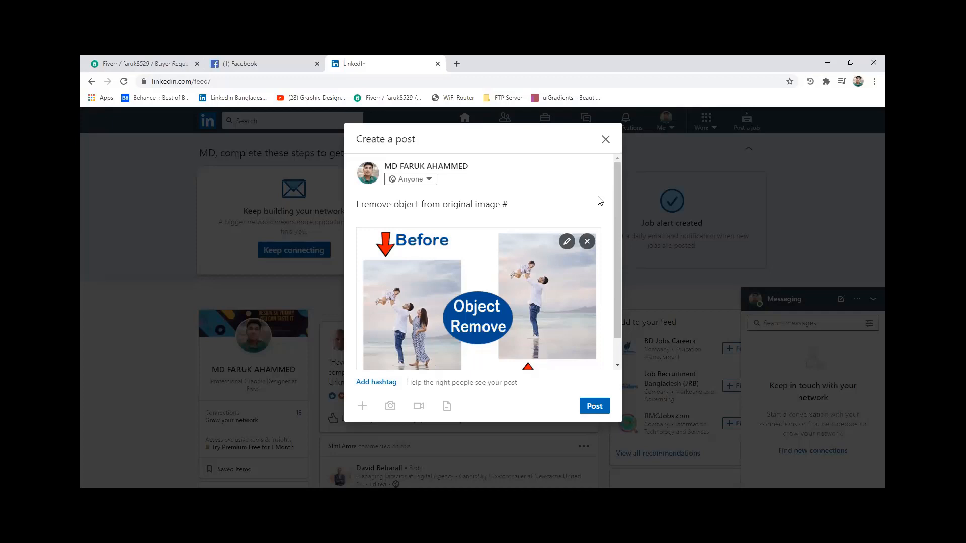
key(BackSpace)
click(376, 383)
text(back)
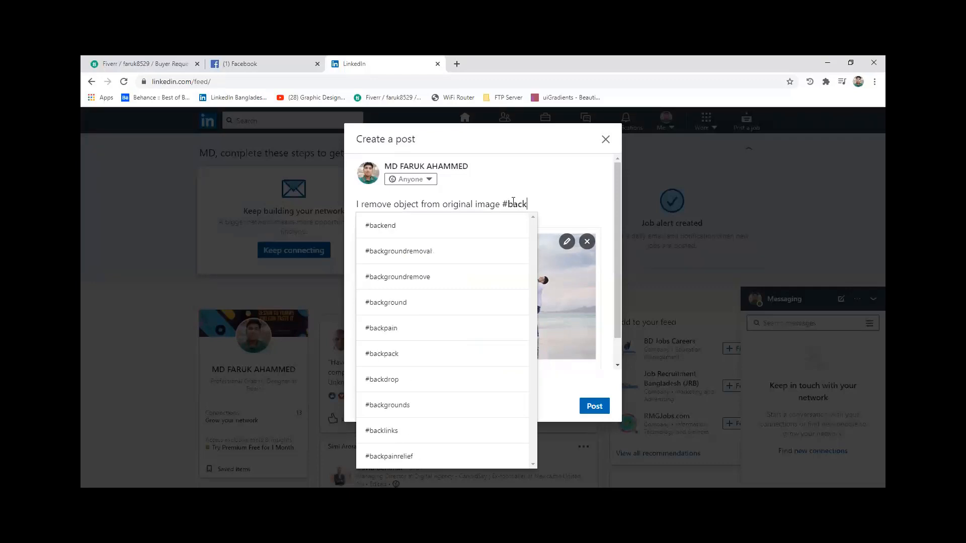
click(388, 277)
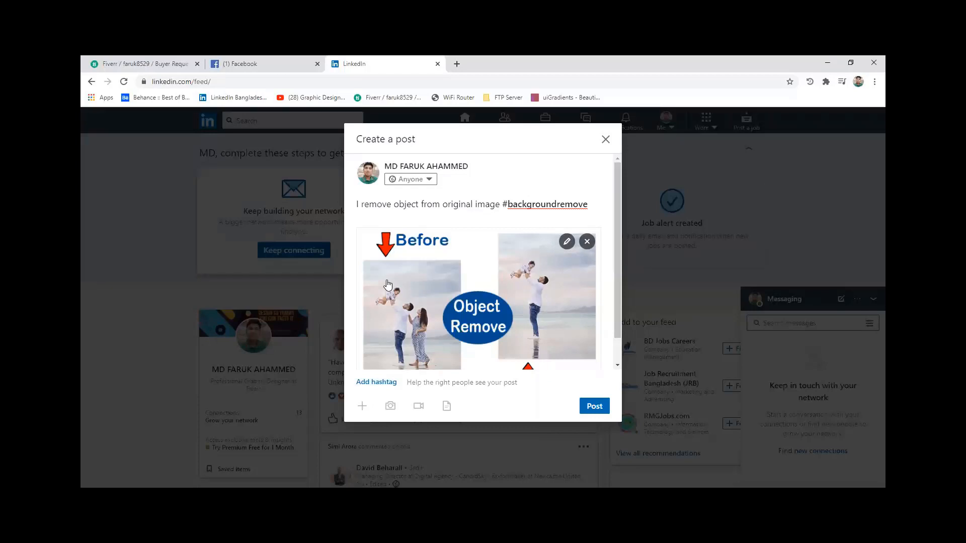
Add the suggested hashtag #photoretouching after #backgroundremove in the post draft.
click(369, 384)
text(ph)
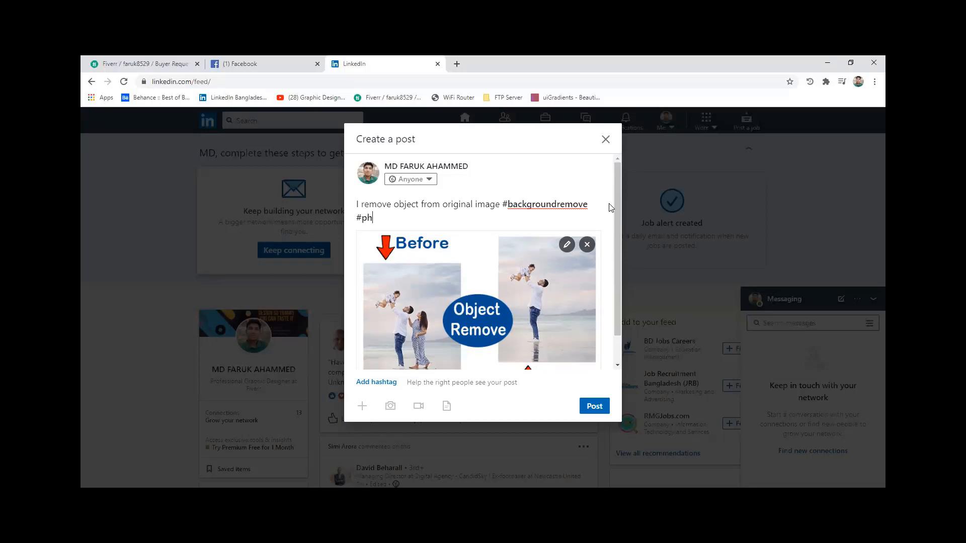
text(oto)
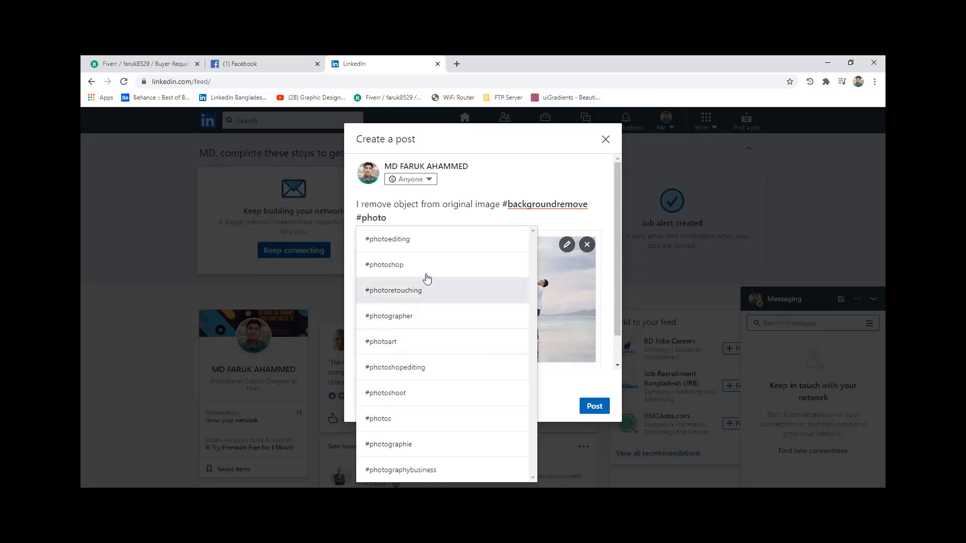
click(420, 298)
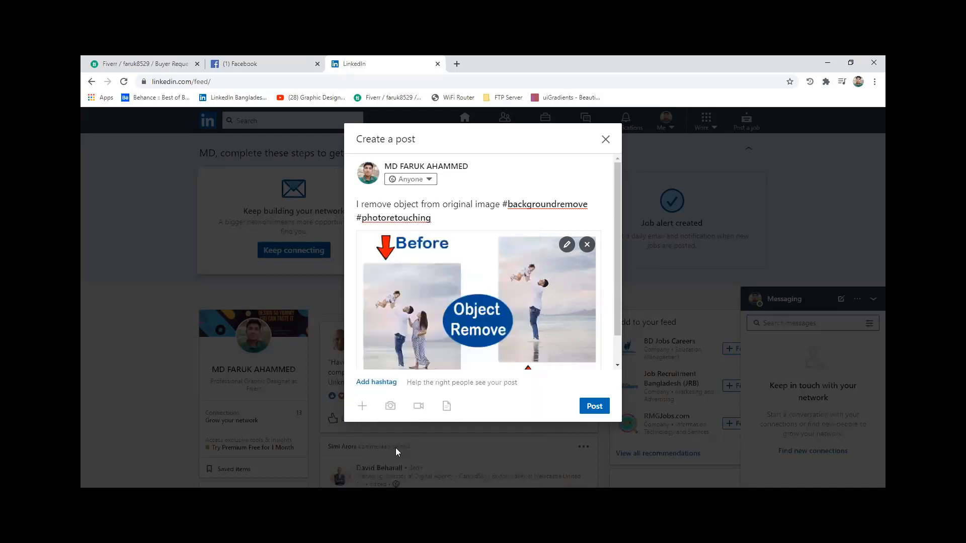
Try a third hashtag starting with #photoresi after #photoretouching, and erase its text.
click(375, 383)
text(phot)
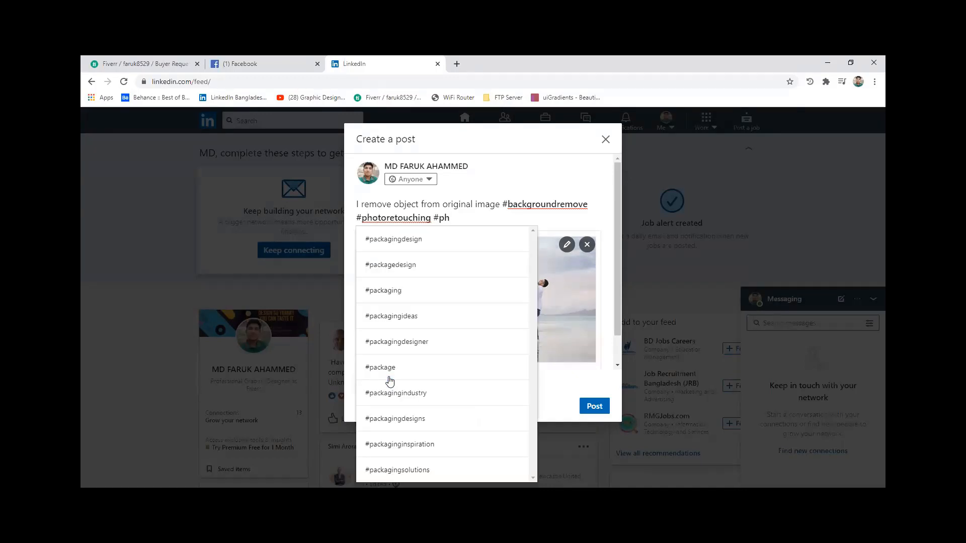
text(o )
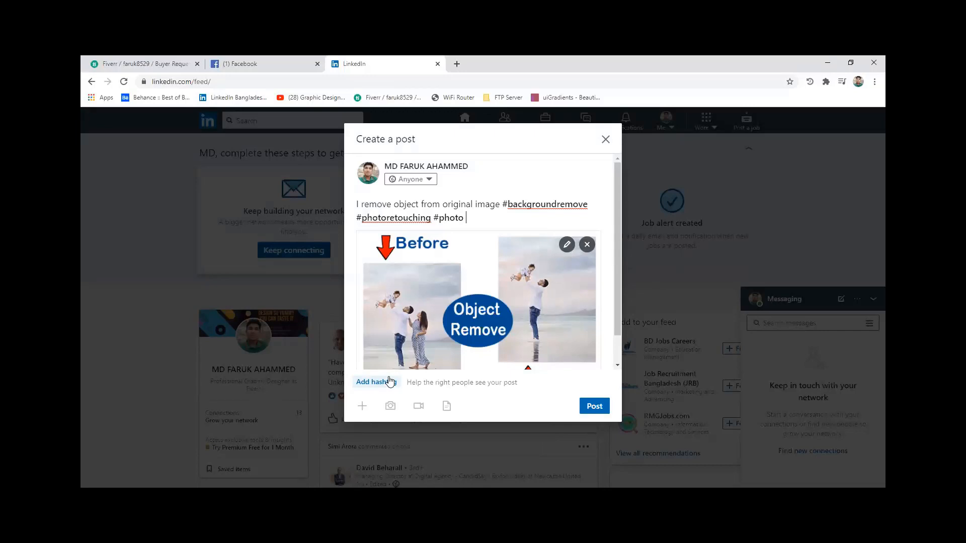
text(re)
key(BackSpace)
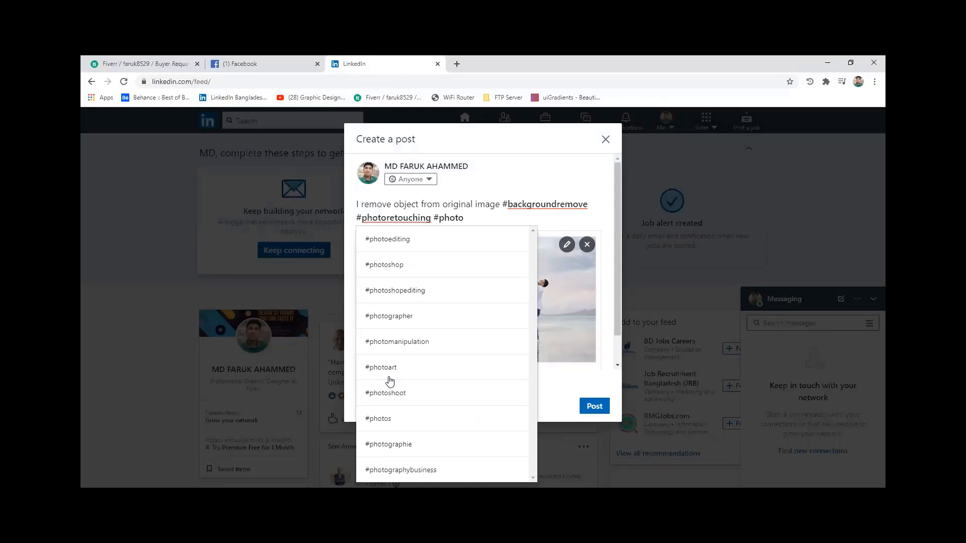
text(re)
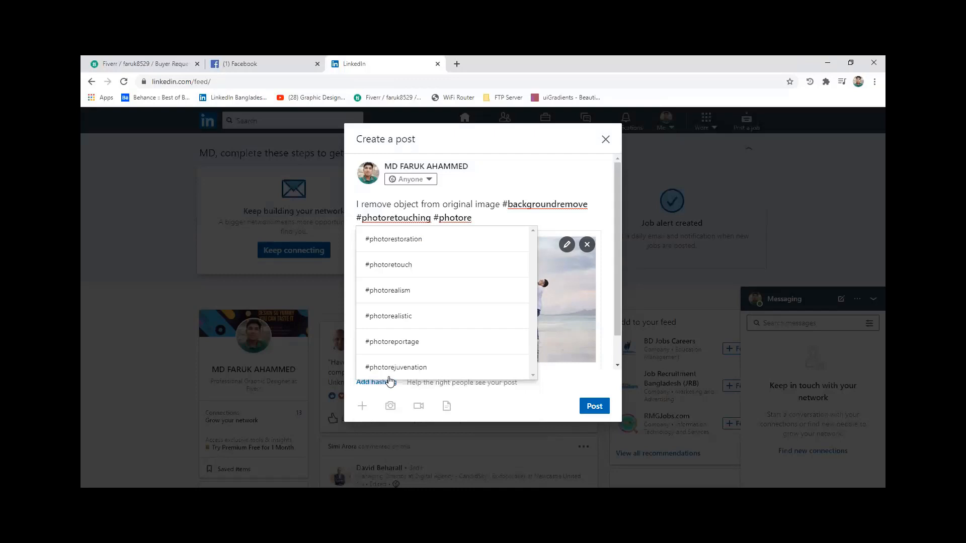
text(si)
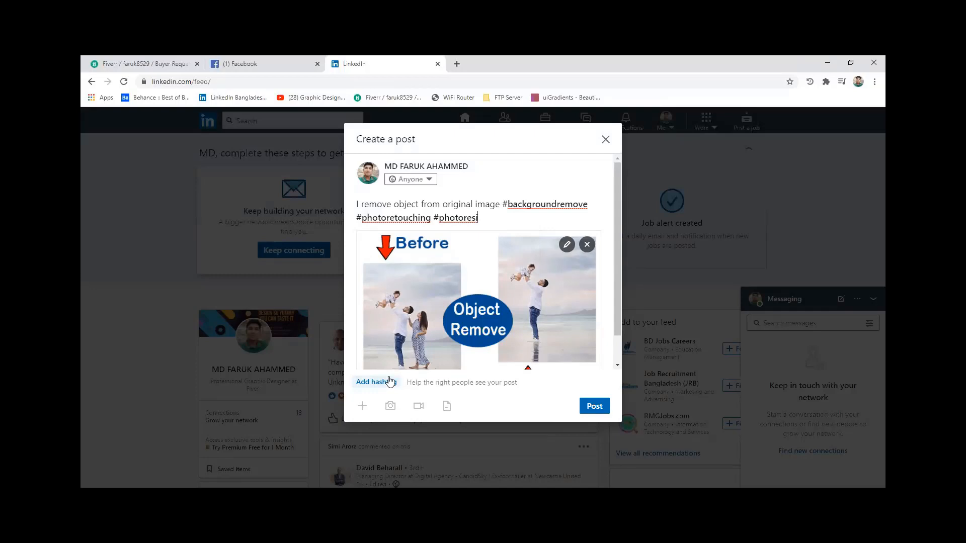
key(BackSpace)
key(BackSpace)
key(BackSpace)
key(BackSpace)
key(BackSpace)
key(BackSpace)
key(BackSpace)
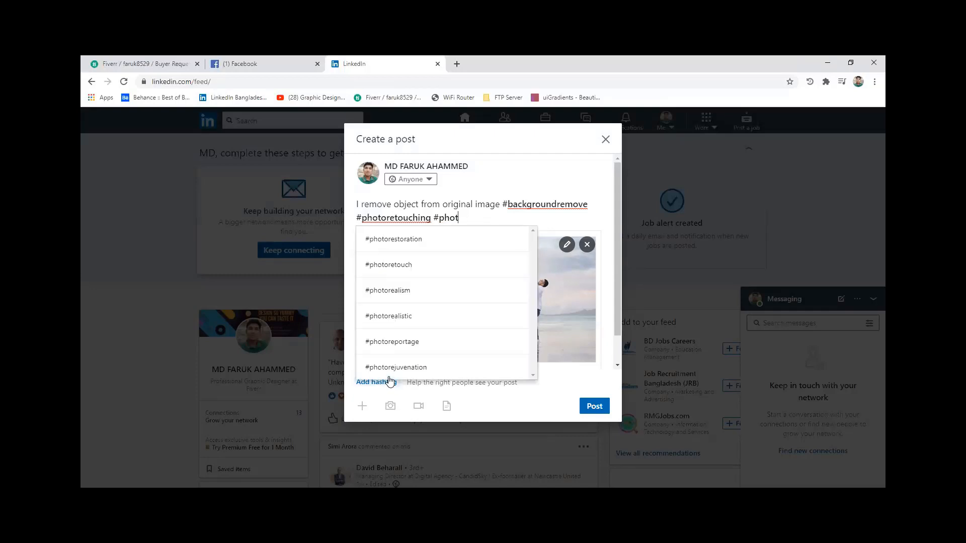
key(BackSpace)
key(BackSpace)
Try #resize as the hashtag after #photoretouching, and erase its text.
text(r)
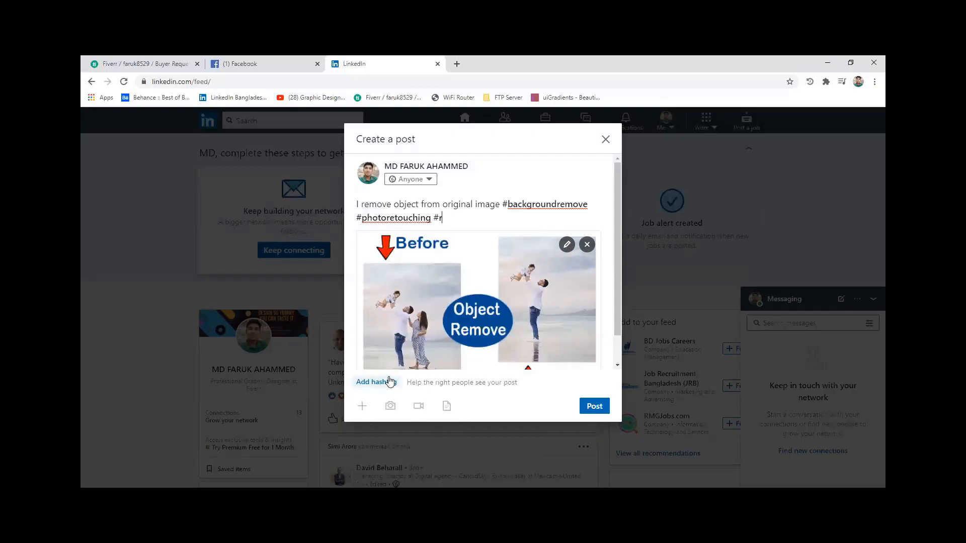
text(e)
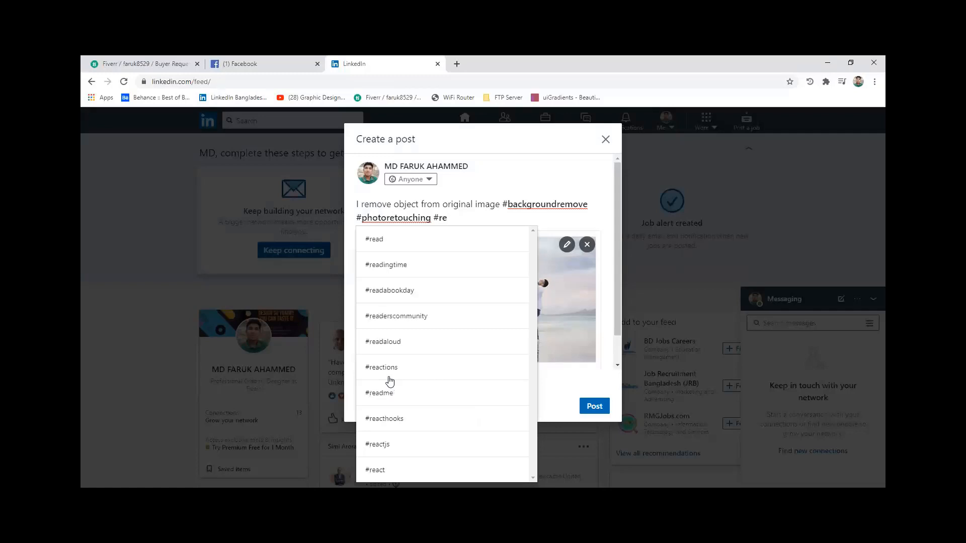
text(s)
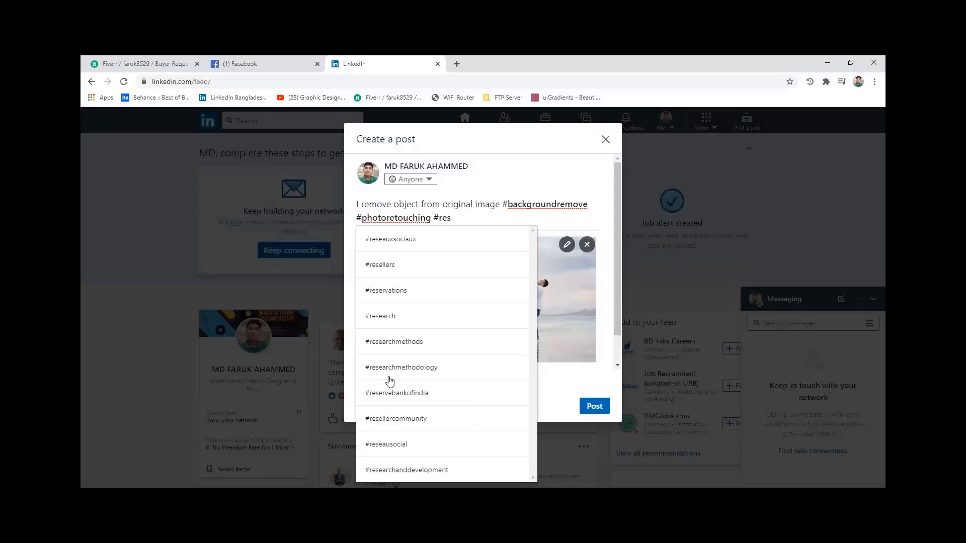
text(ize)
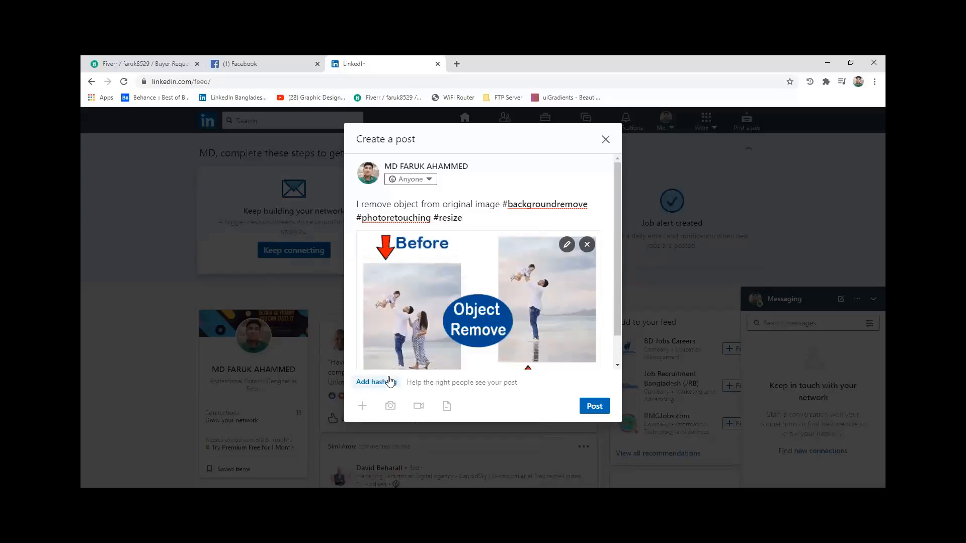
key(BackSpace)
key(BackSpace)
key(BackSpace)
key(BackSpace)
key(BackSpace)
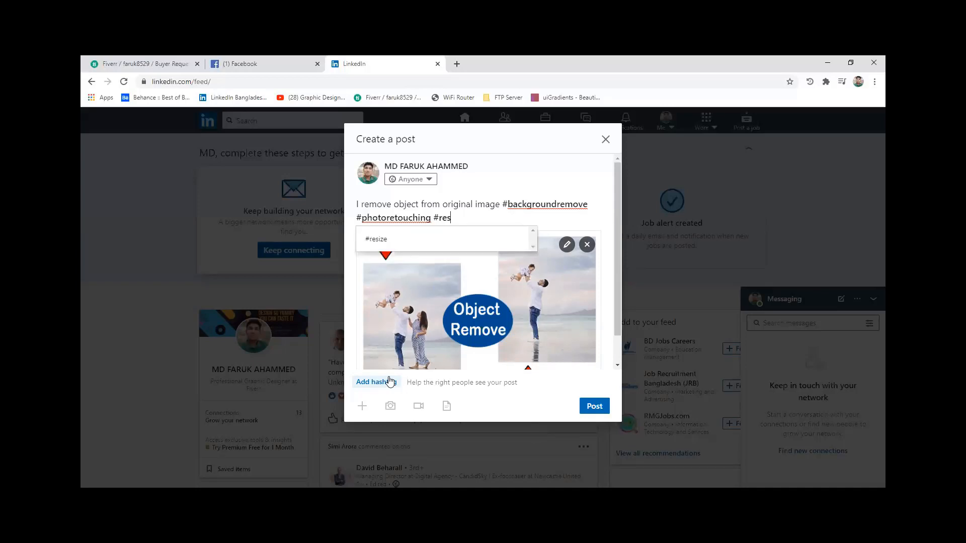
key(BackSpace)
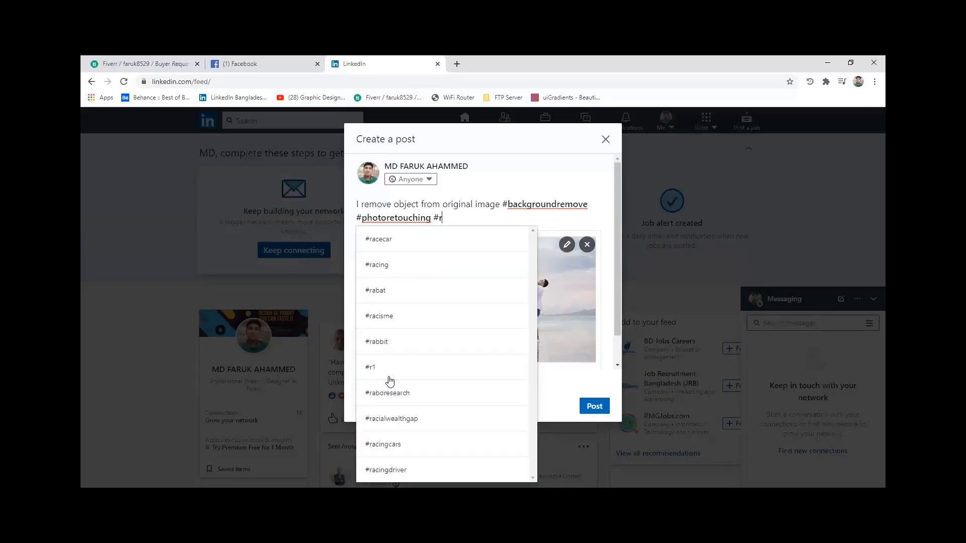
key(BackSpace)
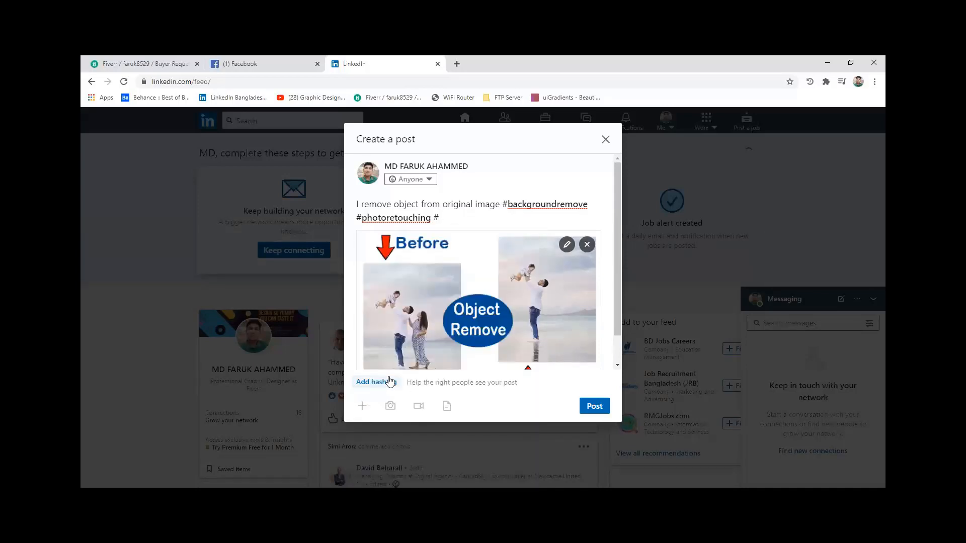
Check the hashtag suggestions for #photo again, and erase the entered text.
text(photo)
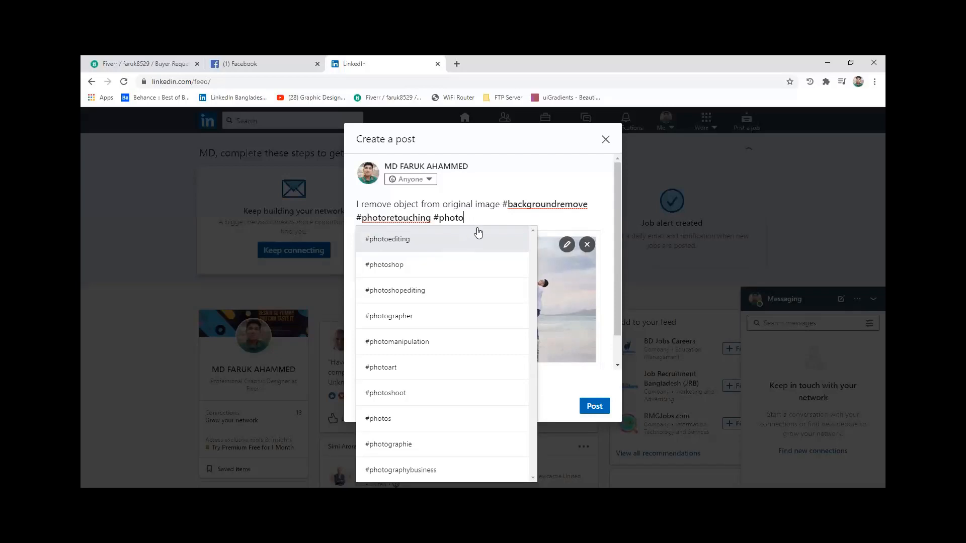
key(BackSpace)
key(BackSpace)
key(BackSpace)
key(BackSpace)
key(BackSpace)
Add the custom hashtag #objectremove after #photoretouching in the post draft.
text(ob)
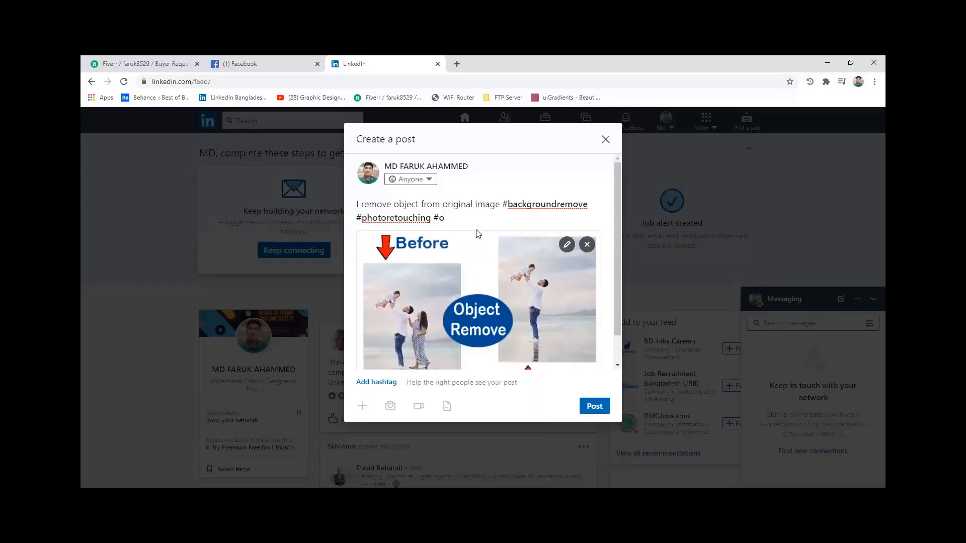
text(ject)
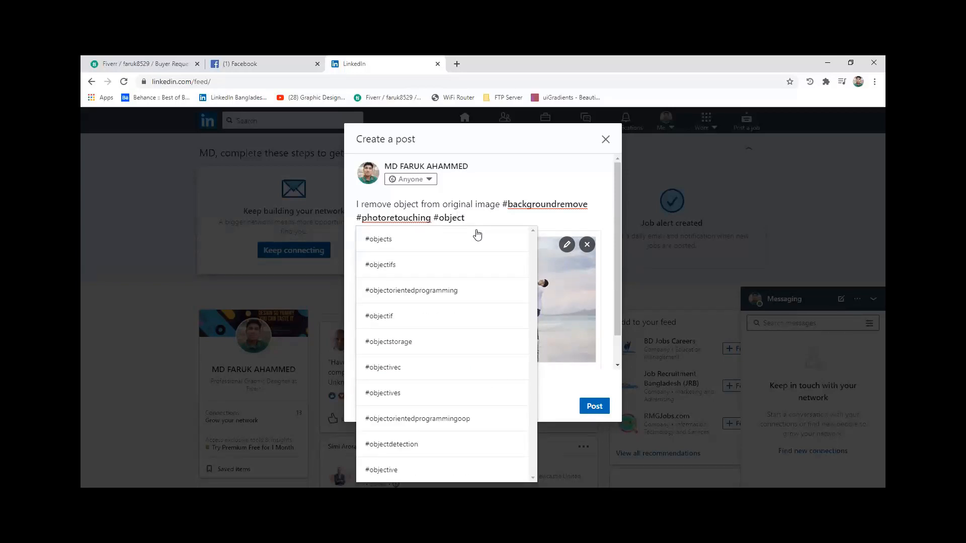
text(re)
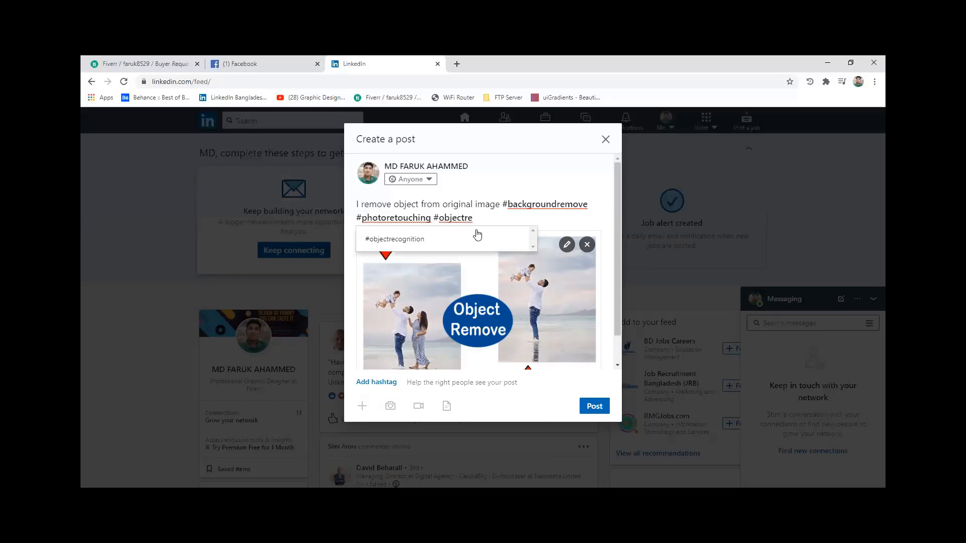
key(BackSpace)
key(BackSpace)
key(BackSpace)
key(BackSpace)
key(BackSpace)
key(BackSpace)
key(BackSpace)
key(BackSpace)
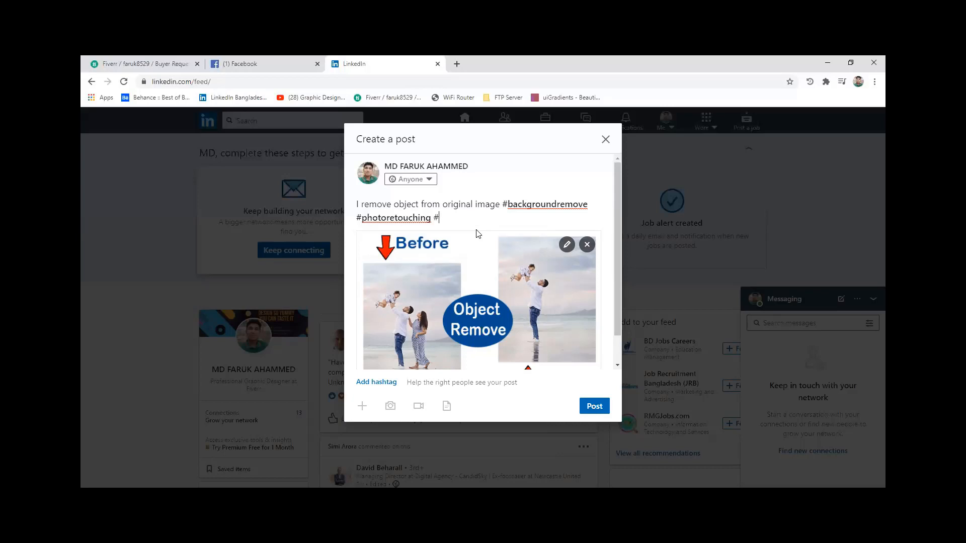
text(ob)
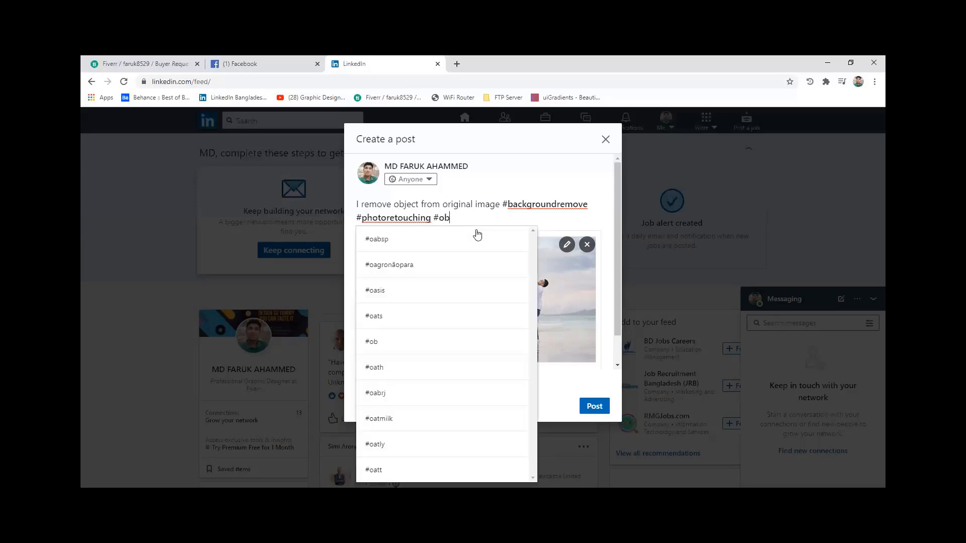
text(ject)
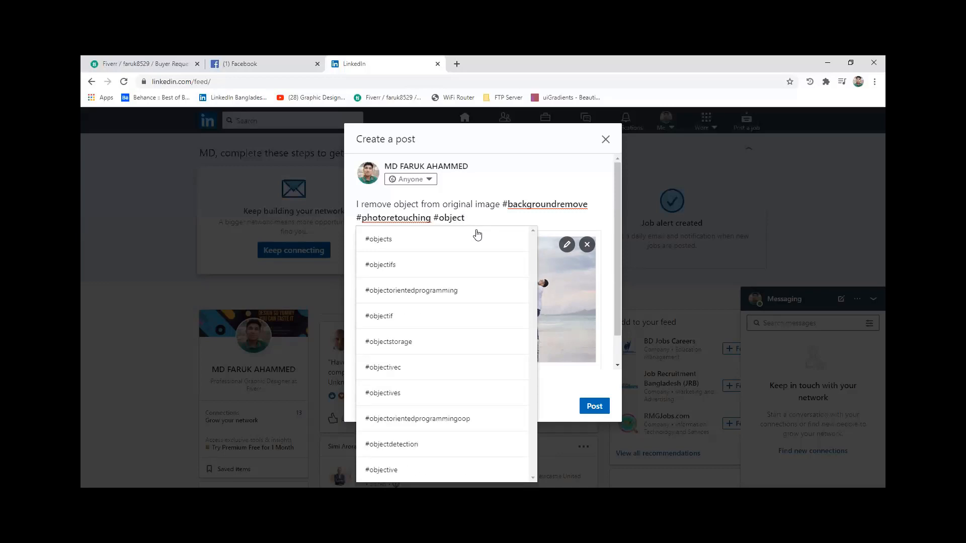
text(remove)
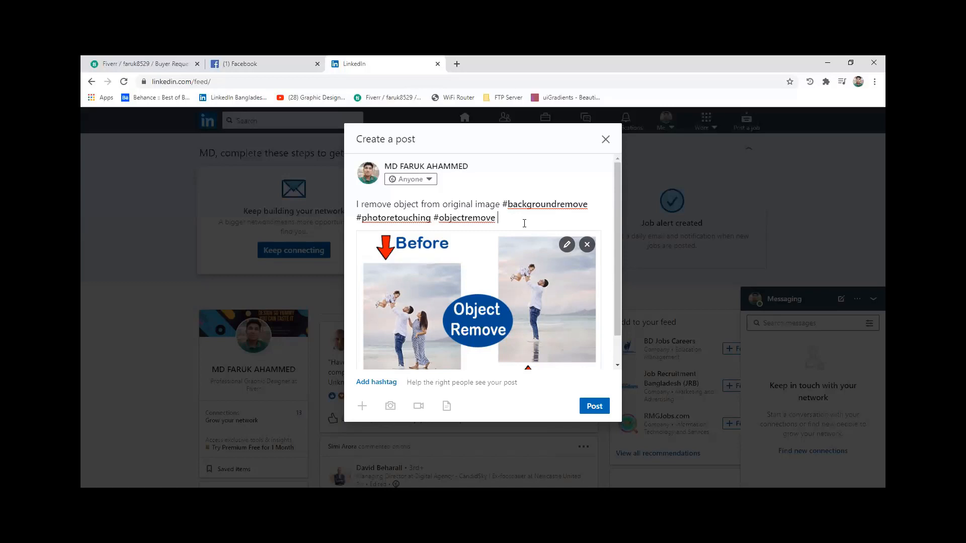
Add the suggested hashtag #colorcorrection after #objectremove.
click(378, 386)
text(colo)
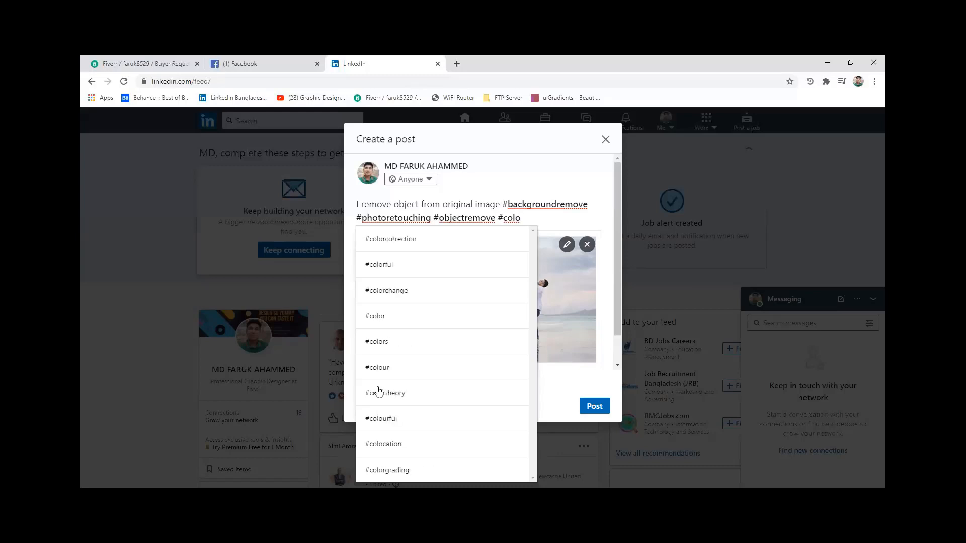
click(408, 249)
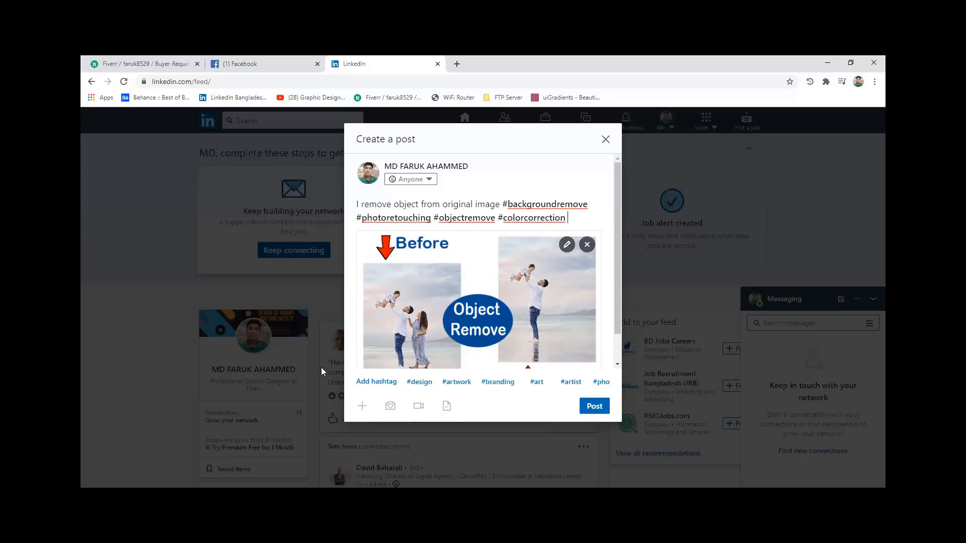
Add the suggested hashtag #restored after #colorcorrection.
click(377, 383)
text(re)
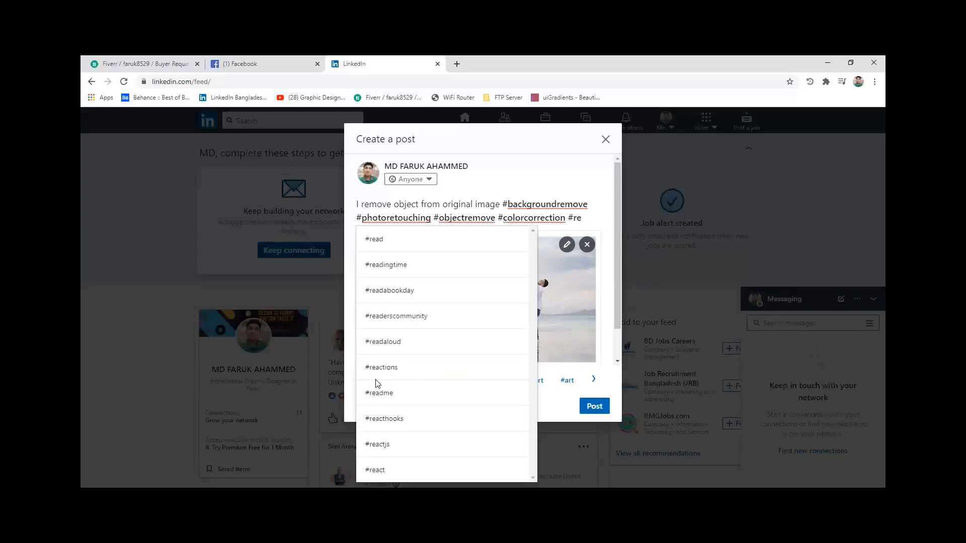
text(s)
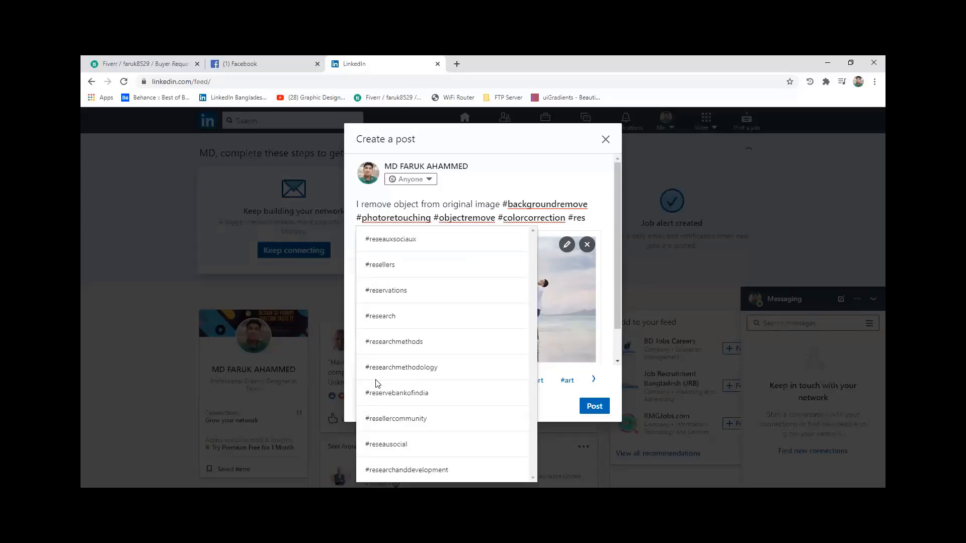
text(tore)
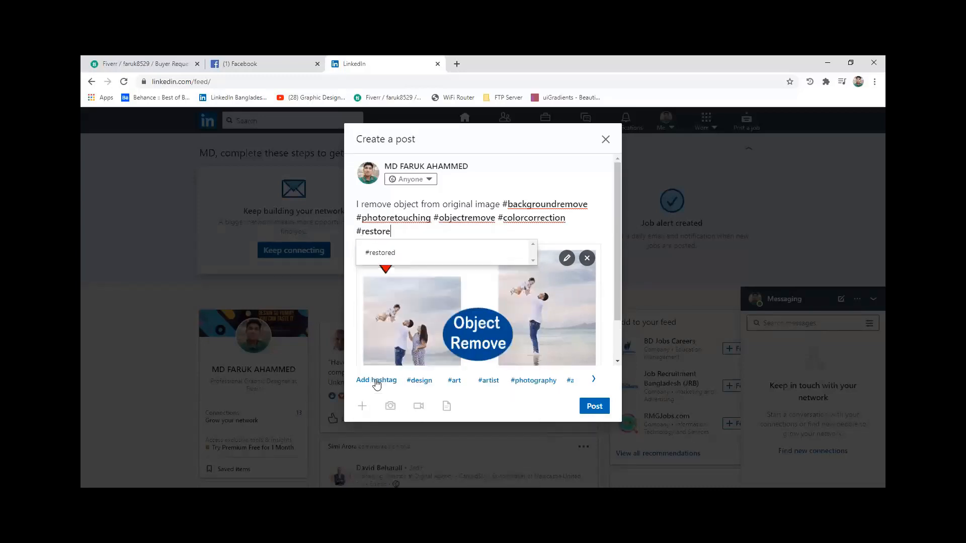
click(406, 256)
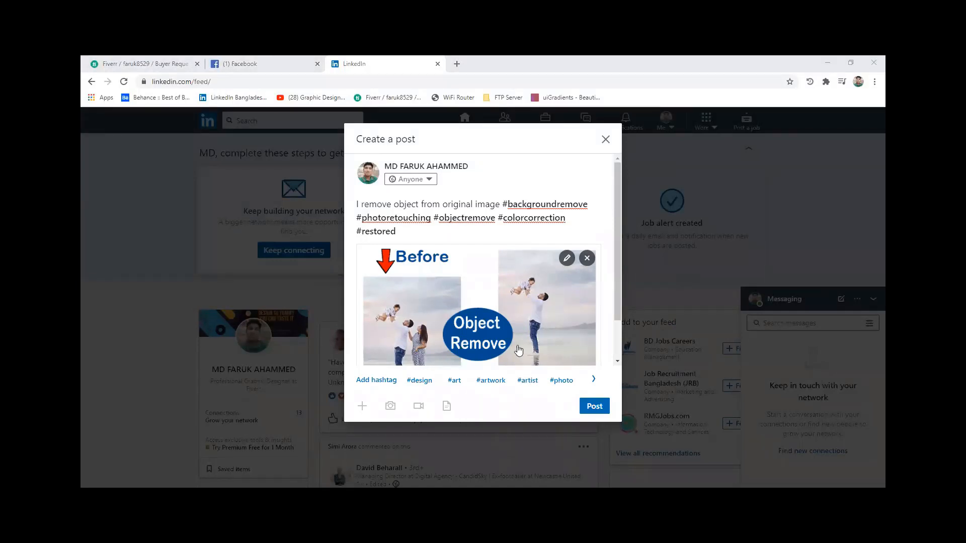
Review the post draft and move the hashtags onto a new line below "I remove object from original image".
scroll(539, 334, down, 1)
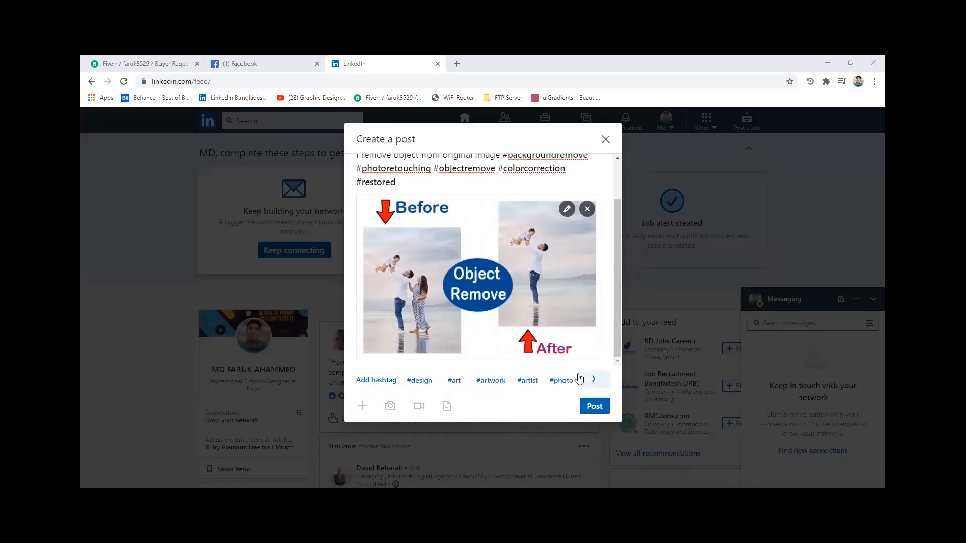
scroll(559, 337, up, 1)
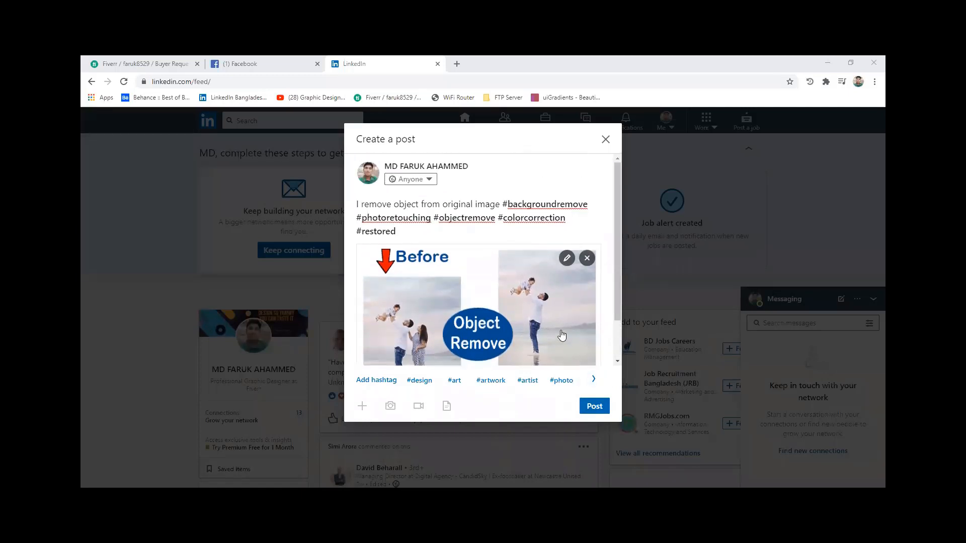
scroll(561, 336, down, 1)
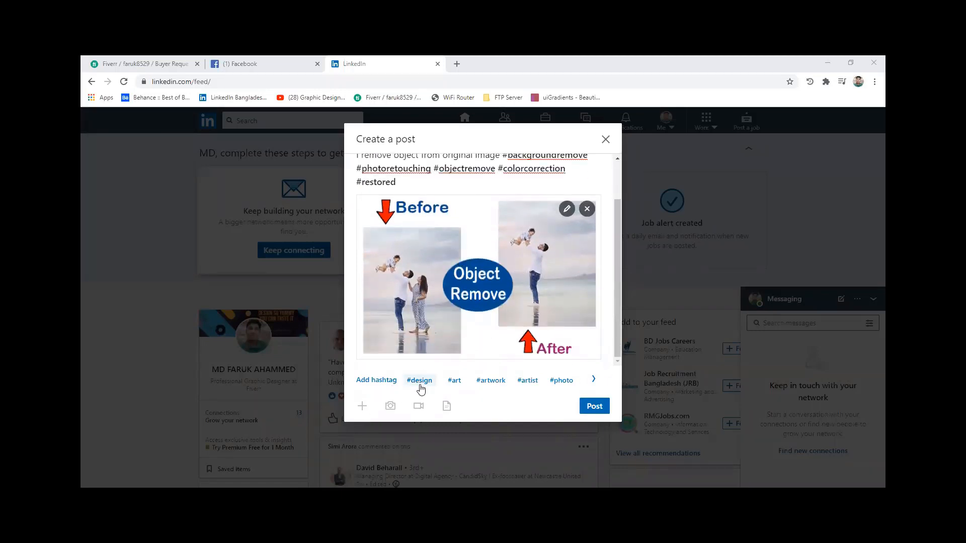
scroll(541, 301, up, 1)
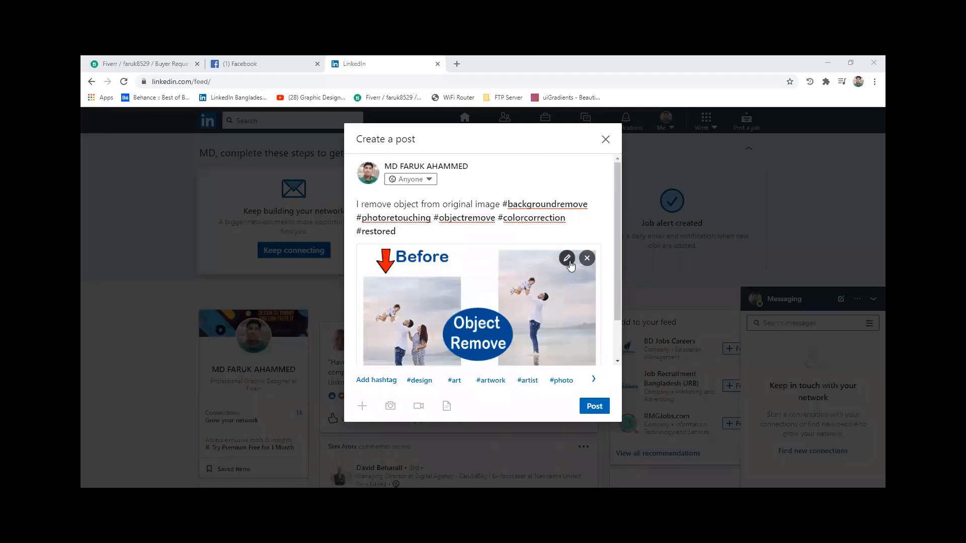
scroll(561, 279, down, 1)
scroll(558, 284, up, 1)
key(Return)
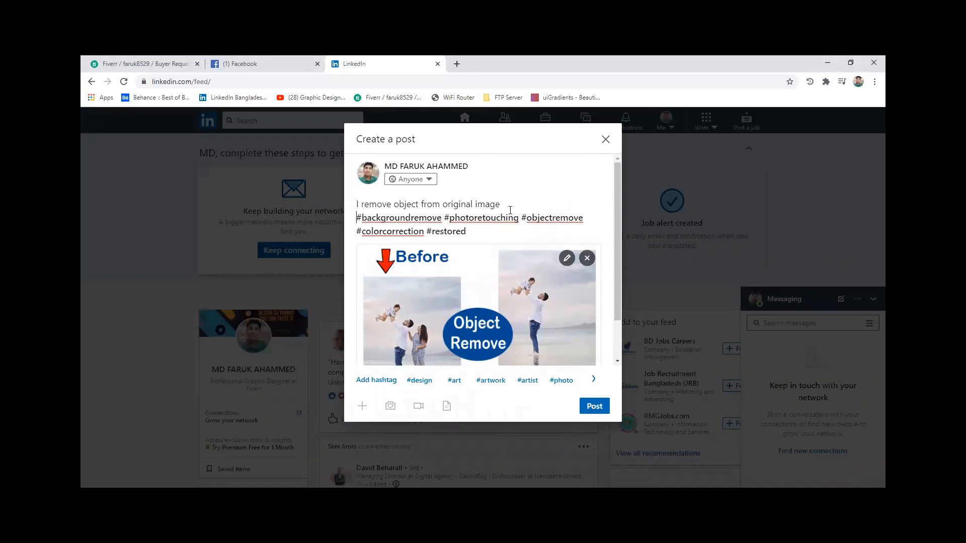
click(445, 217)
key(Return)
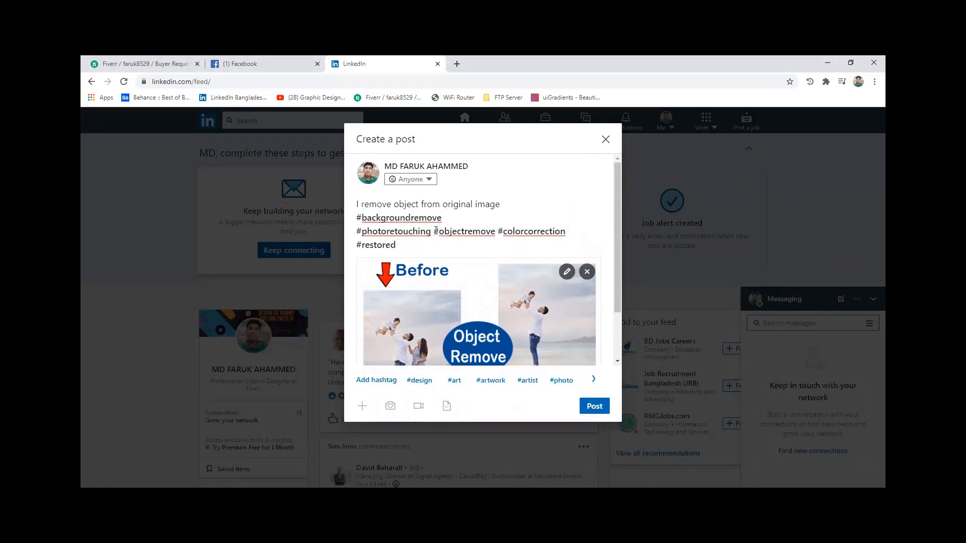
click(436, 231)
key(Return)
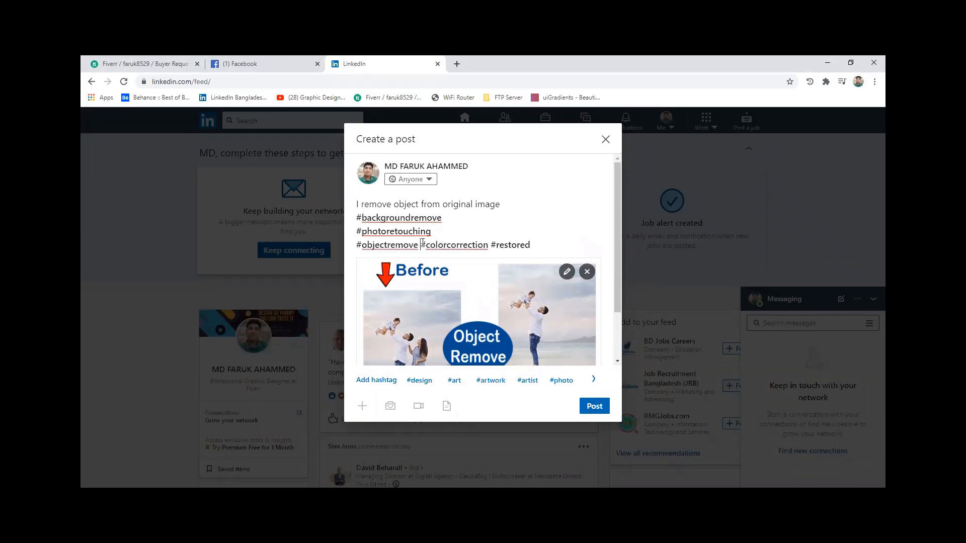
click(421, 245)
click(460, 235)
key(BackSpace)
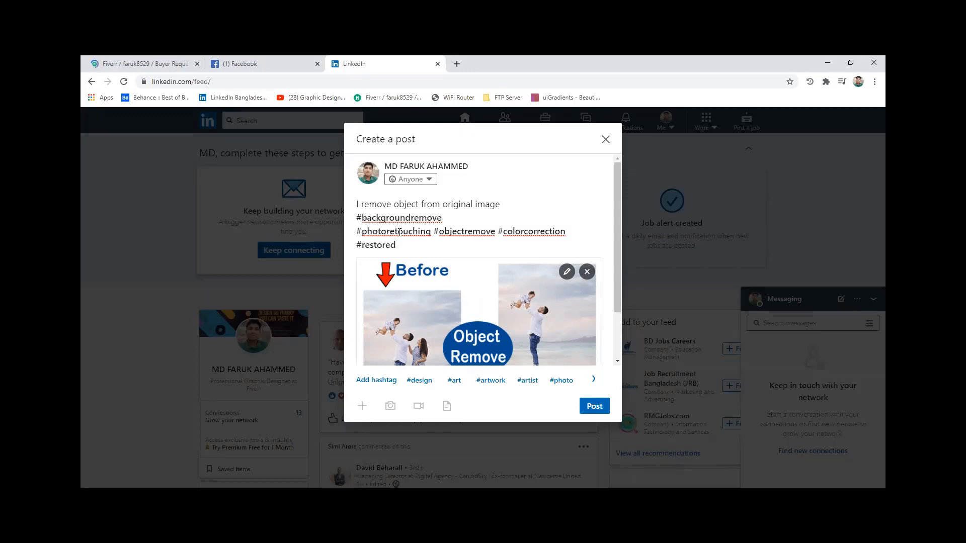
key(BackSpace)
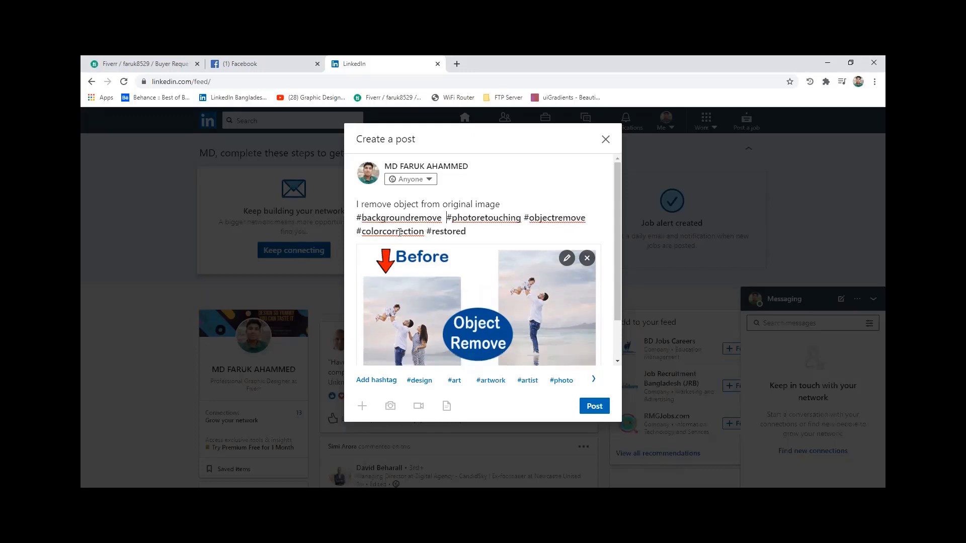
Add an extra space before #objectremove and check the whole post draft with its before-and-after image.
click(523, 217)
scroll(519, 280, down, 1)
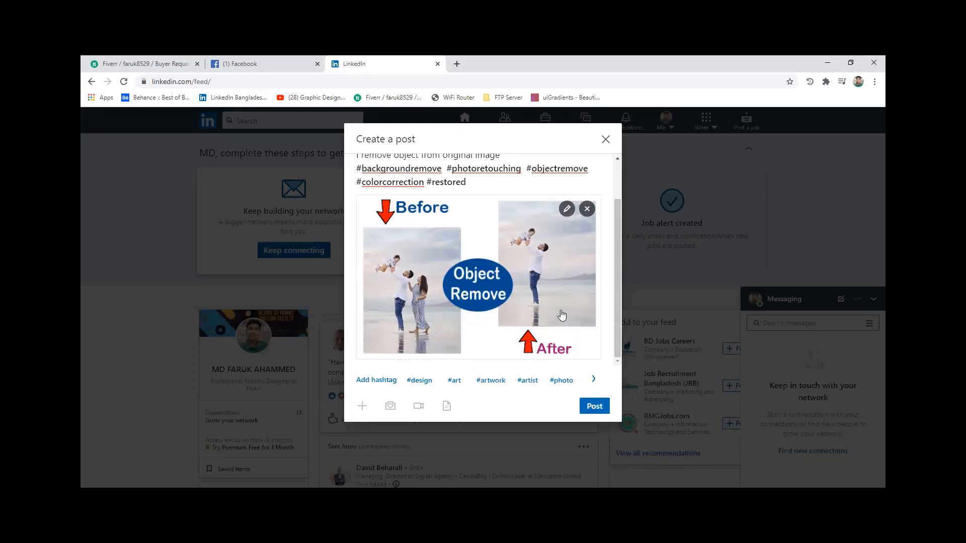
scroll(561, 315, up, 1)
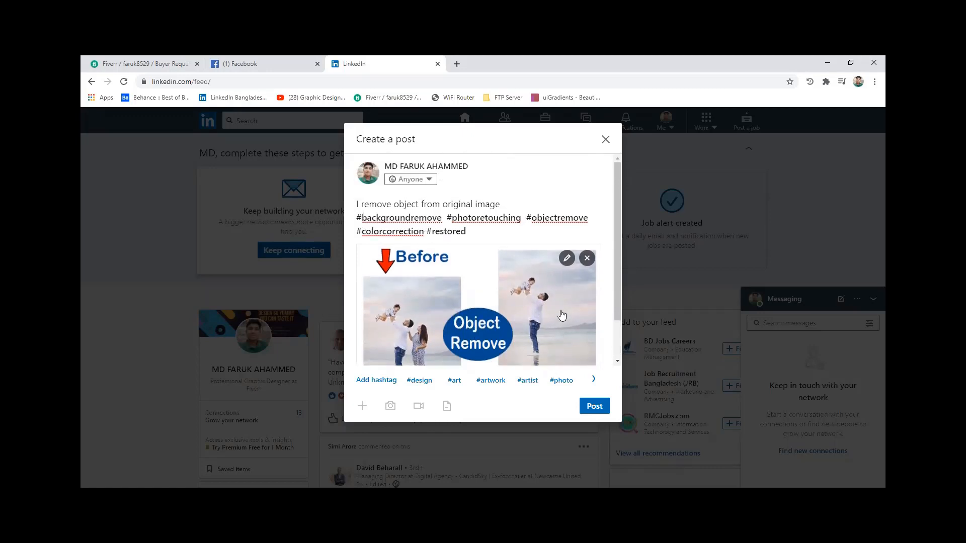
scroll(562, 314, down, 1)
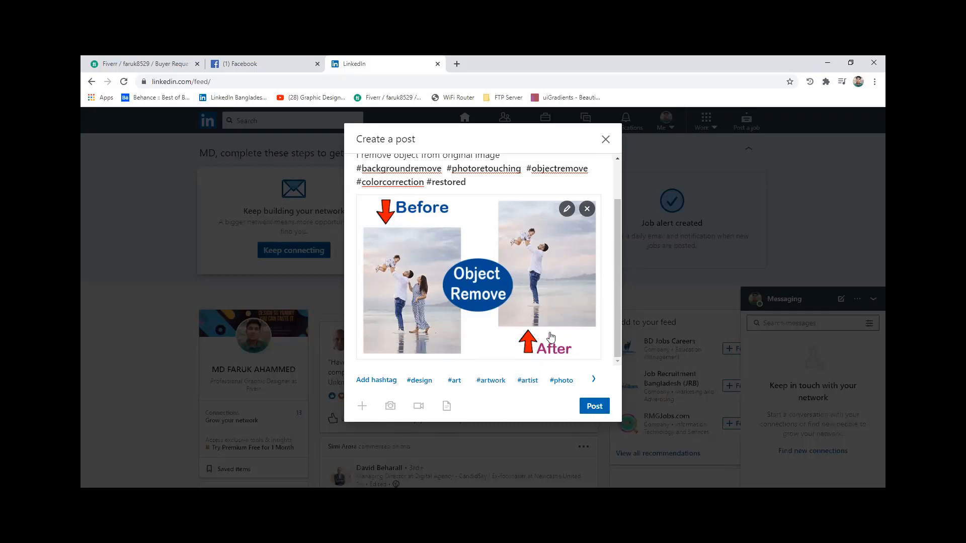
scroll(550, 334, up, 2)
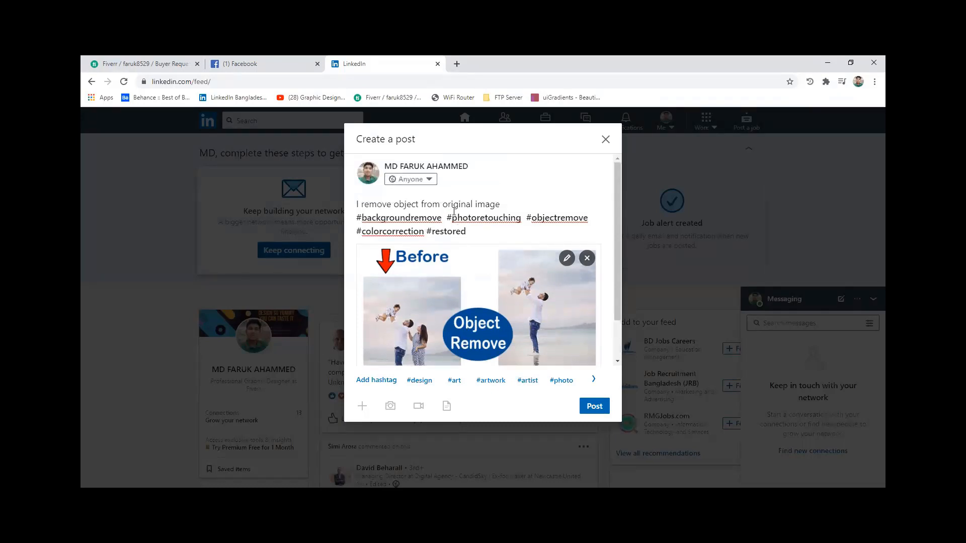
Examine the attached photo's editing and tagging options, and return to the post draft without tagging anyone.
click(568, 259)
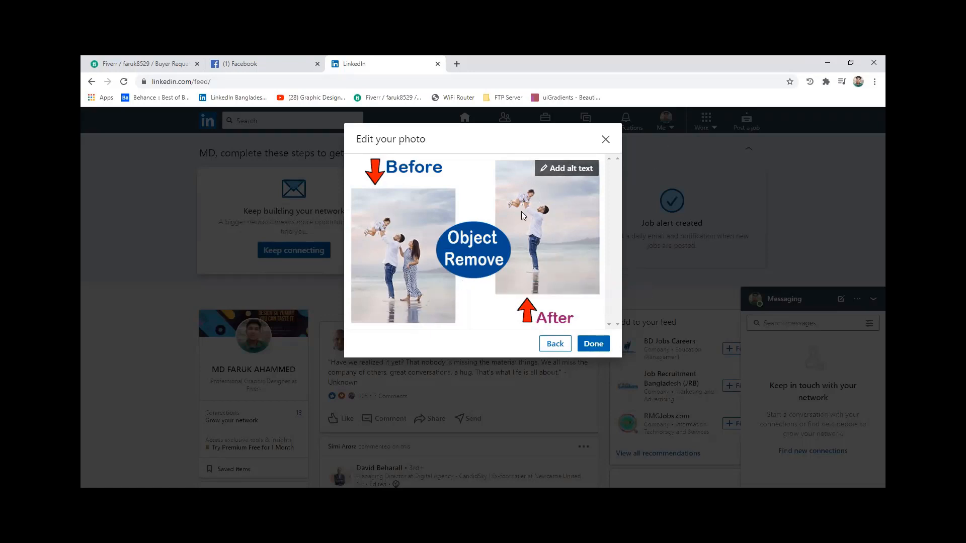
click(393, 175)
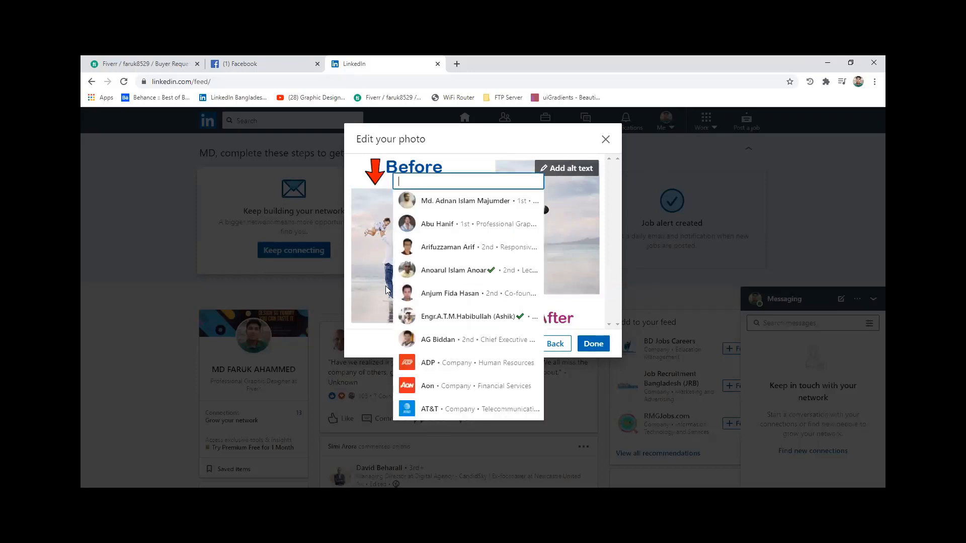
click(363, 281)
click(595, 345)
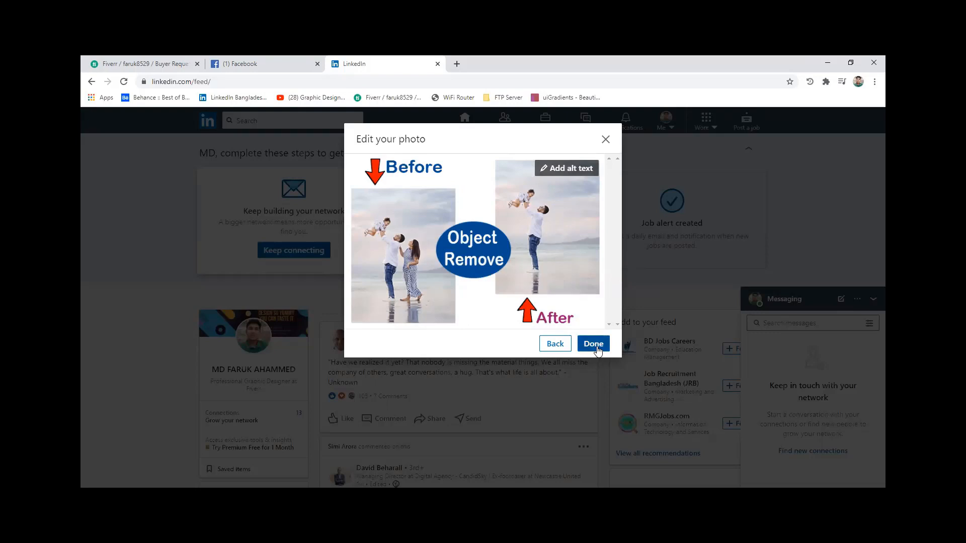
Publish the object removal post and check it in the feed.
click(594, 406)
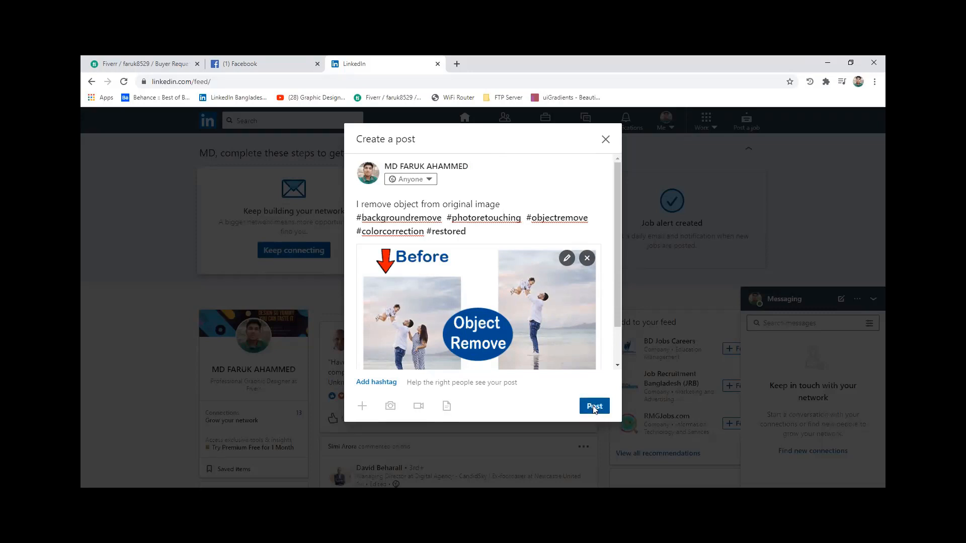
click(594, 406)
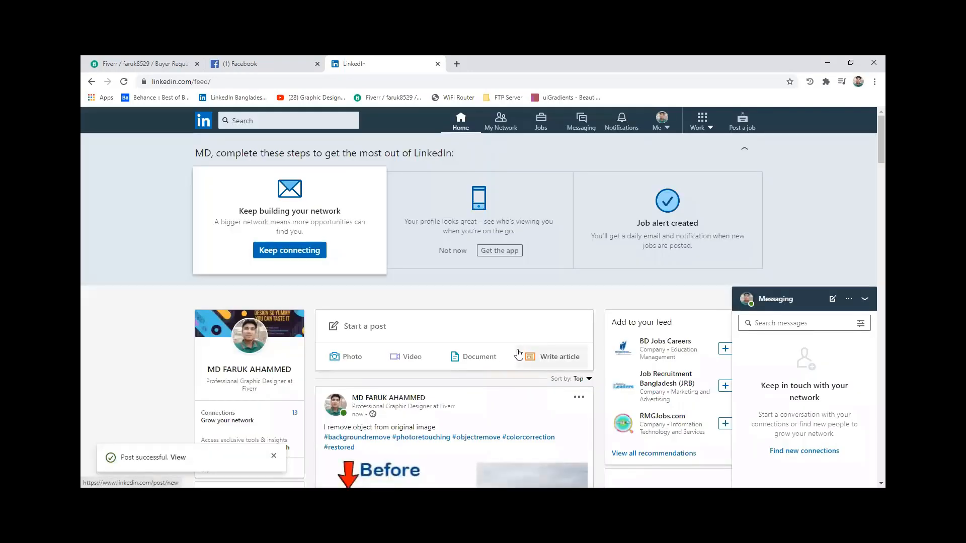
scroll(518, 354, down, 2)
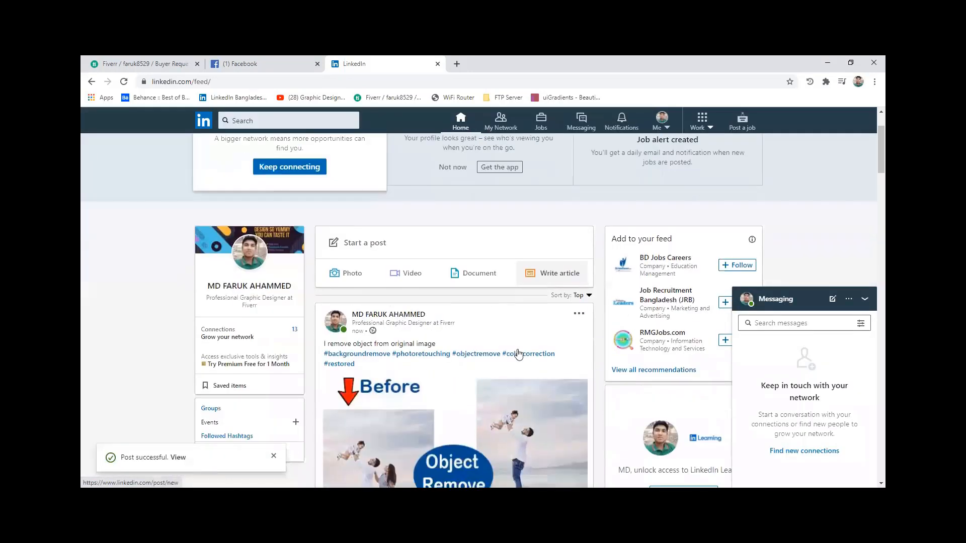
scroll(517, 356, down, 2)
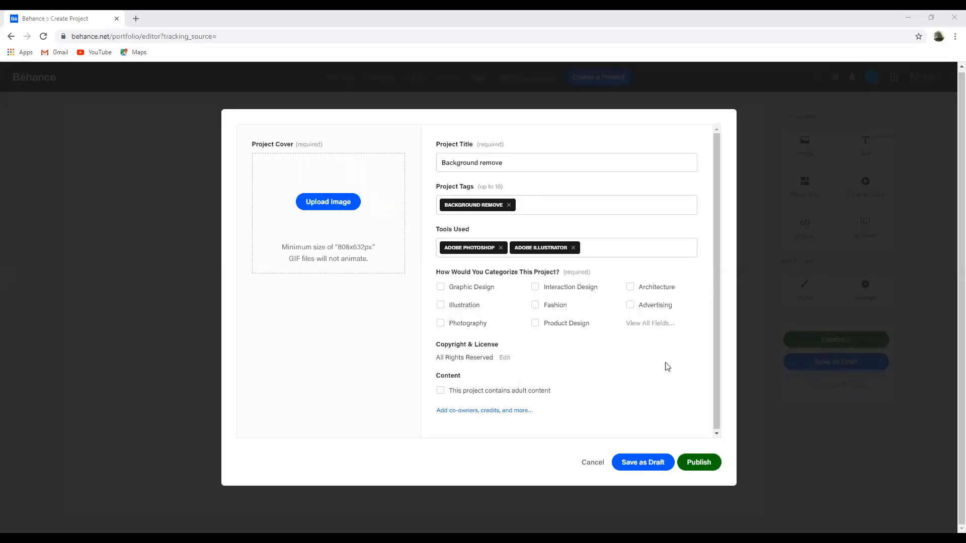
In Behance, categorize the Background remove project under Graphic Design, Advertising and Branding, and try to publish it.
click(422, 349)
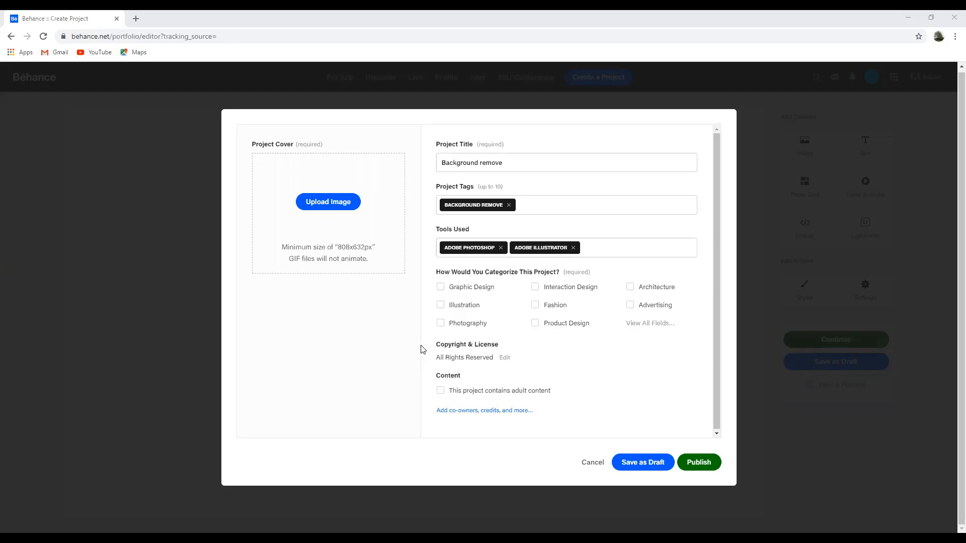
key(space)
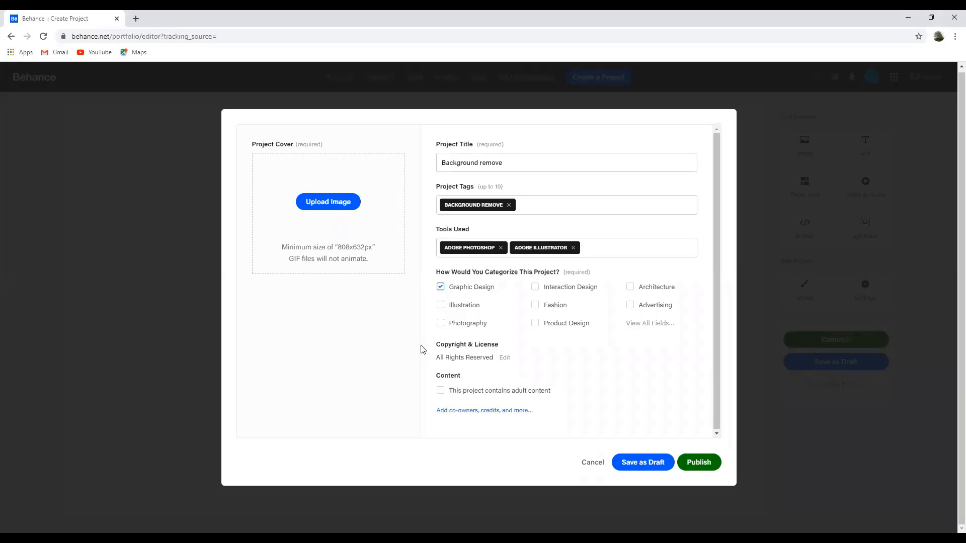
click(656, 325)
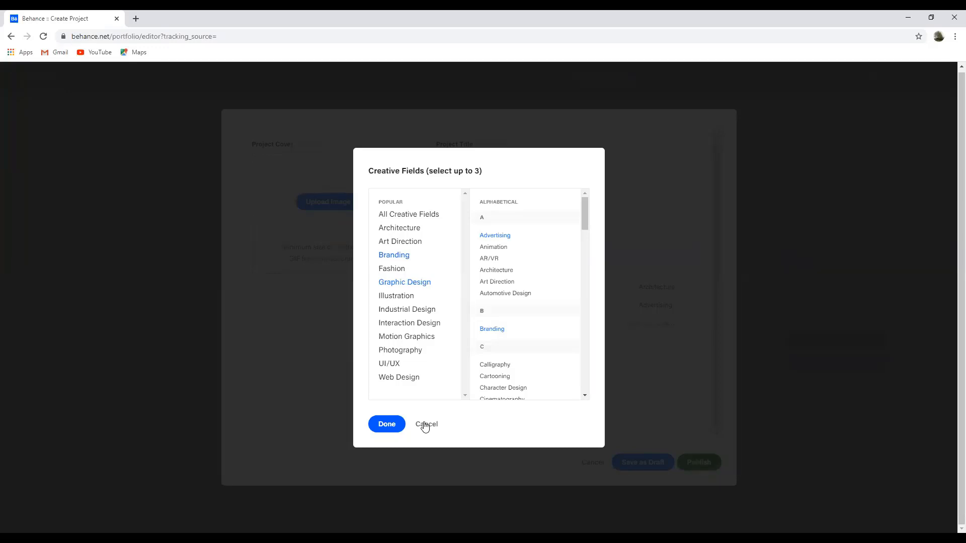
click(386, 424)
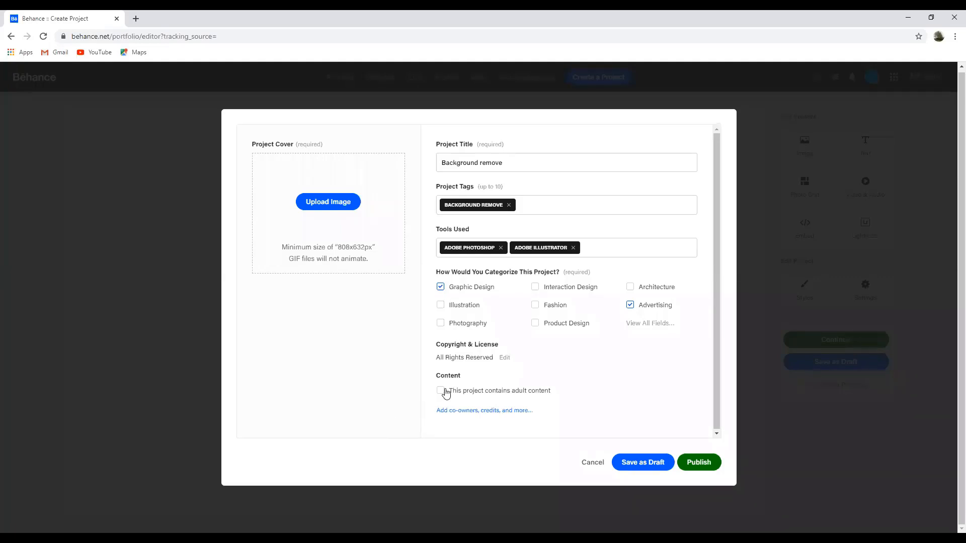
click(689, 466)
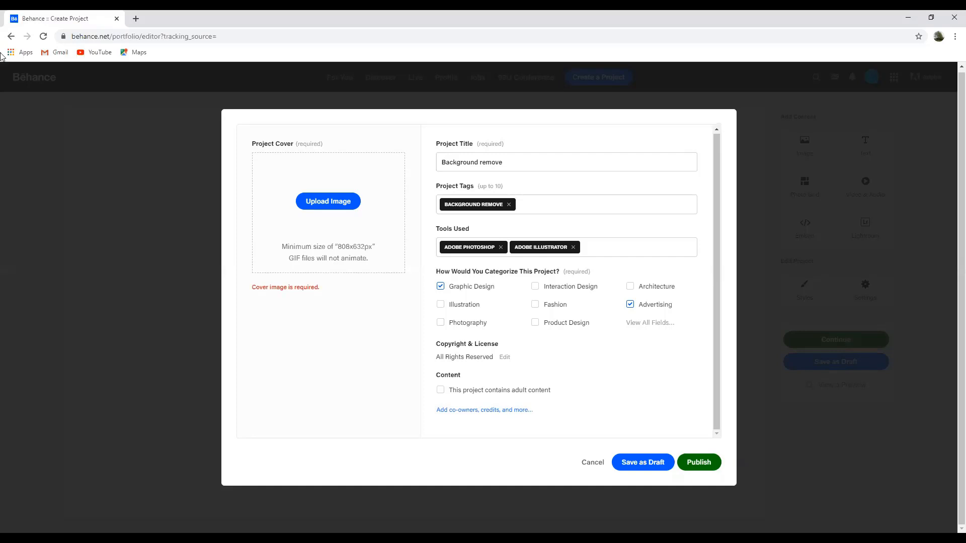
Try to upload the watch image "f g" from Documents as the project cover.
click(336, 207)
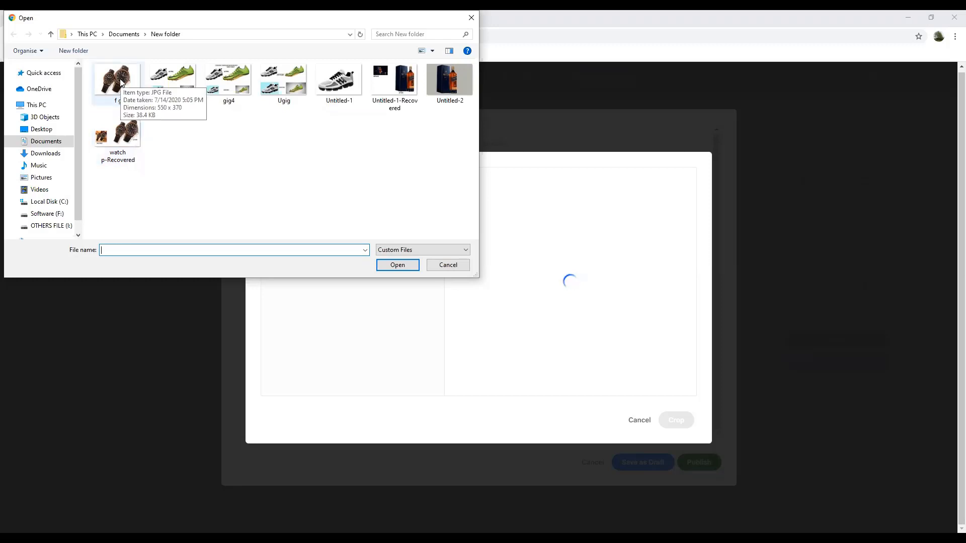
click(121, 83)
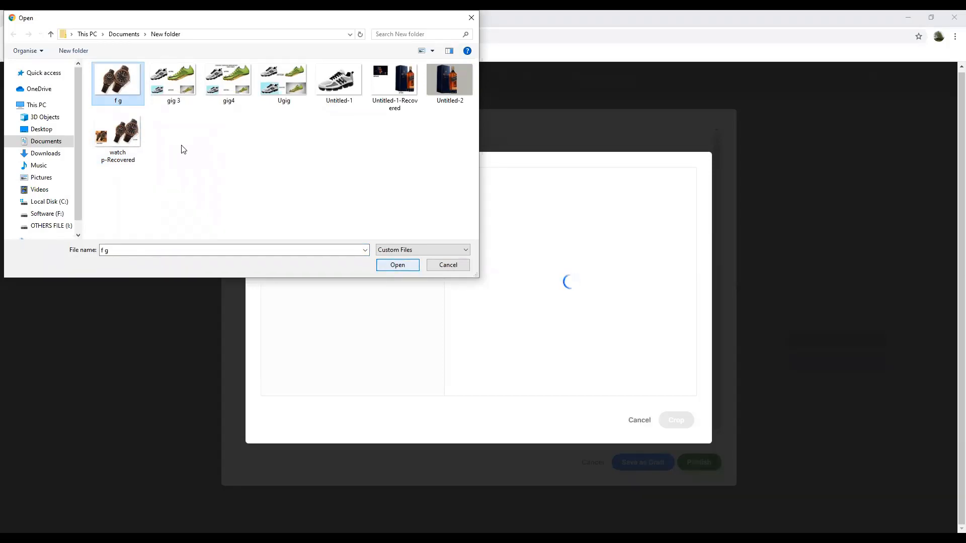
key(Tab)
key(Return)
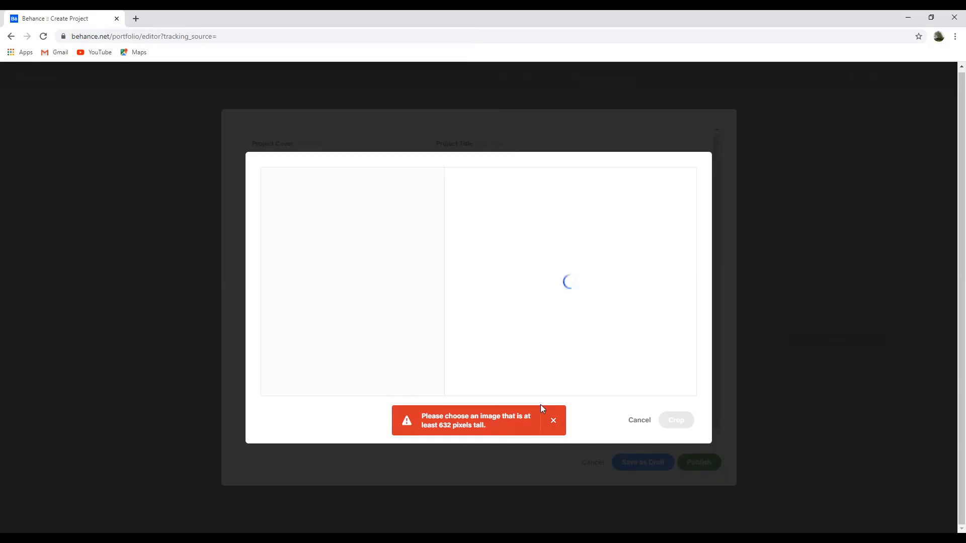
click(553, 421)
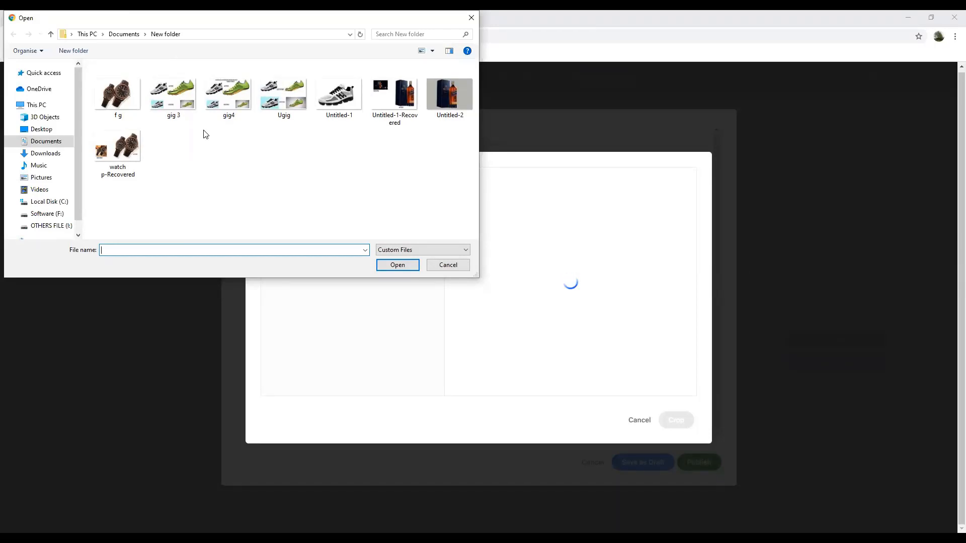
Try the poolside photo from the "work f" folder on the OTHERS FILE drive as the project cover, and cancel its crop.
click(224, 108)
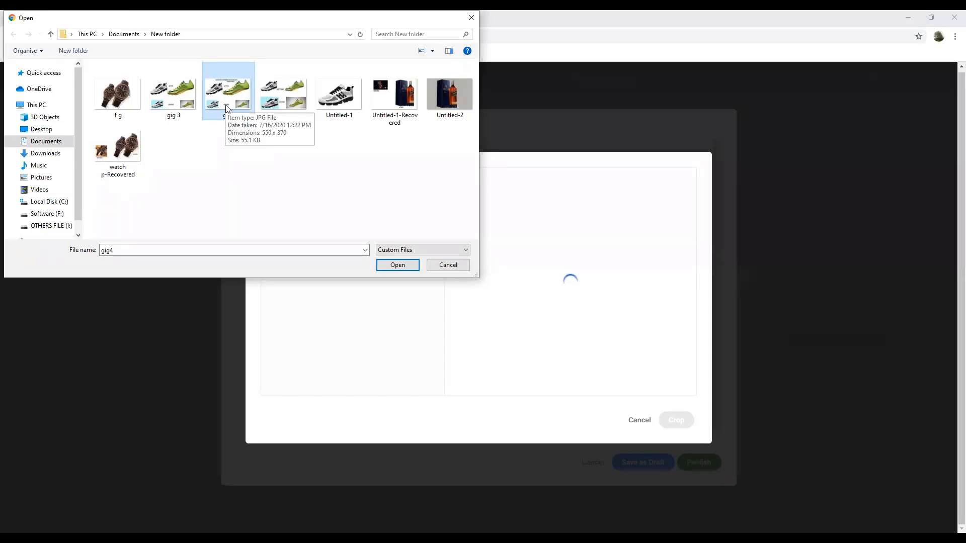
click(60, 227)
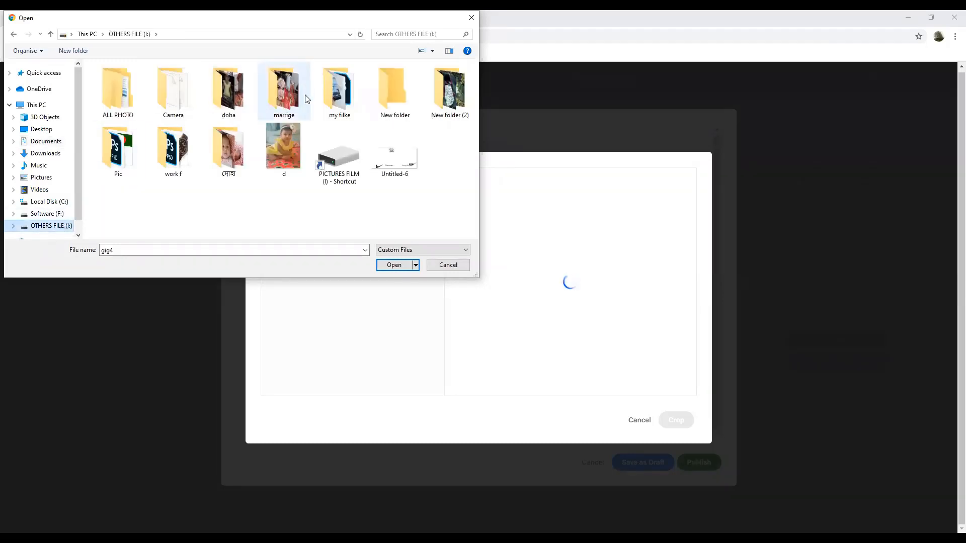
double_click(177, 153)
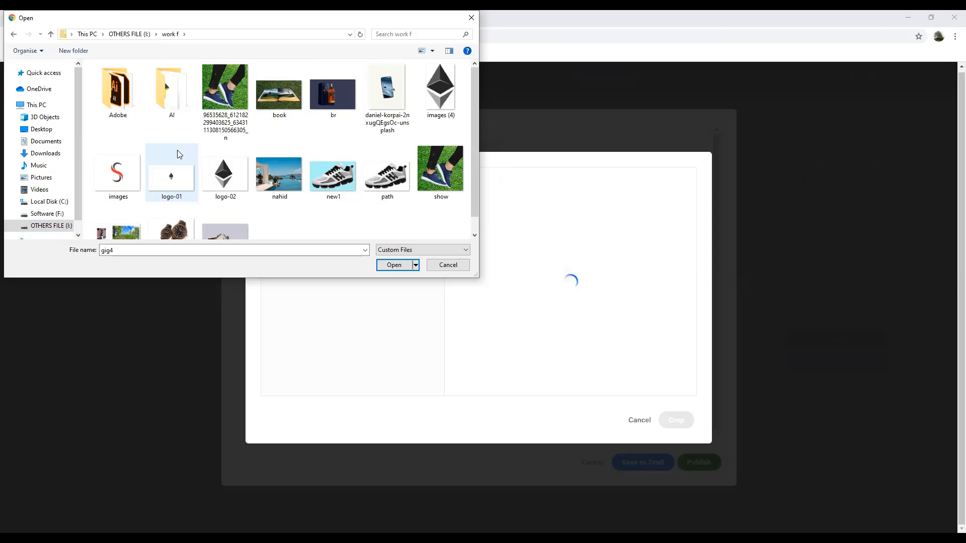
click(291, 170)
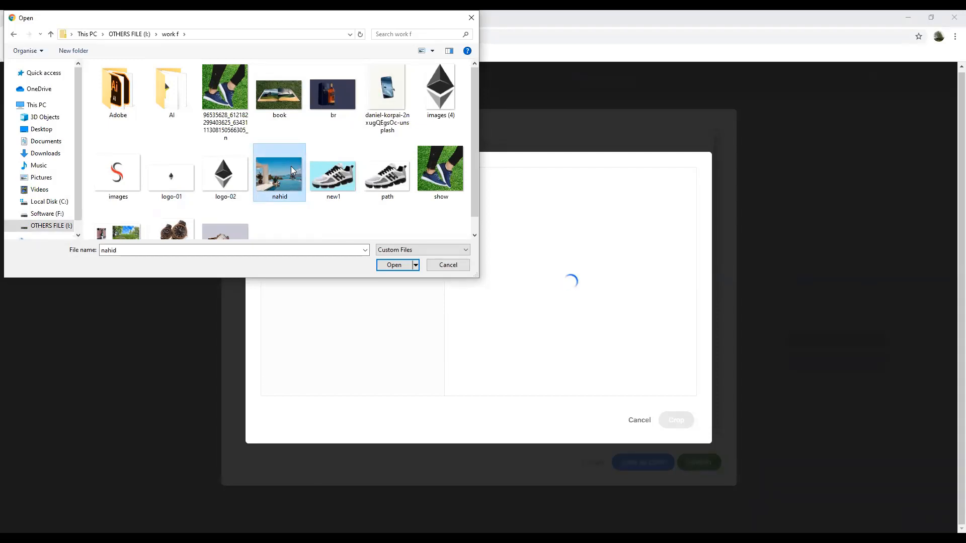
click(393, 265)
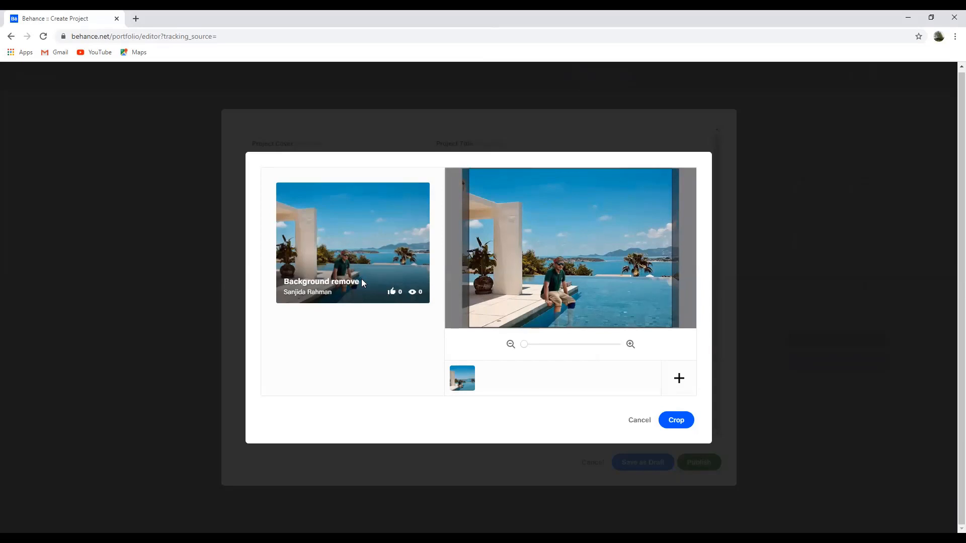
click(639, 421)
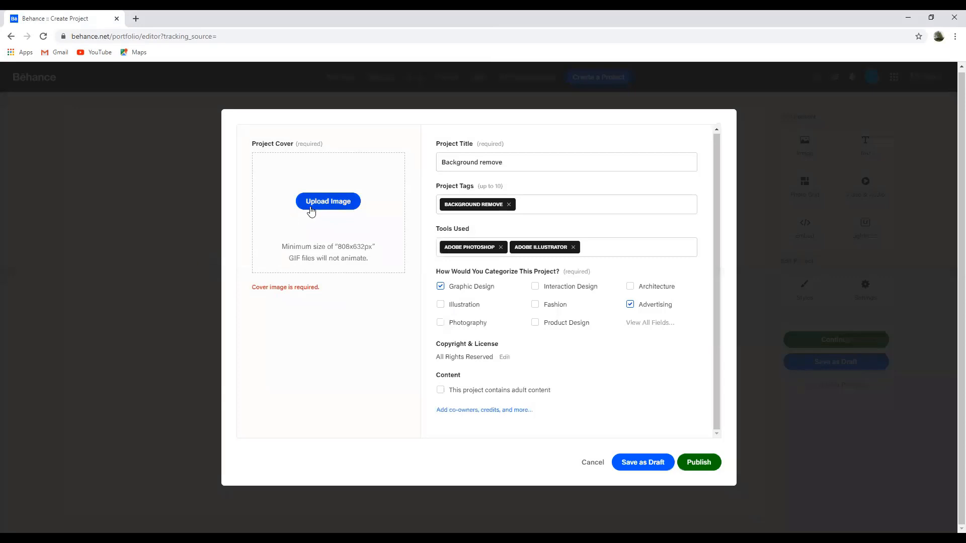
Look through the "work f" folder and its AI and Adobe subfolders for a suitable project cover image.
click(309, 209)
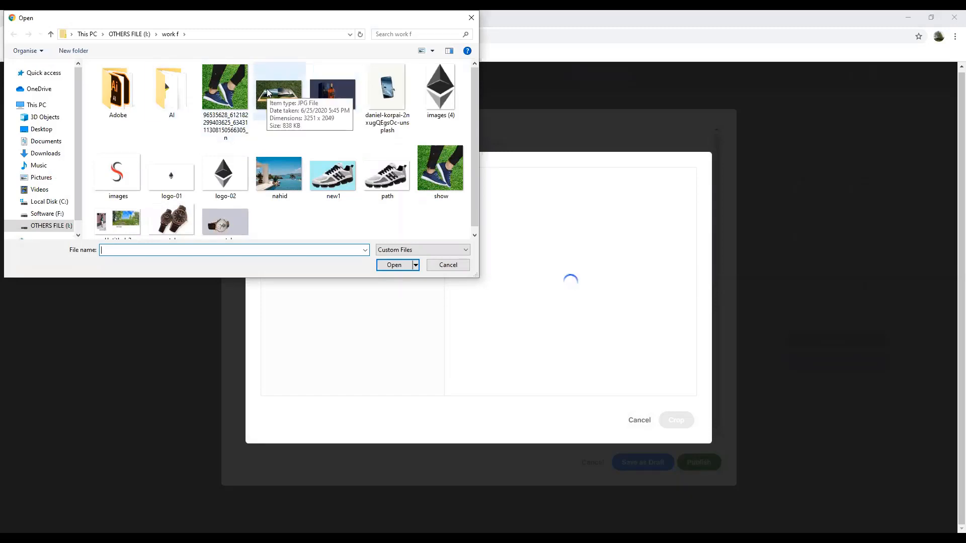
scroll(268, 92, down, 1)
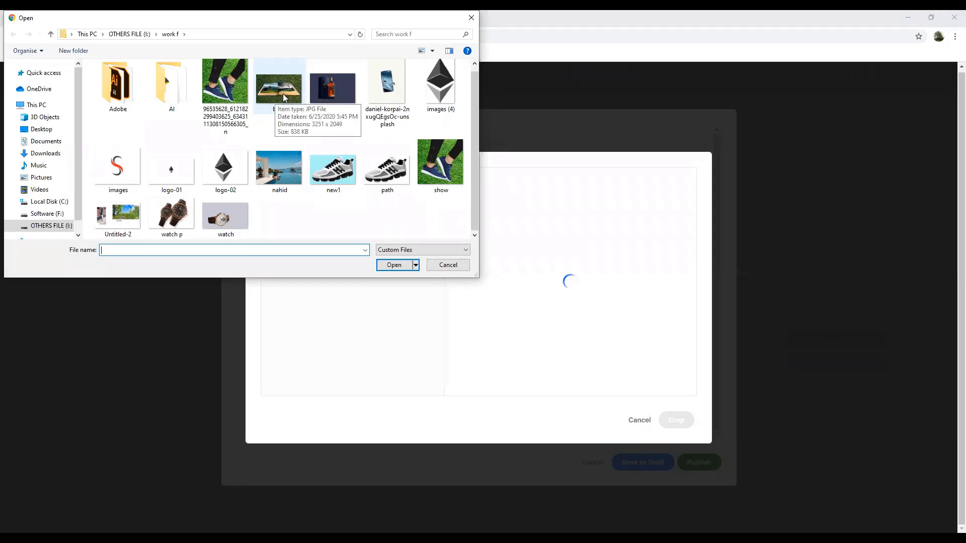
click(169, 104)
double_click(169, 103)
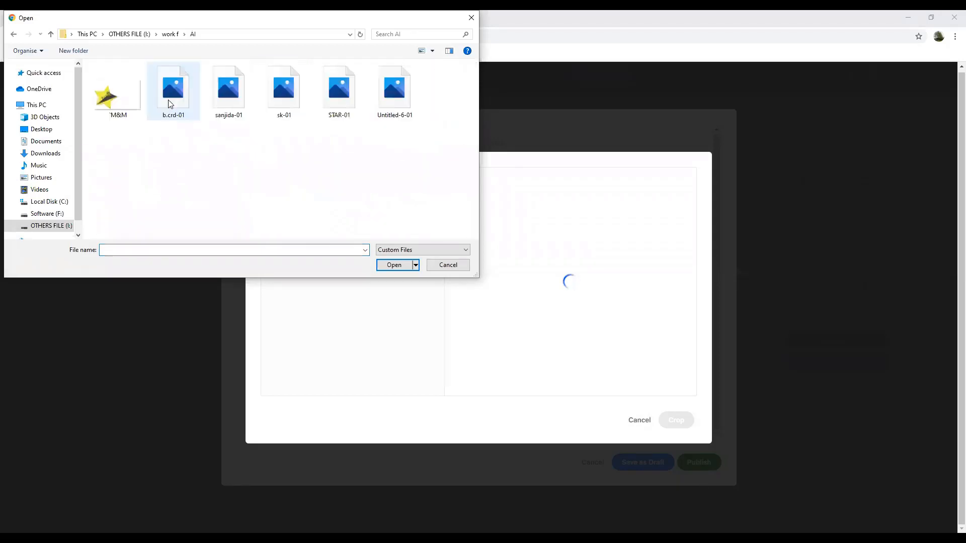
click(14, 33)
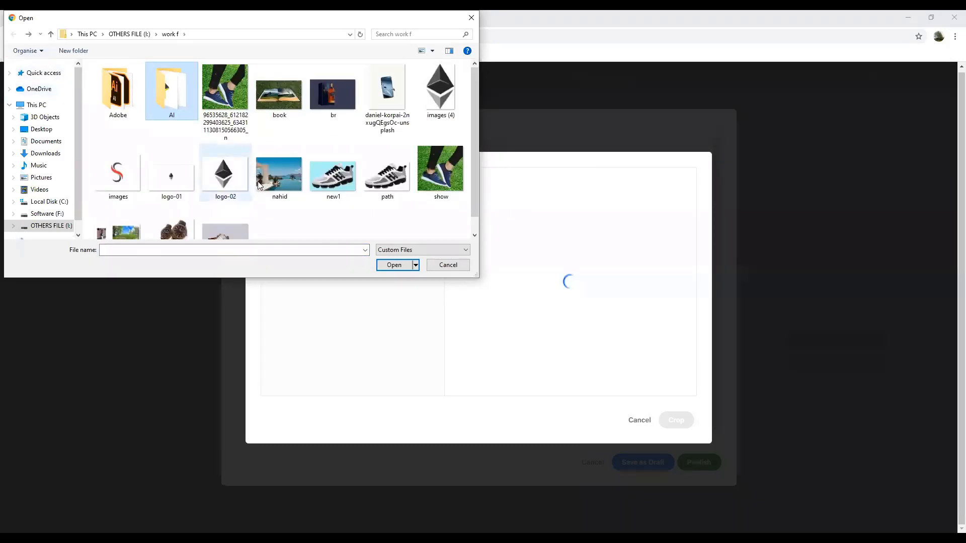
scroll(258, 185, down, 1)
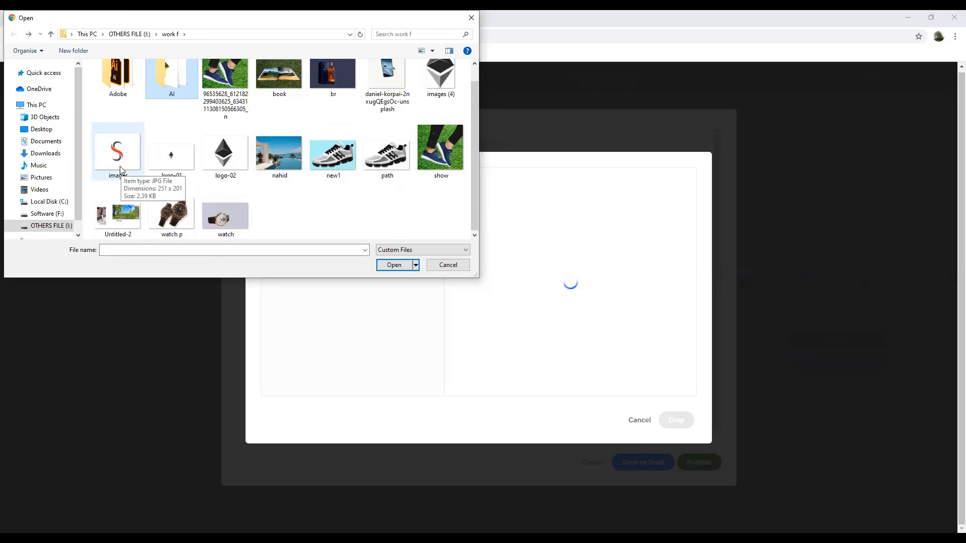
scroll(121, 173, up, 1)
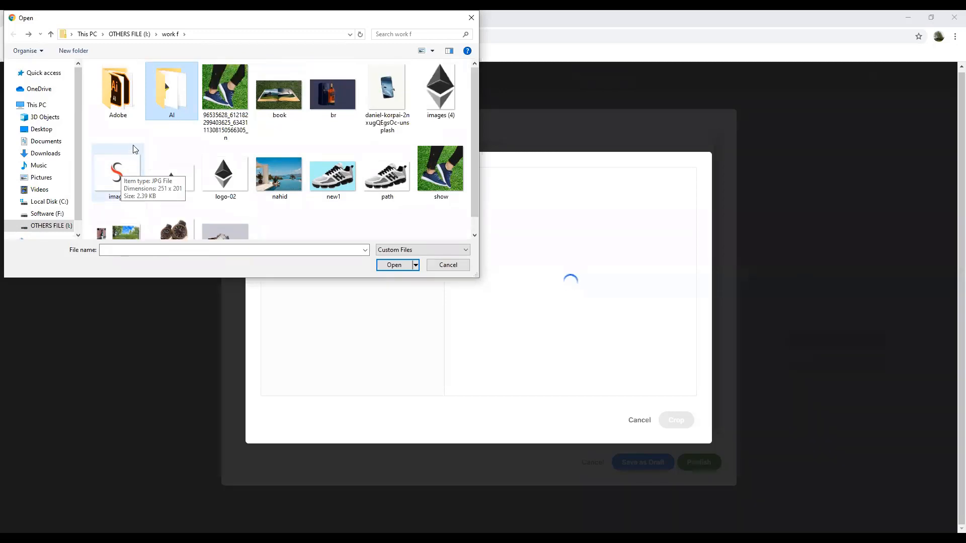
double_click(126, 95)
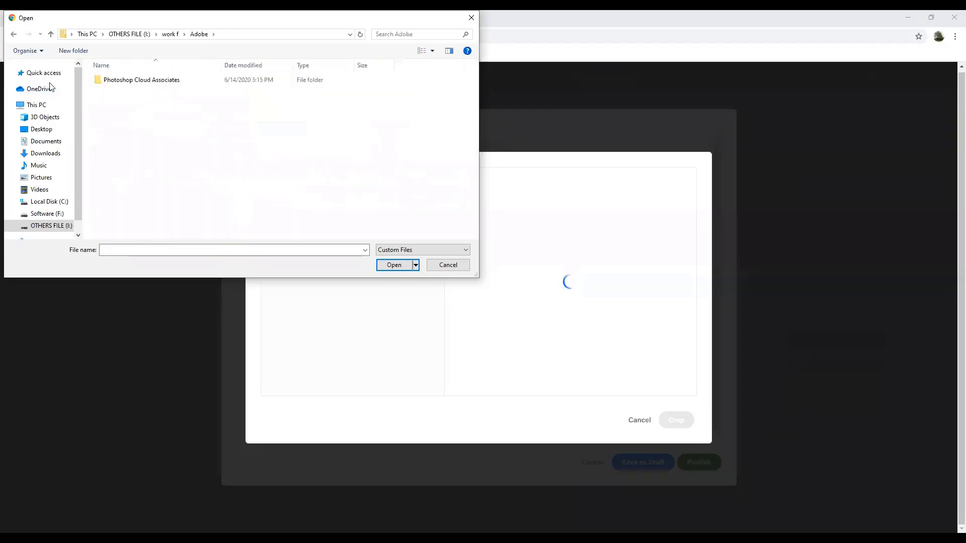
click(13, 42)
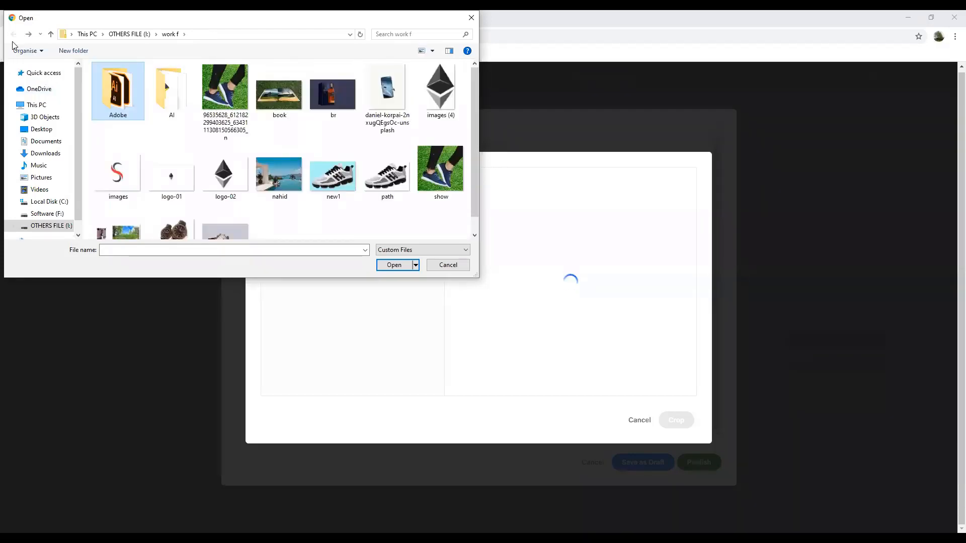
scroll(194, 201, down, 1)
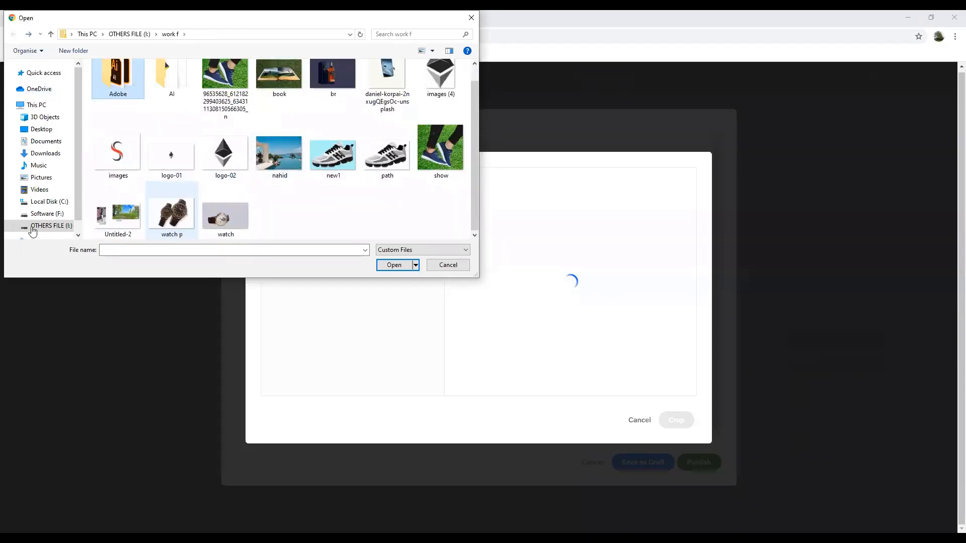
Upload the penguin photo "28095" from the "my filke" folder on the OTHERS FILE drive and crop it as the project cover.
click(33, 227)
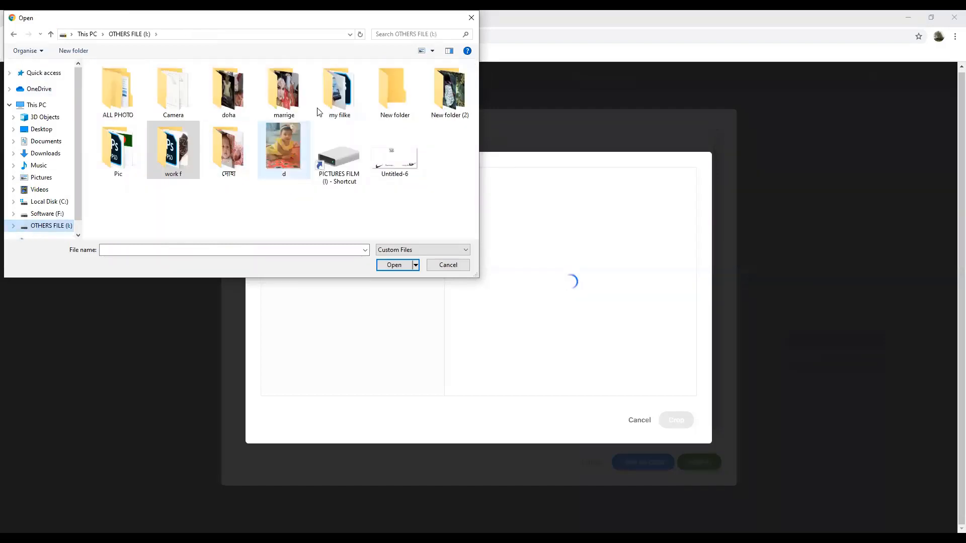
double_click(332, 104)
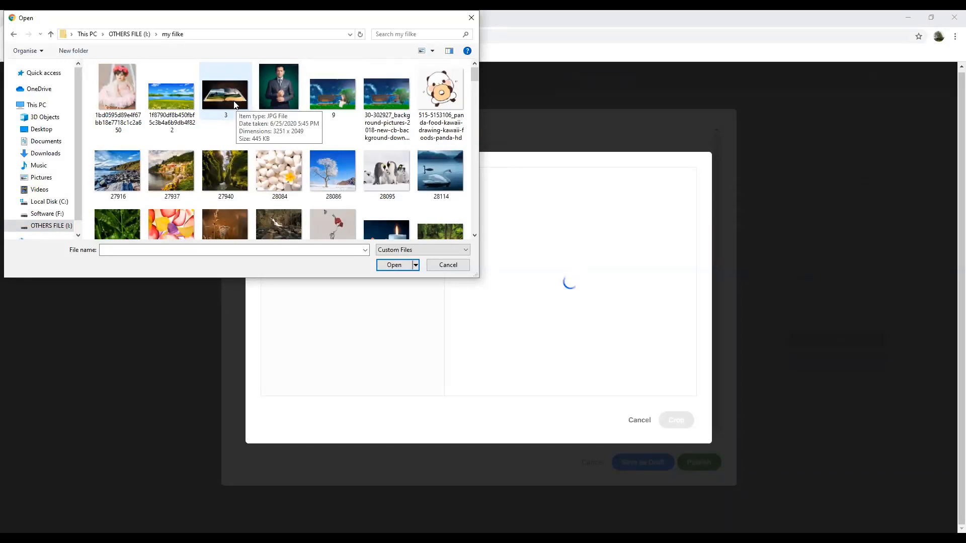
scroll(234, 105, down, 5)
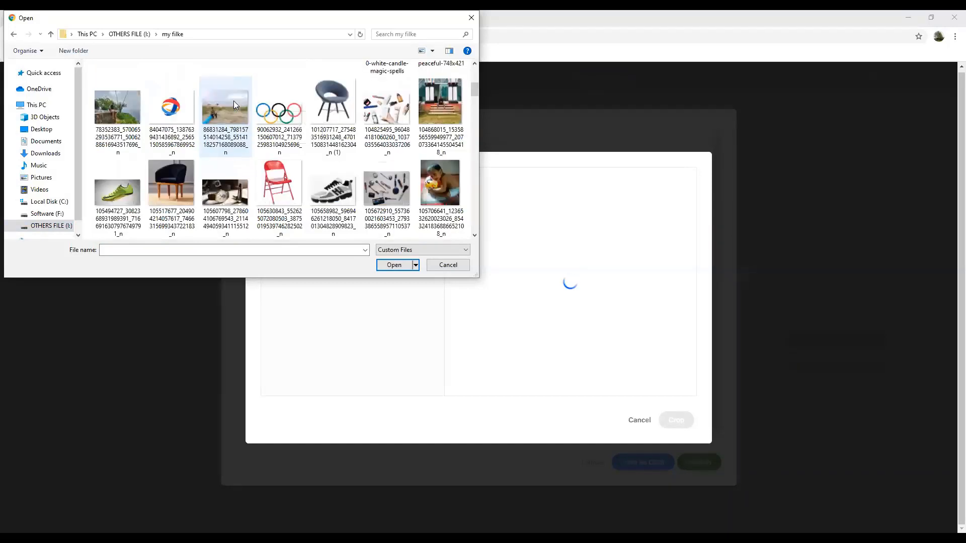
scroll(233, 105, up, 4)
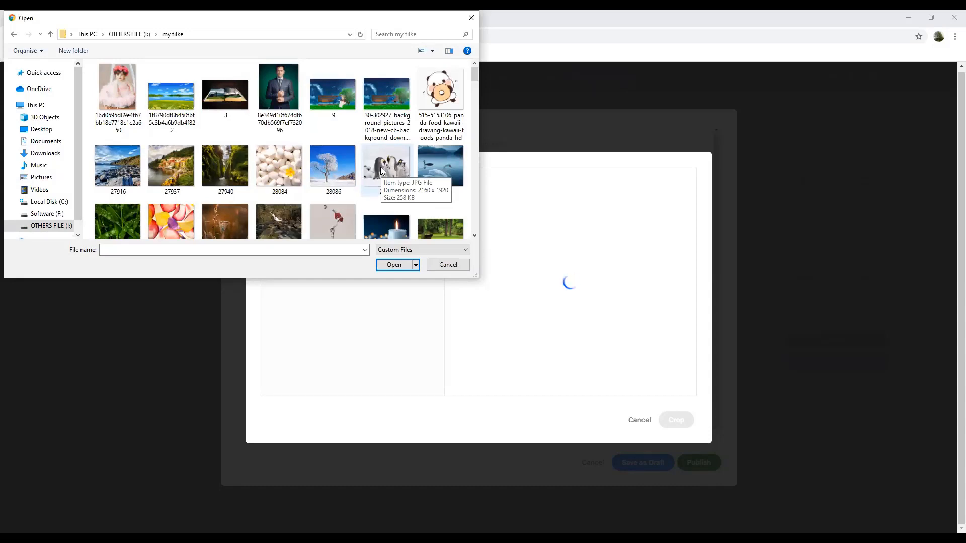
scroll(381, 171, down, 1)
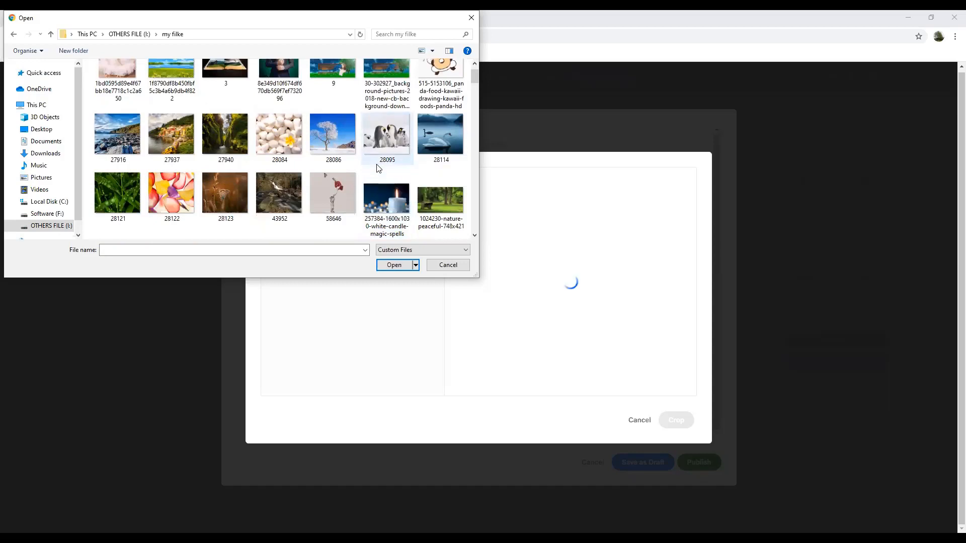
scroll(376, 166, down, 5)
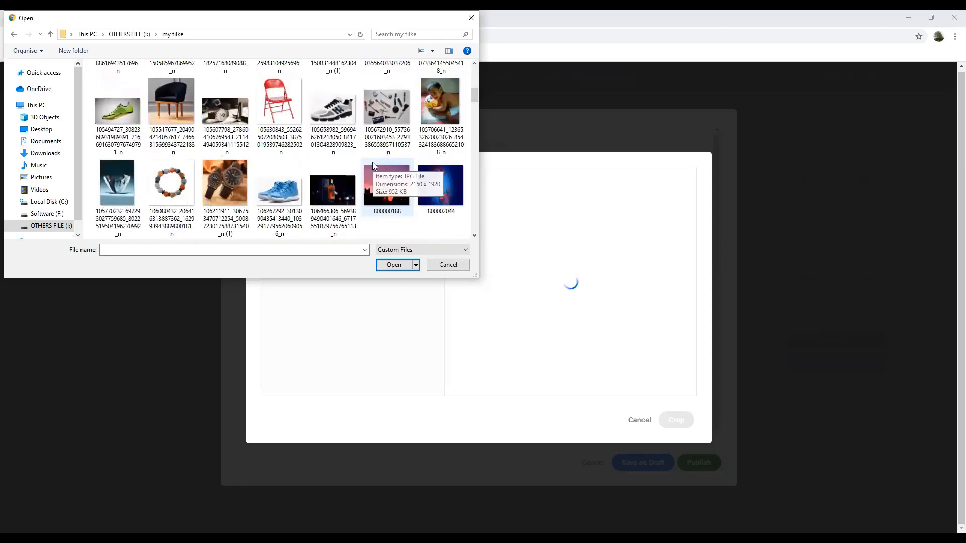
scroll(368, 162, up, 3)
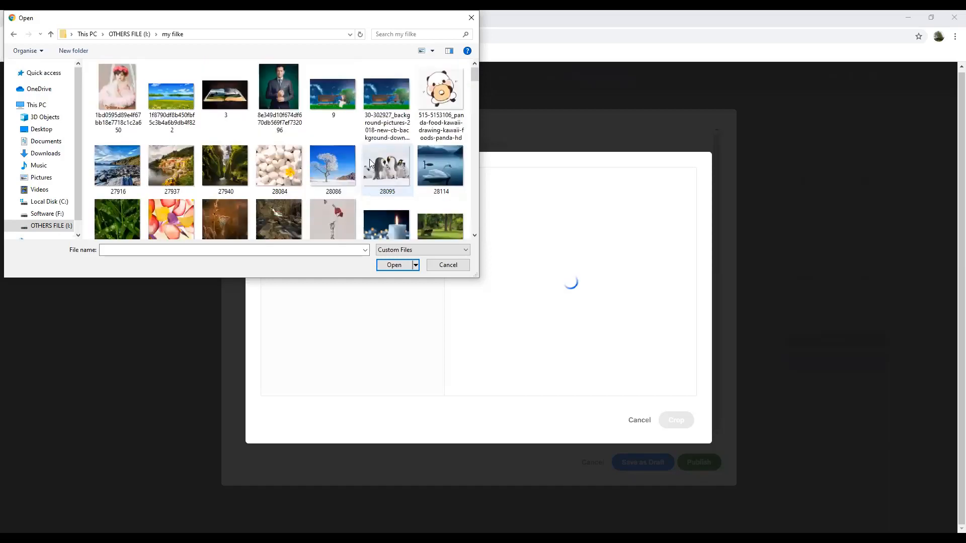
click(372, 162)
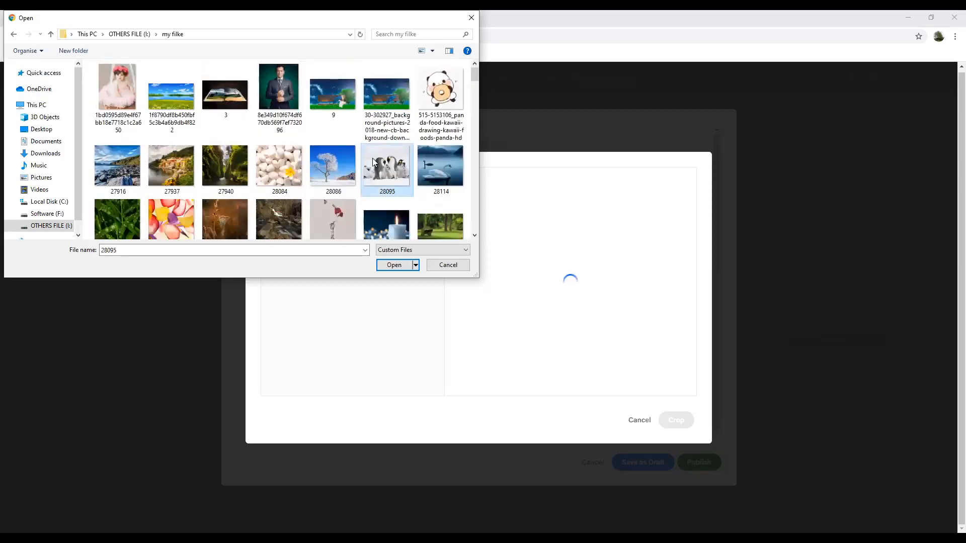
double_click(382, 182)
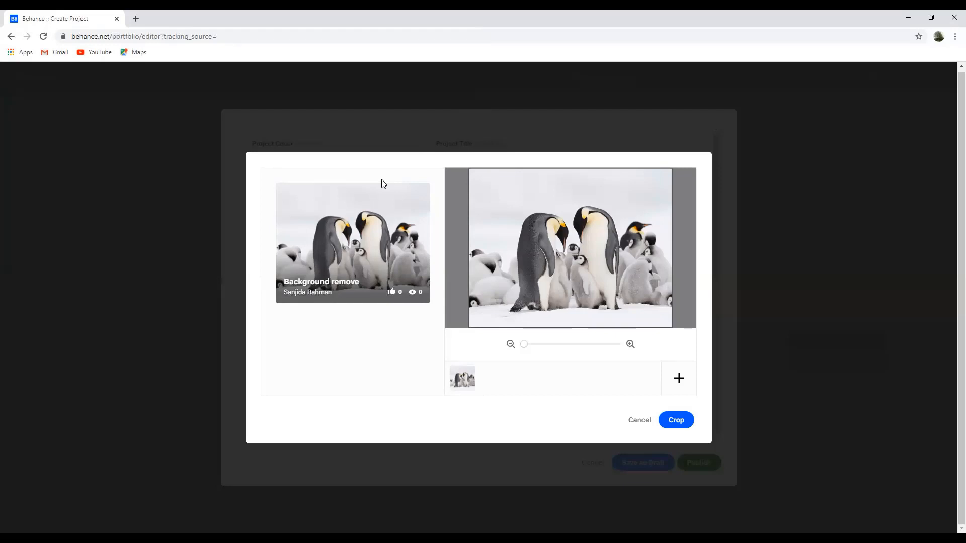
click(674, 420)
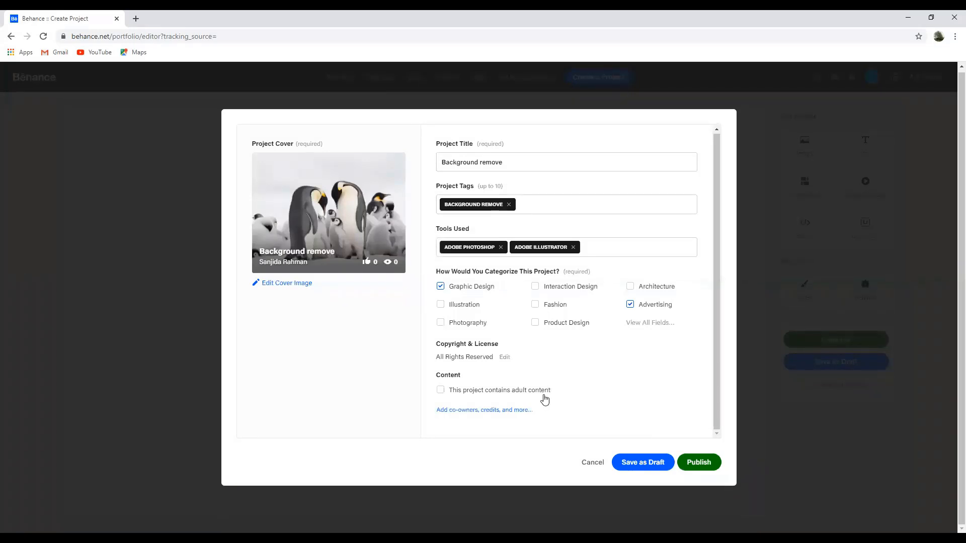
Publish the Background remove project and dismiss the offer to promote it.
click(705, 461)
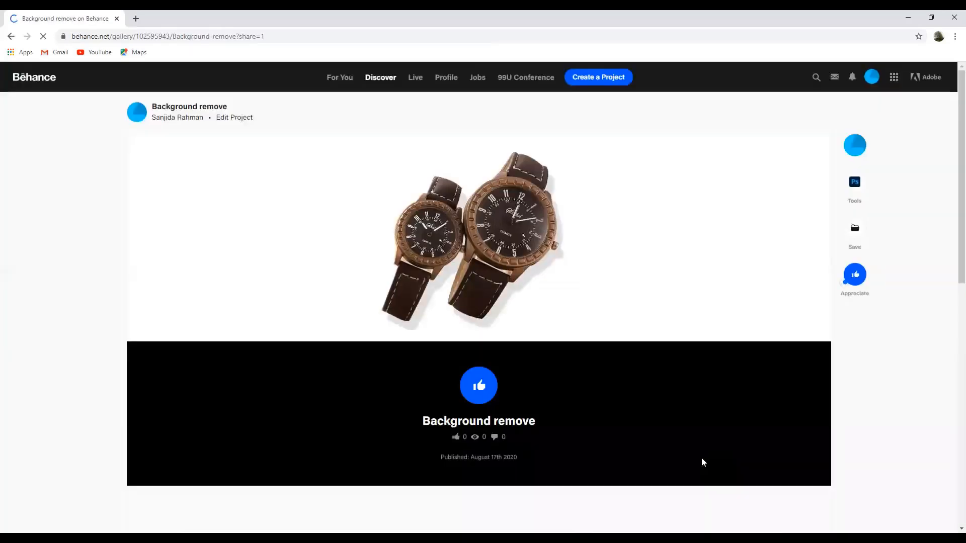
scroll(701, 459, down, 1)
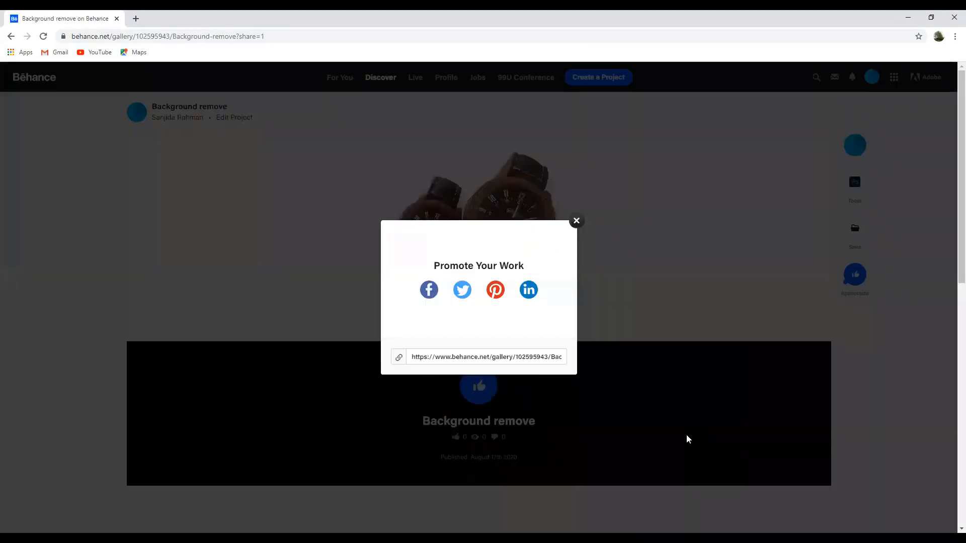
click(577, 221)
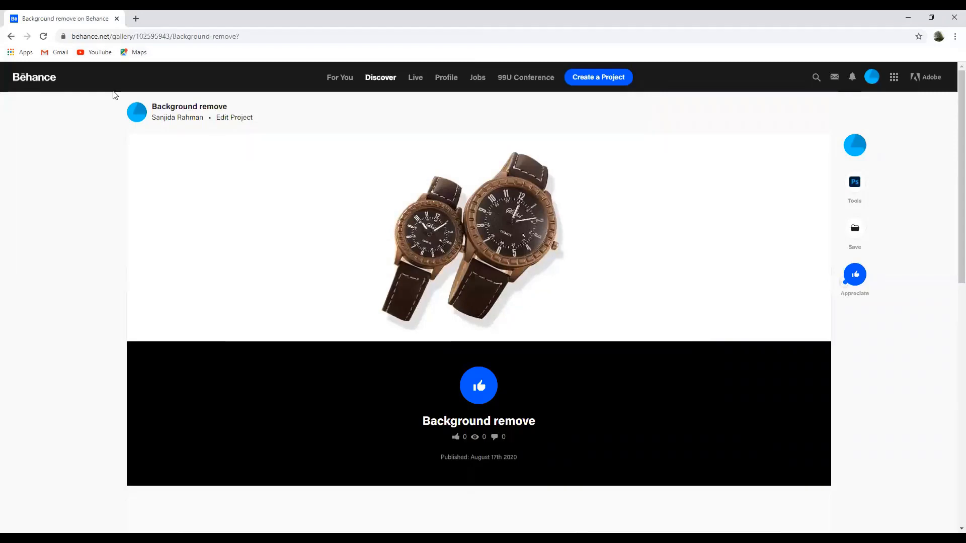
Review the published Background remove project from the profile page, then return to the profile.
click(446, 79)
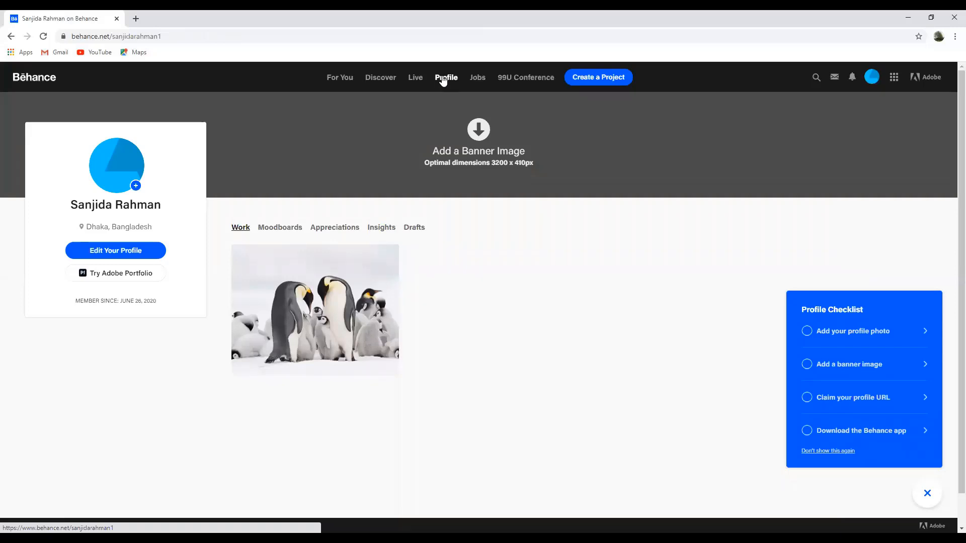
click(361, 330)
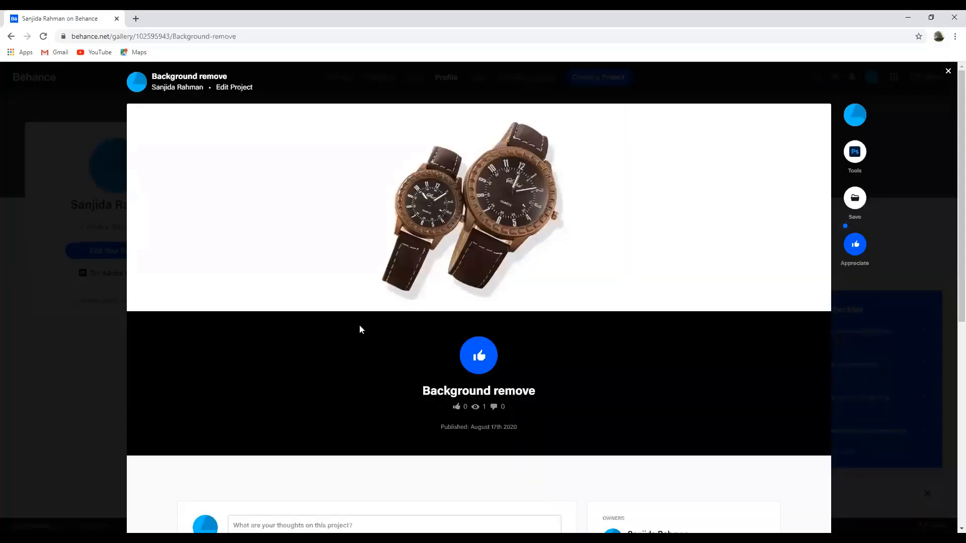
scroll(359, 329, down, 3)
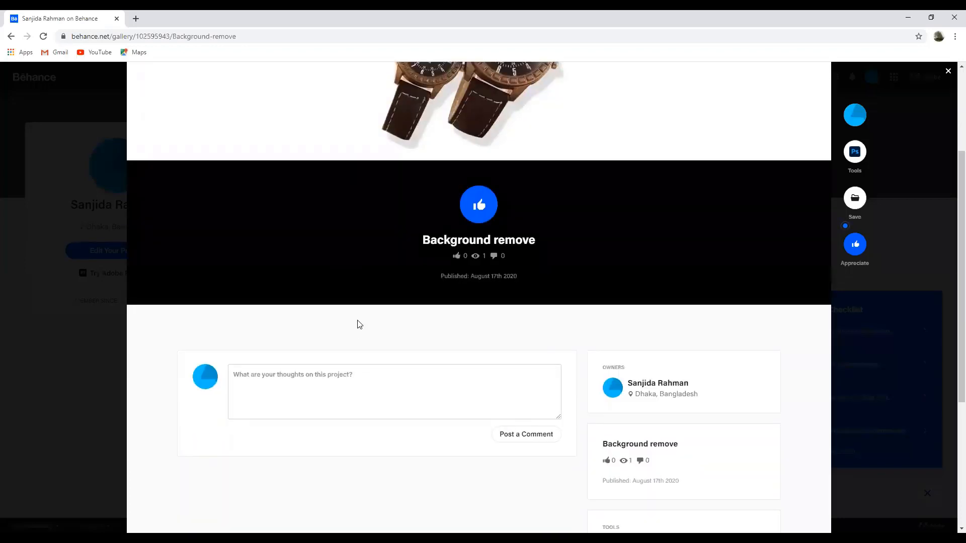
scroll(358, 327, up, 3)
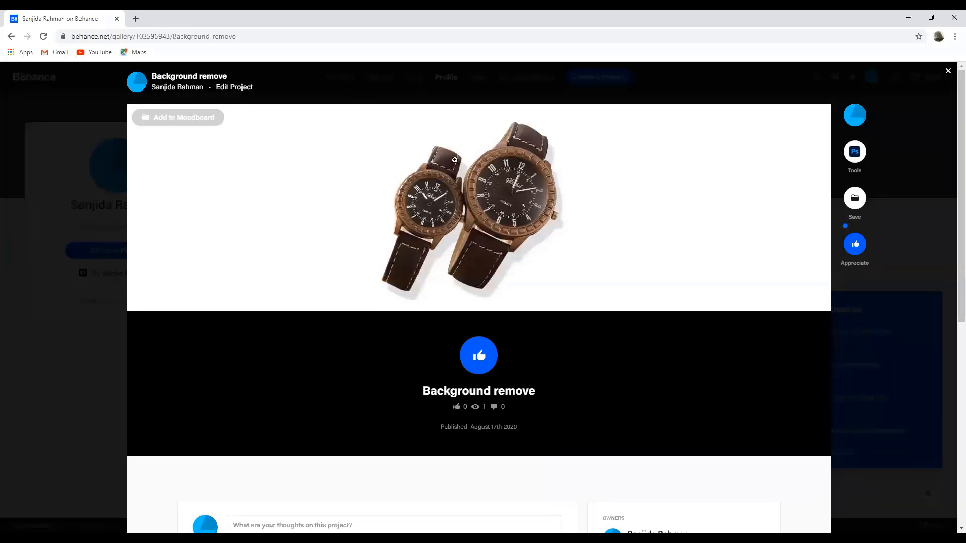
click(10, 37)
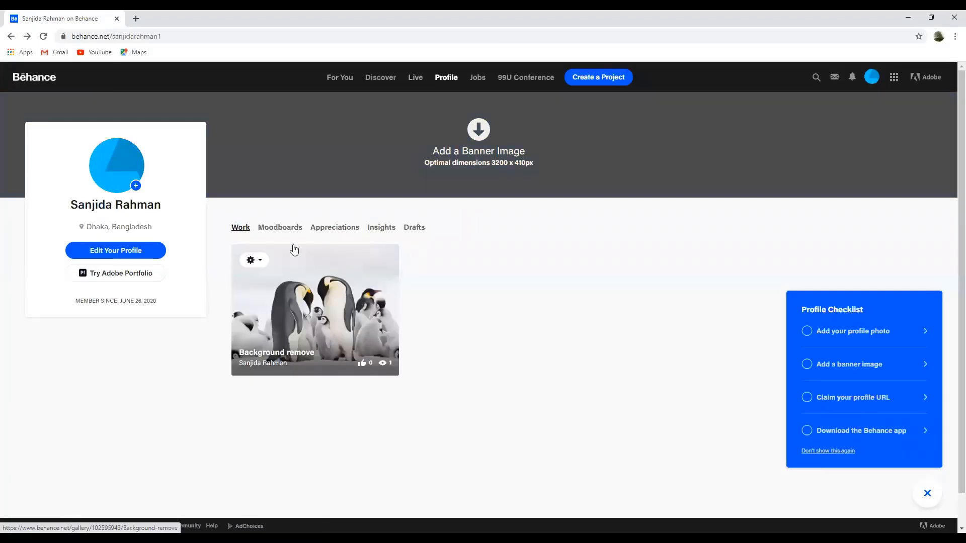
Open the Background remove project for editing and add the shoe image "new1" from the "work f" folder.
click(298, 303)
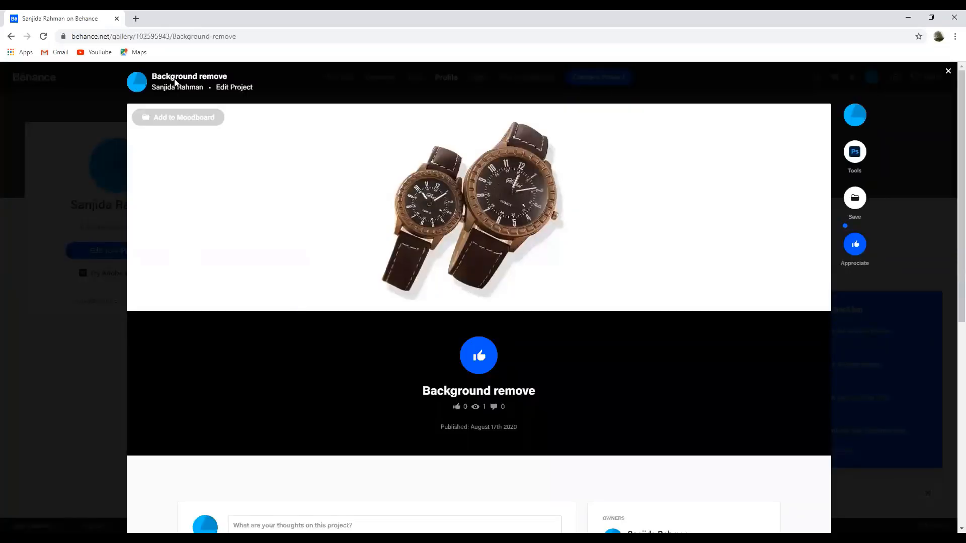
click(233, 88)
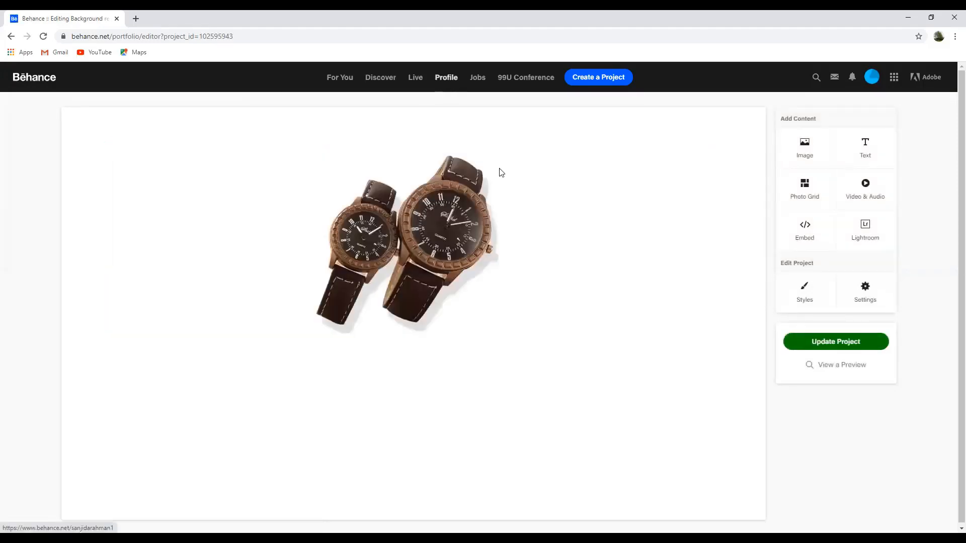
click(803, 147)
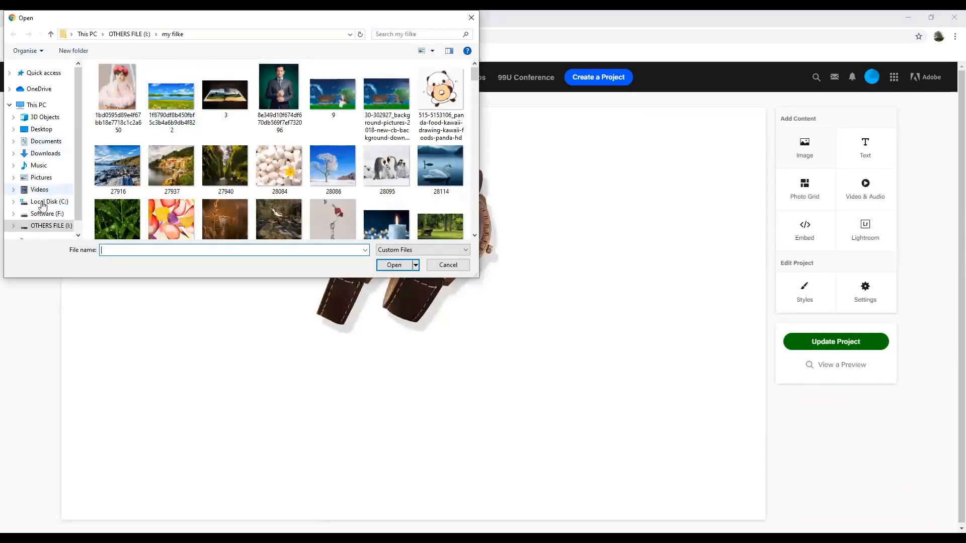
click(41, 229)
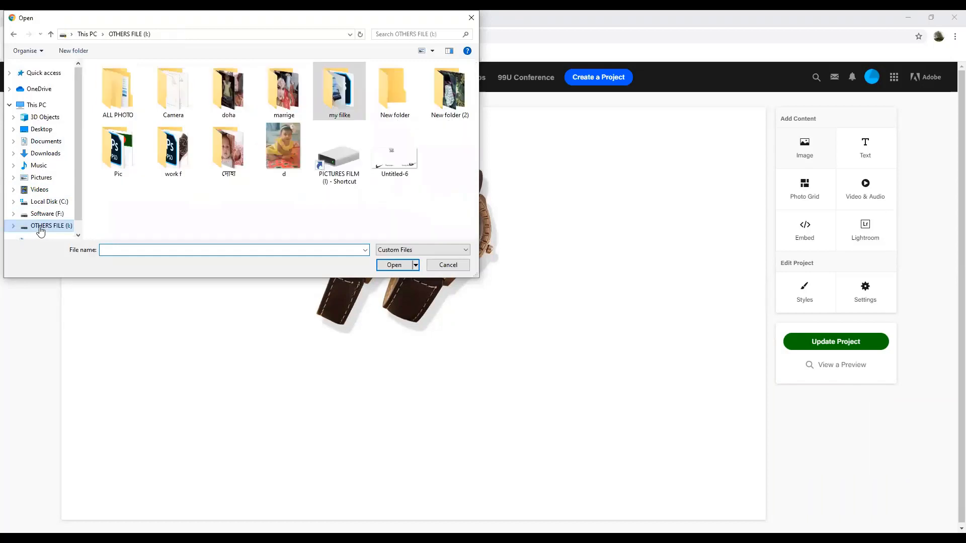
double_click(173, 151)
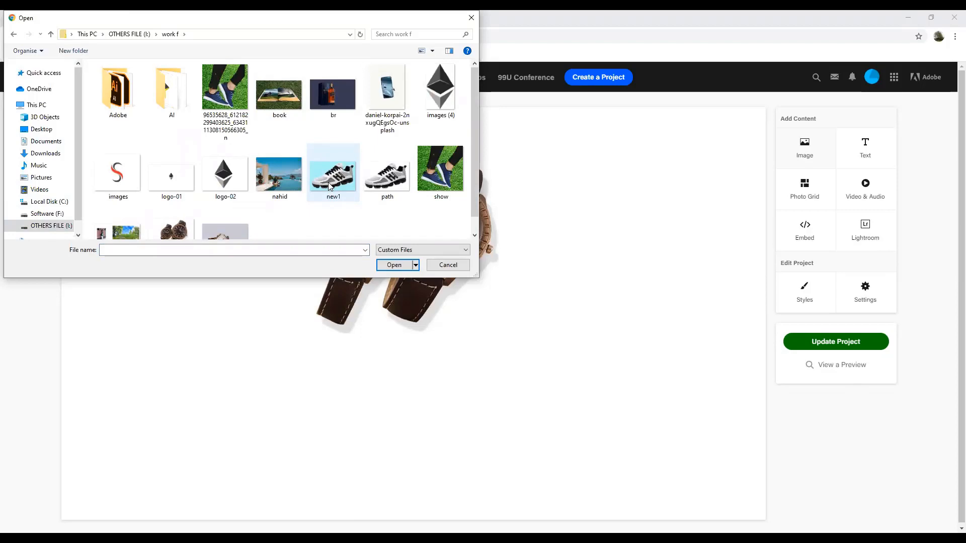
scroll(329, 185, down, 1)
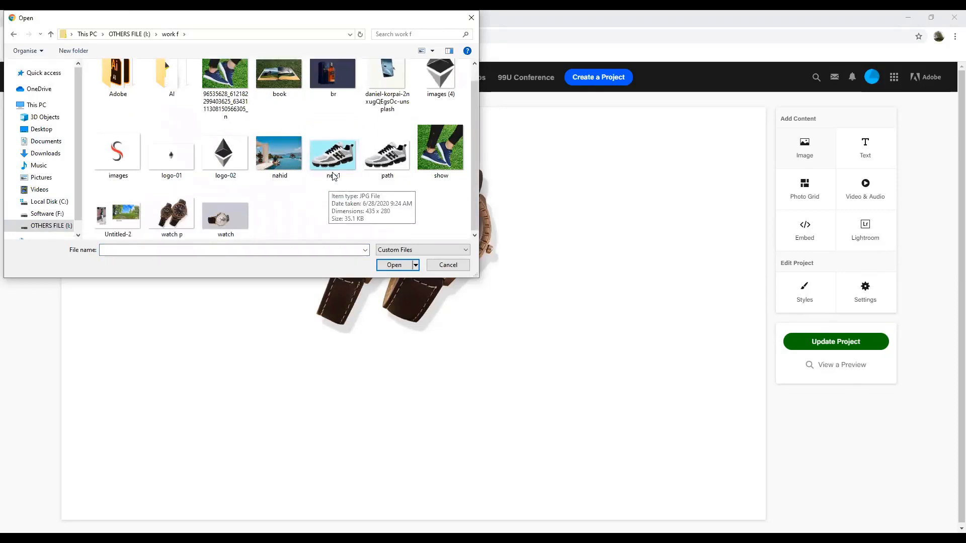
click(345, 160)
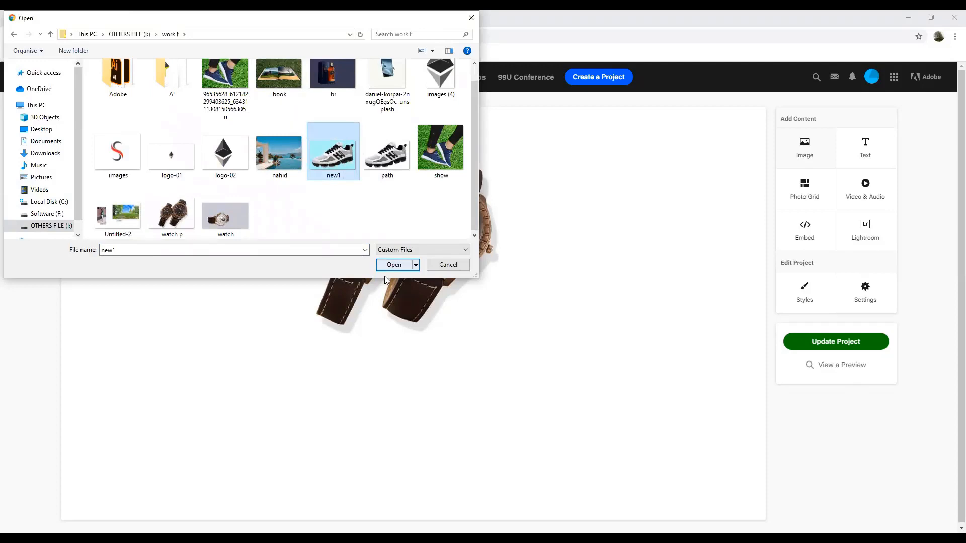
key(Return)
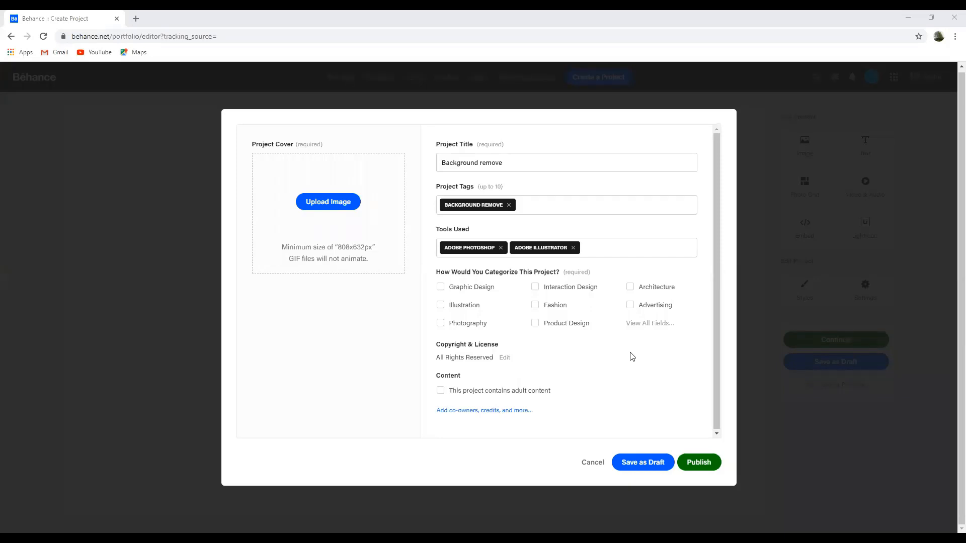
Categorize the Background remove project under the creative fields Graphic Design, Advertising and Branding.
click(423, 350)
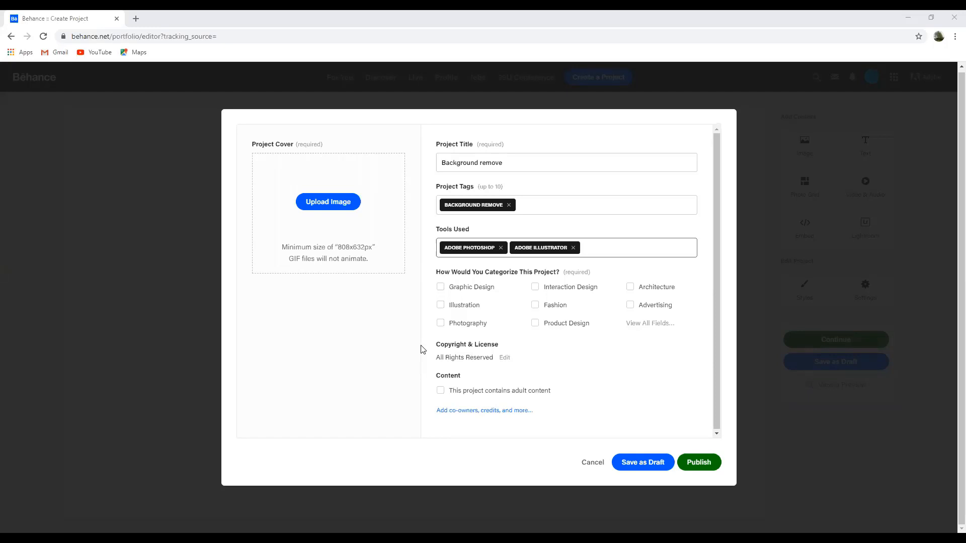
click(421, 346)
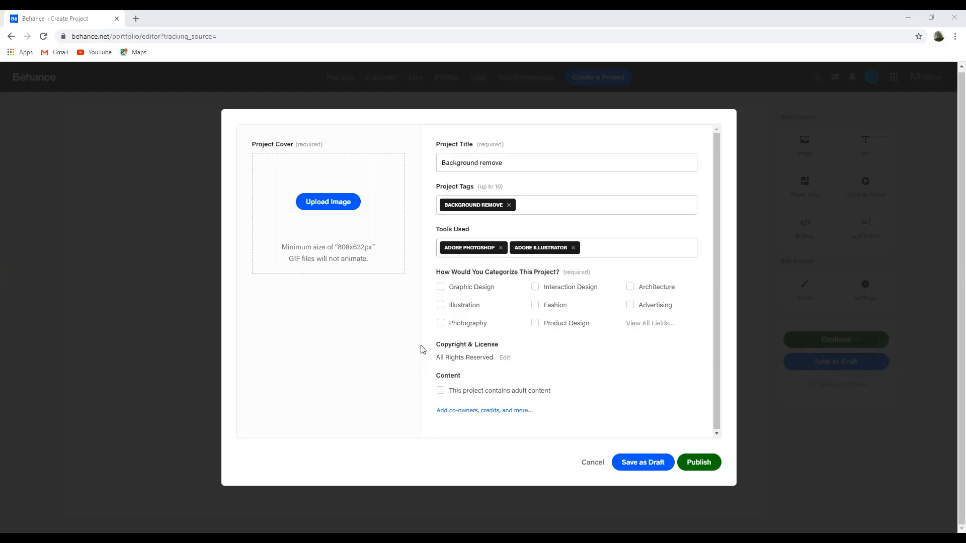
click(440, 286)
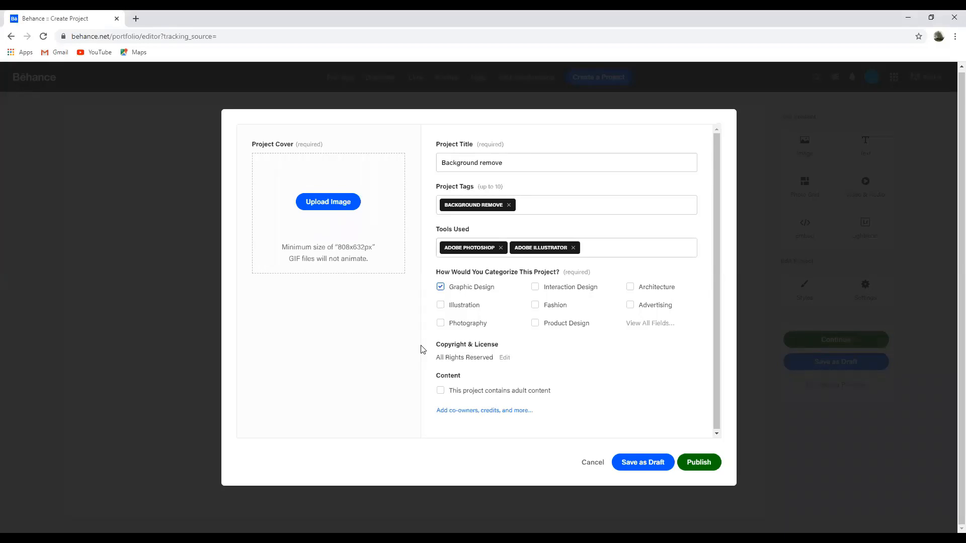
click(656, 327)
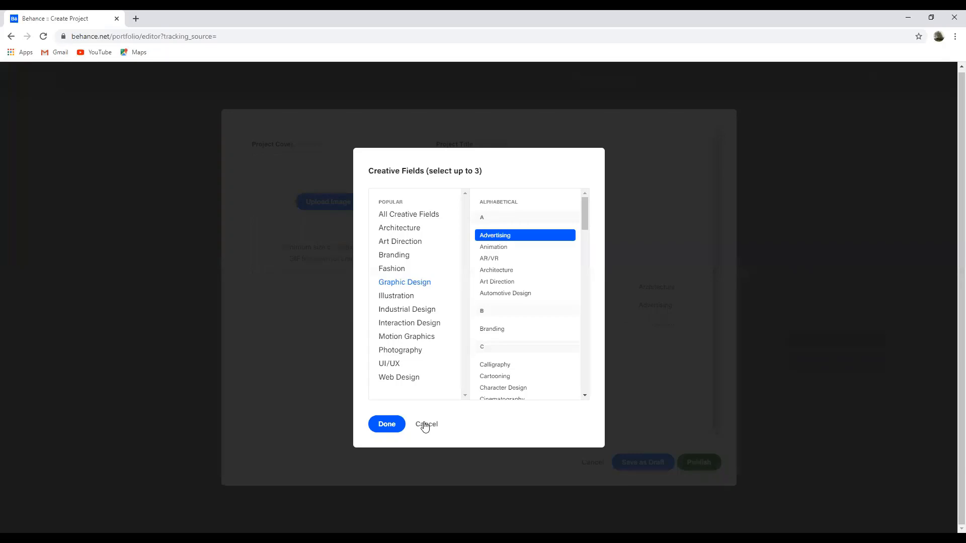
key(Down)
key(Down)
key(Down)
key(Down)
key(Down)
key(Down)
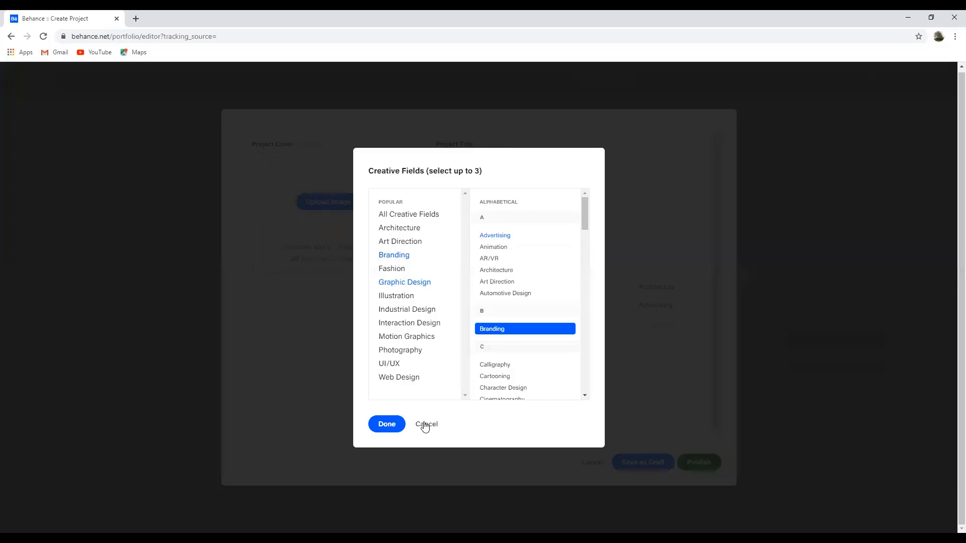
key(Return)
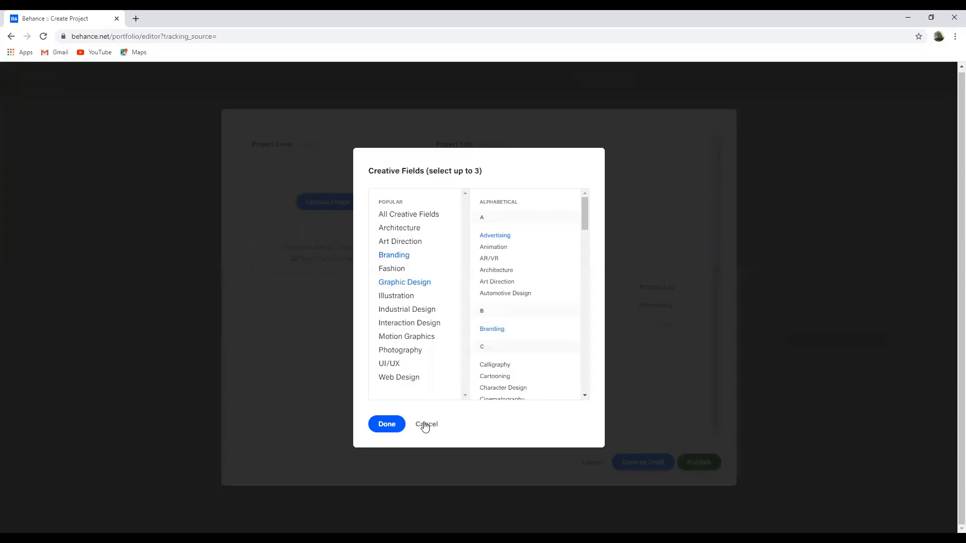
click(385, 423)
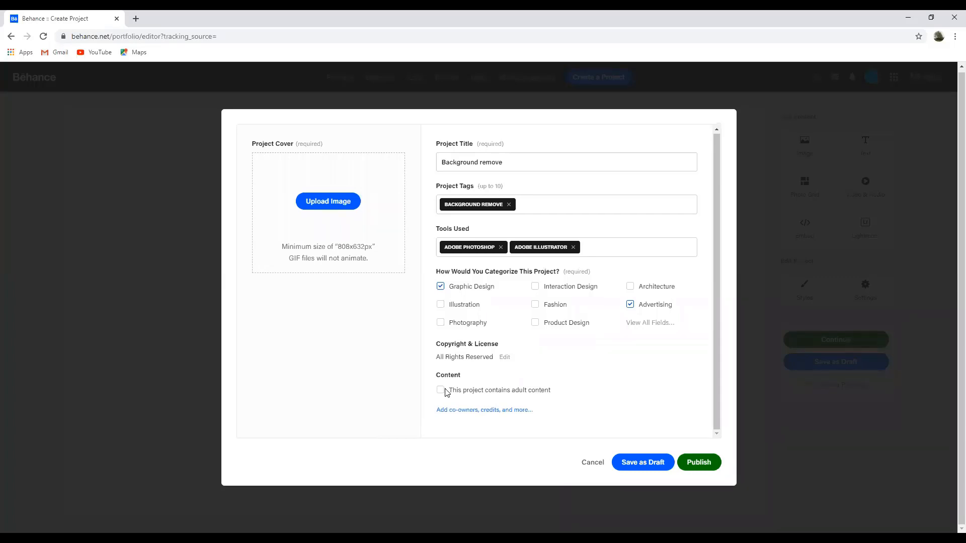
Try to publish the project and to upload the watch image "f g" from New folder in Documents as its cover.
click(689, 466)
click(336, 206)
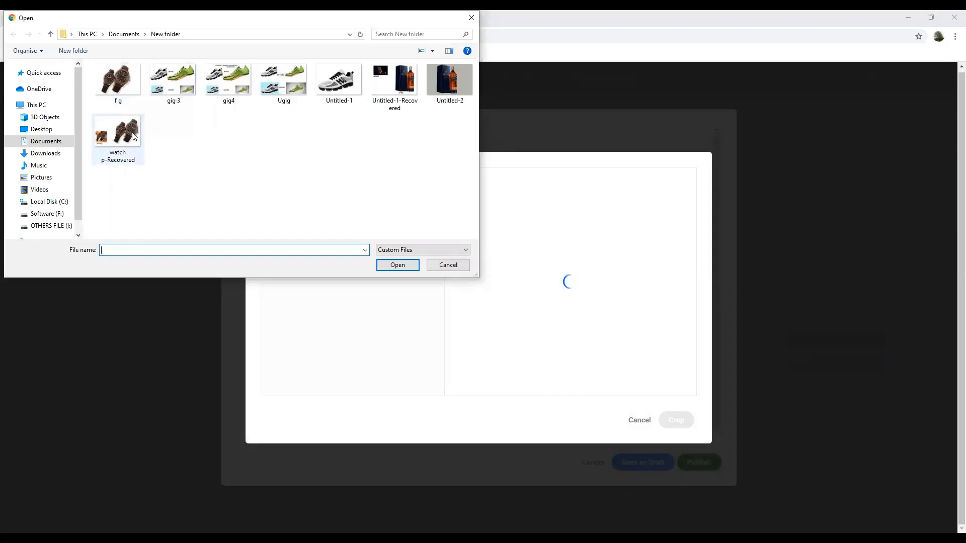
click(122, 83)
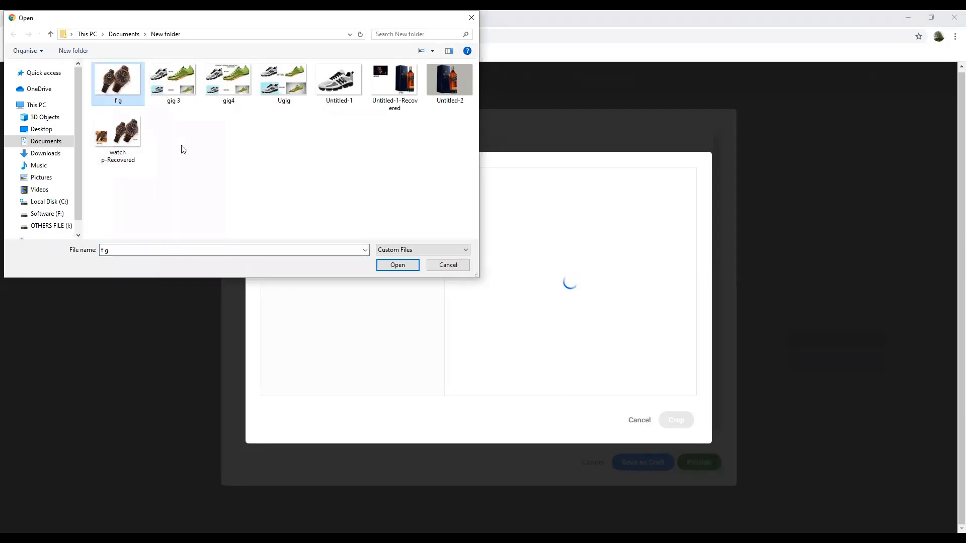
key(Return)
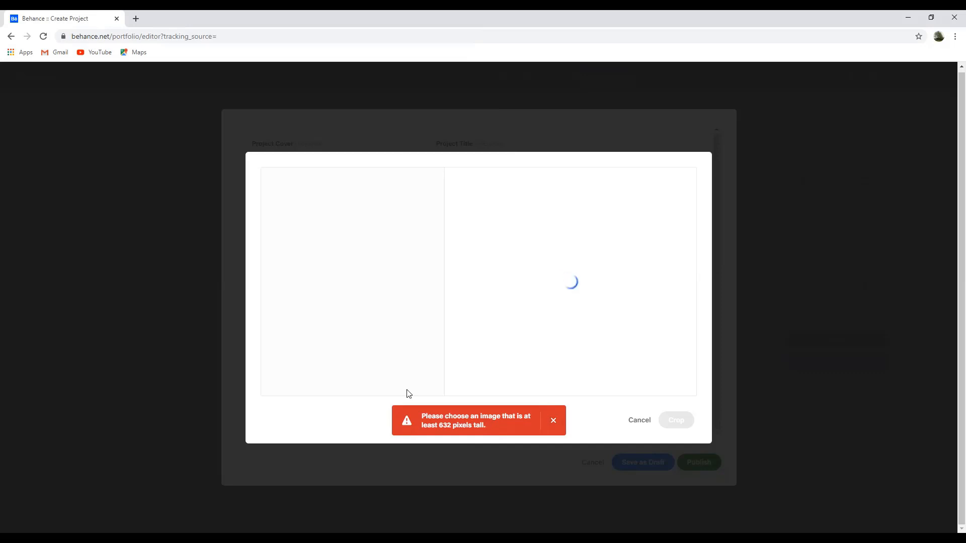
click(553, 421)
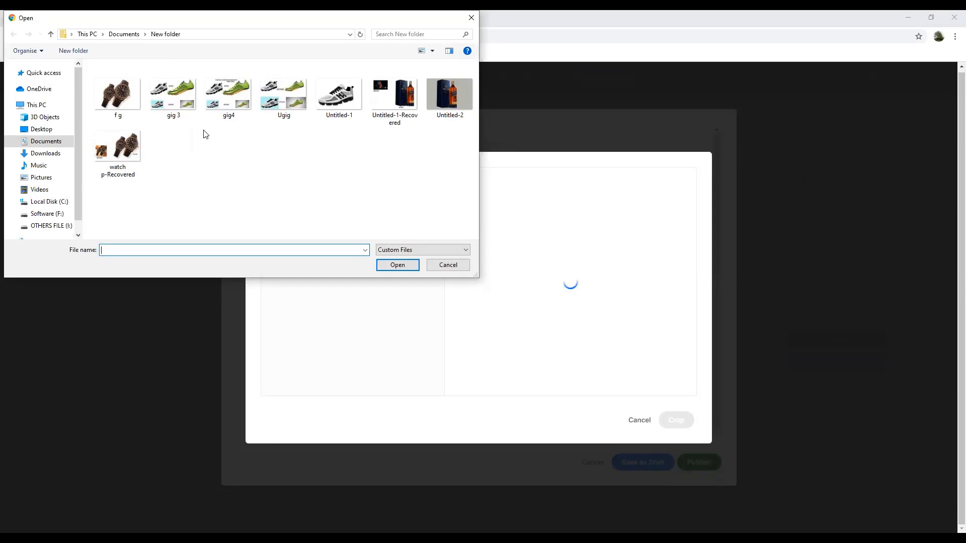
Try the poolside photo from the "work f" folder on the OTHERS FILE drive as the project cover, and cancel the crop.
click(223, 105)
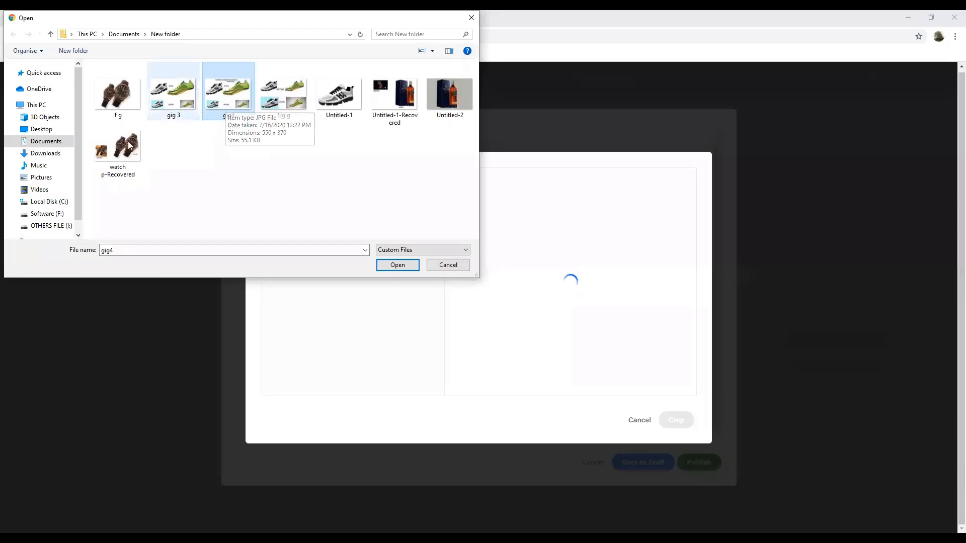
click(61, 225)
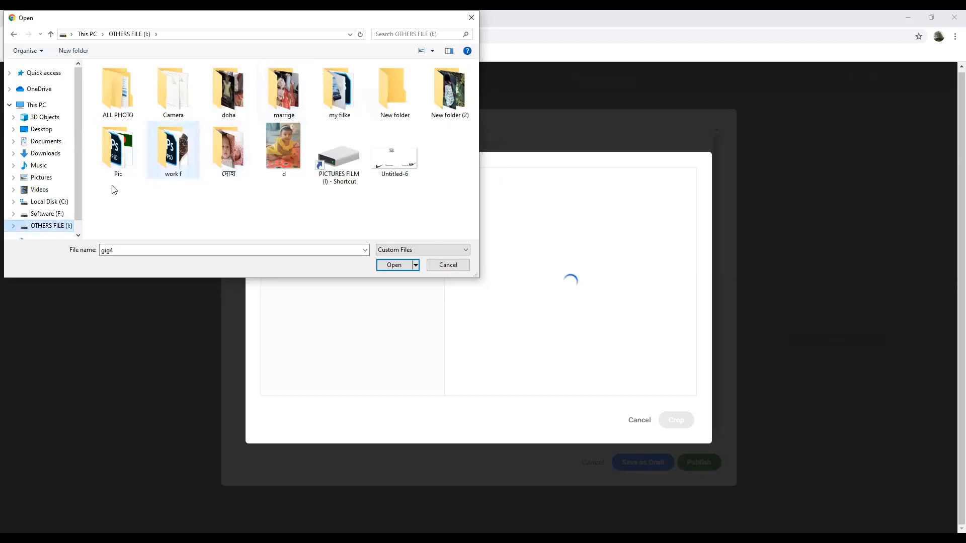
double_click(178, 154)
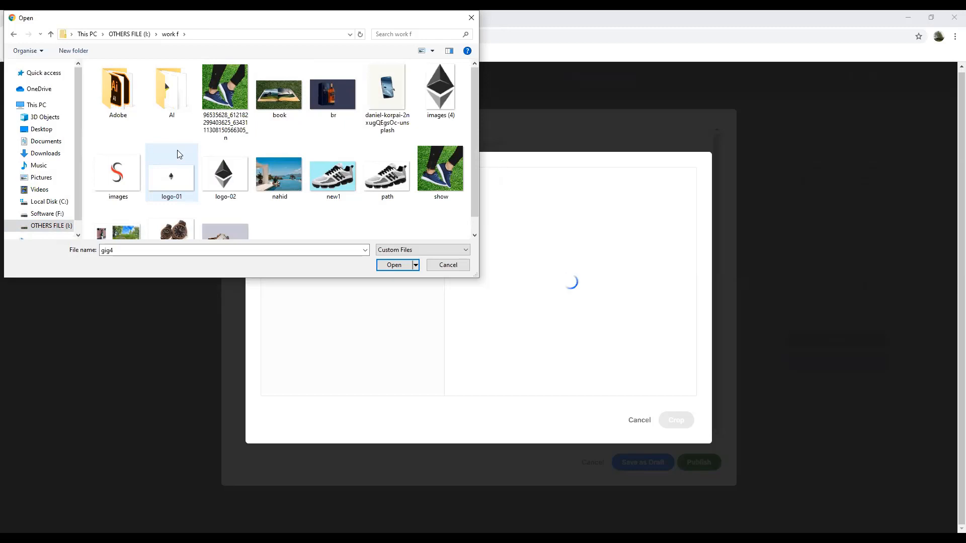
click(291, 166)
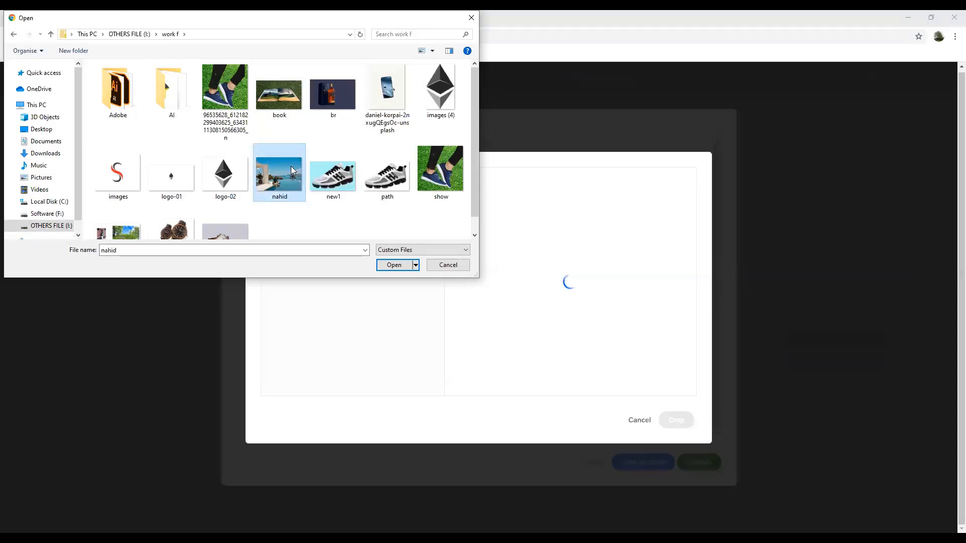
click(385, 264)
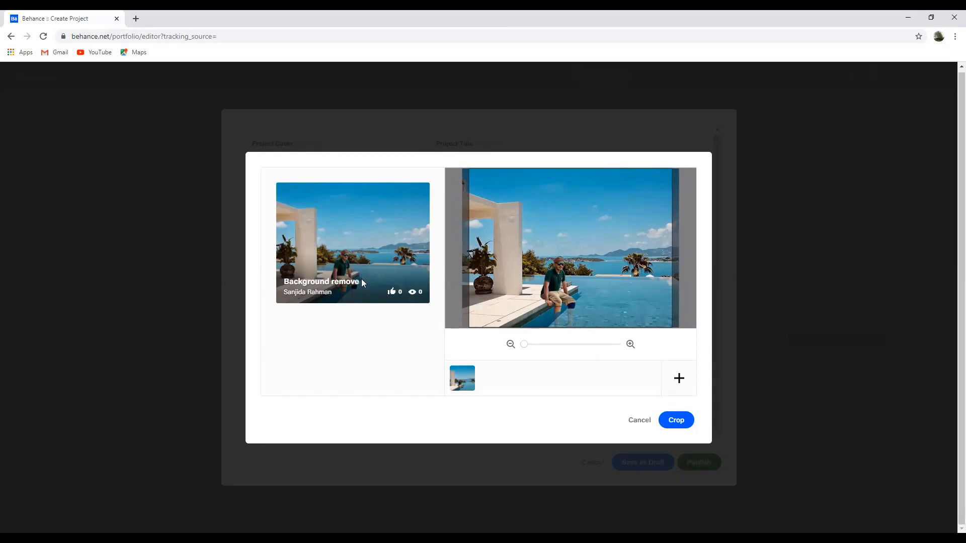
click(624, 420)
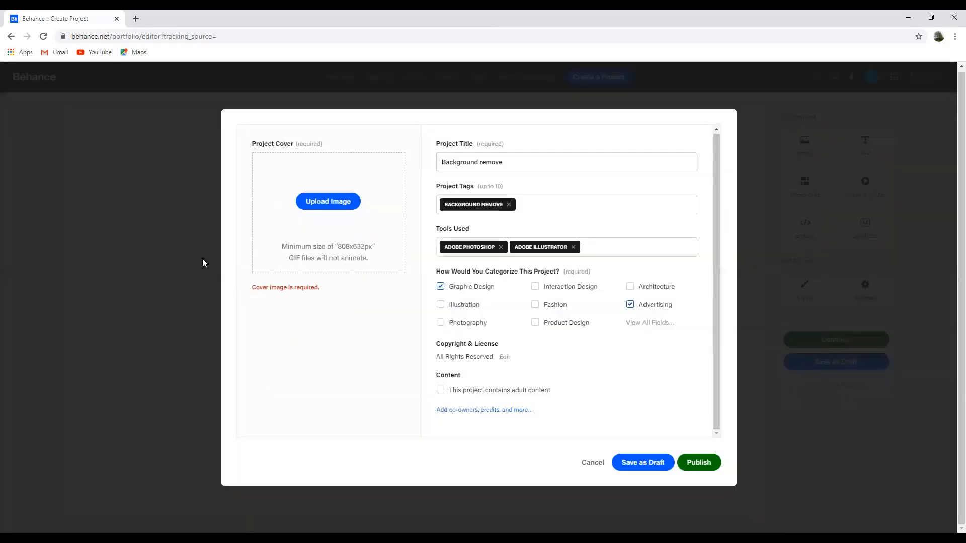
Look through the "work f" folder and its AI and Adobe subfolders for a suitable cover image.
click(311, 207)
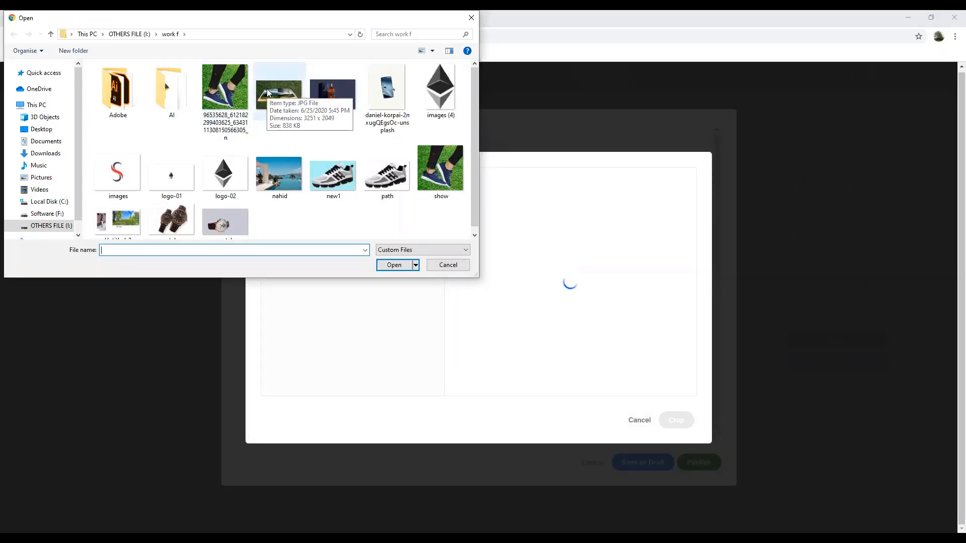
scroll(267, 91, down, 1)
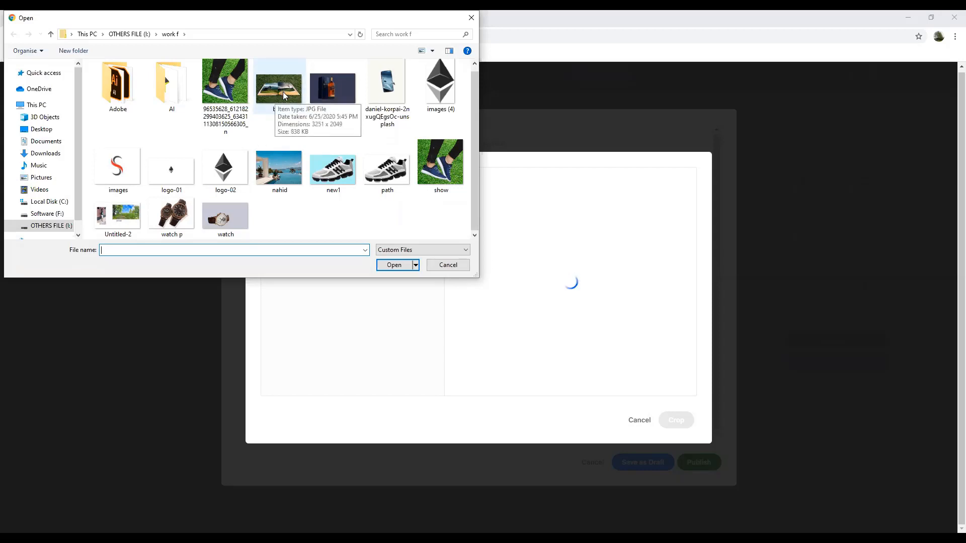
click(169, 104)
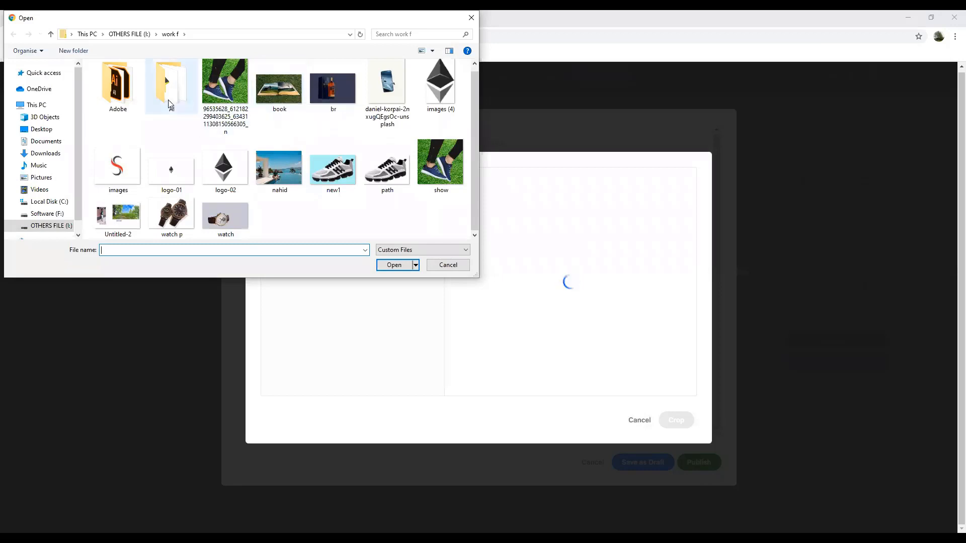
double_click(169, 103)
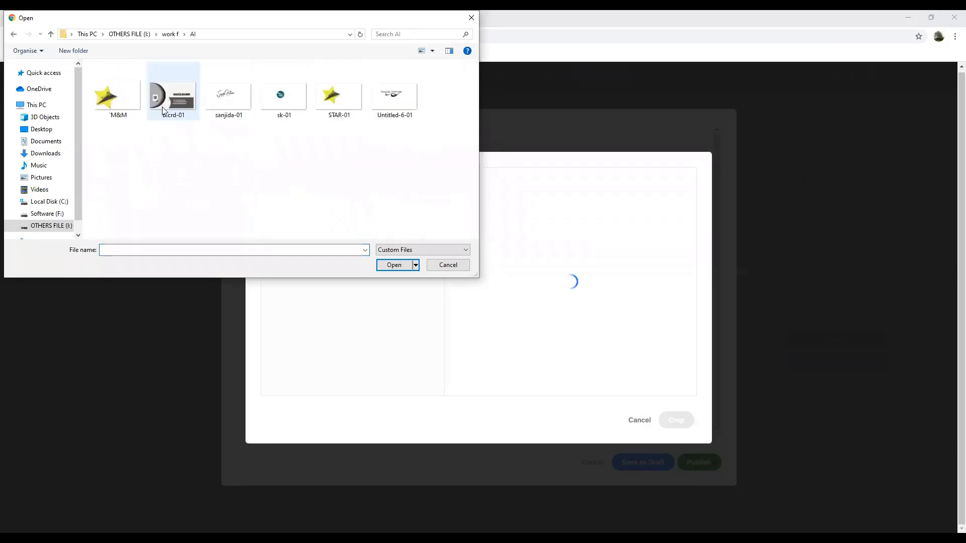
click(14, 35)
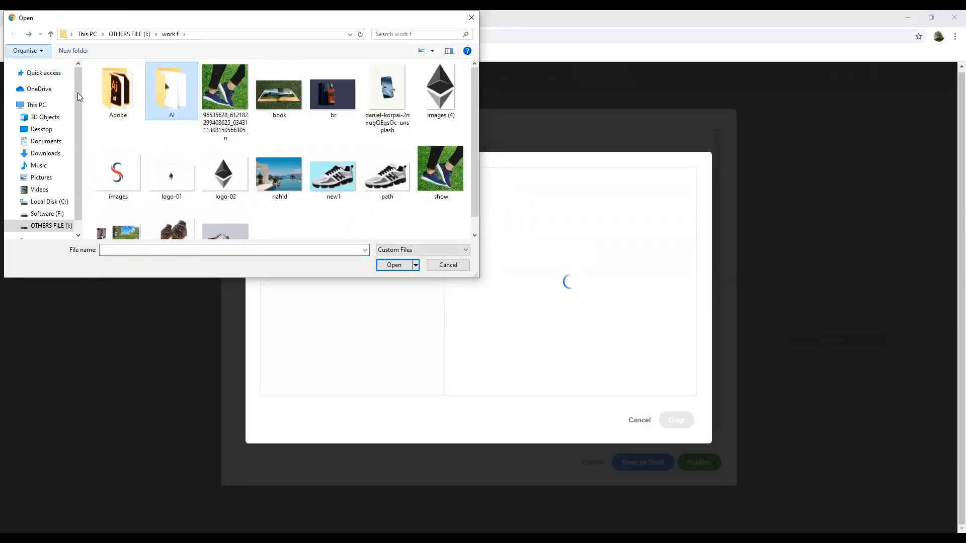
scroll(258, 185, down, 1)
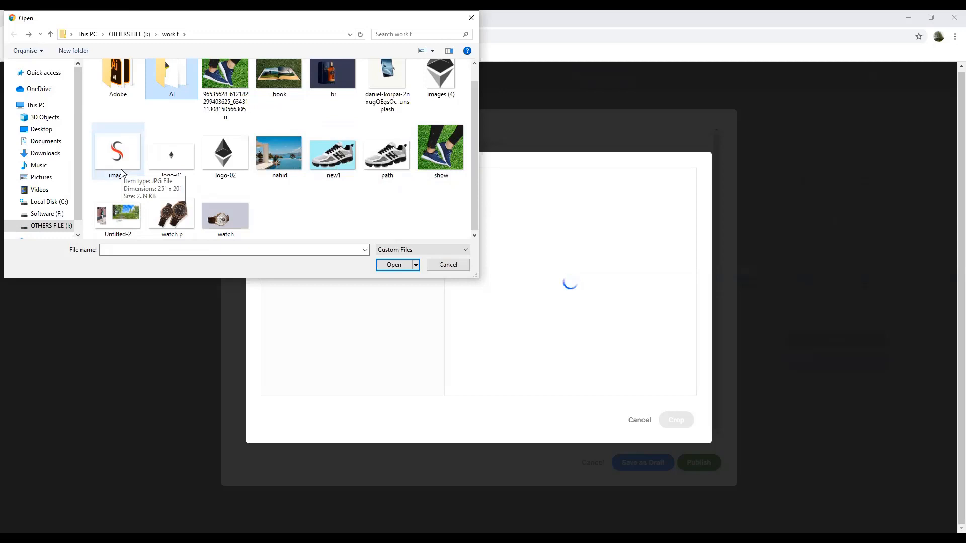
scroll(121, 173, up, 1)
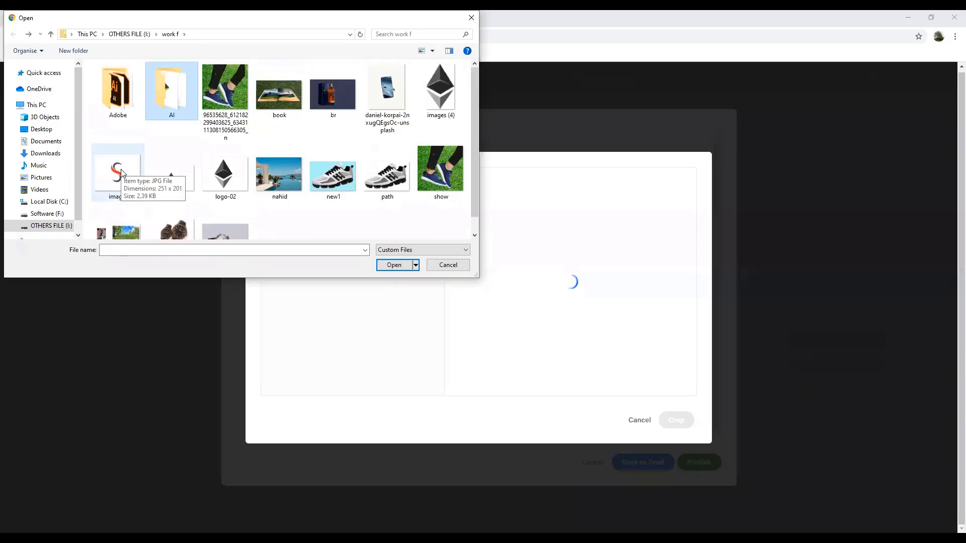
double_click(125, 95)
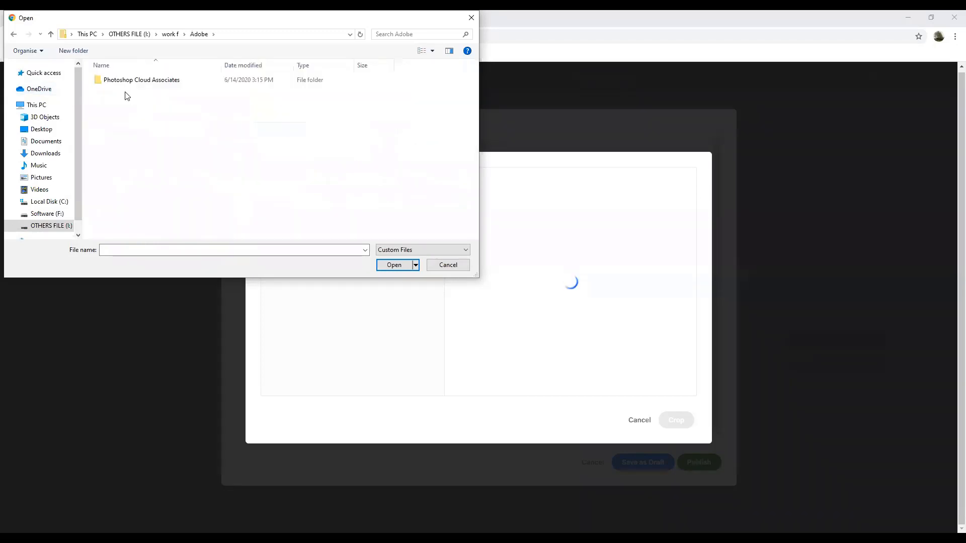
click(13, 34)
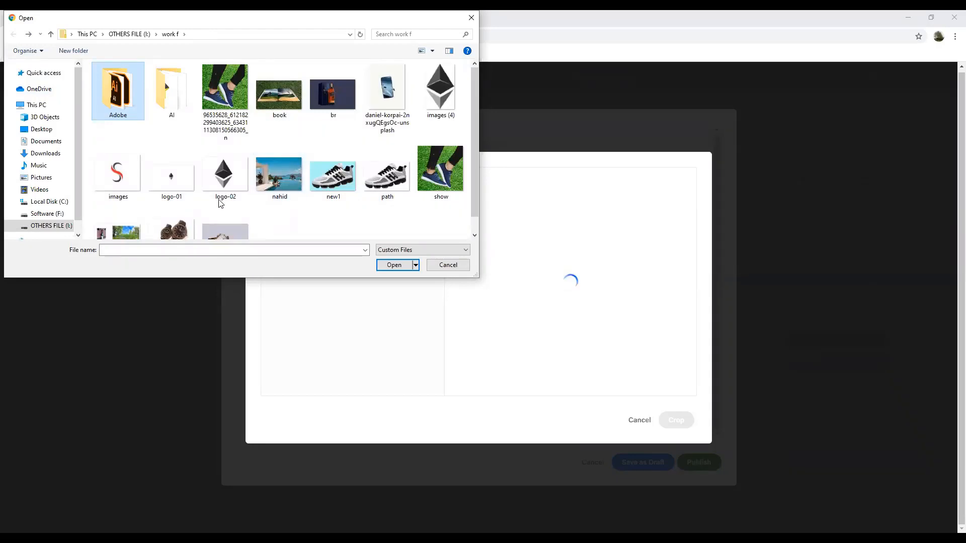
scroll(171, 206, down, 1)
Upload the penguin photo "28095" from the "my filke" folder on the OTHERS FILE drive and crop it as the project cover.
click(32, 228)
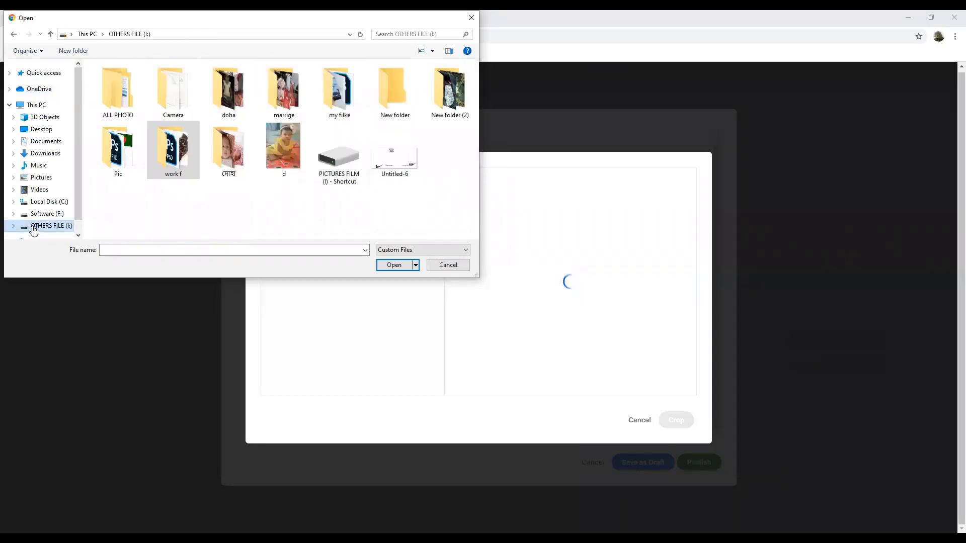
double_click(332, 103)
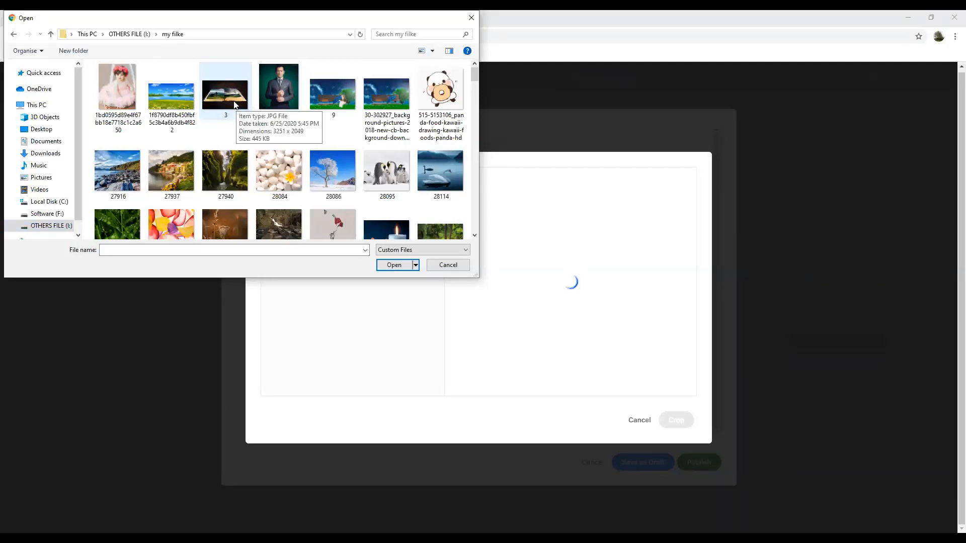
scroll(234, 105, down, 3)
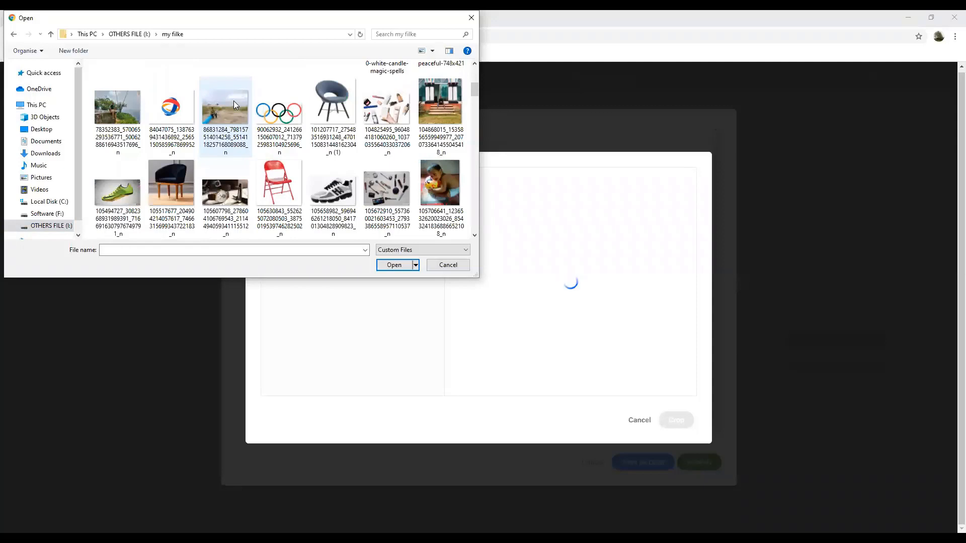
scroll(234, 104, up, 2)
scroll(233, 104, up, 3)
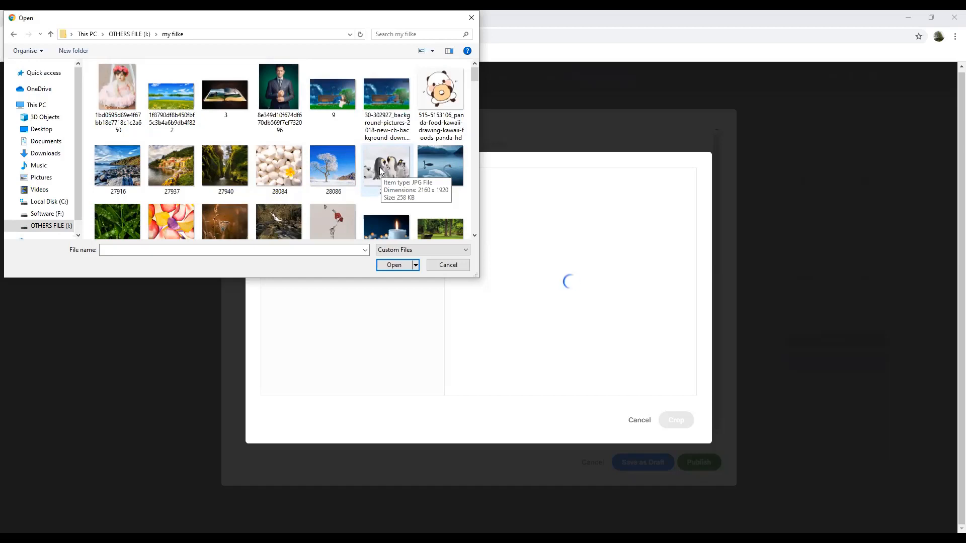
scroll(380, 170, down, 1)
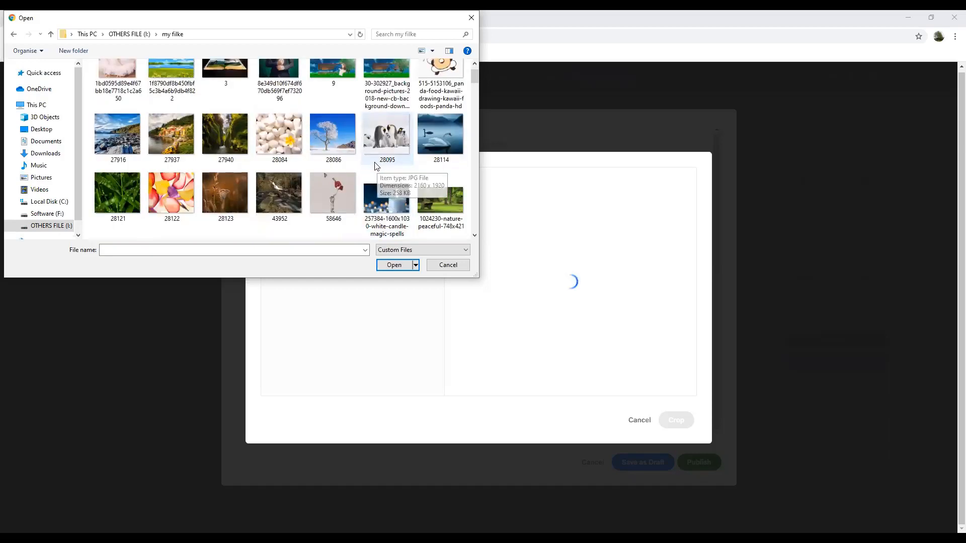
scroll(377, 166, down, 5)
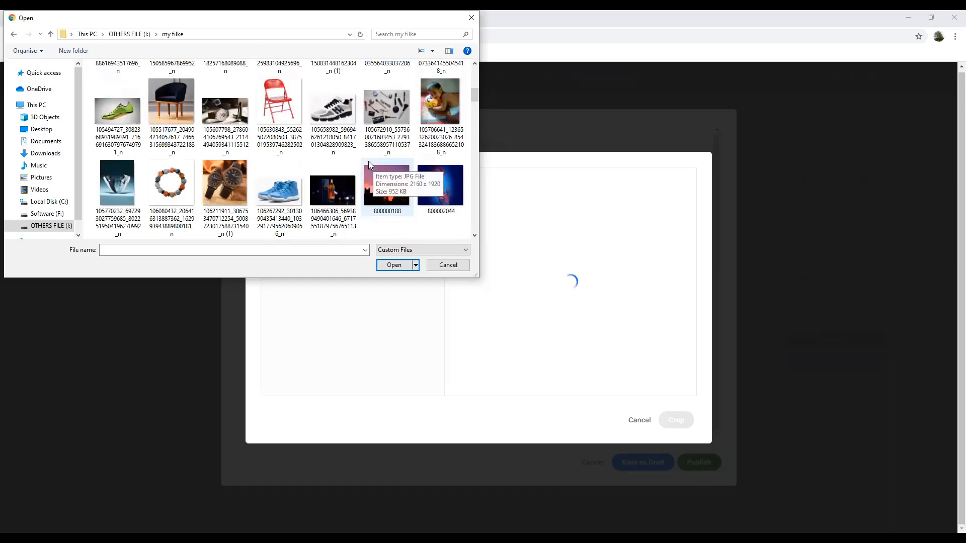
scroll(370, 163, up, 3)
click(373, 162)
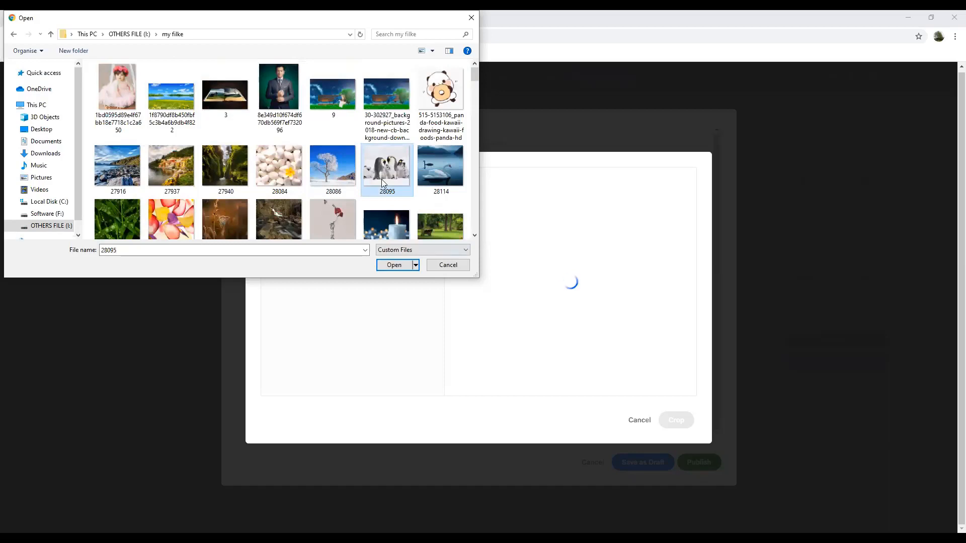
double_click(382, 180)
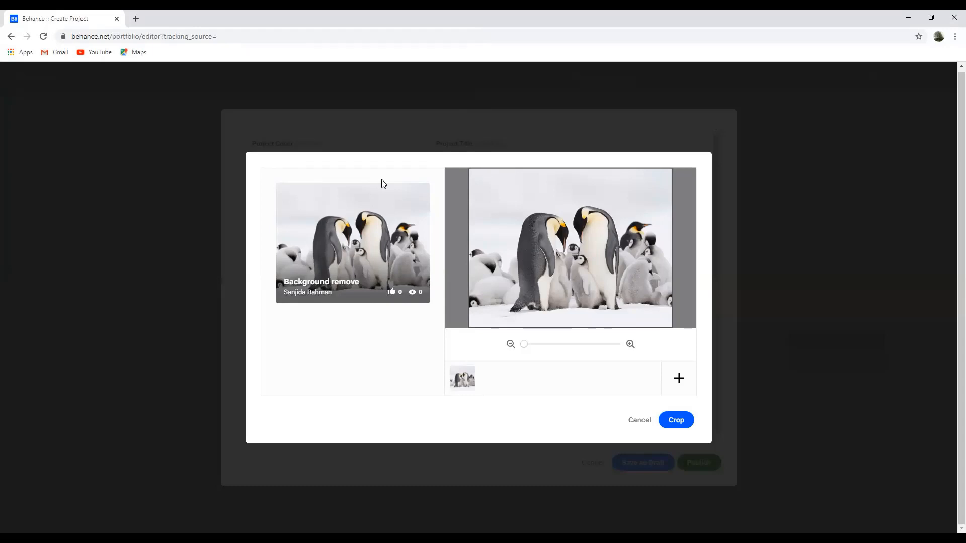
click(662, 418)
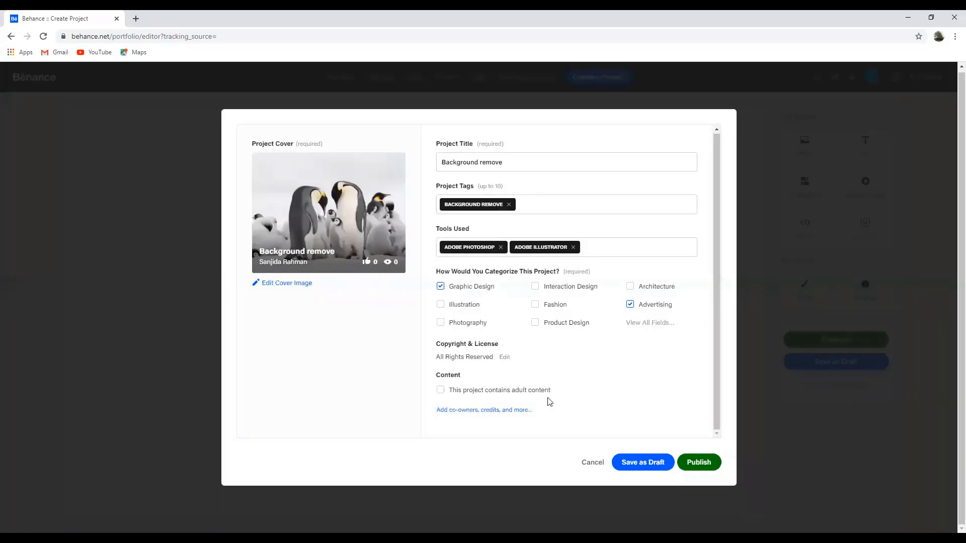
Publish the "Background remove" project and dismiss the sharing prompt.
click(705, 460)
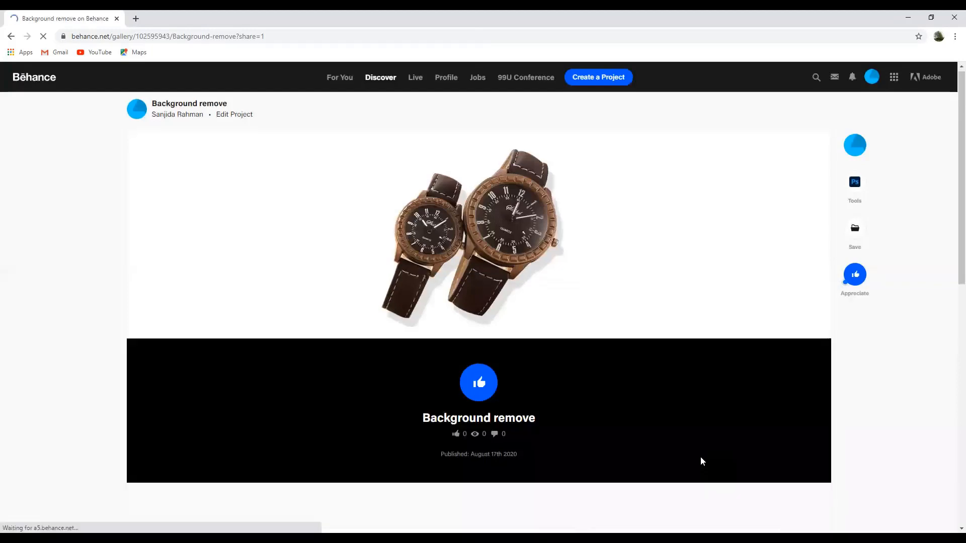
scroll(700, 457, down, 1)
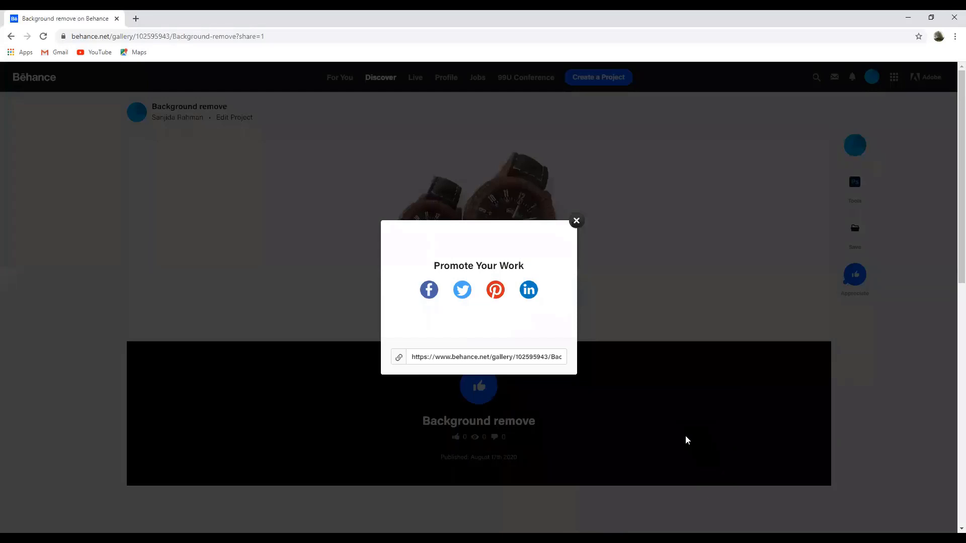
click(577, 221)
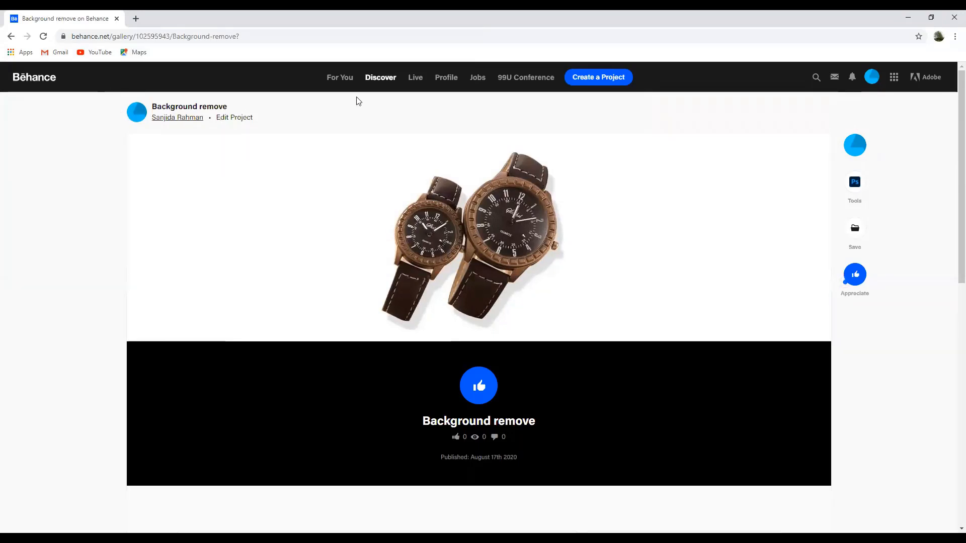
Open the profile page, view the published "Background remove" project from its work list, and return to the profile.
click(445, 78)
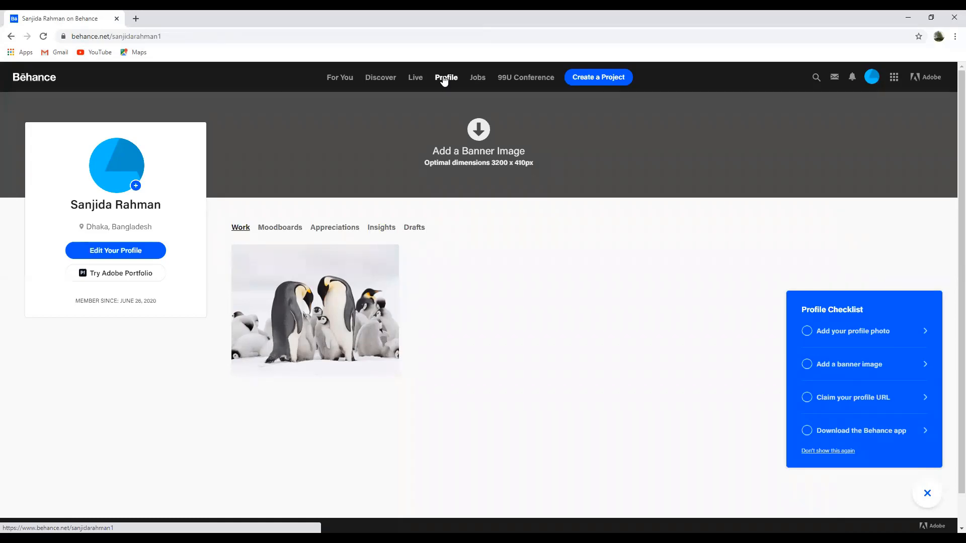
click(361, 329)
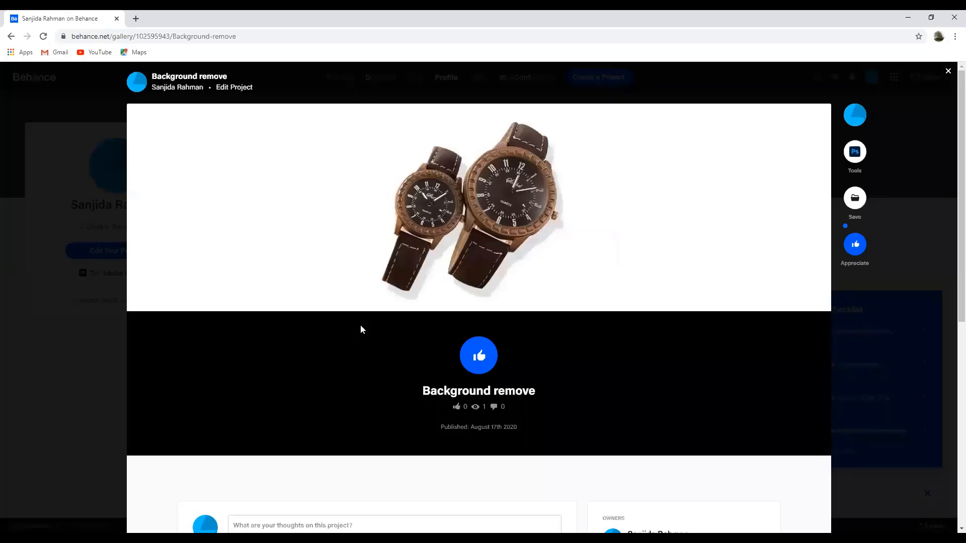
scroll(361, 329, down, 3)
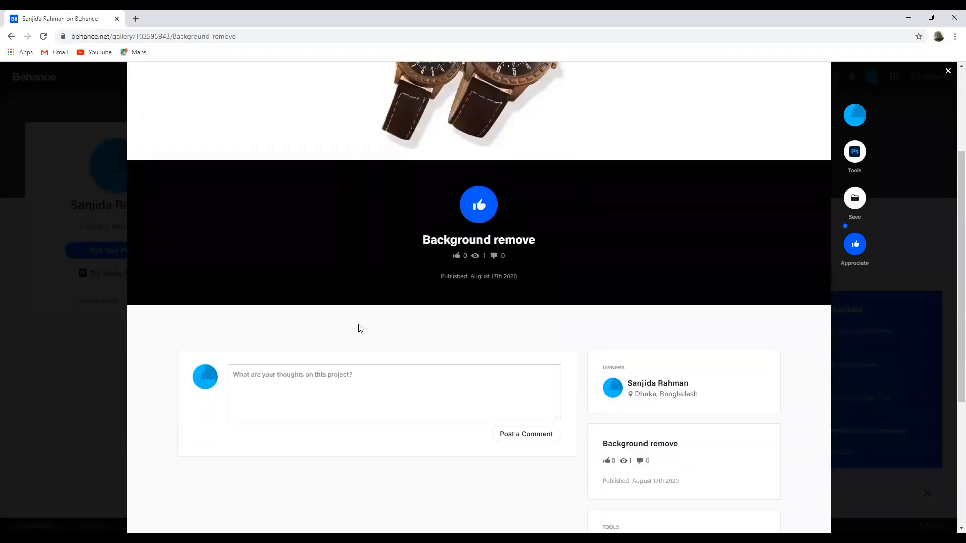
scroll(356, 324, up, 3)
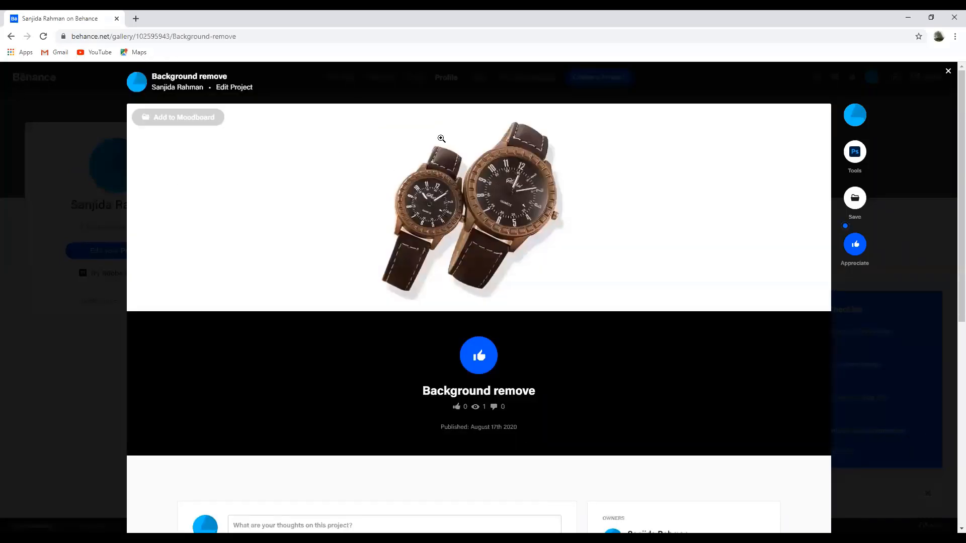
click(2, 43)
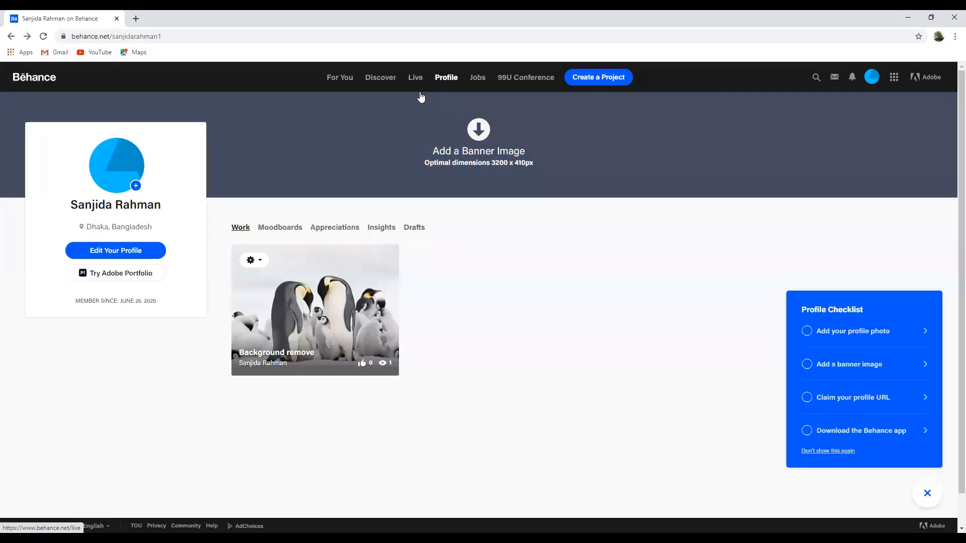
Reopen the "Background remove" project for editing and add the shoe image "new1" from the "work f" folder on the OTHERS FILE drive.
click(298, 304)
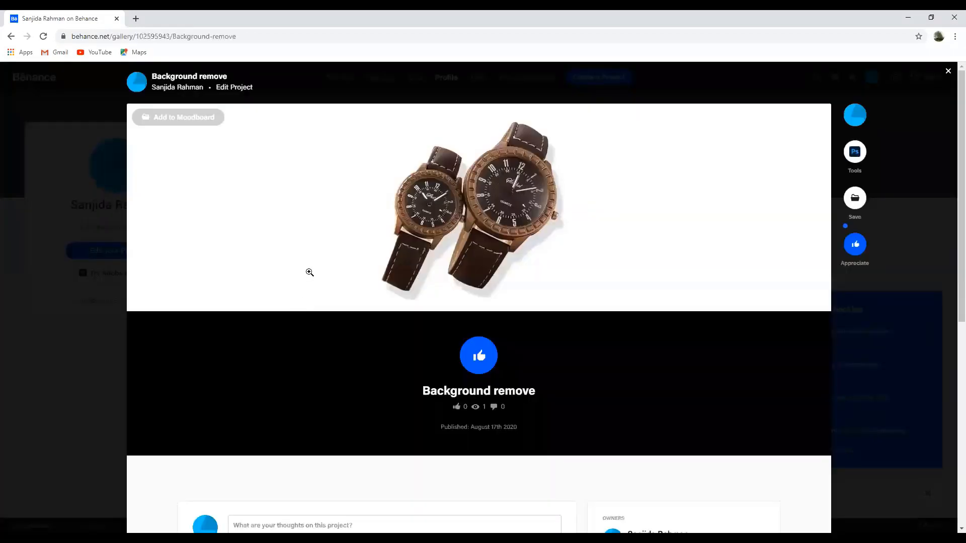
click(233, 88)
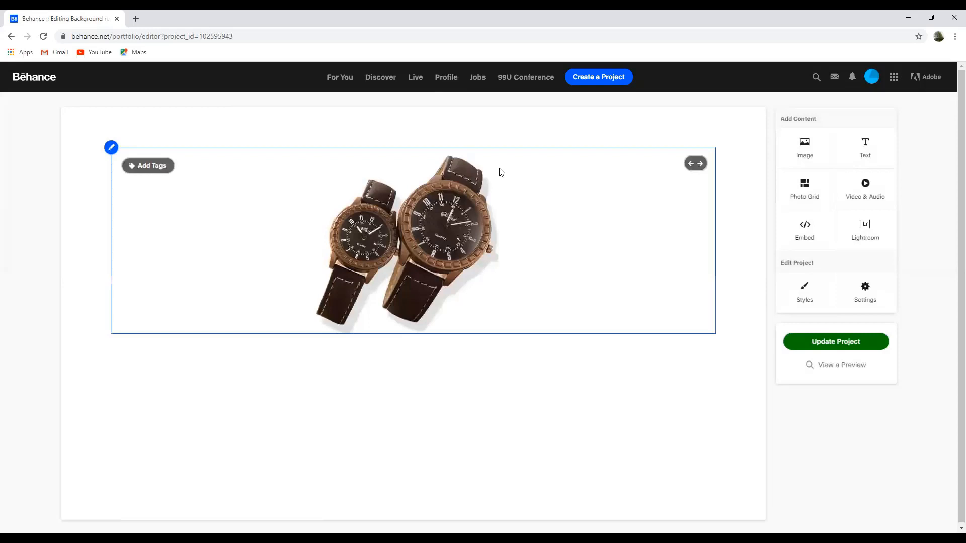
click(804, 149)
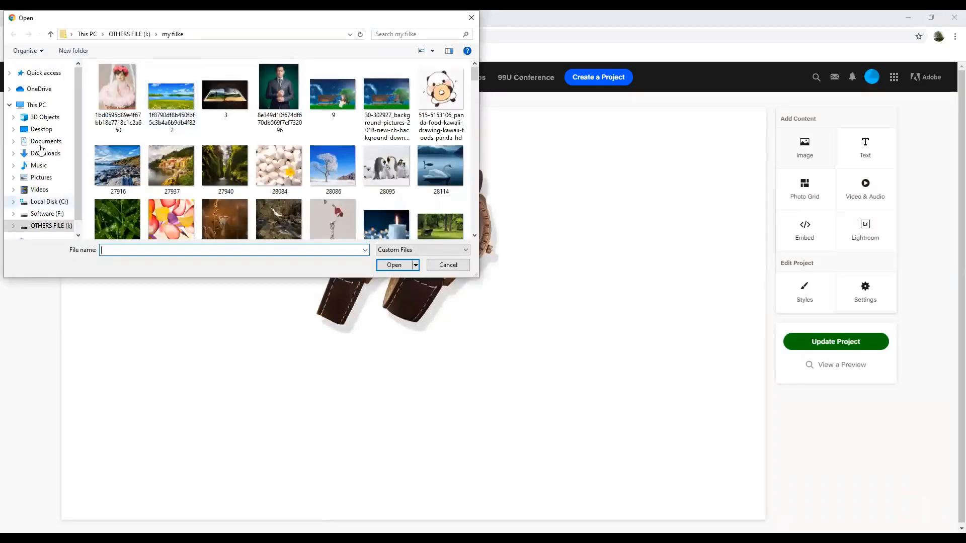
click(42, 226)
double_click(171, 156)
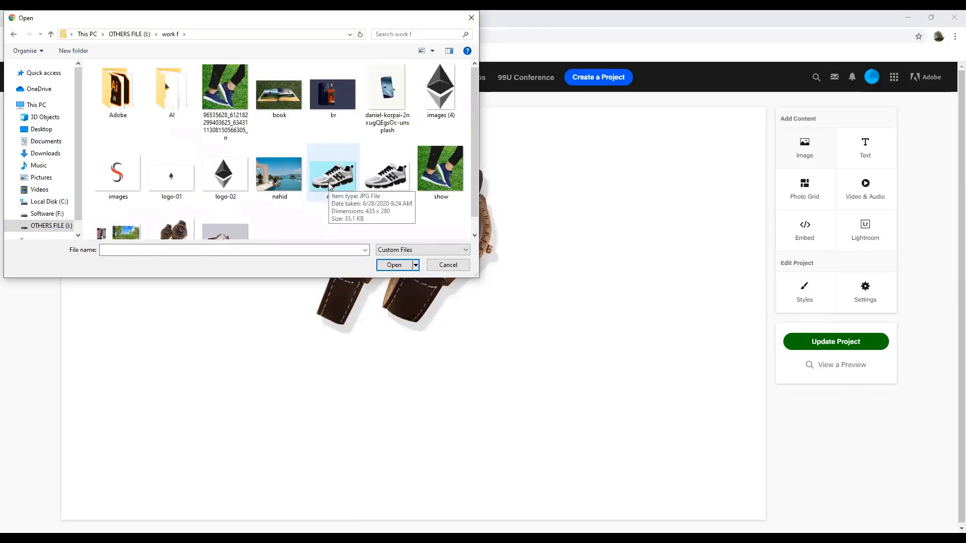
scroll(329, 188, down, 1)
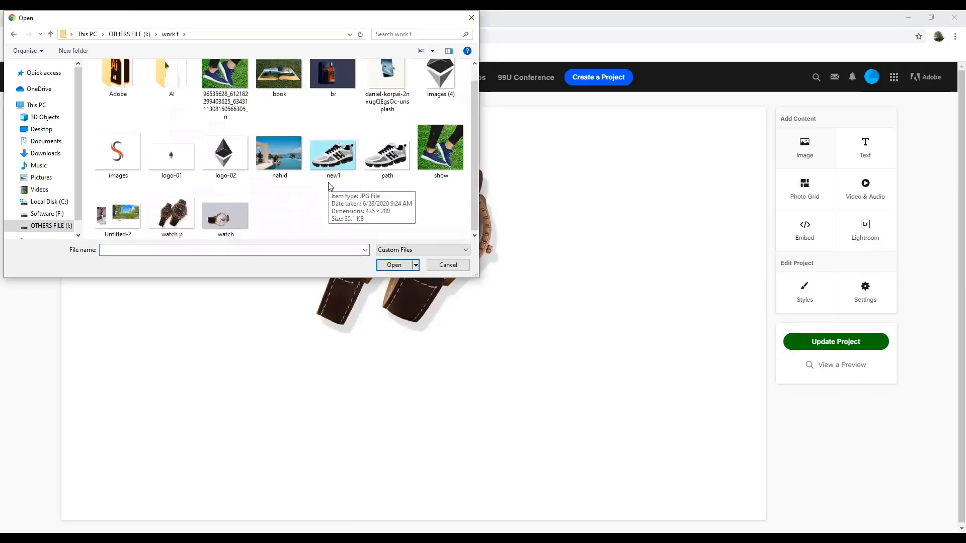
click(345, 160)
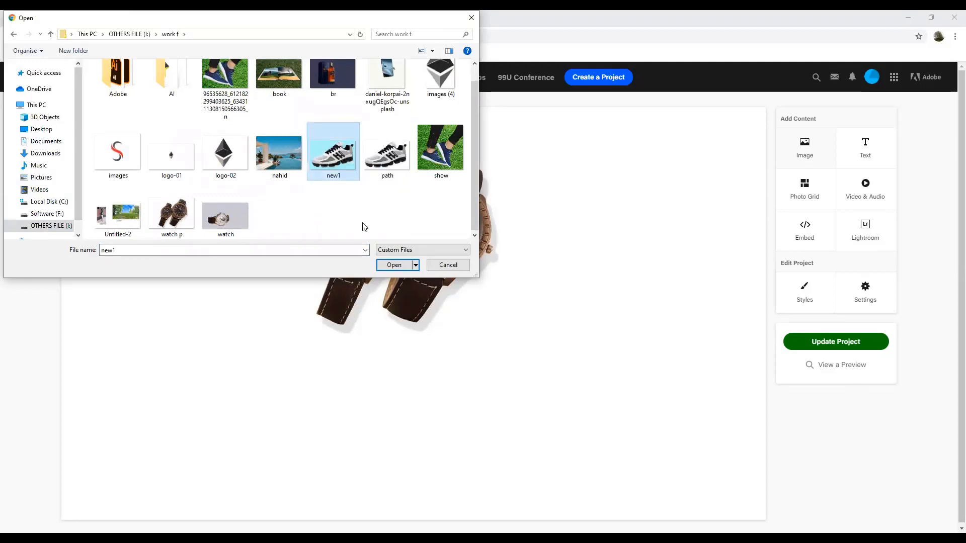
click(384, 276)
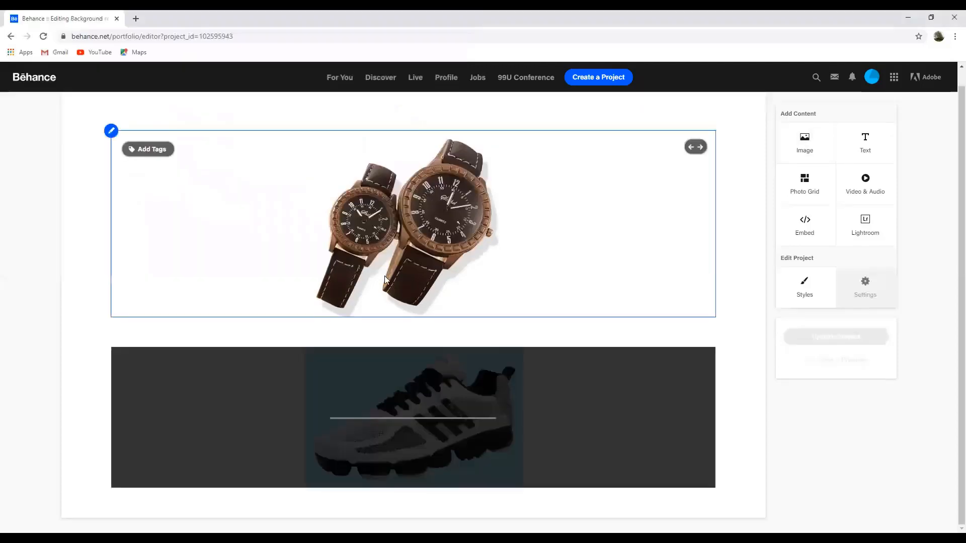